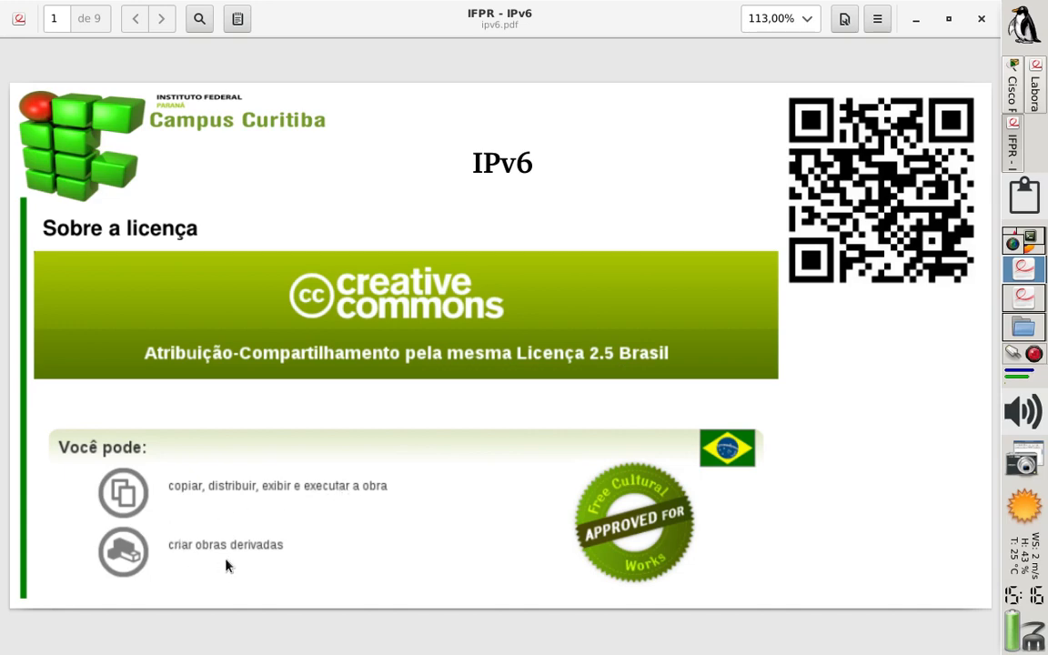
Advance the ipv6.pdf slides to page 3 and switch to the exercise sheet laboratorio_end_ipv6.pdf
{"action": "key", "text": "Page_Down"}
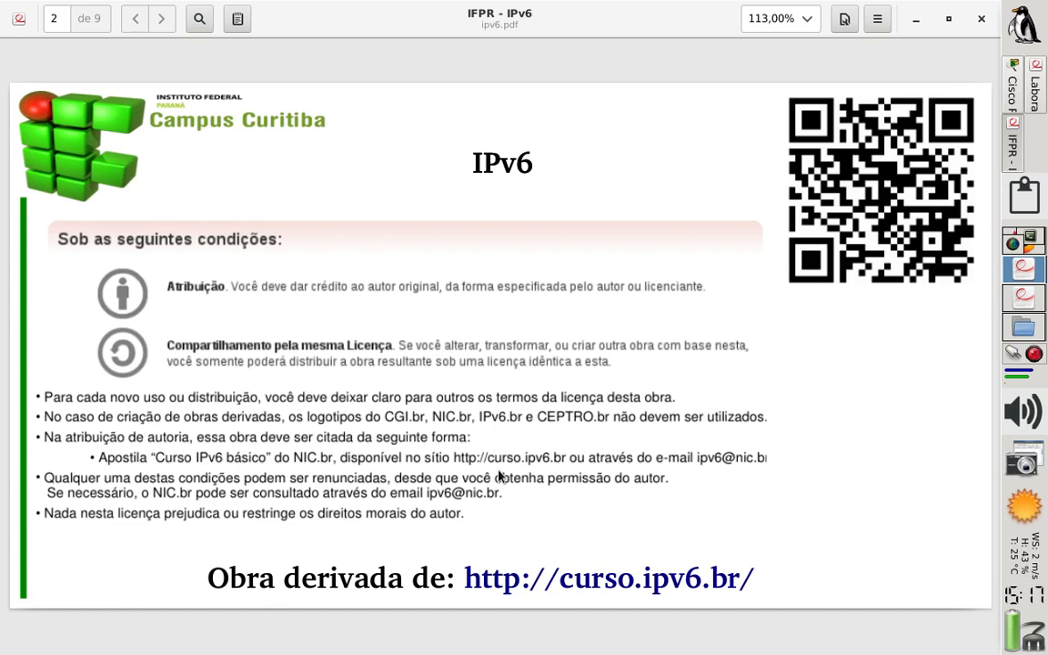
{"action": "key", "text": "Page_Down"}
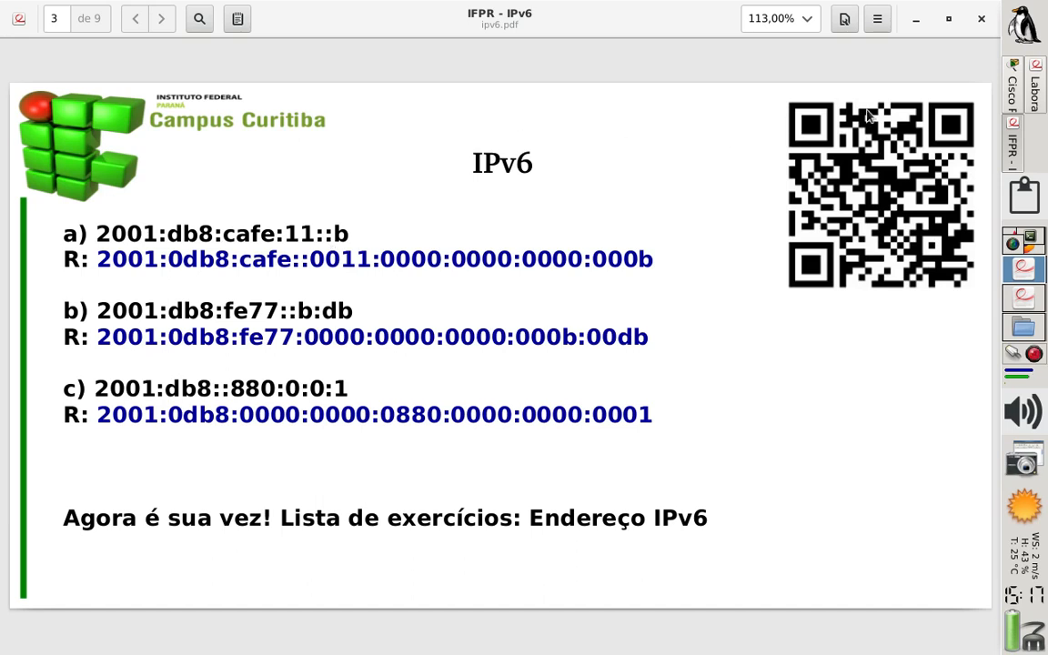
{"action": "left_click", "coordinate": [1029, 296]}
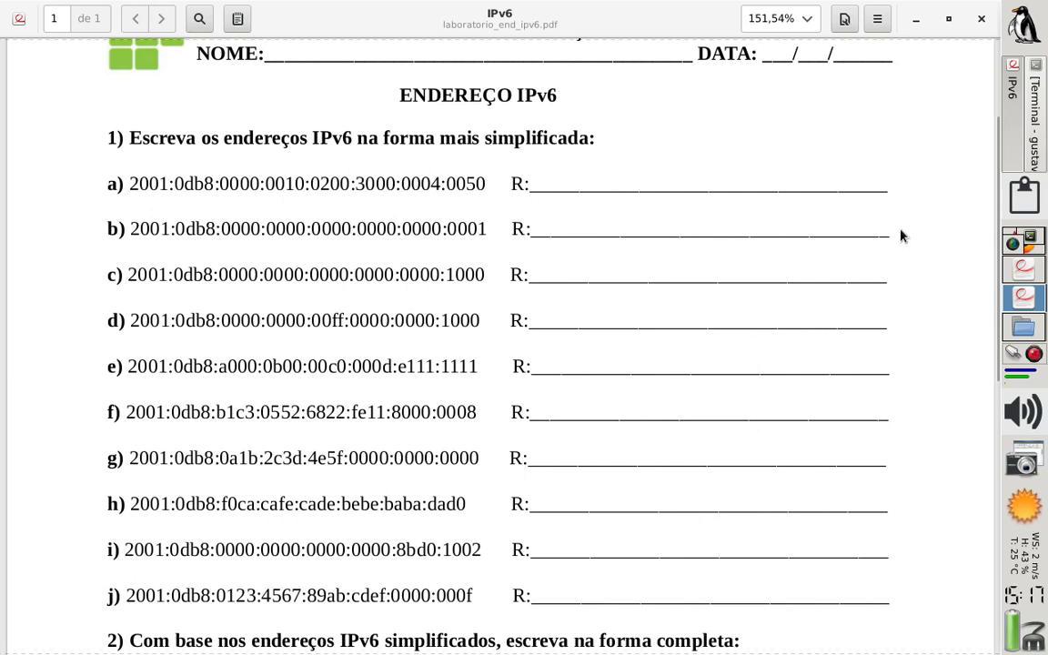
Switch to the nano terminal and begin the simplified address for exercise a) with 2001:db8::
{"action": "left_click", "coordinate": [1035, 136]}
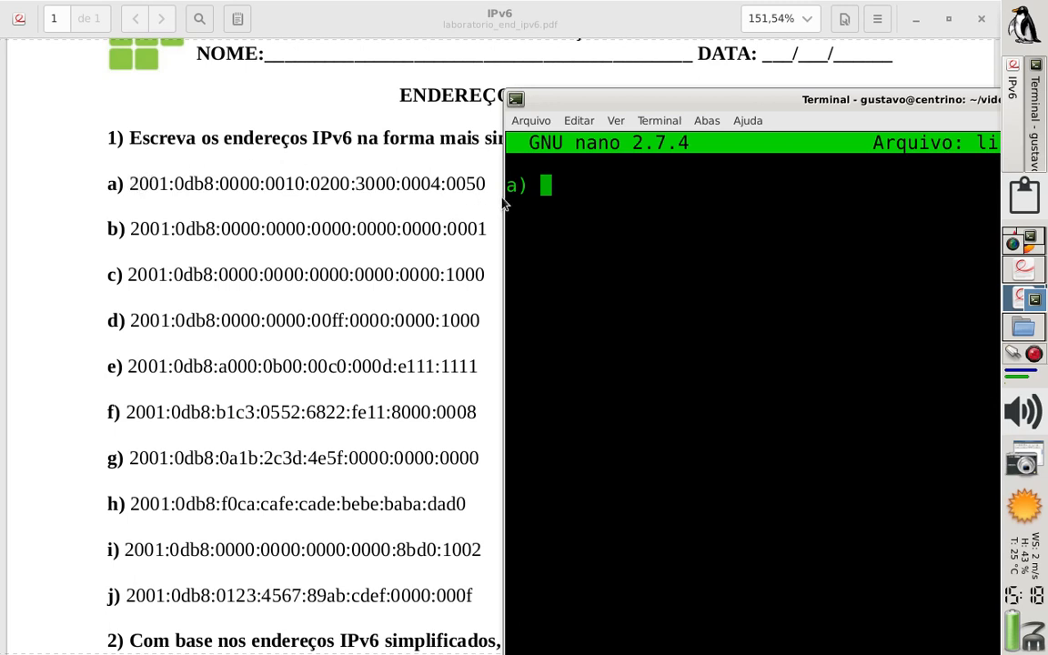
{"action": "type", "text": "2001"}
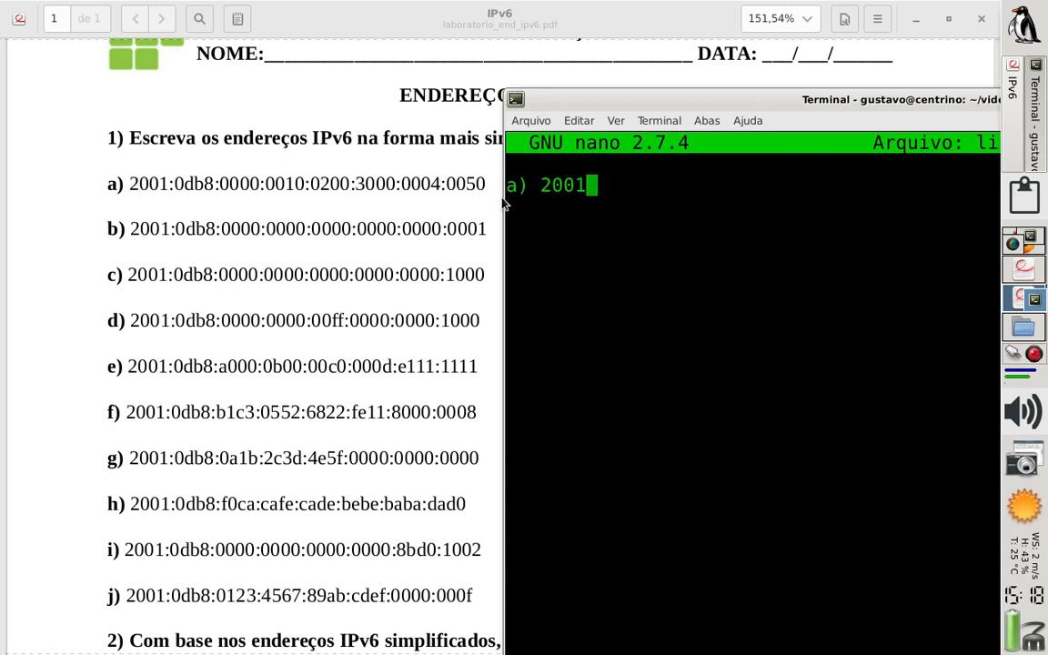
{"action": "type", "text": ":db8"}
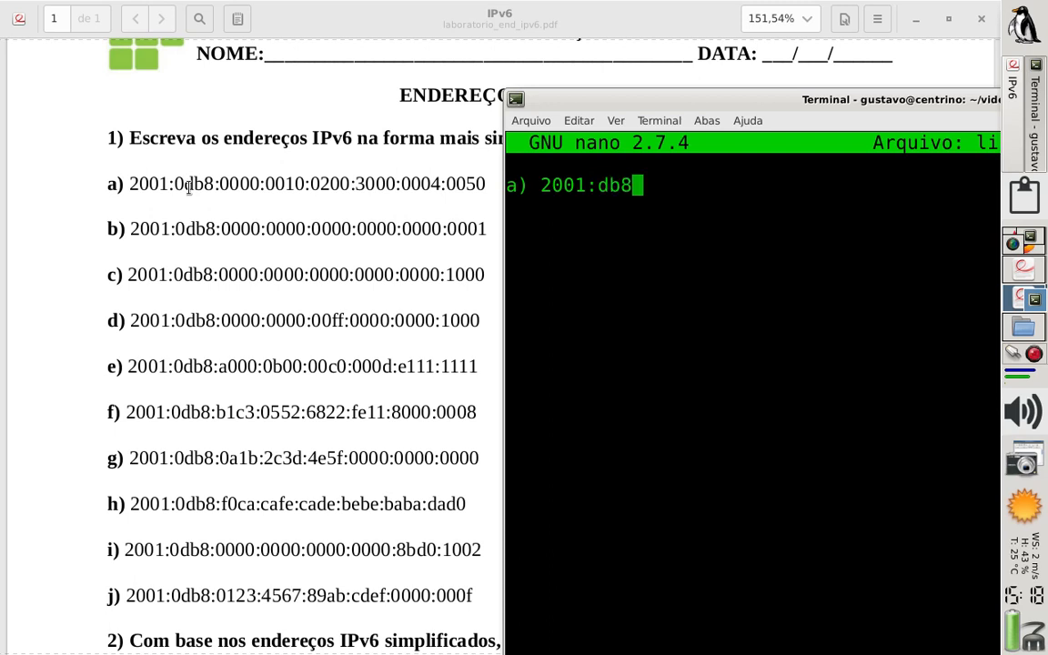
{"action": "type", "text": ":"}
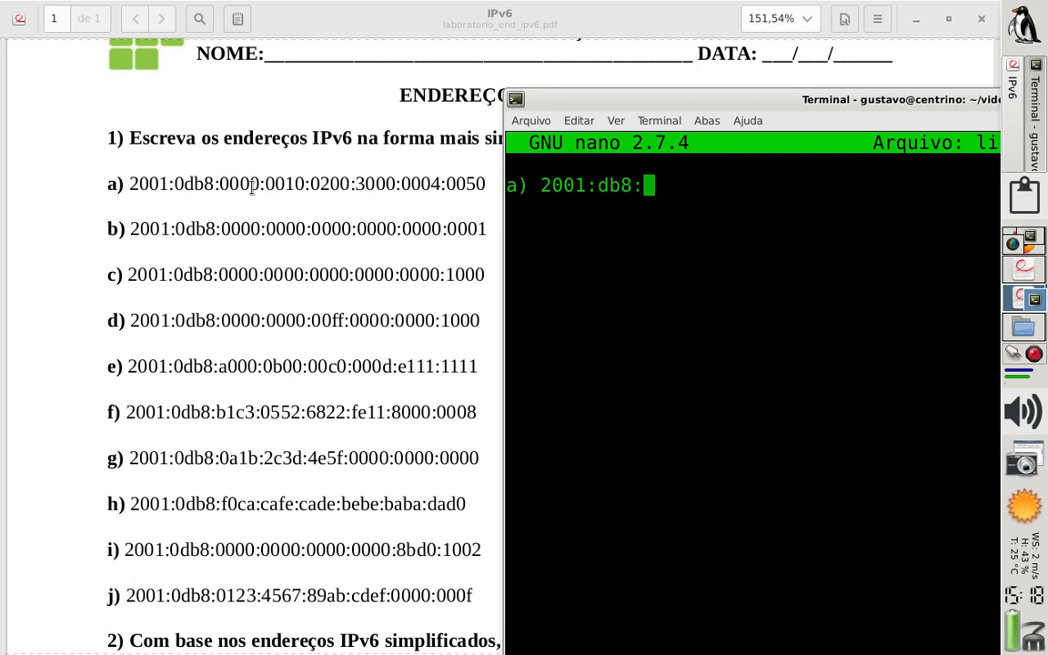
{"action": "type", "text": "0"}
{"action": "key", "text": "BackSpace"}
{"action": "type", "text": ":"}
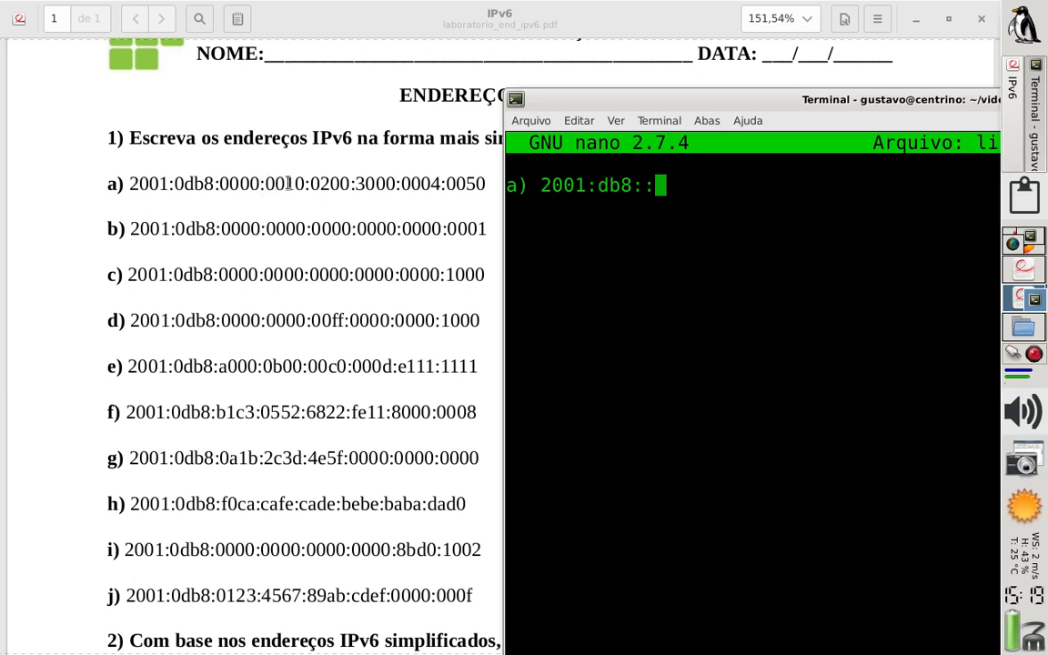
Continue the simplified address of exercise a) with the groups 10:200:3000
{"action": "type", "text": "10"}
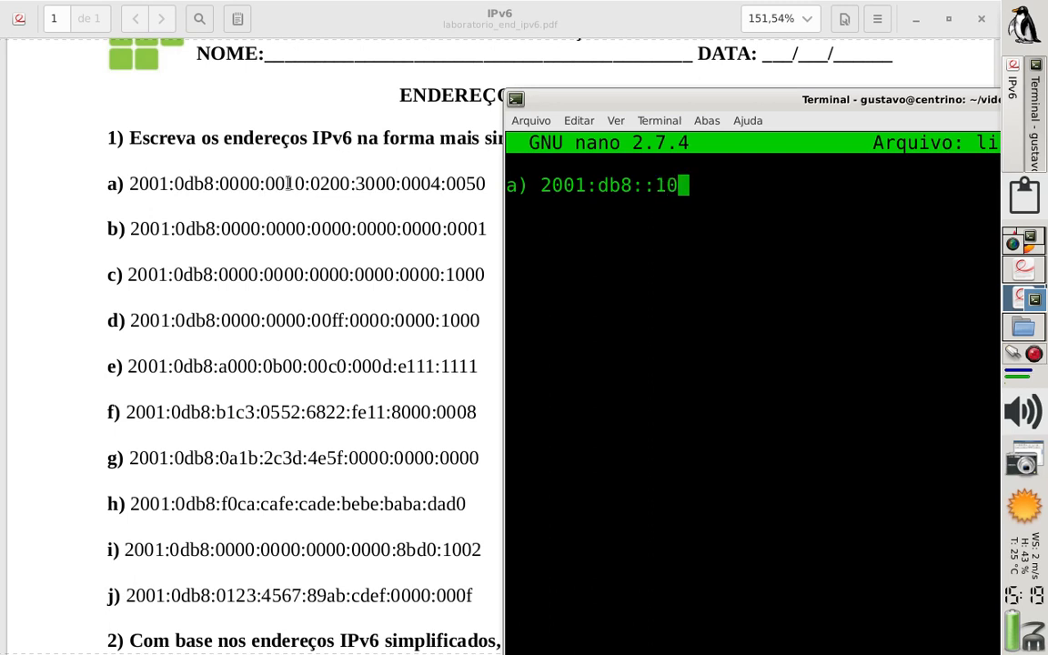
{"action": "type", "text": ":"}
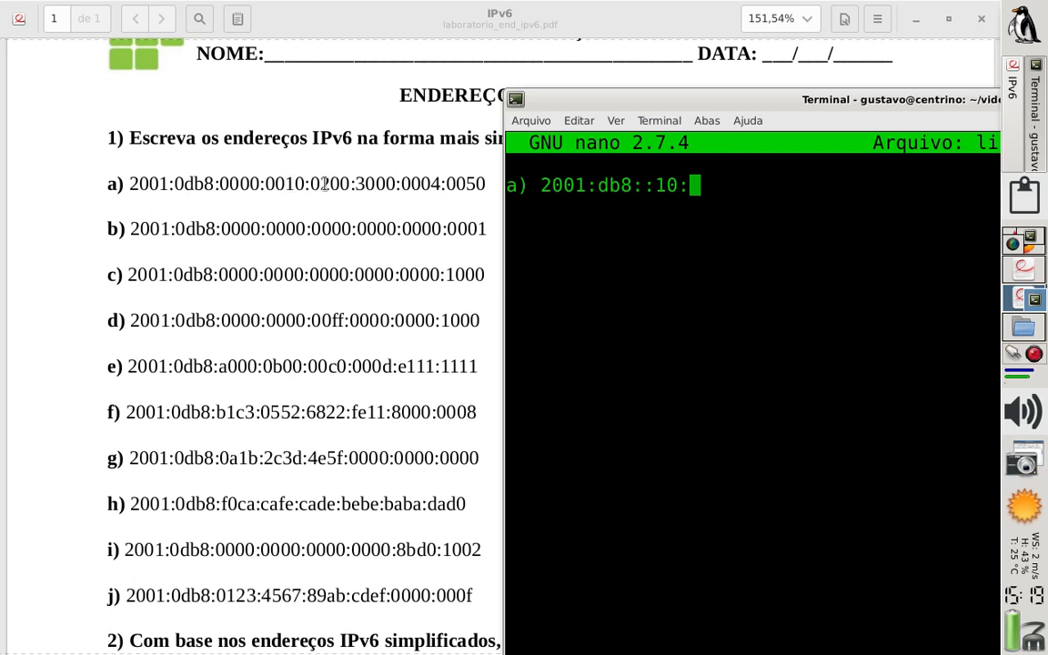
{"action": "type", "text": "200"}
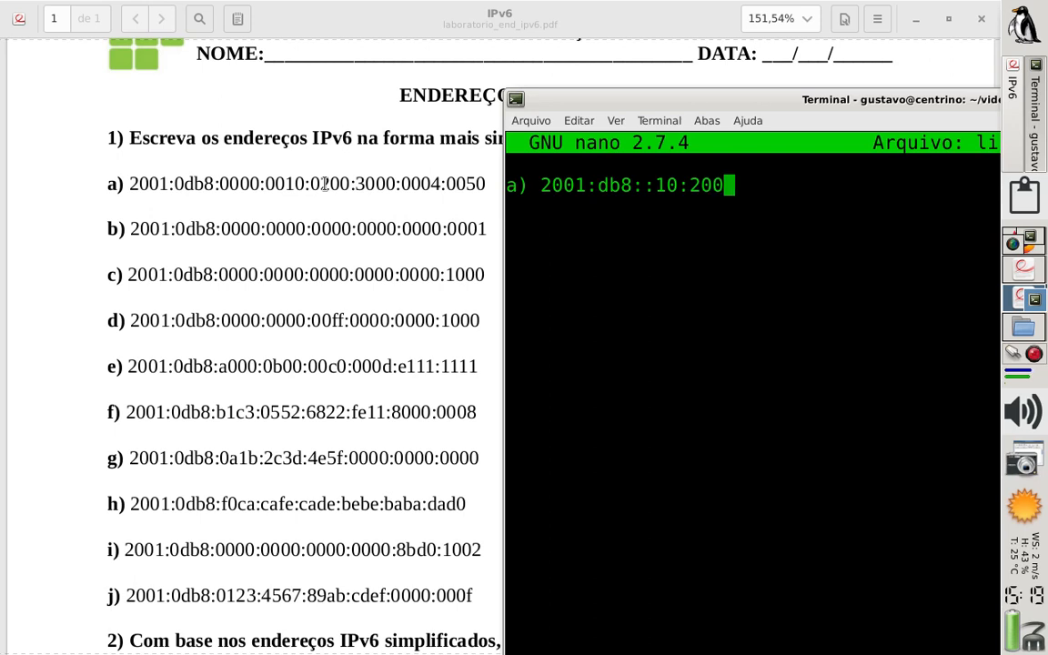
{"action": "type", "text": ":"}
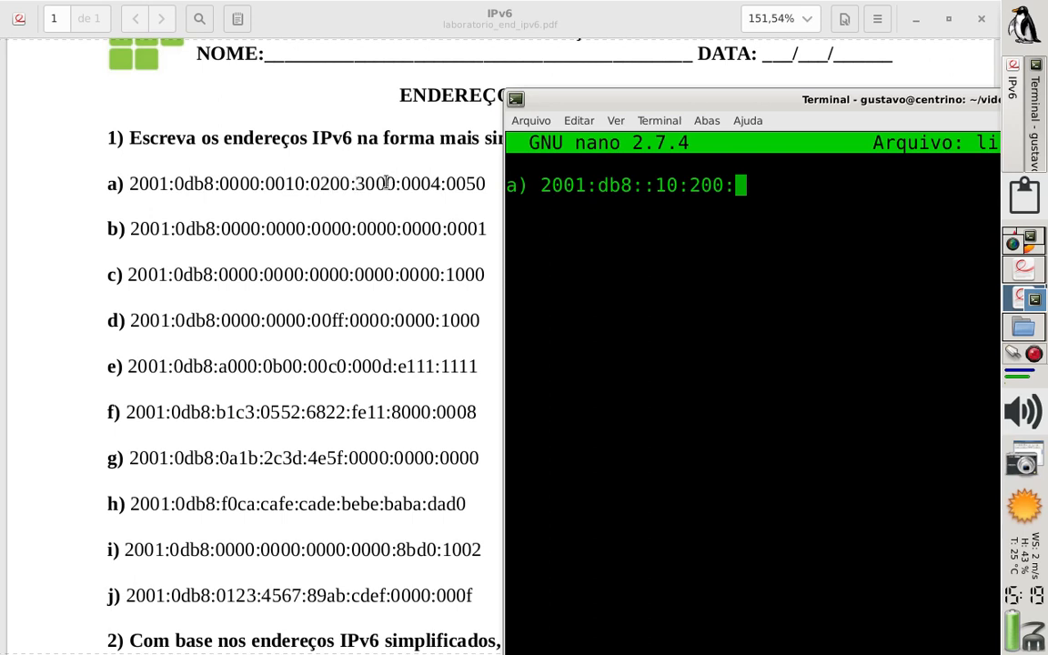
{"action": "type", "text": "3000"}
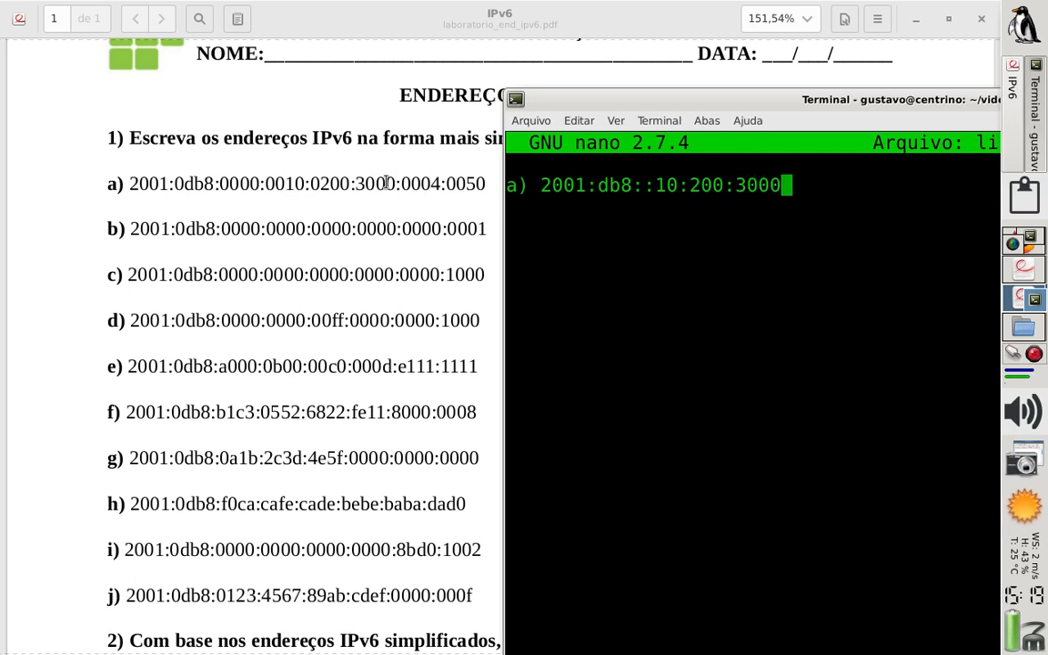
Write the scratch note "3= 0003" a few lines below answer a) and delete it again
{"action": "key", "text": "Return"}
{"action": "key", "text": "Return"}
{"action": "key", "text": "Return"}
{"action": "type", "text": "3"}
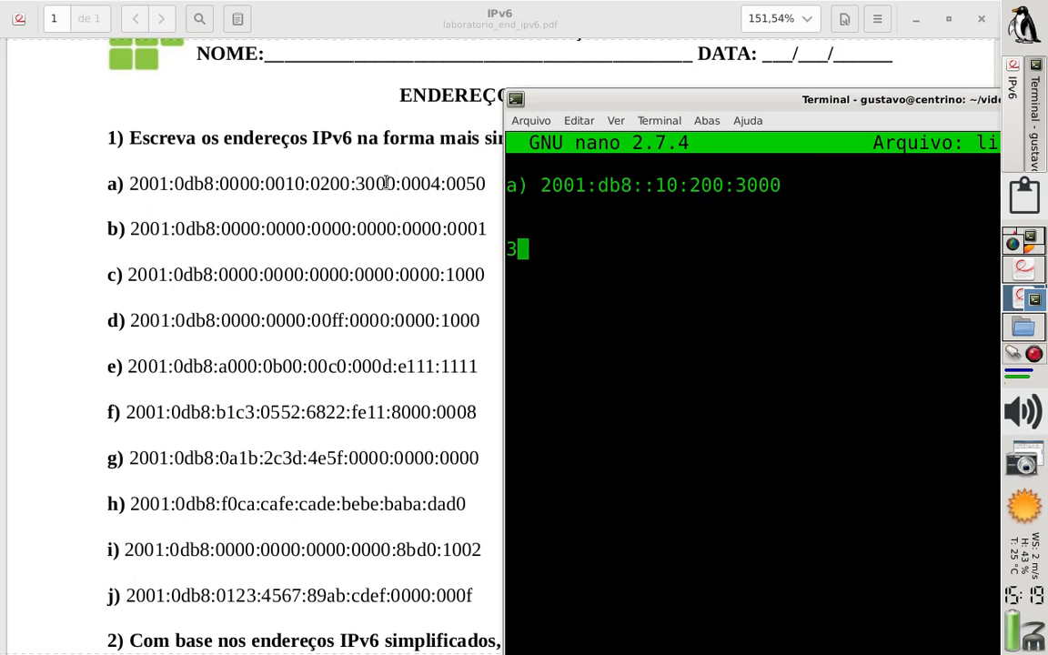
{"action": "type", "text": "0003"}
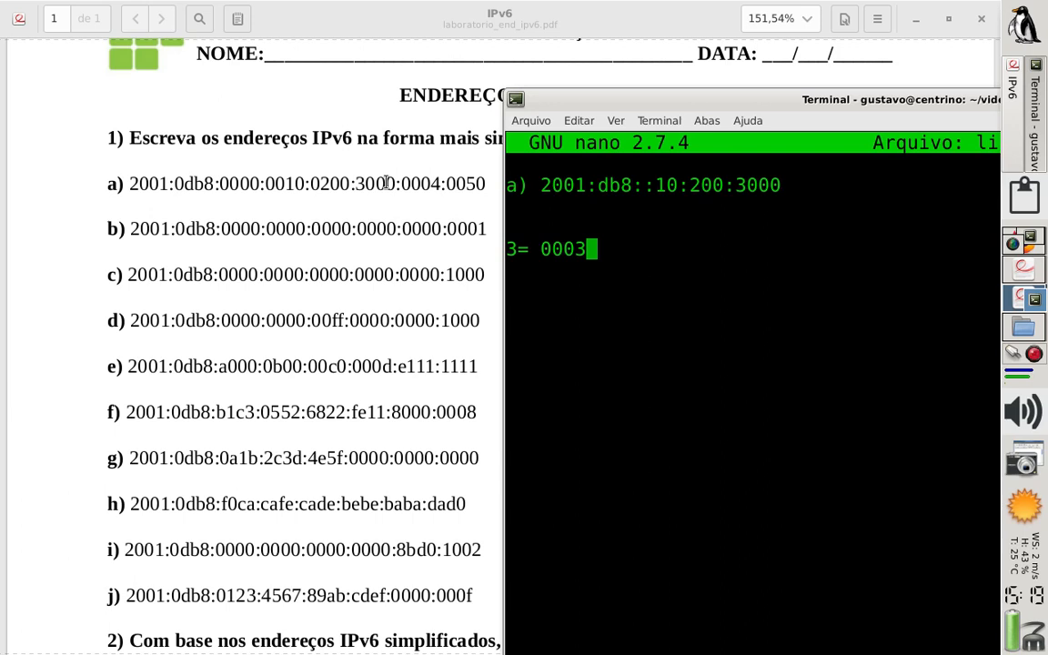
{"action": "key", "text": "BackSpace"}
{"action": "key", "text": "BackSpace"}
{"action": "key", "text": "BackSpace"}
{"action": "key", "text": "BackSpace"}
{"action": "key", "text": "BackSpace"}
{"action": "key", "text": "BackSpace"}
{"action": "key", "text": "BackSpace"}
{"action": "key", "text": "BackSpace"}
{"action": "key", "text": "BackSpace"}
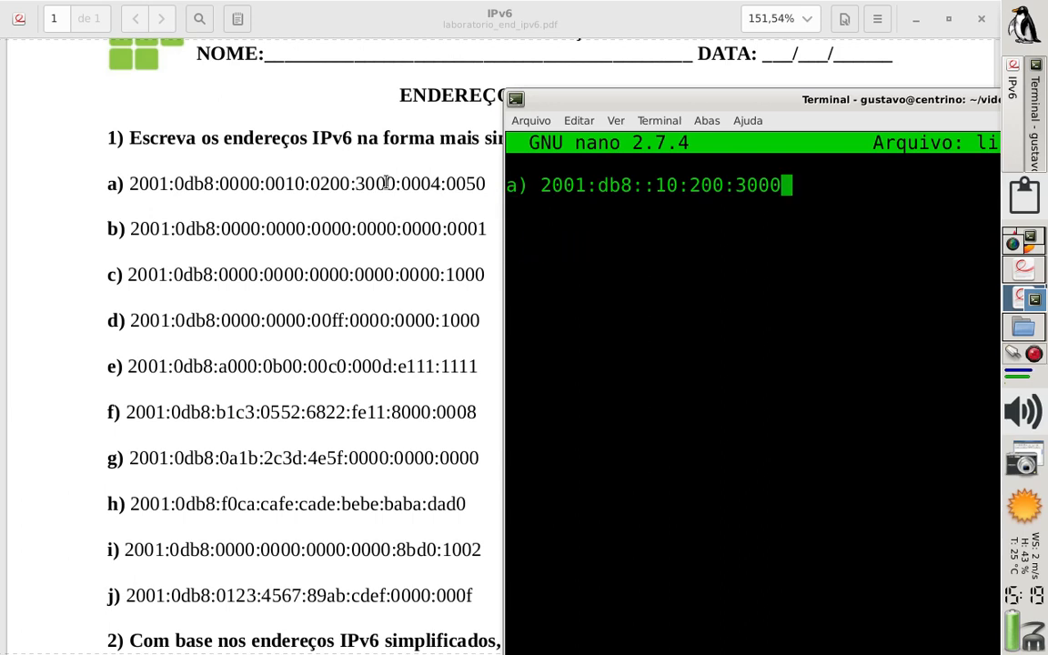
Complete the address of exercise a) in nano by appending :4:50
{"action": "left_click", "coordinate": [433, 185]}
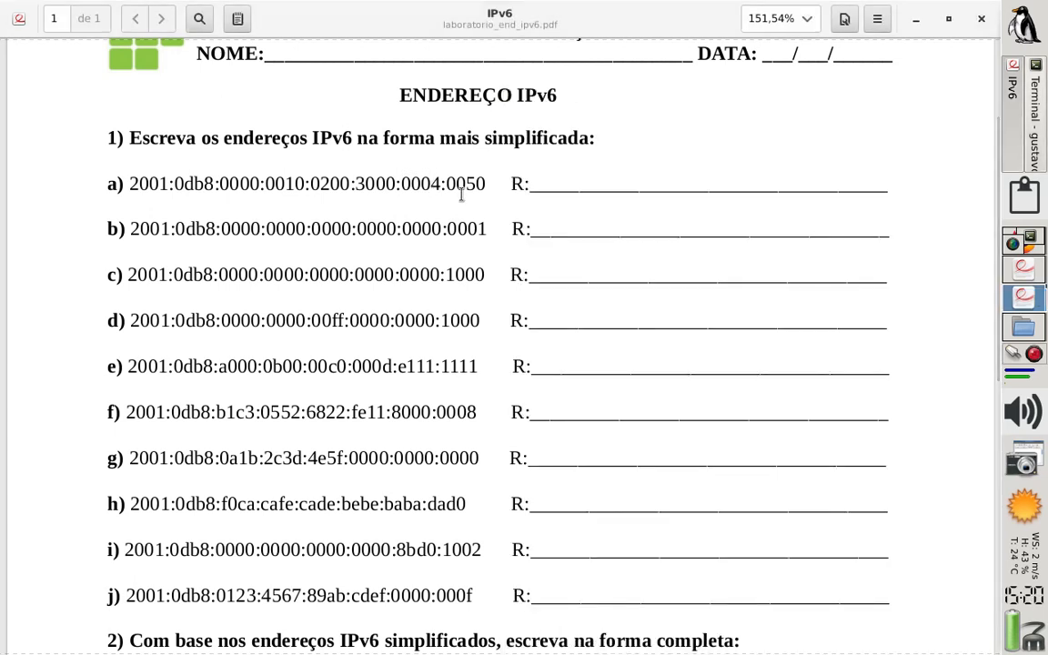
{"action": "left_click", "coordinate": [1029, 137]}
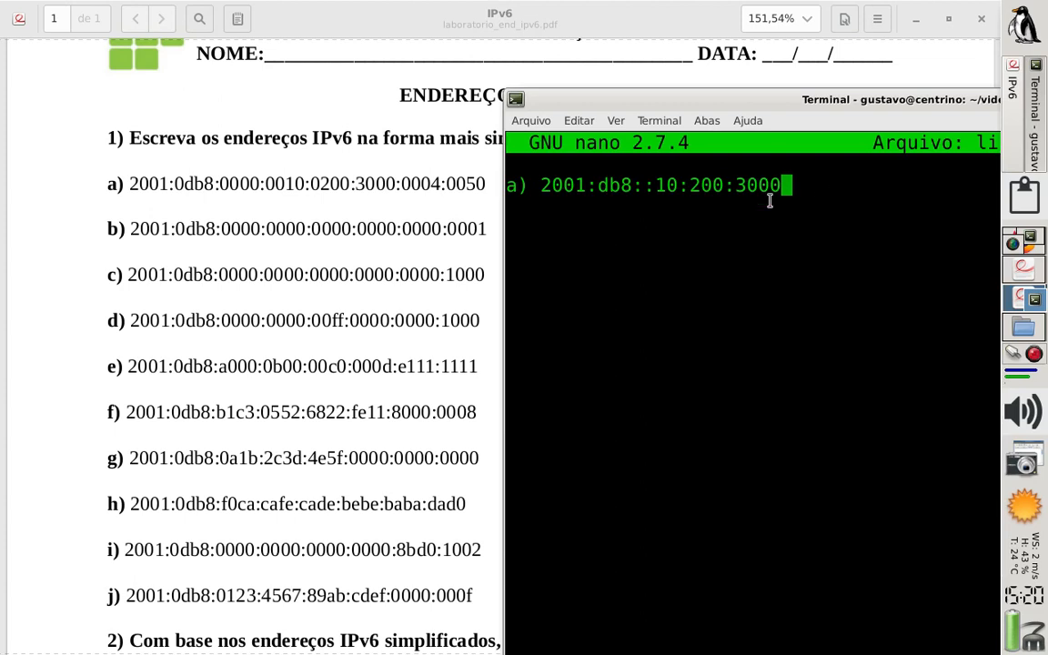
{"action": "type", "text": ":4:50"}
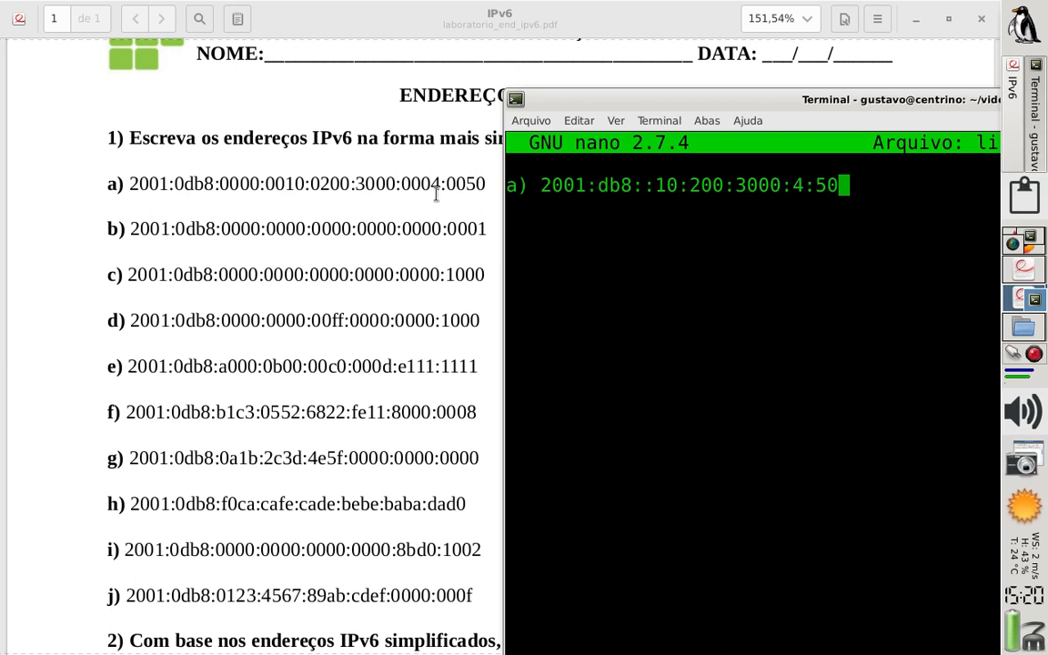
Add answer b) after a blank line, with the simplified address 2001:db8::1
{"action": "key", "text": "Return"}
{"action": "key", "text": "Return"}
{"action": "type", "text": "b)"}
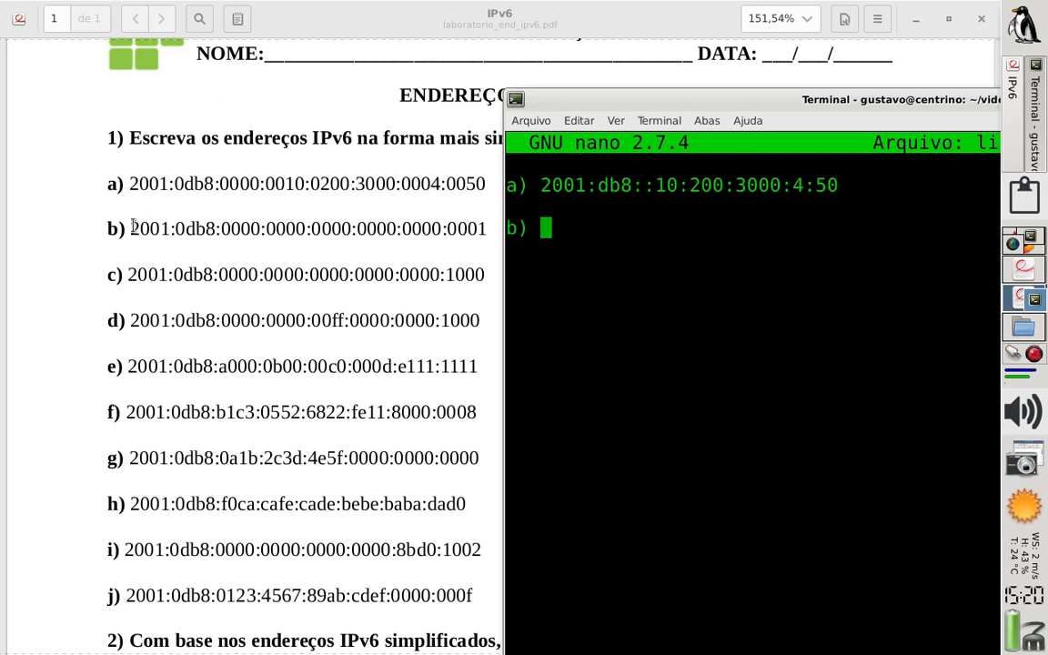
{"action": "type", "text": "20"}
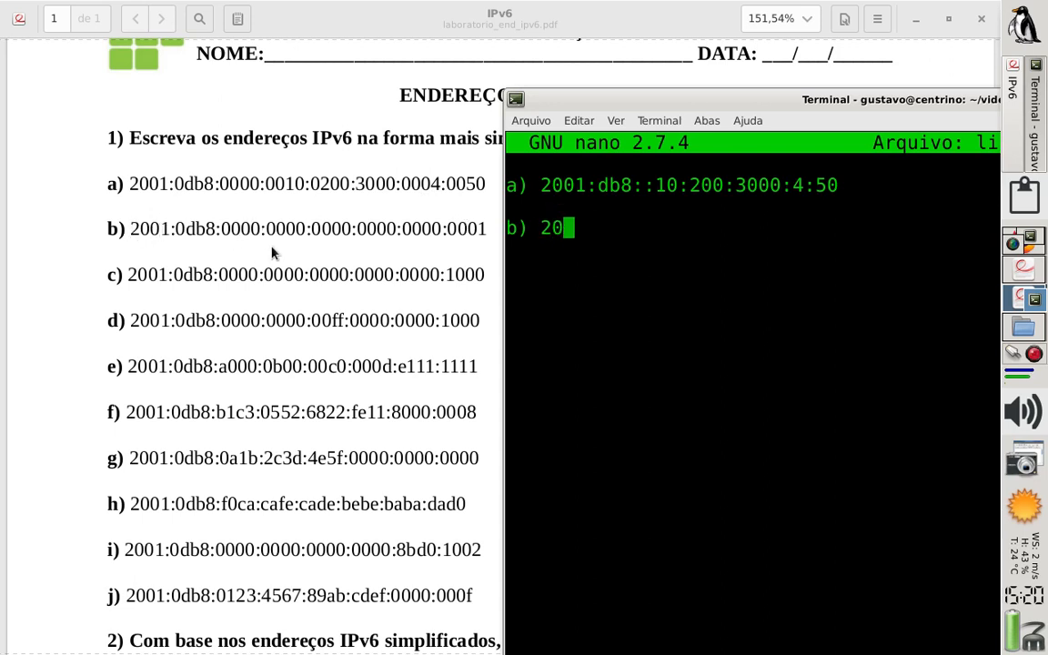
{"action": "type", "text": "01:"}
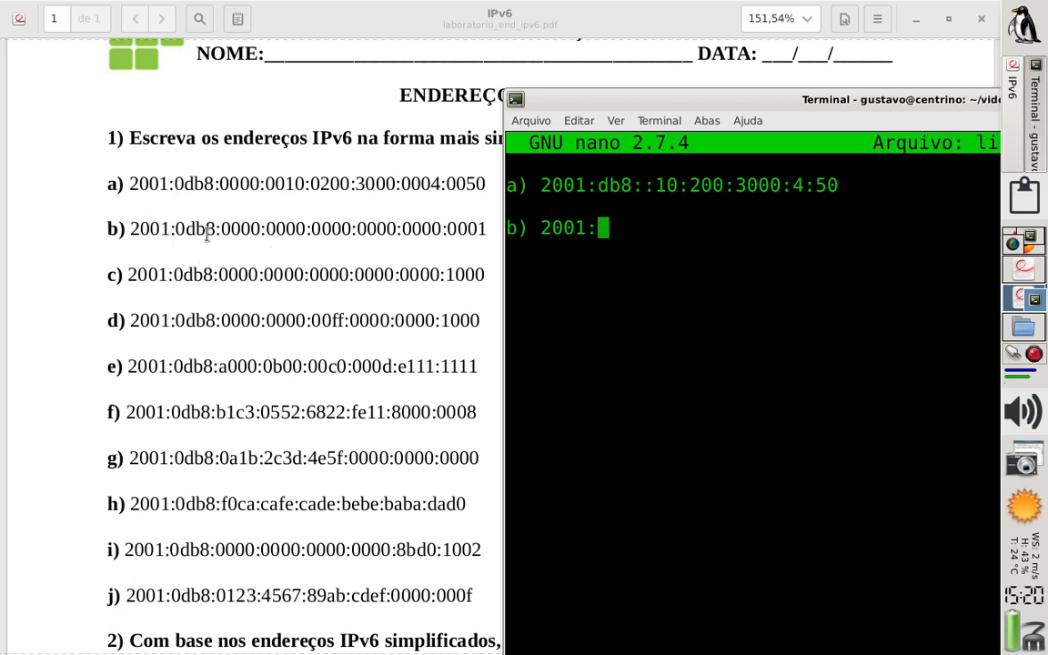
{"action": "type", "text": "db8"}
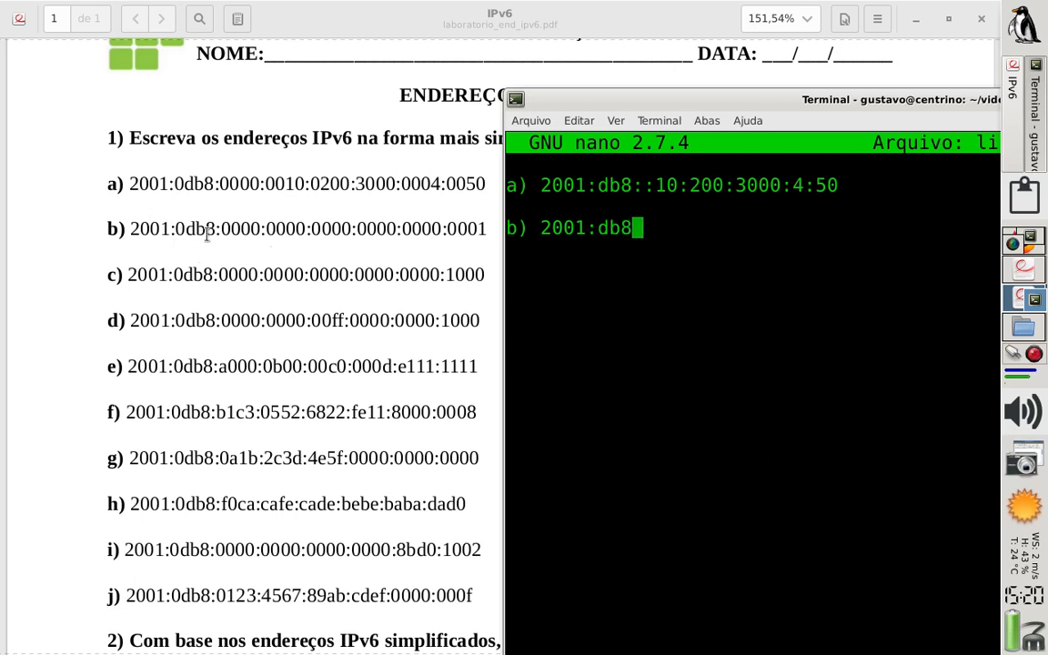
{"action": "type", "text": ":"}
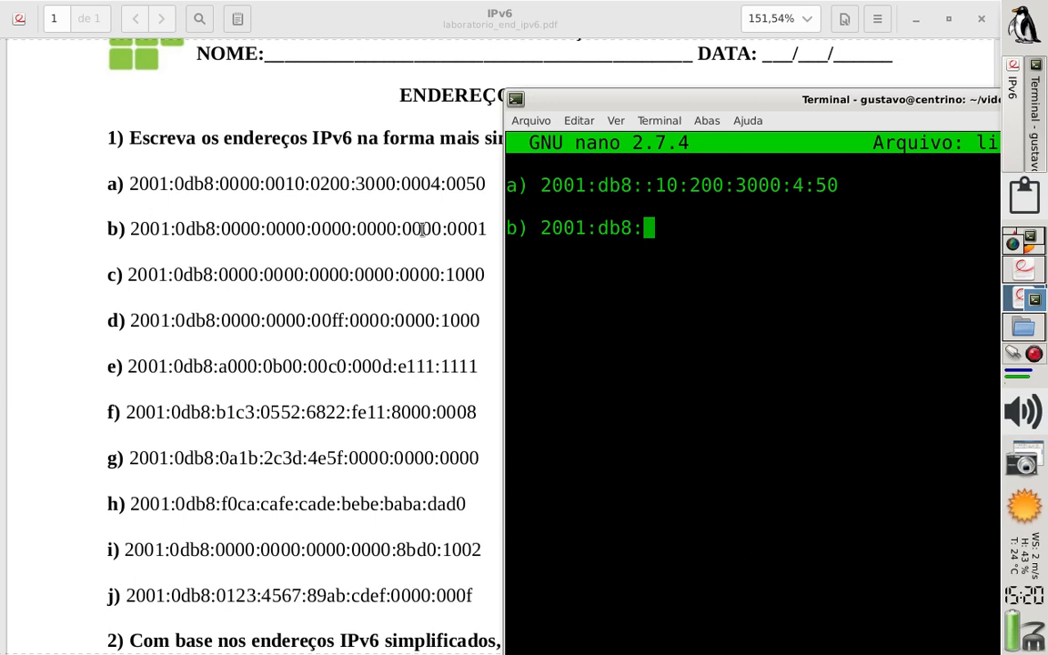
{"action": "type", "text": ":"}
{"action": "type", "text": "1"}
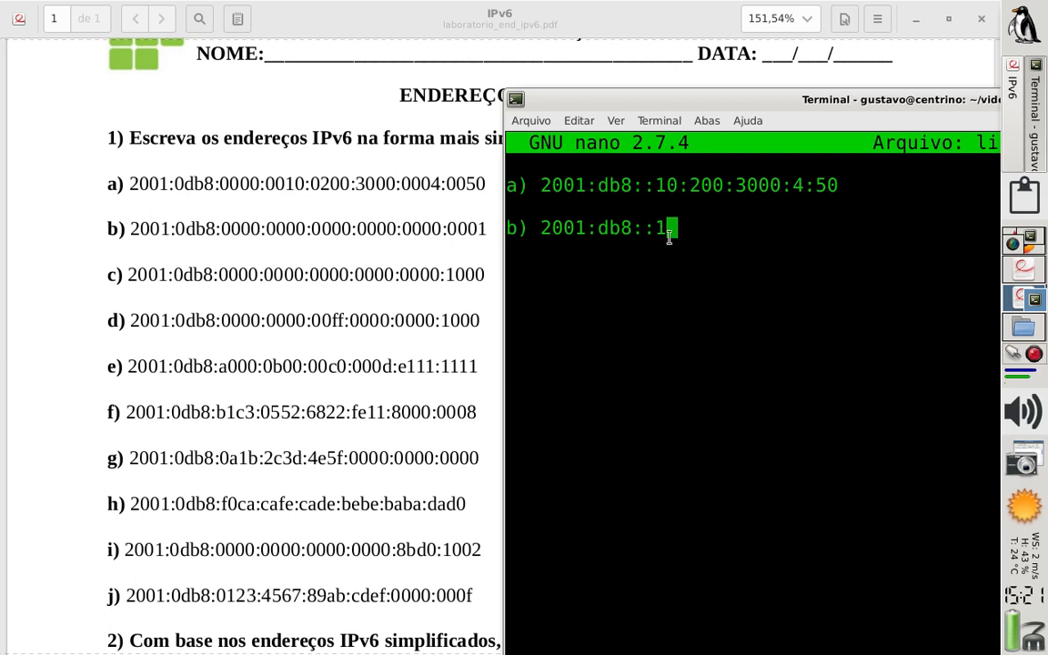
Add answer c) after a blank line, with the simplified address 2001:db8::1000
{"action": "key", "text": "Return"}
{"action": "key", "text": "Return"}
{"action": "type", "text": "c)"}
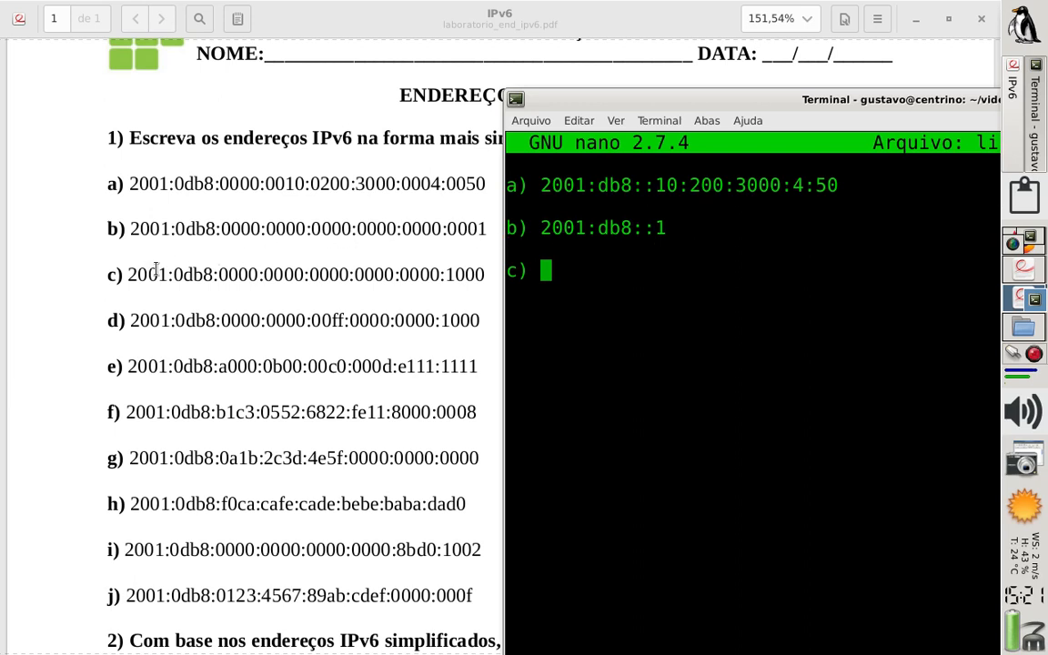
{"action": "type", "text": " 201"}
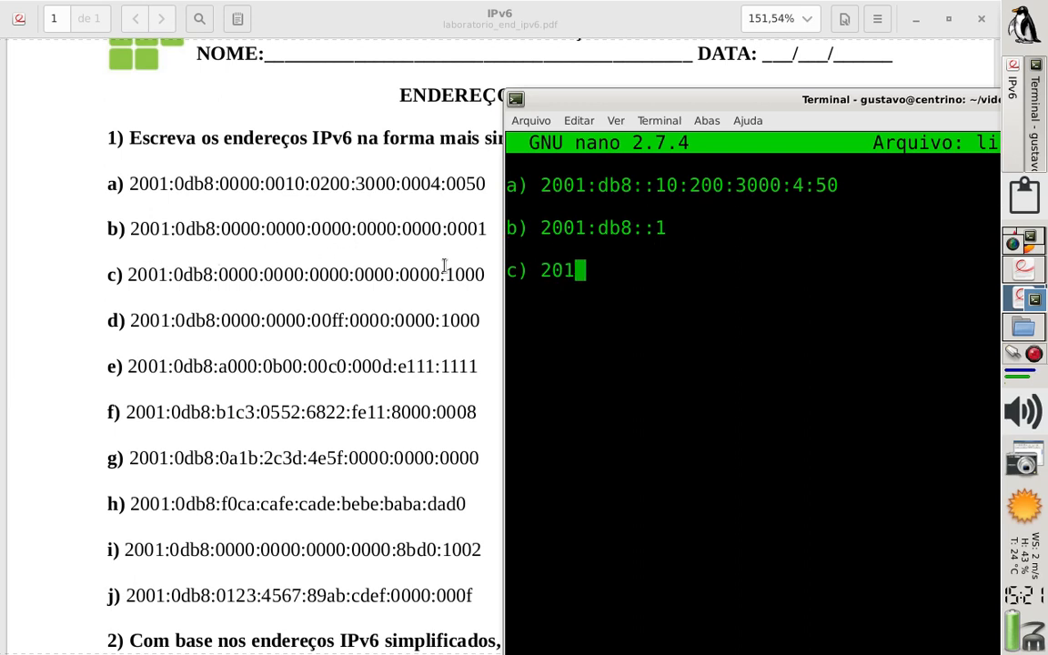
{"action": "key", "text": "BackSpace"}
{"action": "type", "text": "01:"}
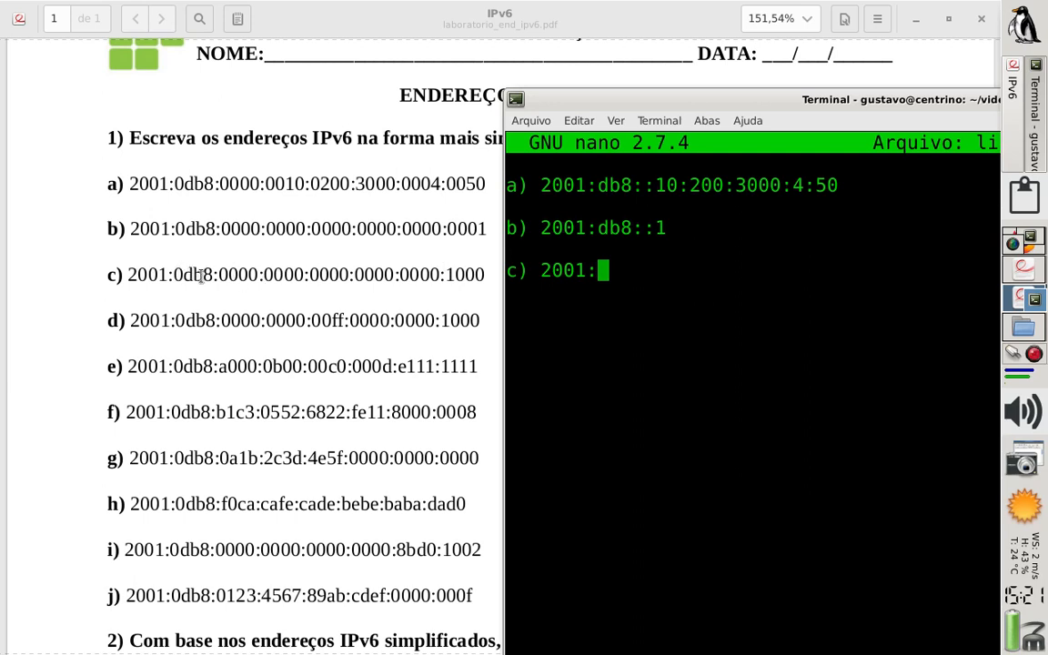
{"action": "type", "text": "db8:"}
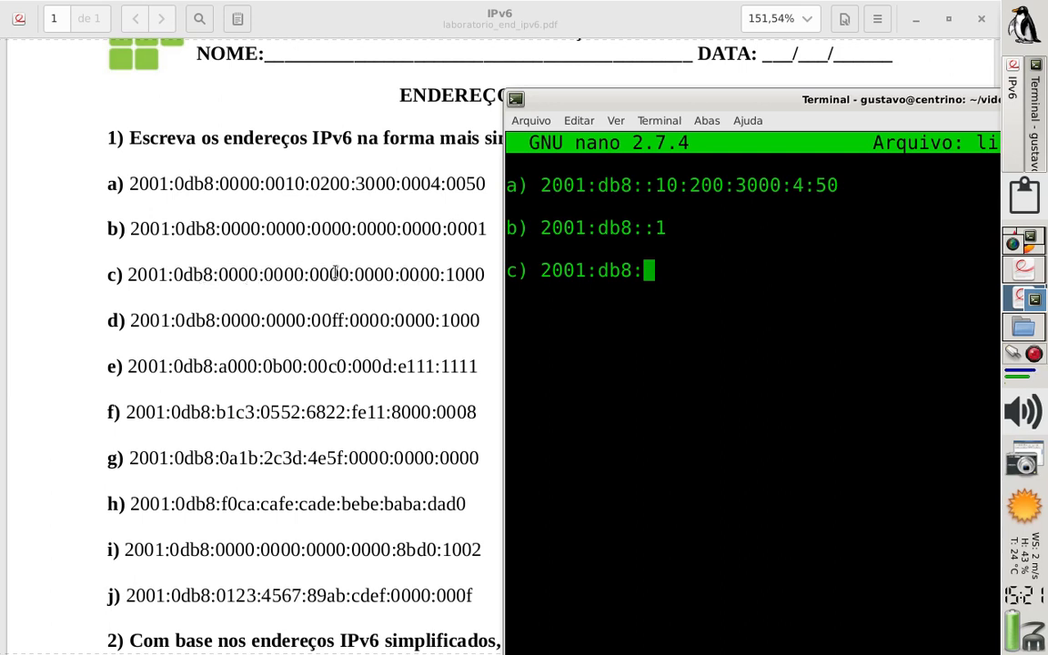
{"action": "type", "text": ":"}
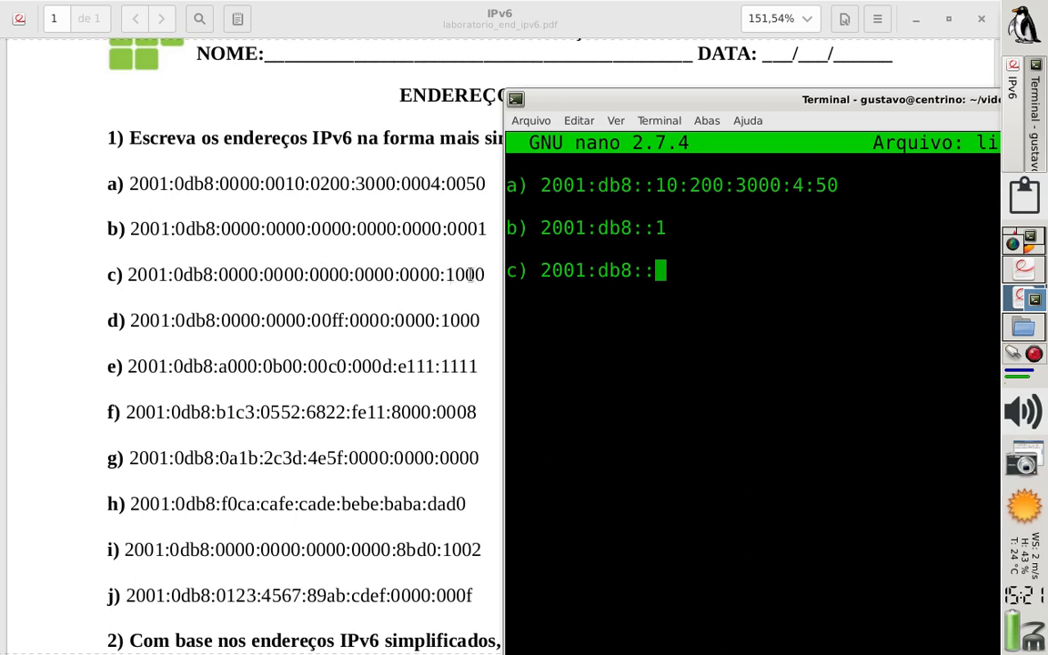
{"action": "type", "text": "1000"}
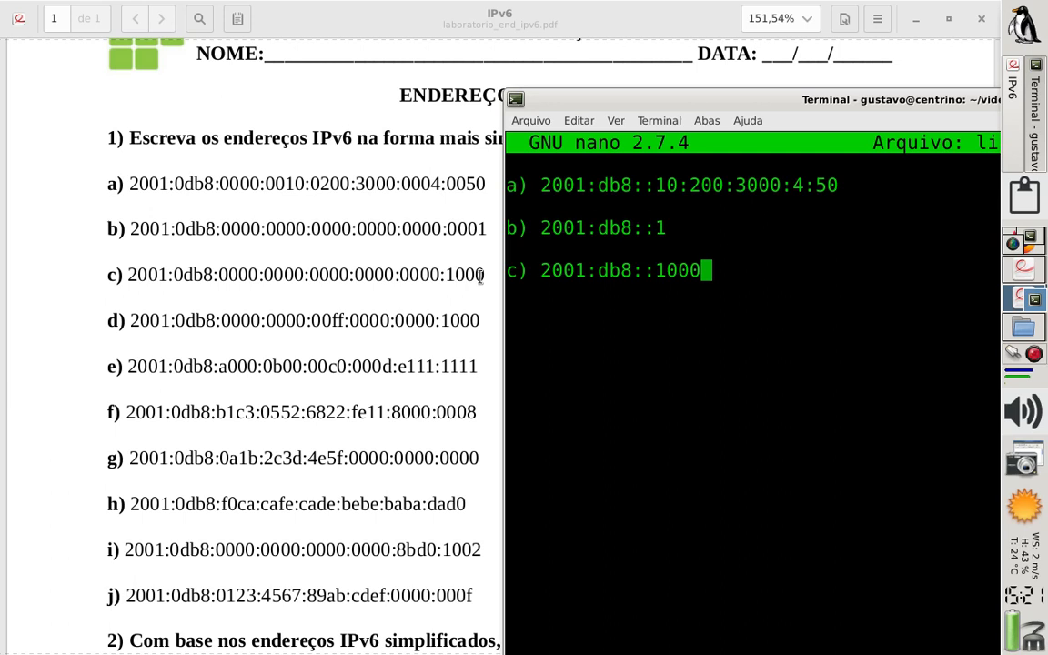
Start answer d) after a blank line, entering the address up to 2001:db8::ff
{"action": "key", "text": "Return"}
{"action": "key", "text": "Return"}
{"action": "type", "text": "d)"}
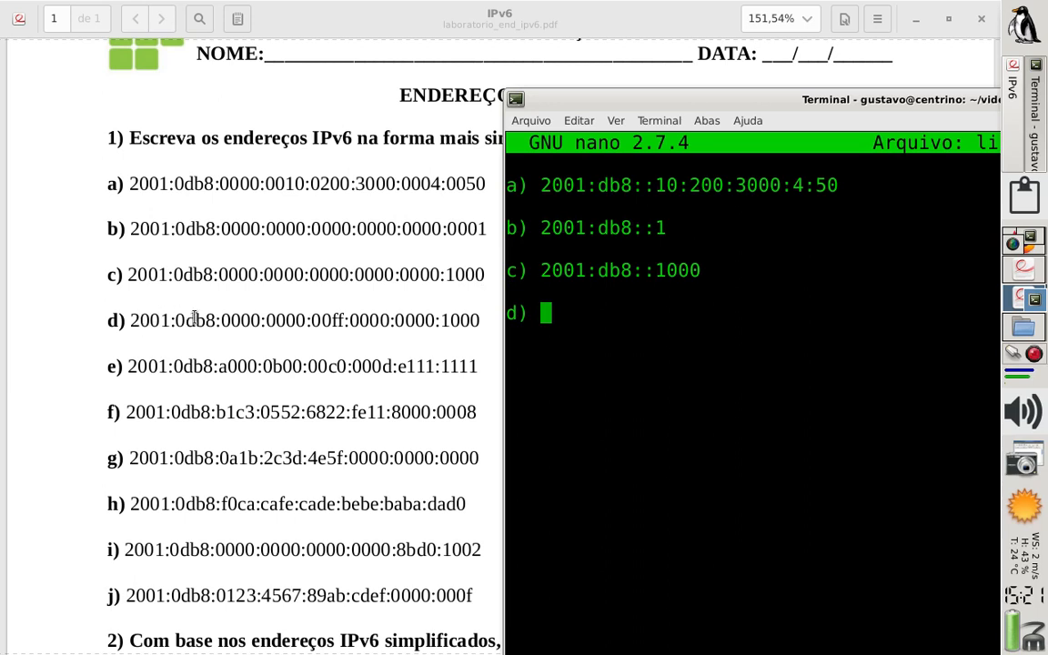
{"action": "type", "text": "2001:"}
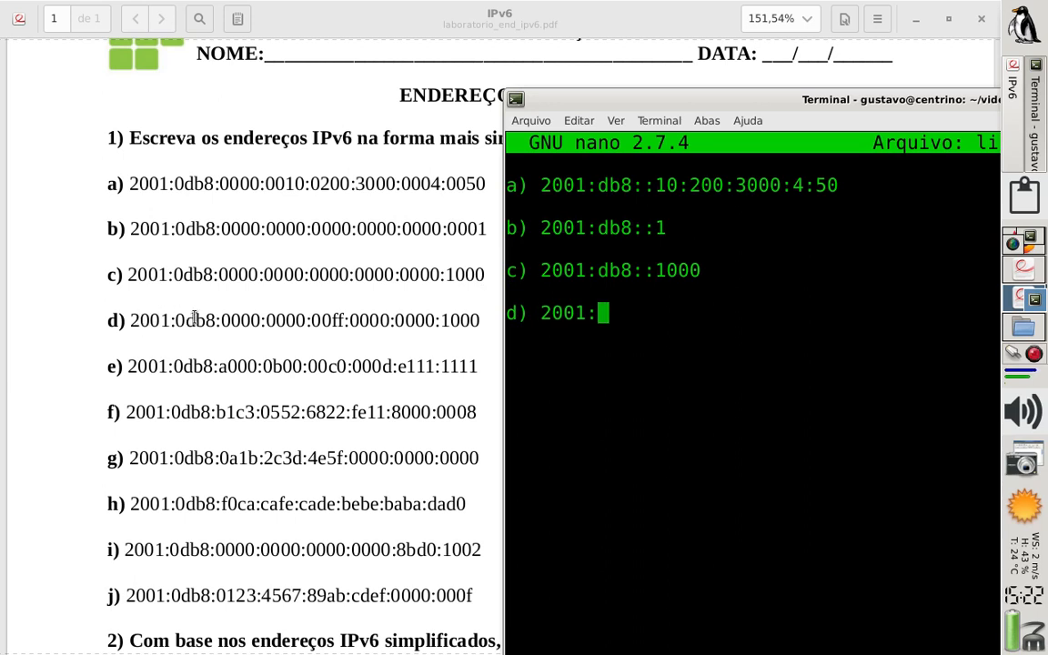
{"action": "type", "text": "db8:"}
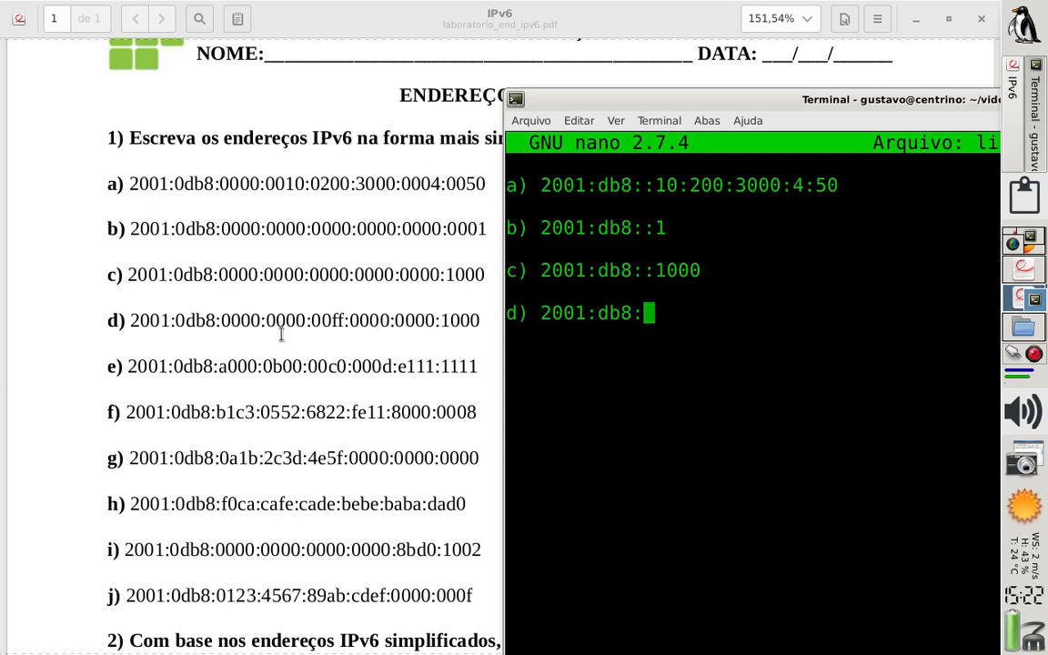
{"action": "type", "text": ":"}
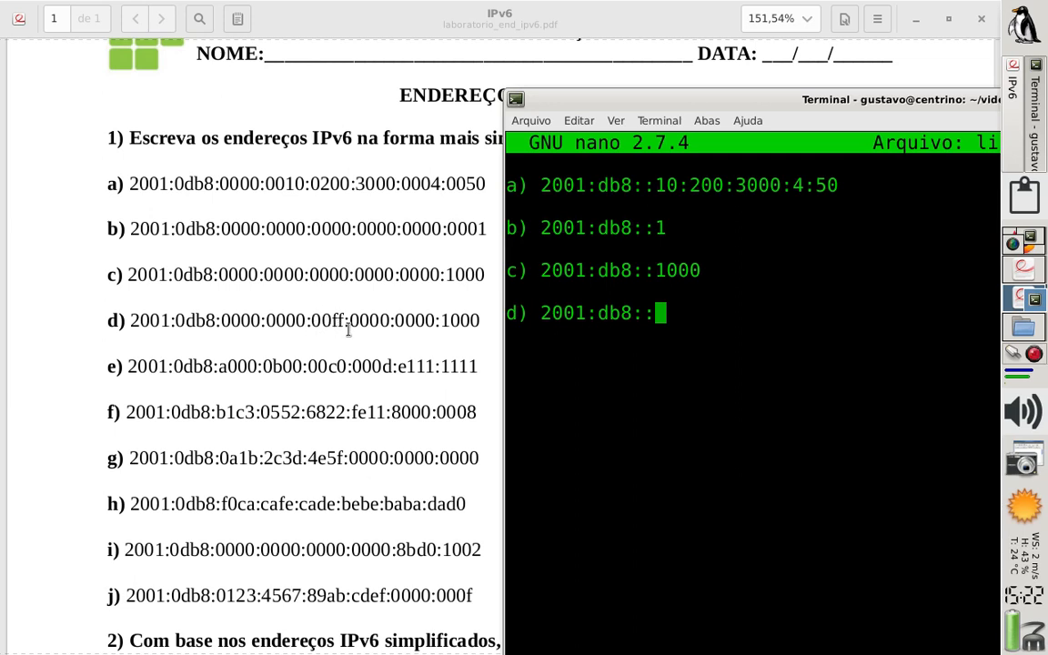
{"action": "type", "text": "ff"}
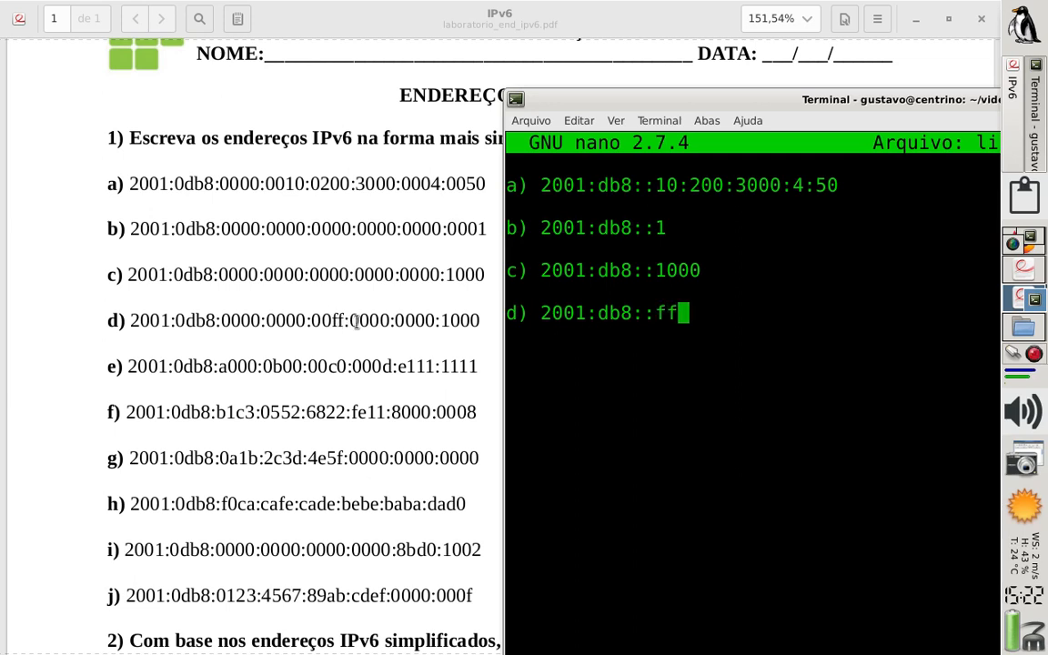
Highlight the zero group after 00ff in the PDF's address d), and append :0:0:1000 to answer d) in the nano terminal
{"action": "left_click", "coordinate": [353, 320]}
{"action": "left_click_drag", "start_coordinate": [350, 321], "coordinate": [379, 320]}
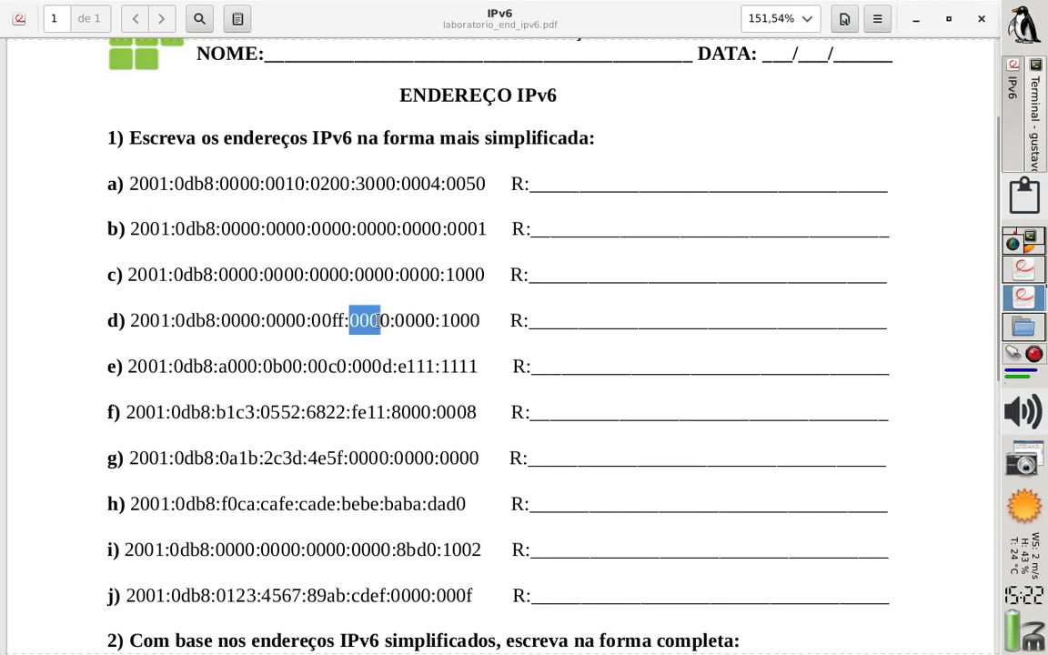
{"action": "left_click", "coordinate": [374, 319]}
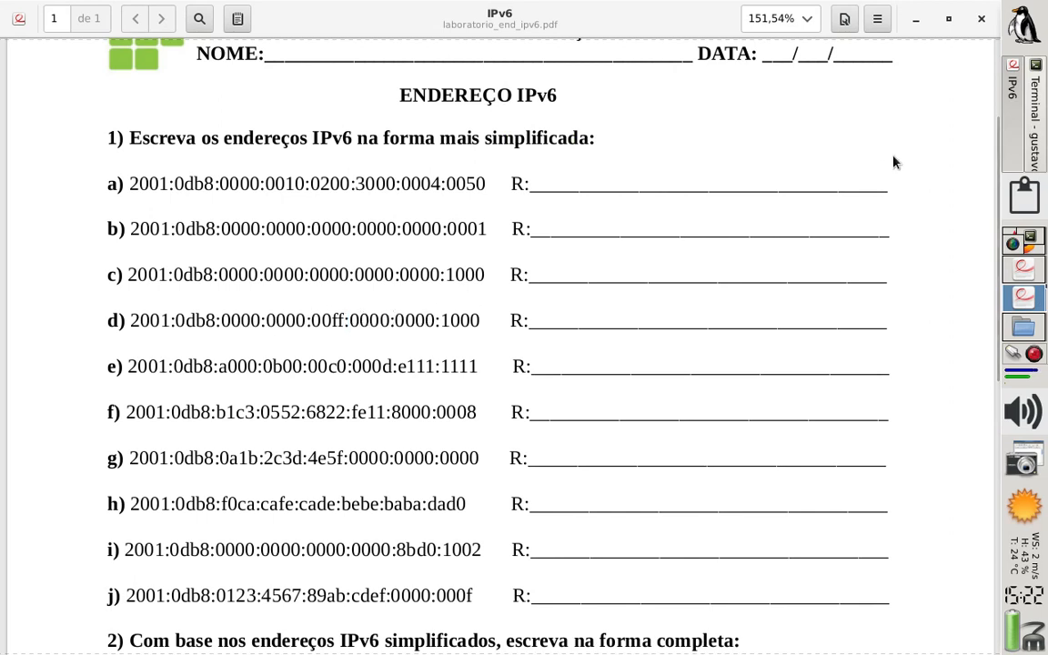
{"action": "left_click", "coordinate": [1035, 132]}
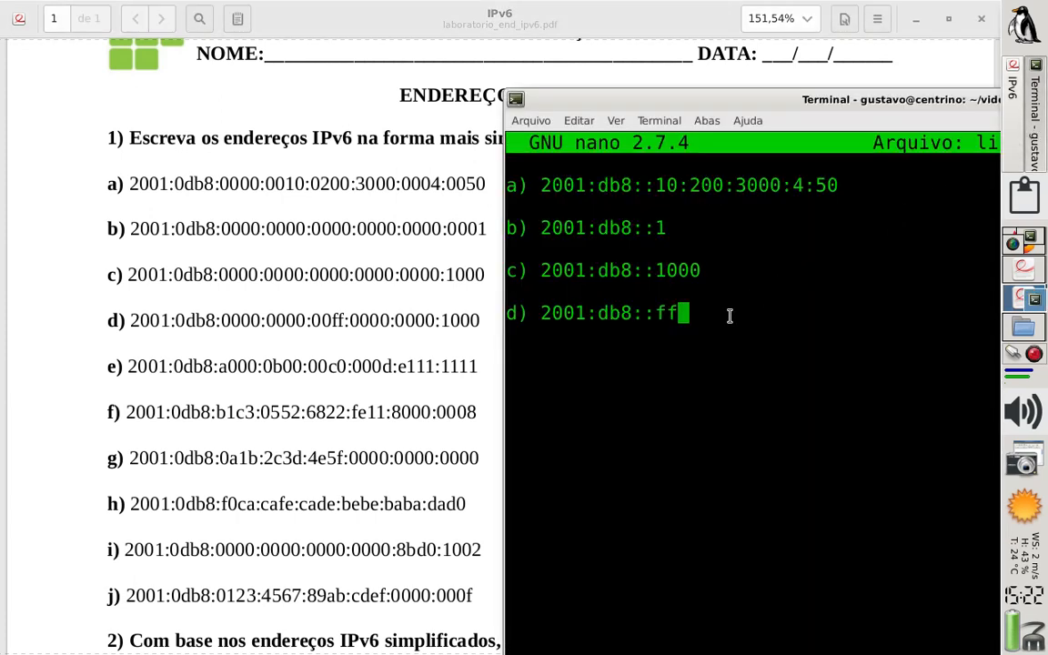
{"action": "type", "text": ":0"}
{"action": "type", "text": ":"}
{"action": "type", "text": "0:"}
{"action": "type", "text": "1000"}
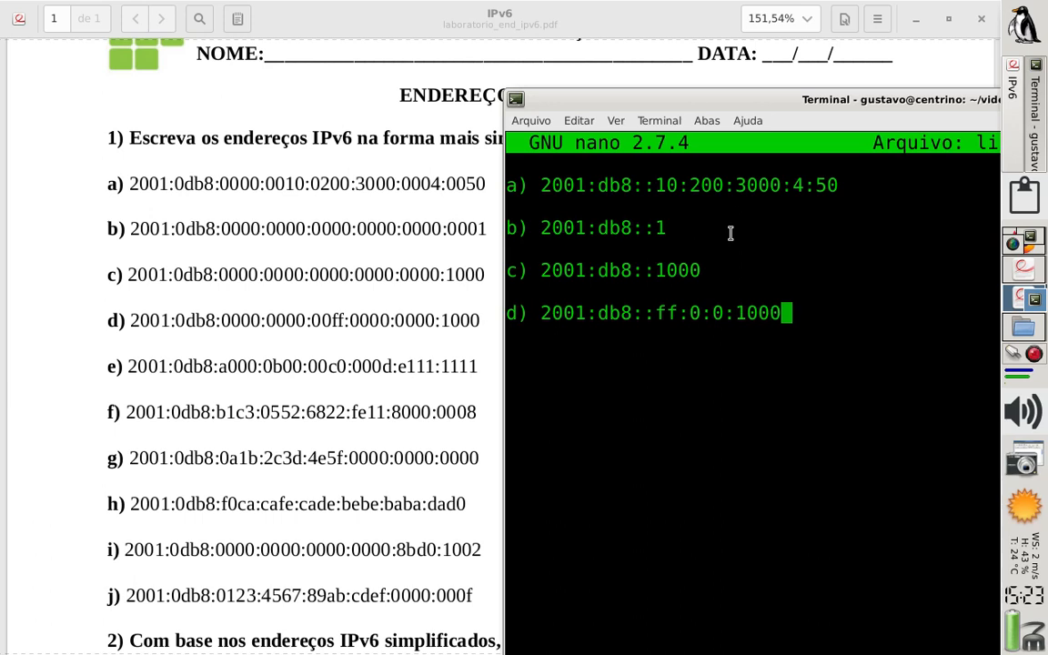
{"action": "type", "text": " ou"}
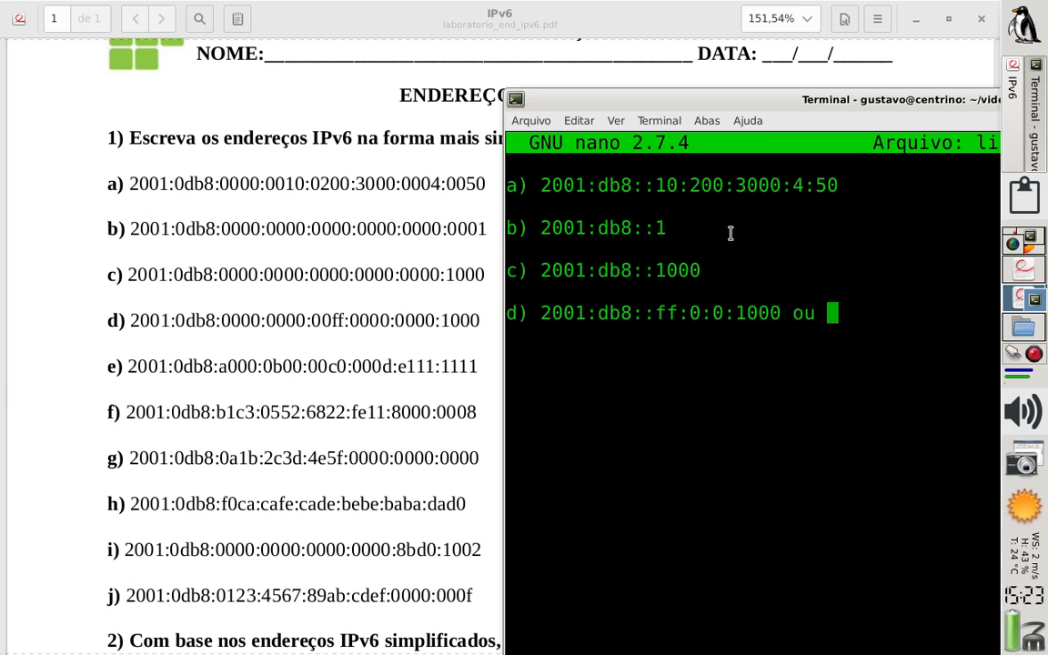
Add "ou" after answer d) and enter the alternative form 2001:db8:0:0:ff:::1000 on an indented line below
{"action": "key", "text": "Return"}
{"action": "type", "text": "2"}
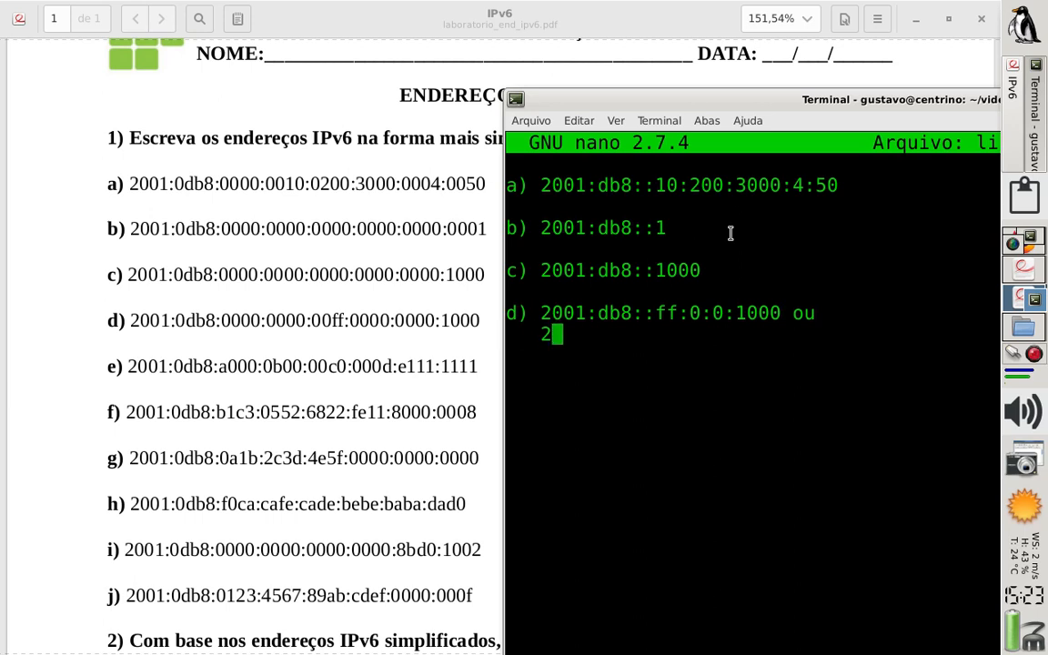
{"action": "type", "text": "001:db"}
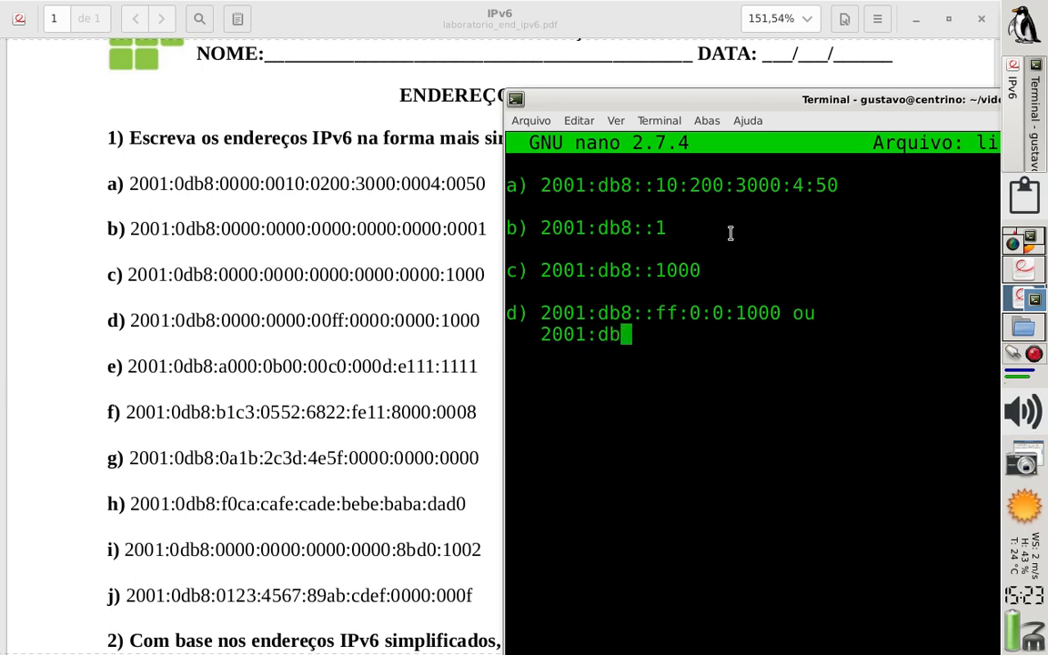
{"action": "type", "text": "8:0"}
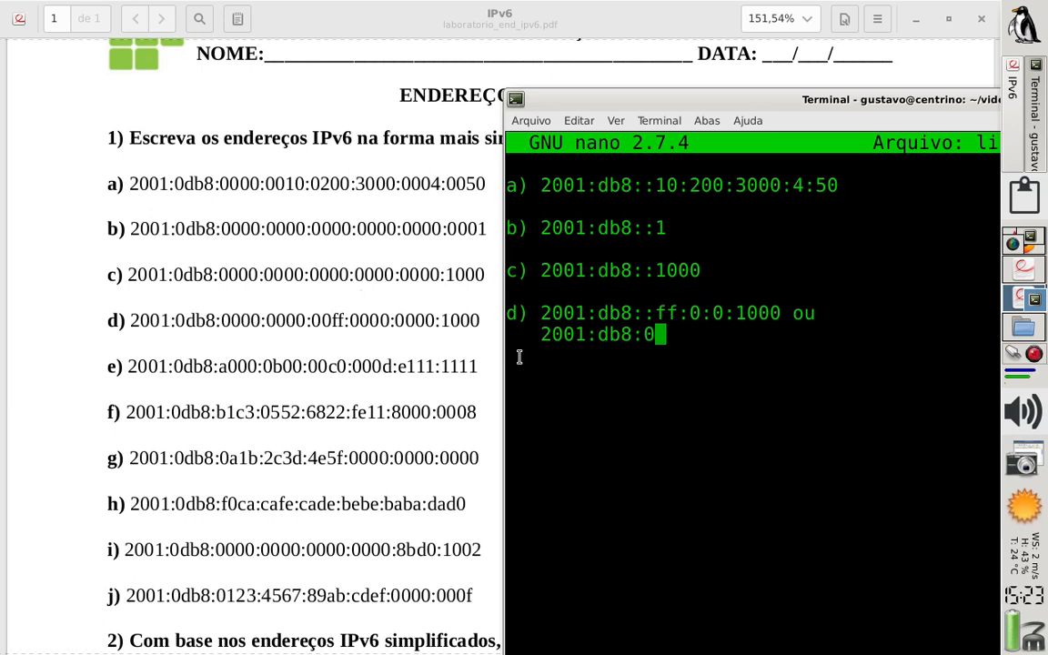
{"action": "type", "text": ":0"}
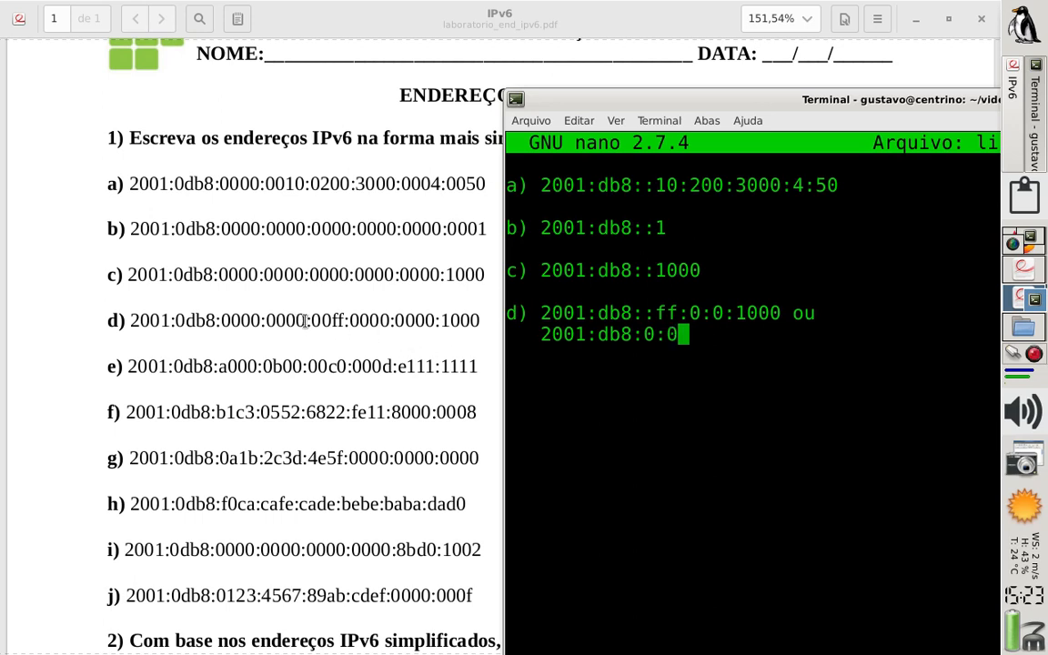
{"action": "type", "text": ":"}
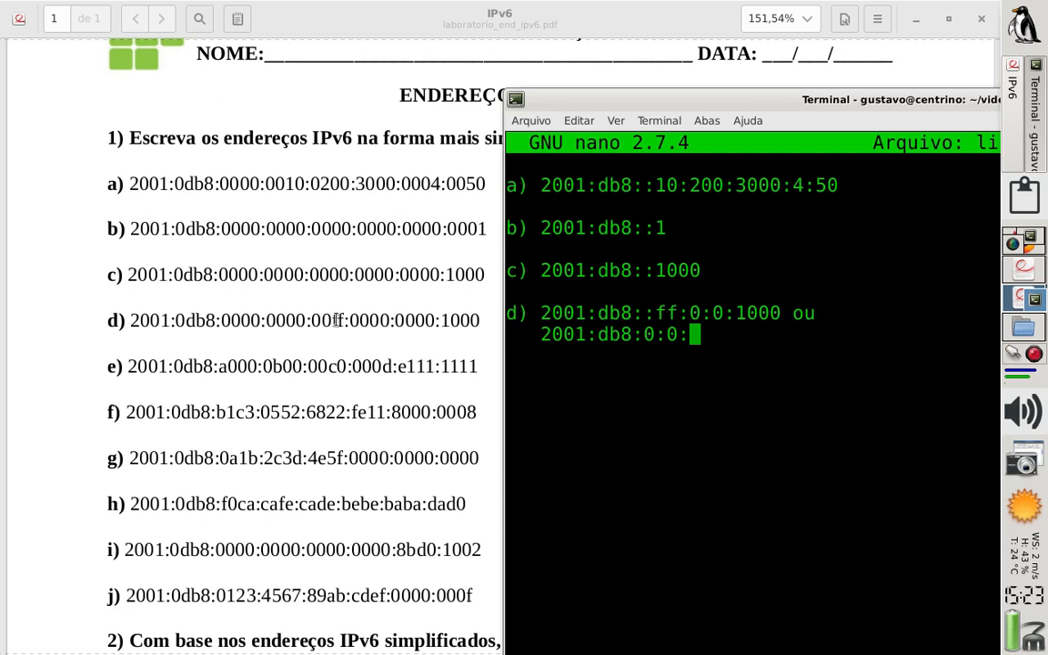
{"action": "type", "text": "ff"}
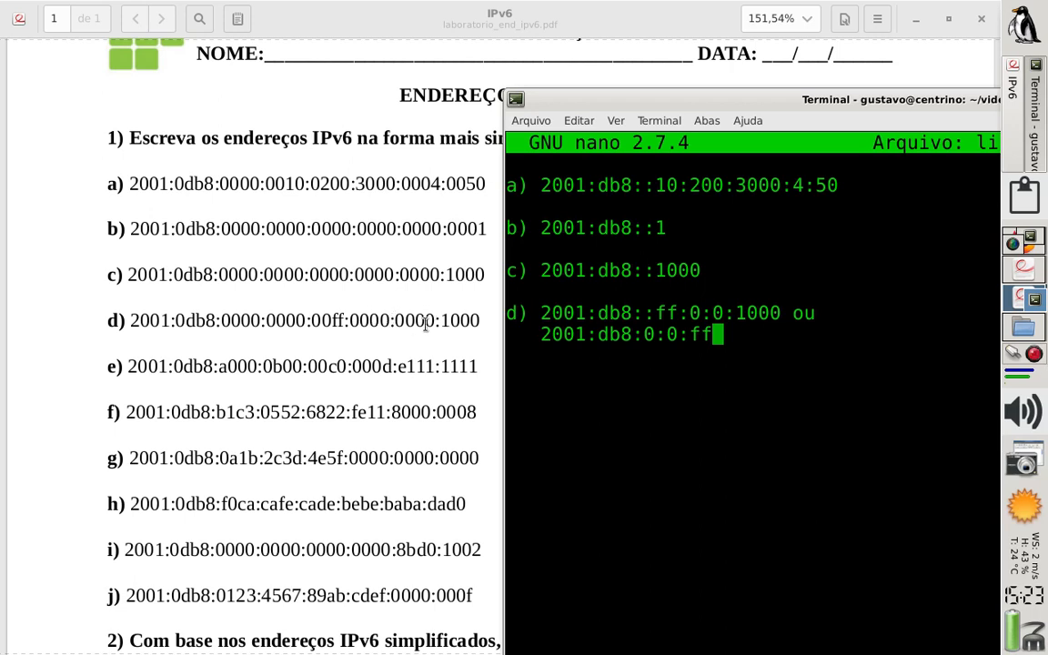
{"action": "type", "text": ":::1000"}
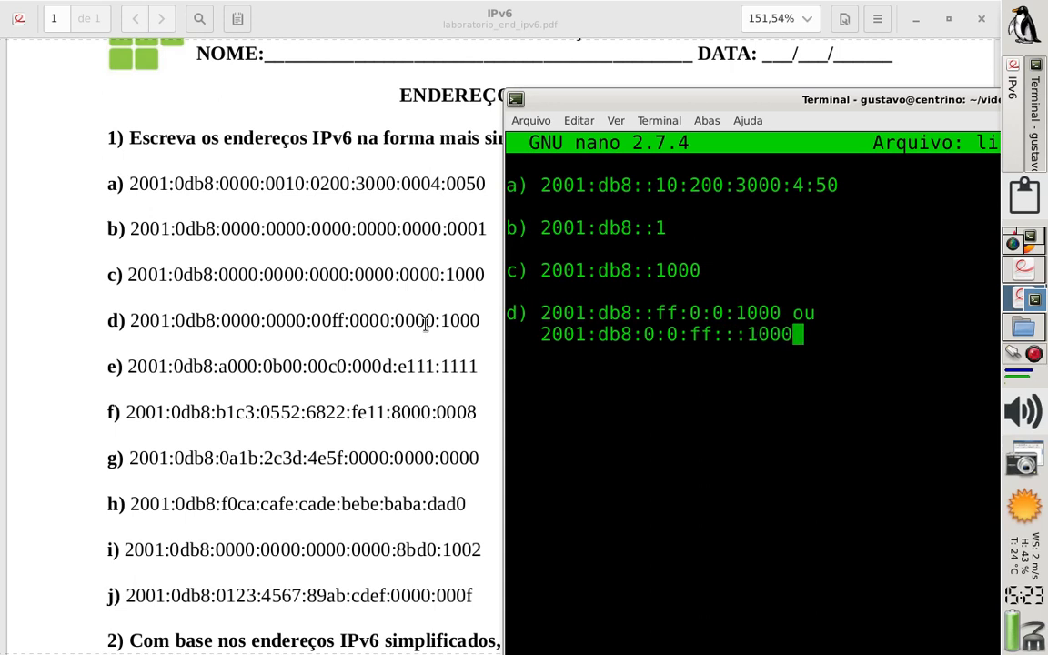
Remove the extra colon before 1000 so the alternative reads 2001:db8:0:0:ff::1000, and move to the following line
{"action": "key", "text": "Left"}
{"action": "key", "text": "Left"}
{"action": "key", "text": "Left"}
{"action": "key", "text": "Left"}
{"action": "key", "text": "Left"}
{"action": "key", "text": "Left"}
{"action": "key", "text": "Left"}
{"action": "key", "text": "Left"}
{"action": "key", "text": "Left"}
{"action": "key", "text": "Left"}
{"action": "key", "text": "Left"}
{"action": "key", "text": "Left"}
{"action": "key", "text": "Left"}
{"action": "key", "text": "Left"}
{"action": "key", "text": "Left"}
{"action": "key", "text": "Left"}
{"action": "key", "text": "Left"}
{"action": "key", "text": "Right"}
{"action": "key", "text": "Right"}
{"action": "key", "text": "Right"}
{"action": "key", "text": "Right"}
{"action": "key", "text": "Right"}
{"action": "key", "text": "Right"}
{"action": "key", "text": "Right"}
{"action": "key", "text": "Right"}
{"action": "key", "text": "Right"}
{"action": "key", "text": "Right"}
{"action": "key", "text": "Right"}
{"action": "key", "text": "BackSpace"}
{"action": "key", "text": "Right"}
{"action": "key", "text": "Right"}
{"action": "key", "text": "Right"}
{"action": "key", "text": "Right"}
{"action": "key", "text": "Right"}
{"action": "key", "text": "Right"}
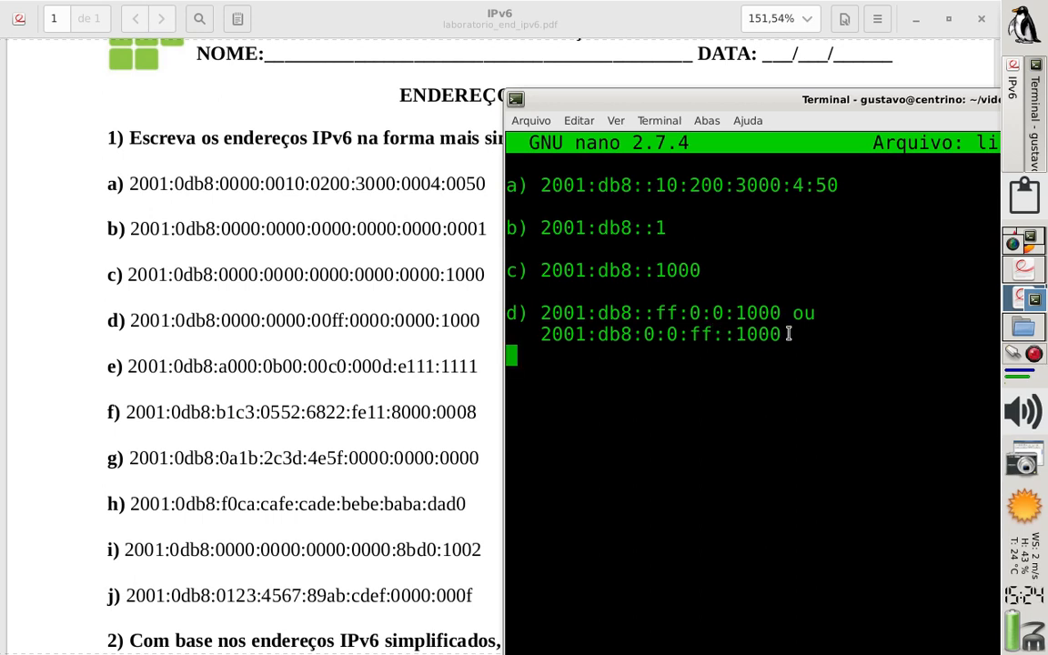
Add answer e) directly below, with the address 2001:d8b:a000:b00:c0:d:e111:1111
{"action": "type", "text": "e)"}
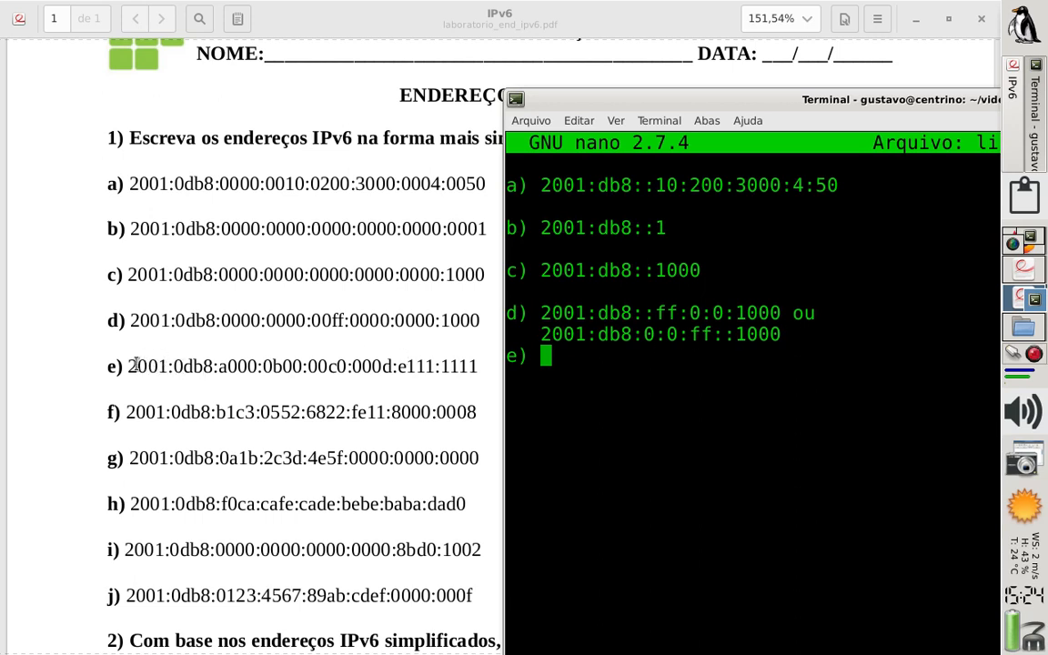
{"action": "type", "text": "2001"}
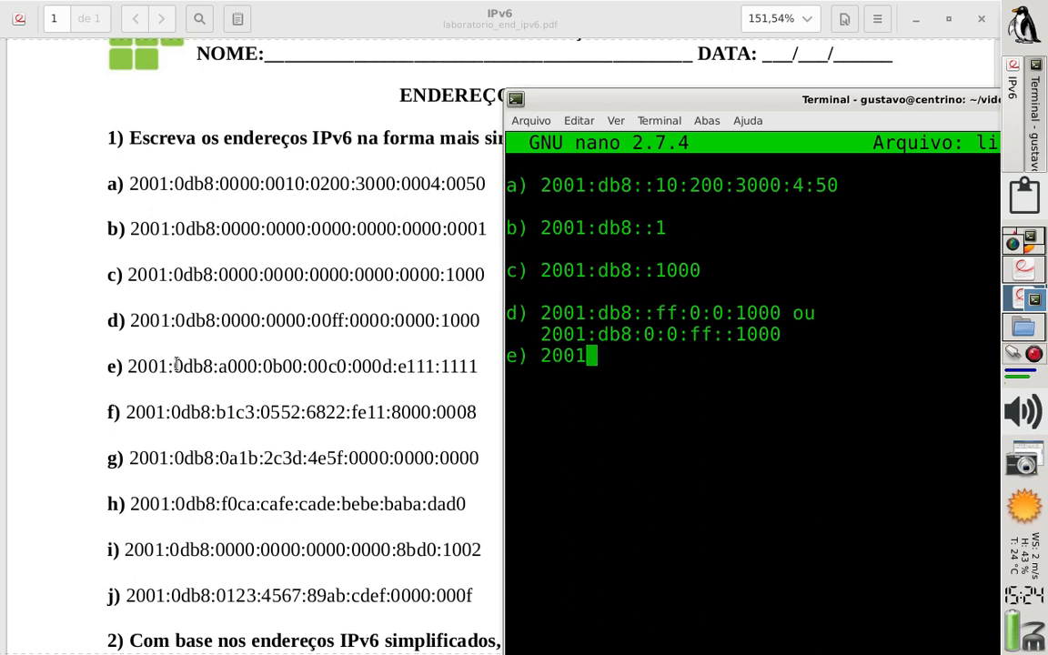
{"action": "type", "text": ":"}
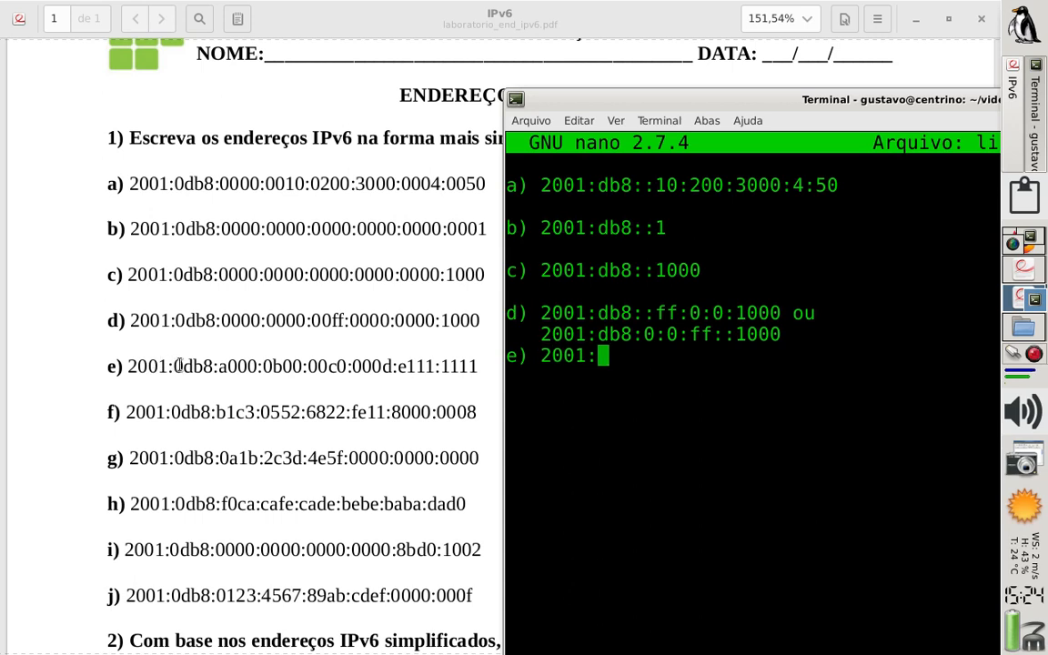
{"action": "type", "text": "d8b:"}
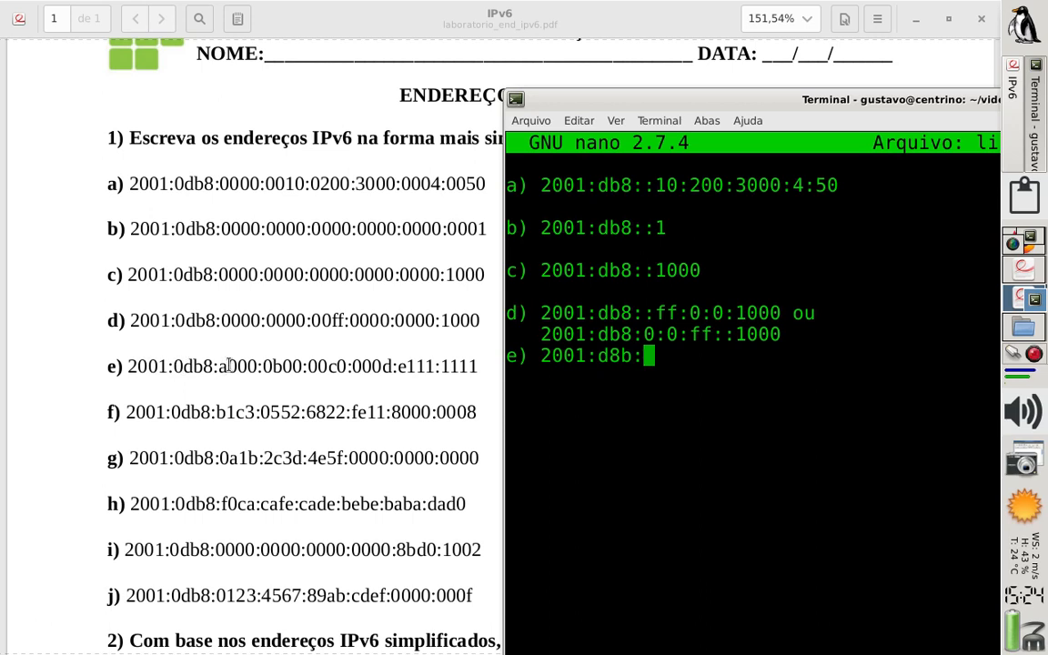
{"action": "type", "text": "a000:"}
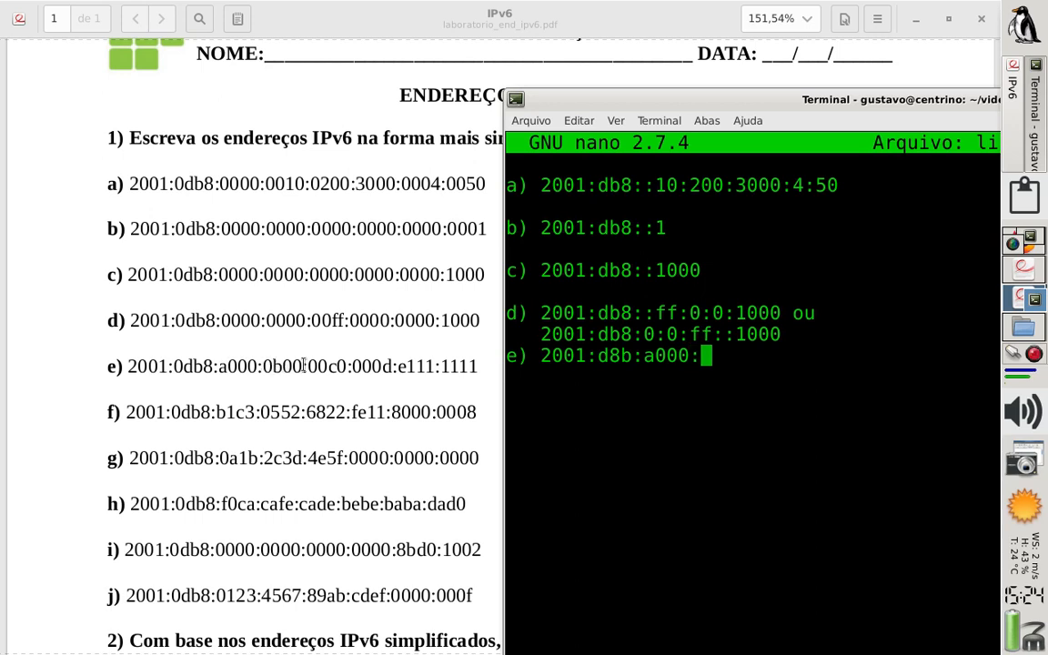
{"action": "type", "text": "b00:"}
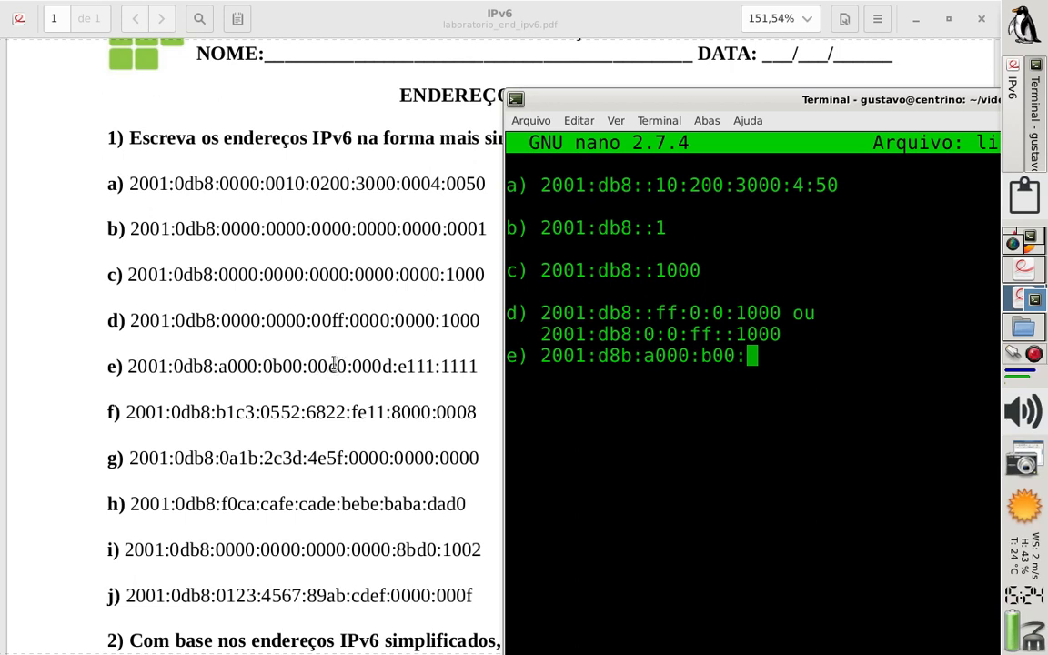
{"action": "type", "text": "c"}
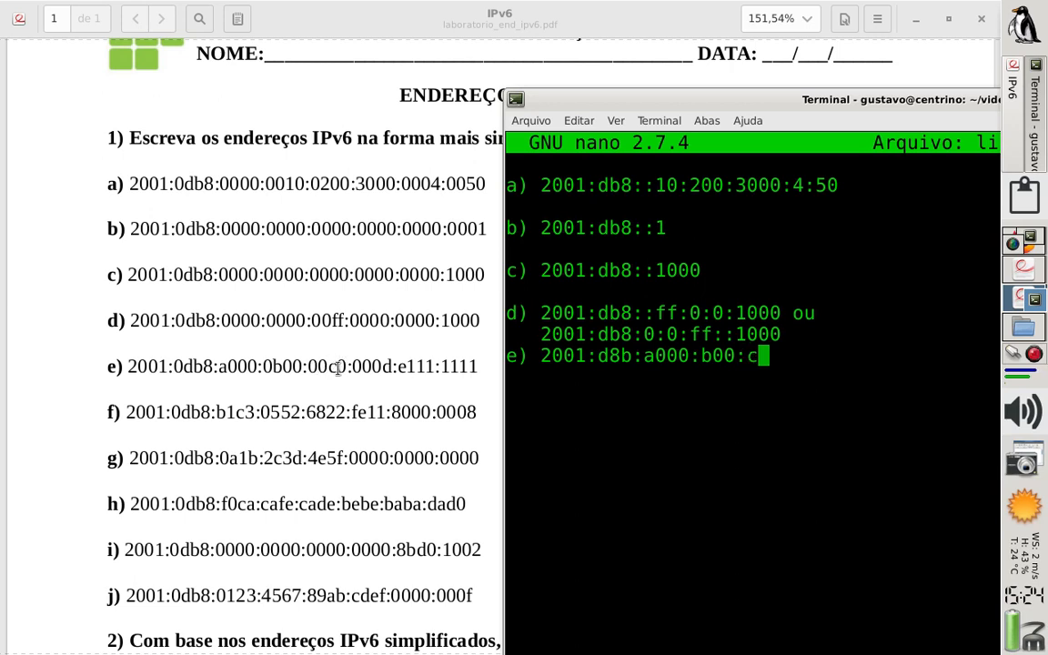
{"action": "type", "text": "0:"}
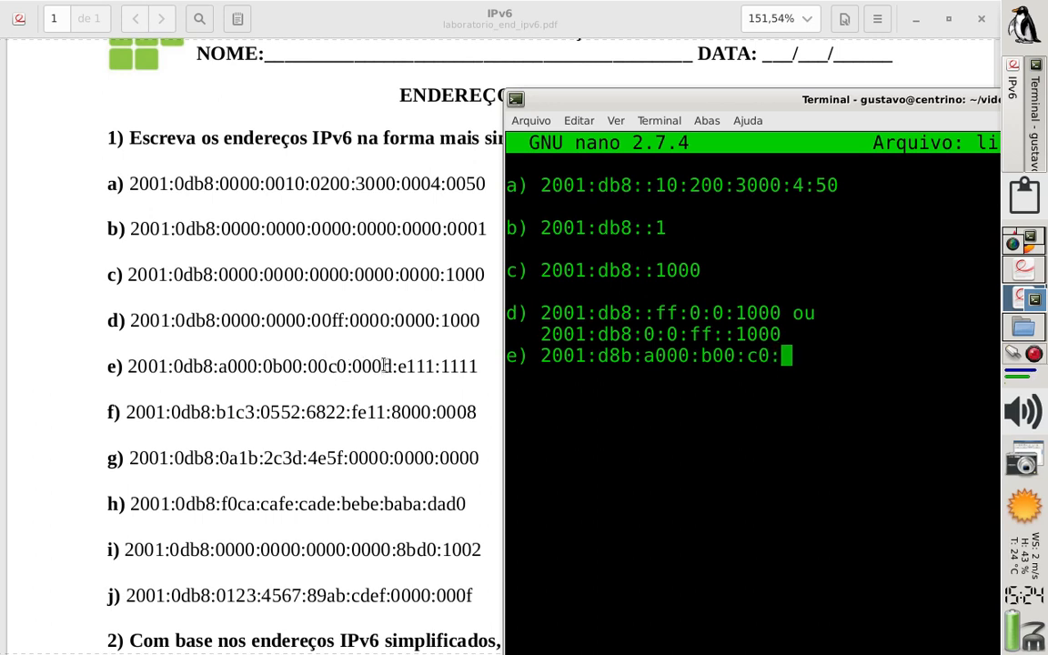
{"action": "type", "text": "d"}
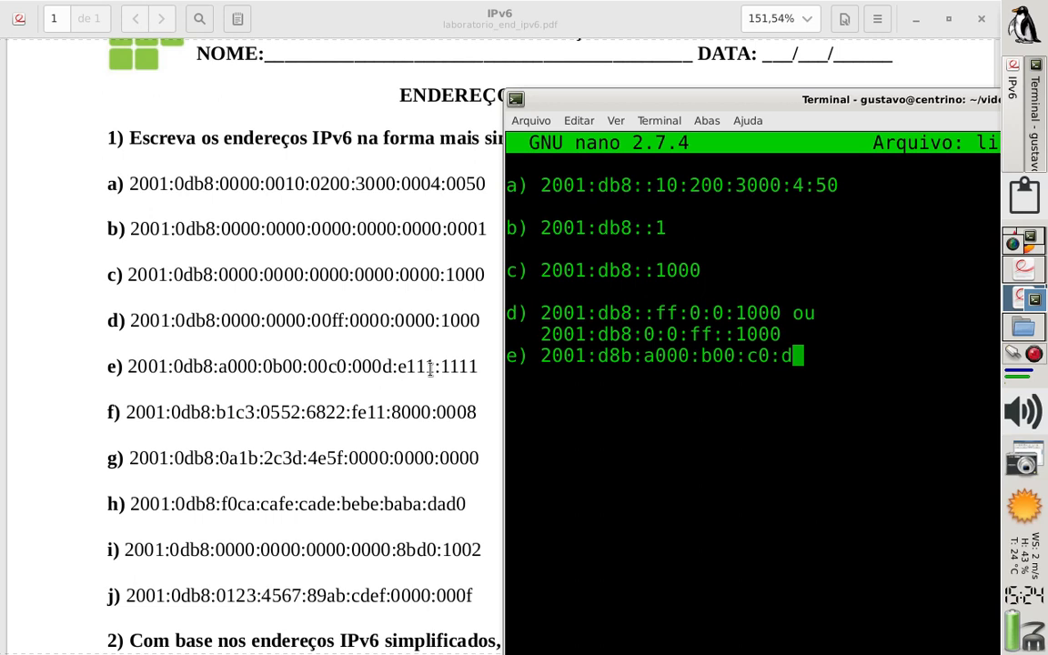
{"action": "type", "text": ":"}
{"action": "type", "text": "e"}
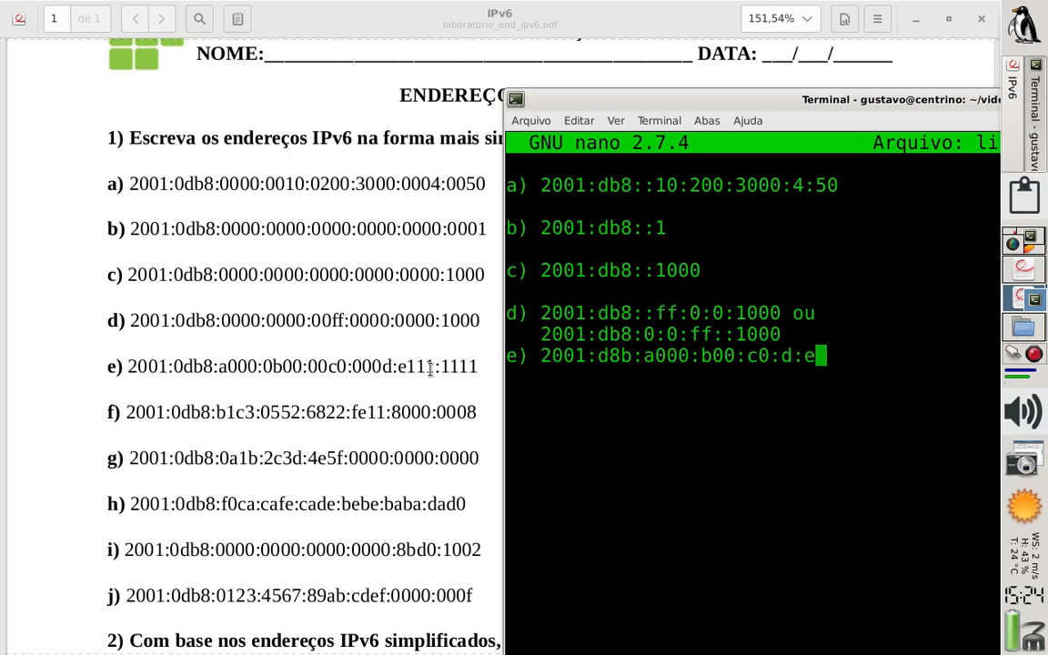
{"action": "type", "text": "111:"}
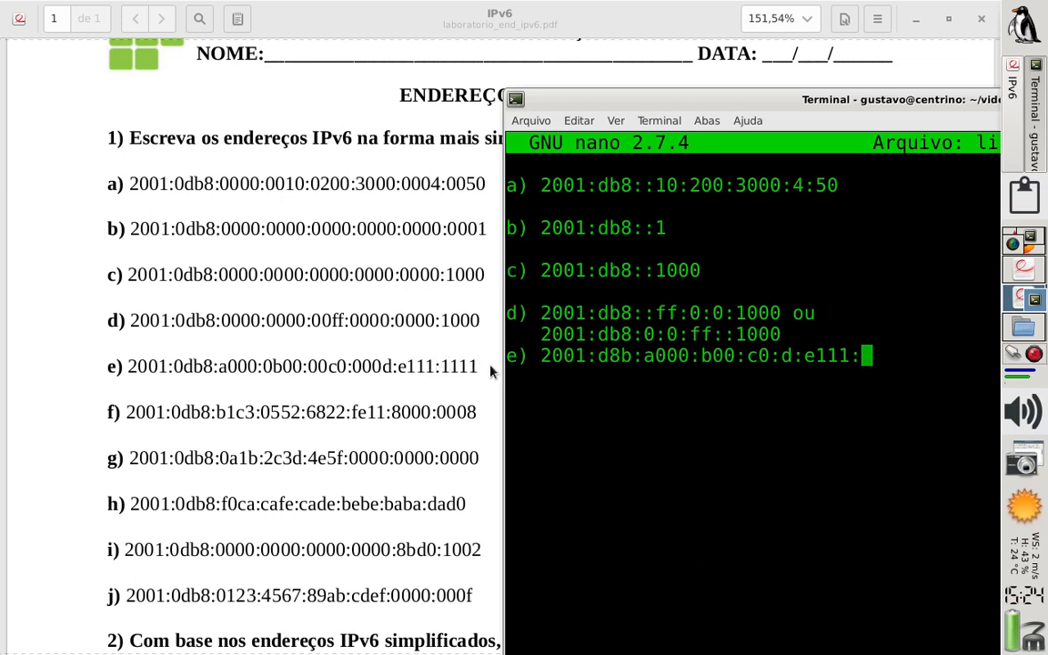
{"action": "type", "text": "1111"}
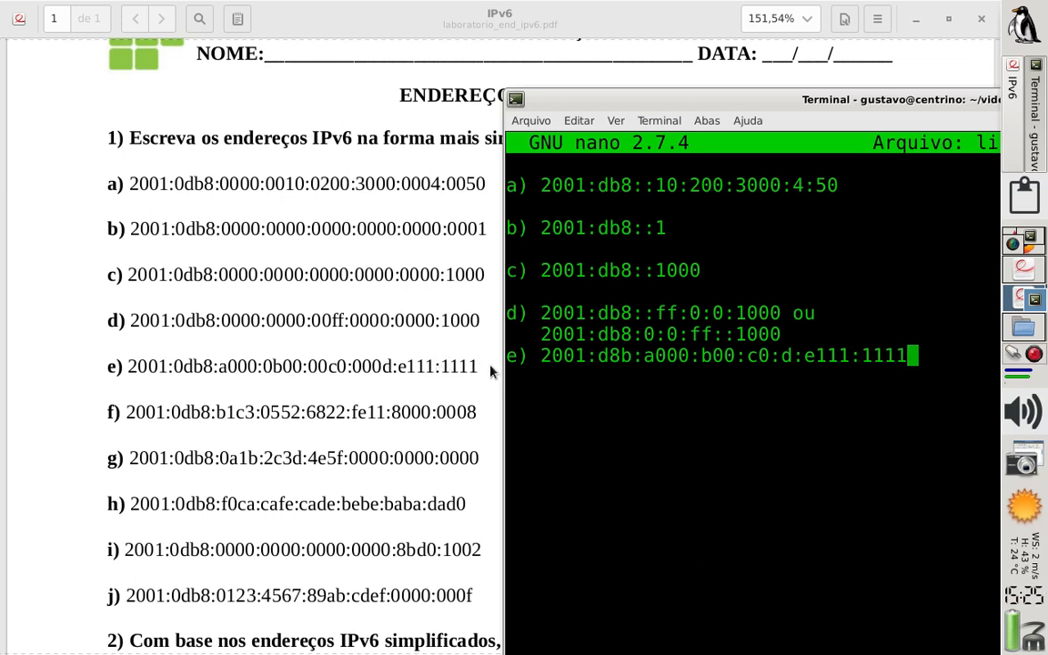
Start answer f) after a blank line below answer e), entering 2001:db8 with a space after the label
{"action": "key", "text": "Return"}
{"action": "key", "text": "Return"}
{"action": "type", "text": "f)"}
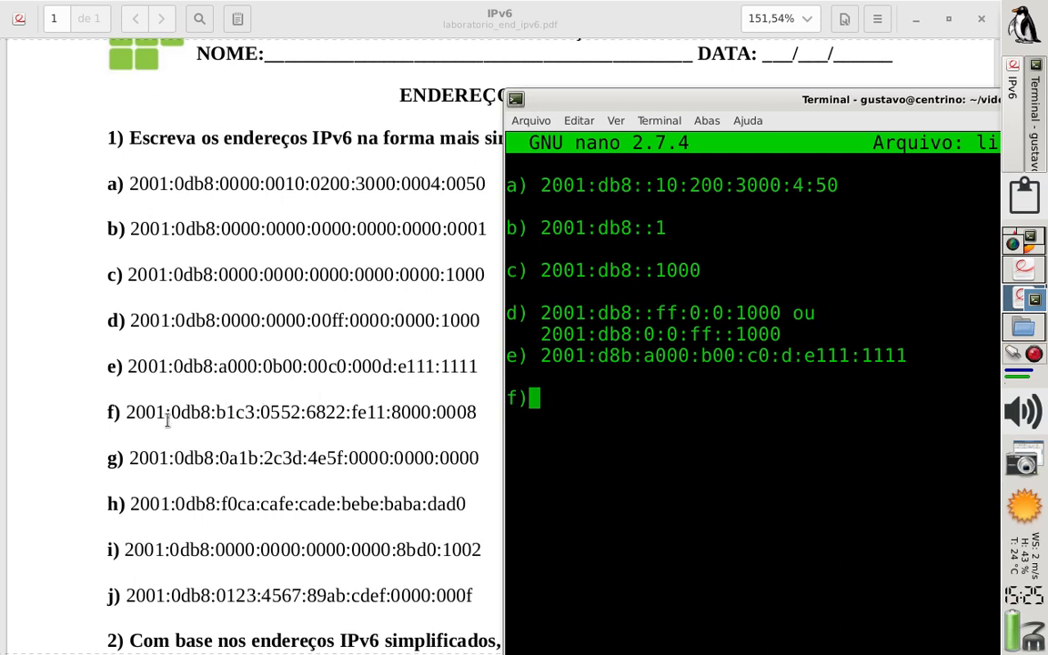
{"action": "type", "text": "2001"}
{"action": "key", "text": "Left"}
{"action": "key", "text": "Left"}
{"action": "key", "text": "Left"}
{"action": "key", "text": "Left"}
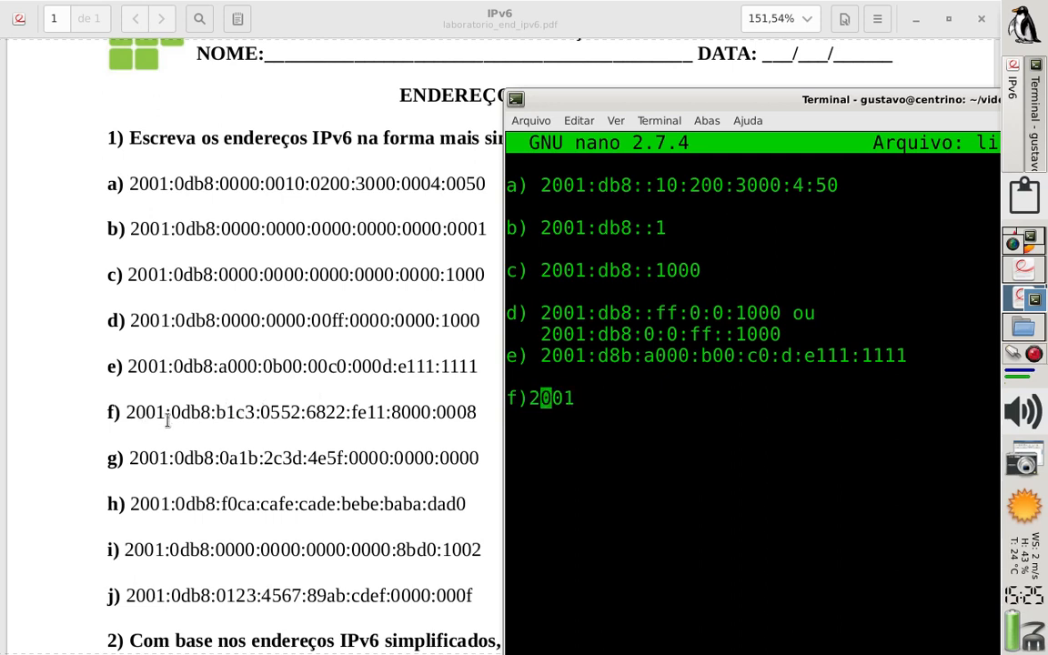
{"action": "key", "text": "Right"}
{"action": "key", "text": "Right"}
{"action": "key", "text": "Right"}
{"action": "key", "text": "Right"}
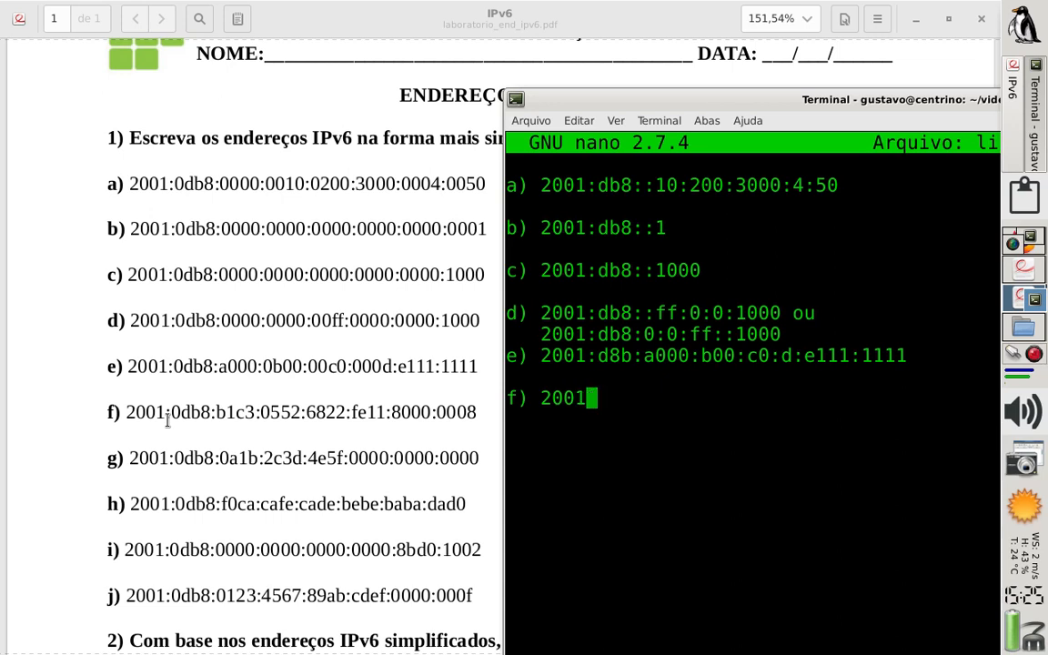
{"action": "type", "text": ":db8"}
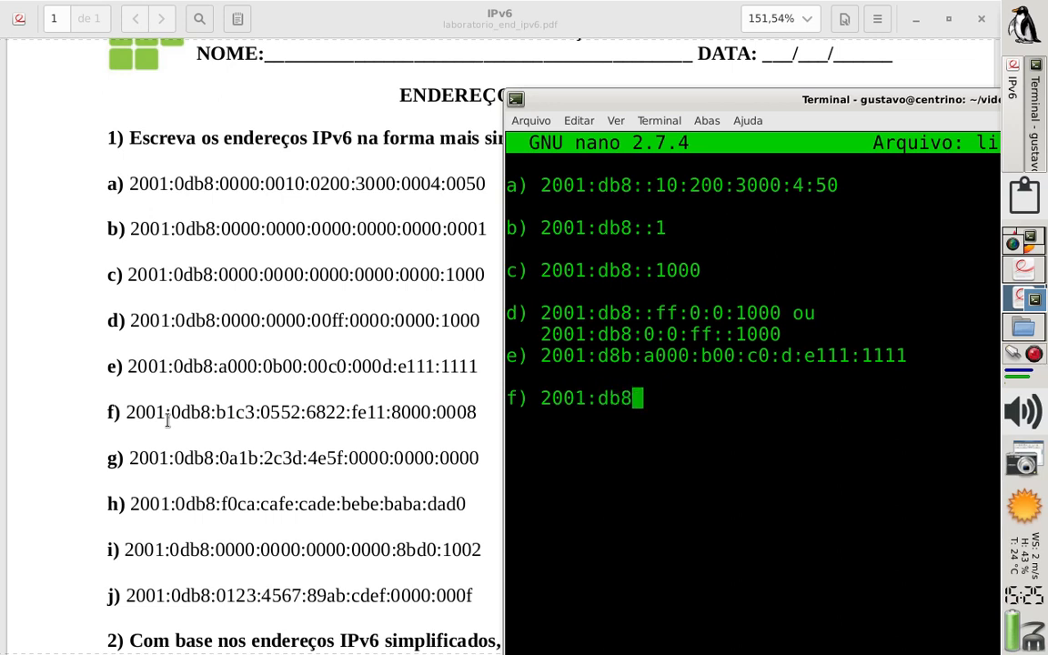
{"action": "type", "text": ":b1"}
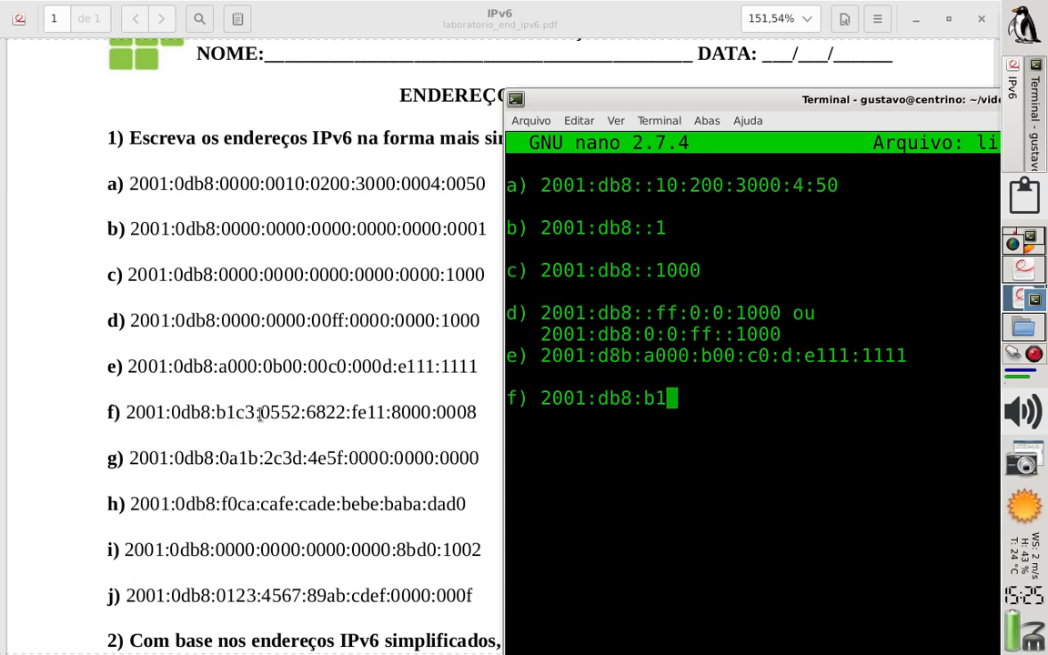
{"action": "type", "text": "c3:"}
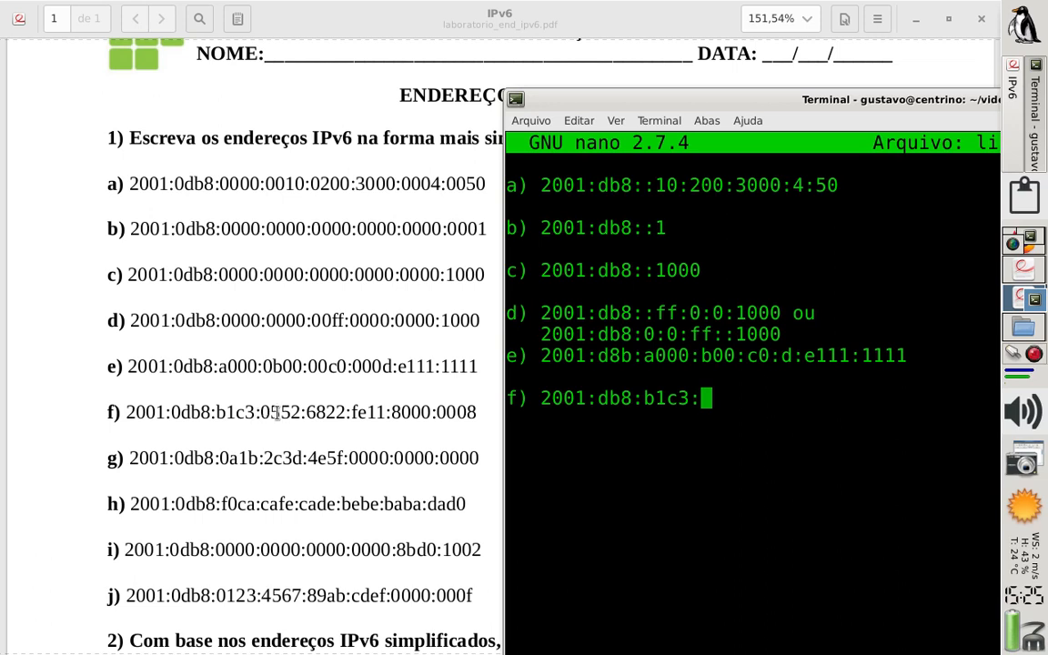
Complete answer f) with the remaining groups :b1c3:552:6822:fe11:8000:8
{"action": "type", "text": "552:"}
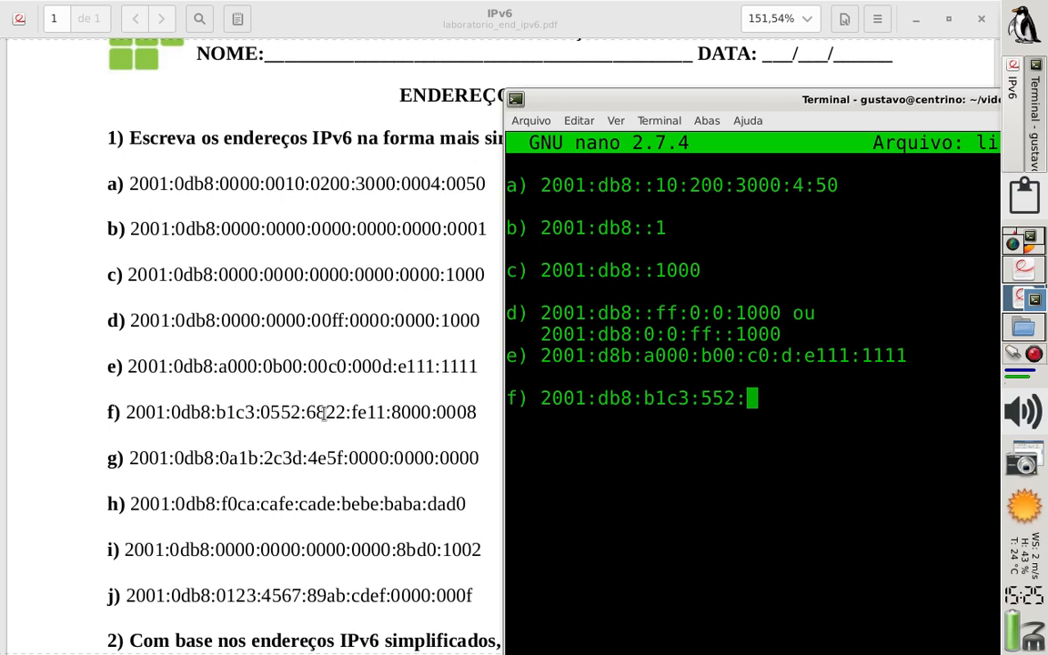
{"action": "type", "text": "6822"}
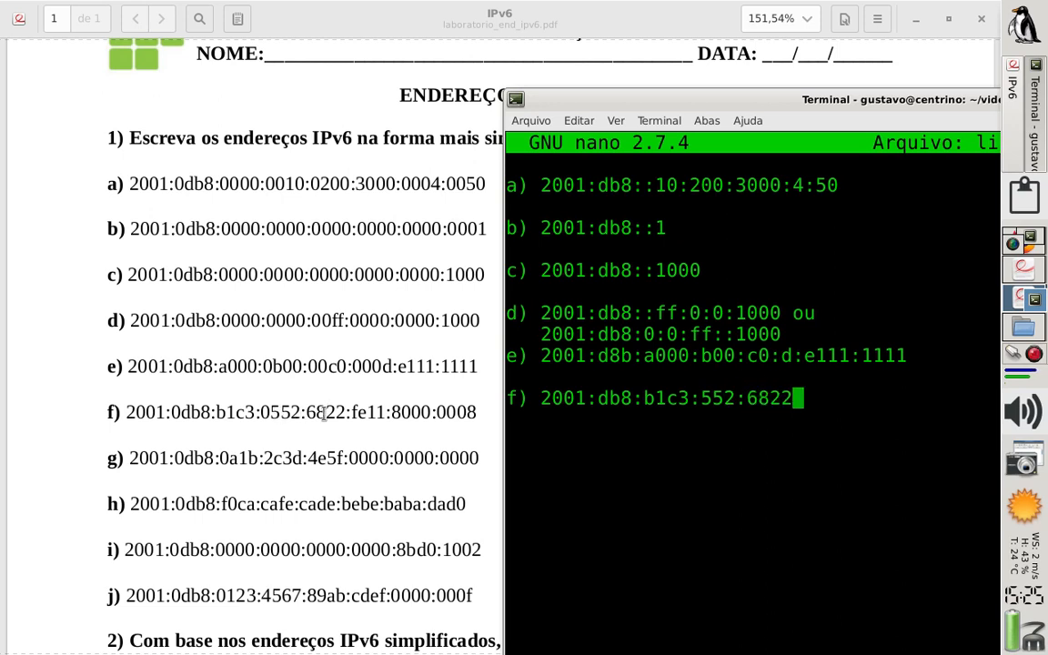
{"action": "type", "text": ":"}
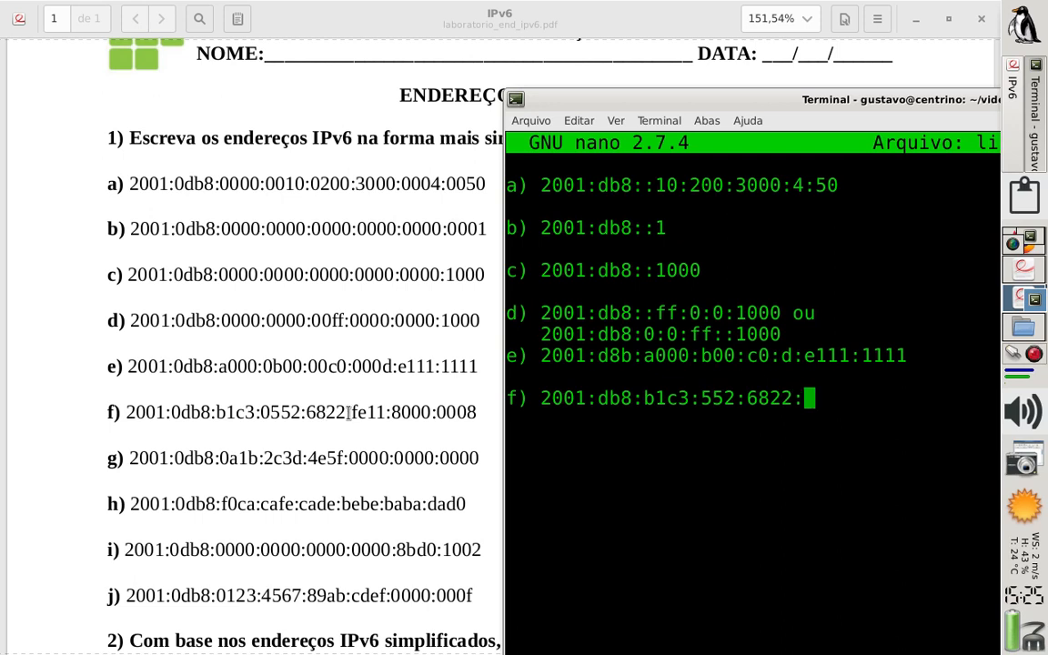
{"action": "type", "text": "fe"}
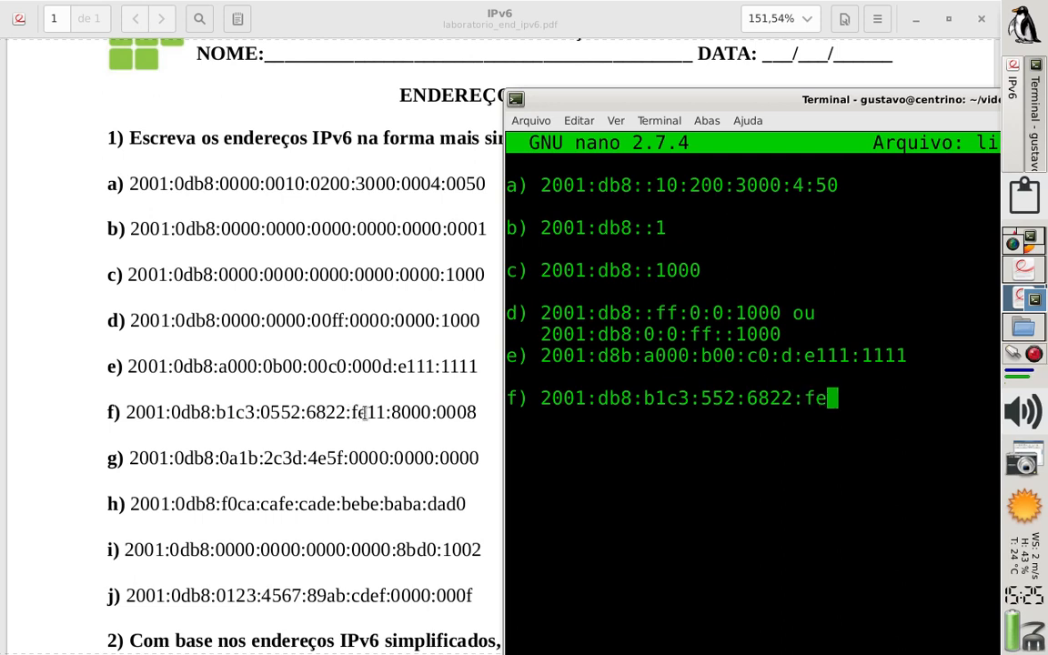
{"action": "type", "text": "11:"}
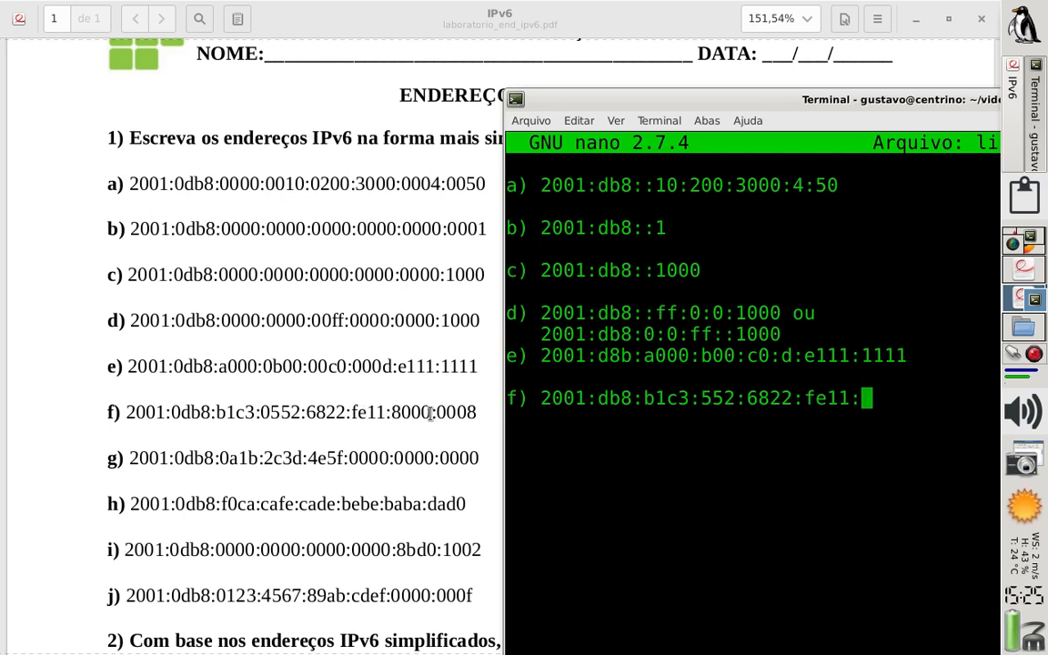
{"action": "type", "text": "8000:"}
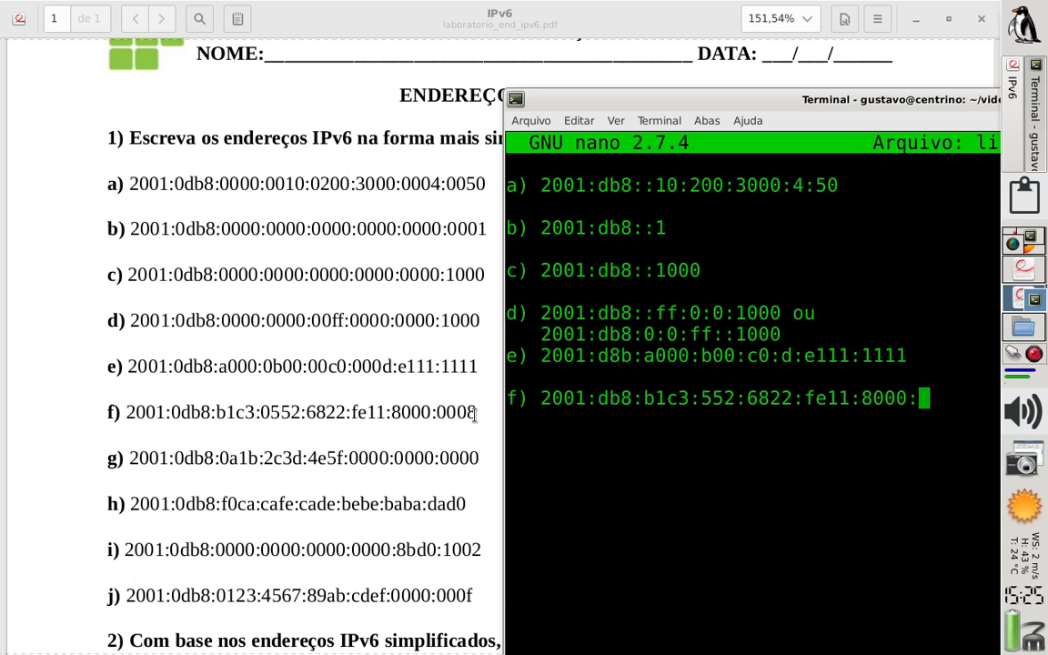
{"action": "type", "text": "8"}
Start answer g) after a blank line below answer f), entering 2001:db8:a1b: as its first groups
{"action": "key", "text": "Return"}
{"action": "type", "text": "g)"}
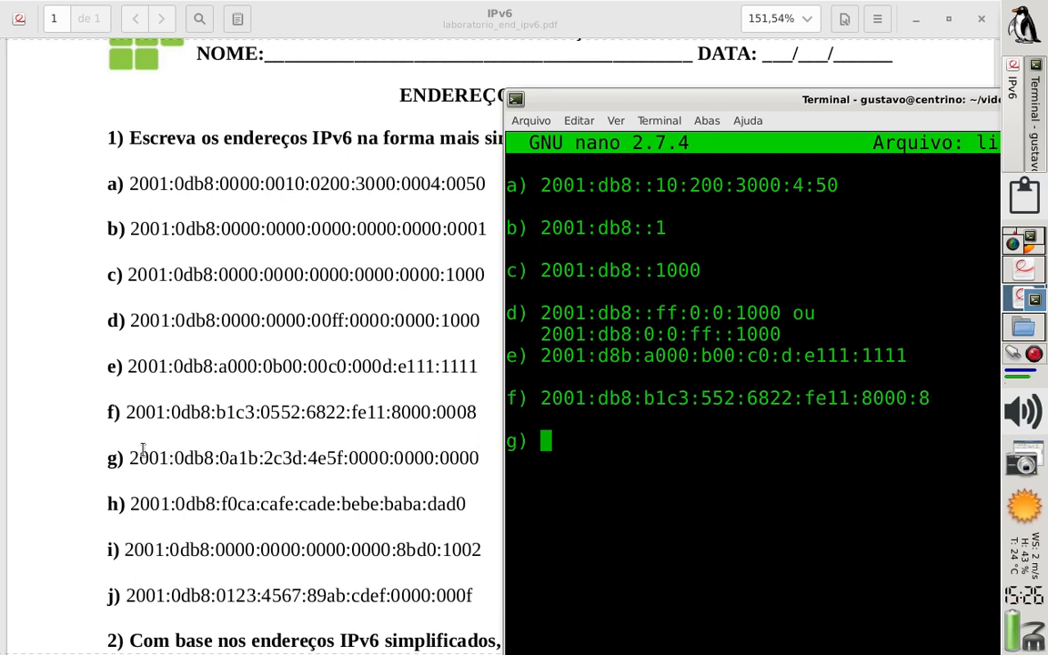
{"action": "type", "text": "2001"}
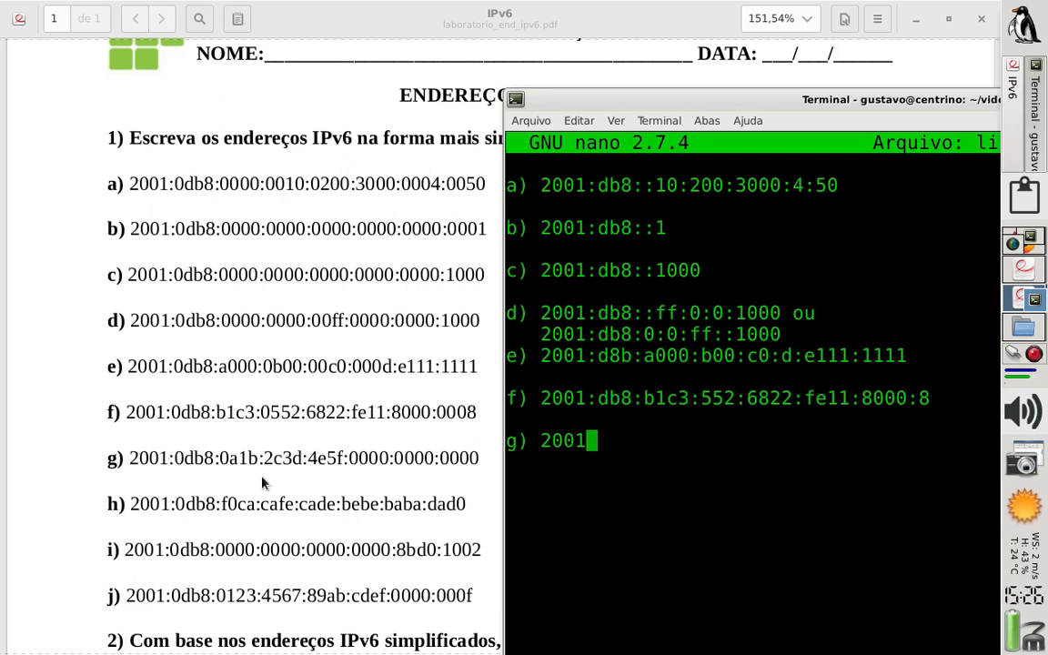
{"action": "type", "text": ":db8:"}
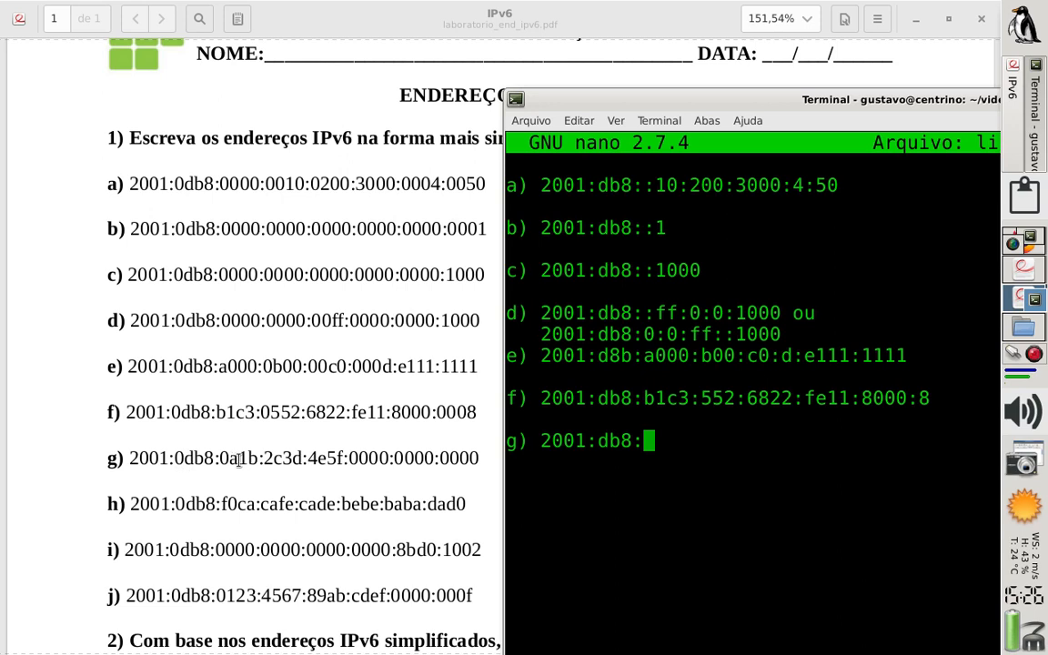
{"action": "type", "text": "a"}
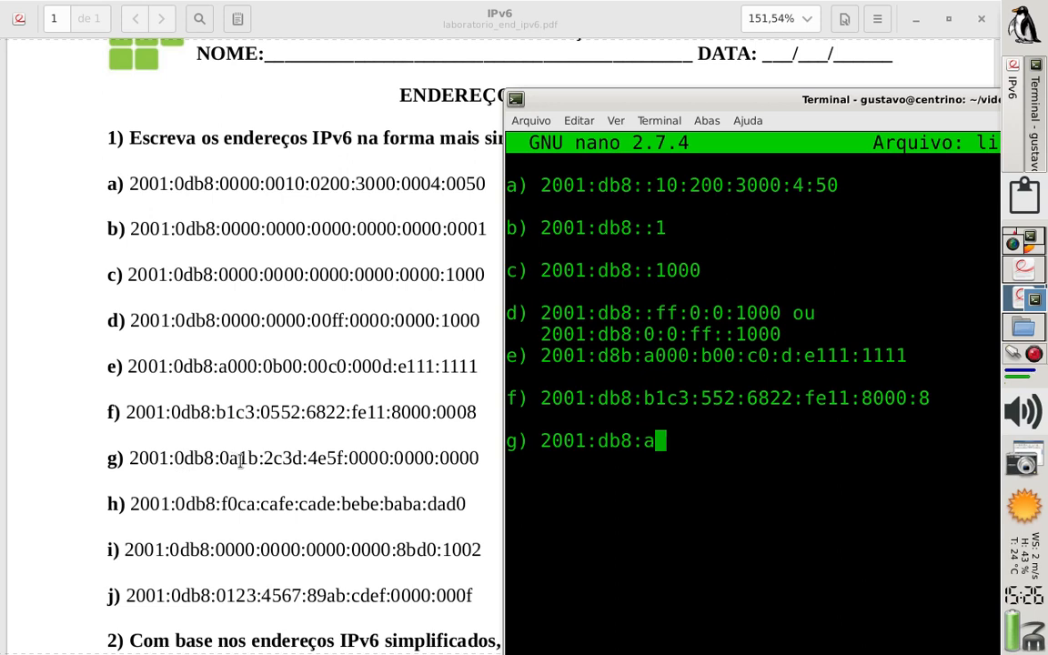
{"action": "type", "text": "2b"}
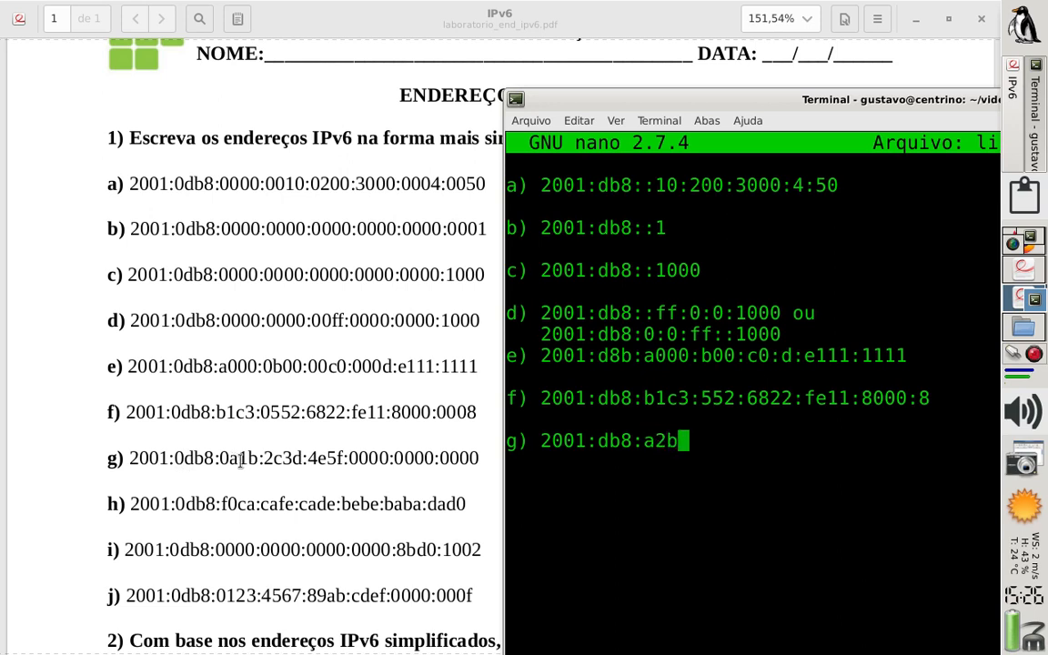
{"action": "key", "text": "BackSpace"}
{"action": "key", "text": "BackSpace"}
{"action": "type", "text": "1b:"}
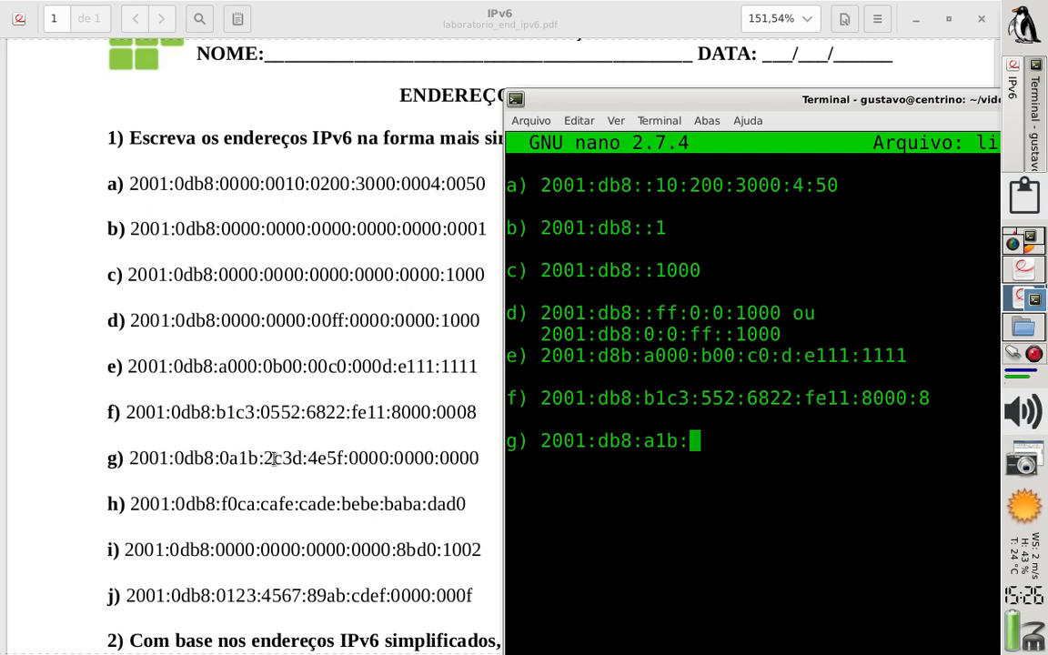
Append the group 2c3d and a trailing colon to answer g), keeping the nano terminal in front of the PDF
{"action": "type", "text": "2c"}
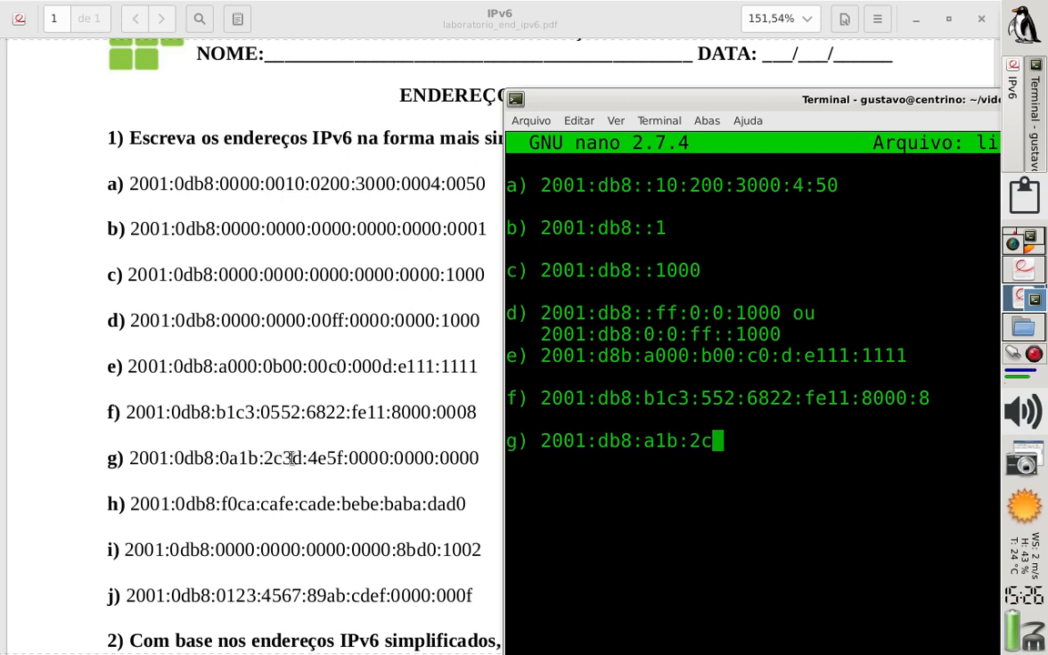
{"action": "type", "text": "3d"}
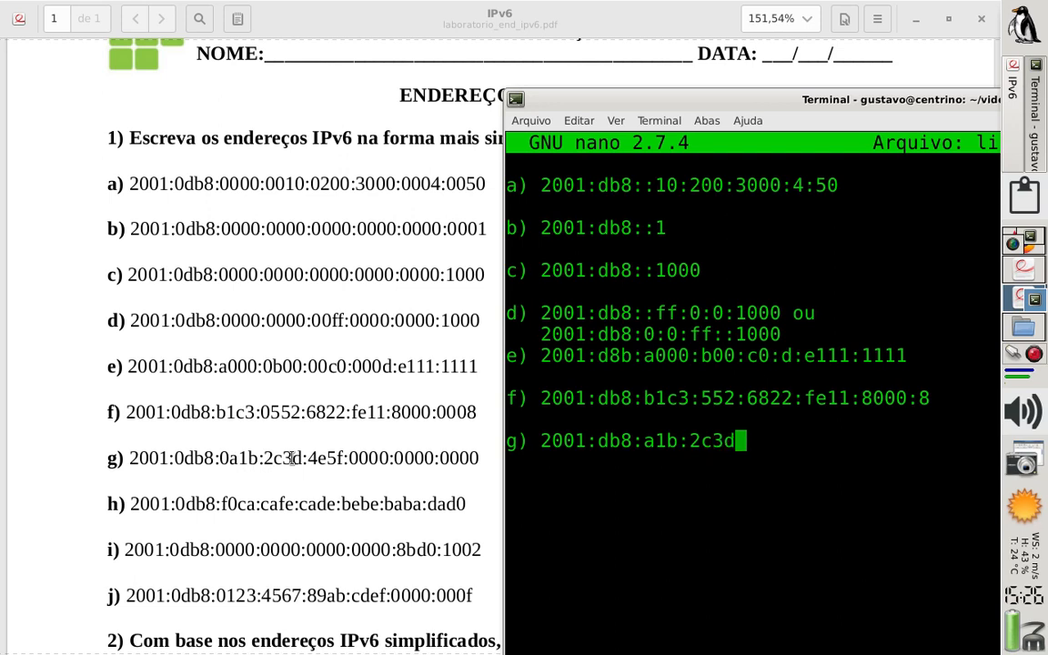
{"action": "type", "text": ":"}
{"action": "left_click", "coordinate": [291, 458]}
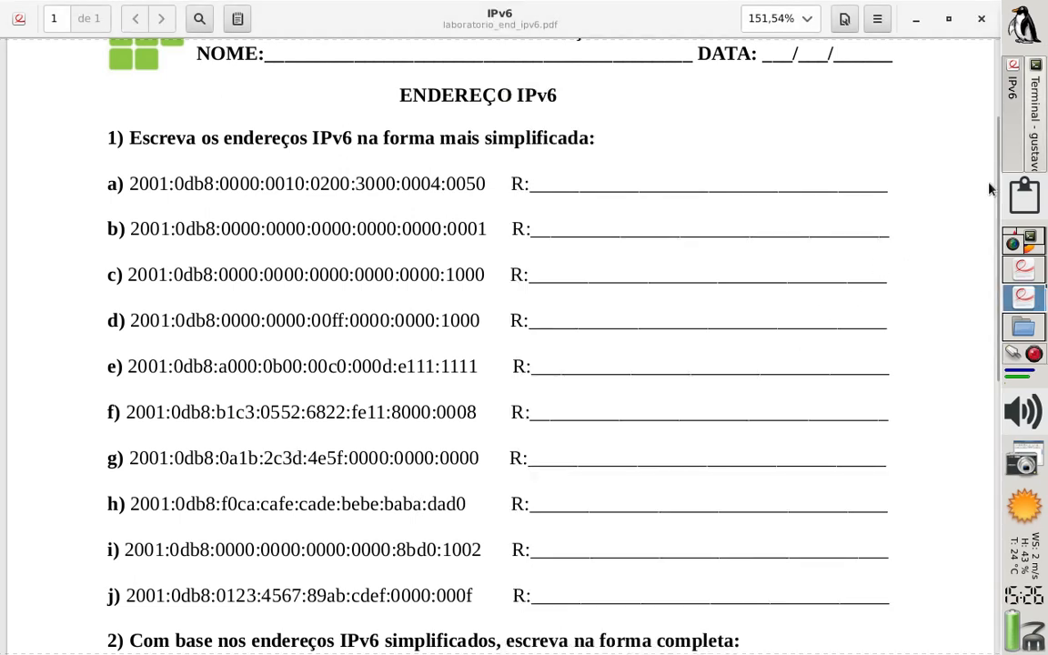
{"action": "left_click", "coordinate": [1037, 153]}
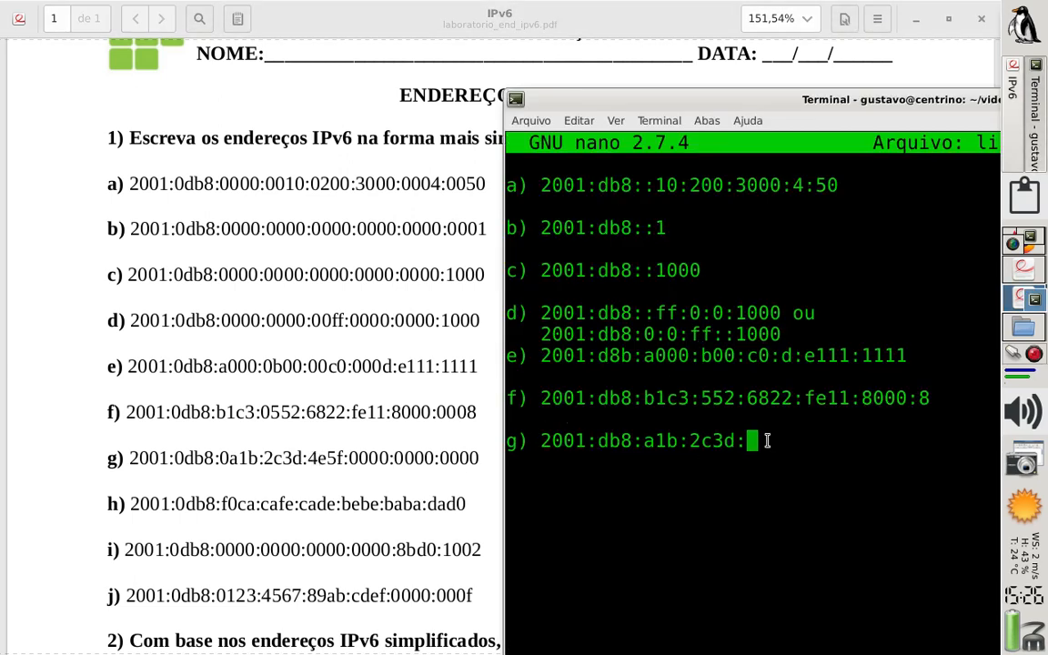
Append 4ef5:: and the prefix length /64 to answer g)
{"action": "type", "text": "4ef5"}
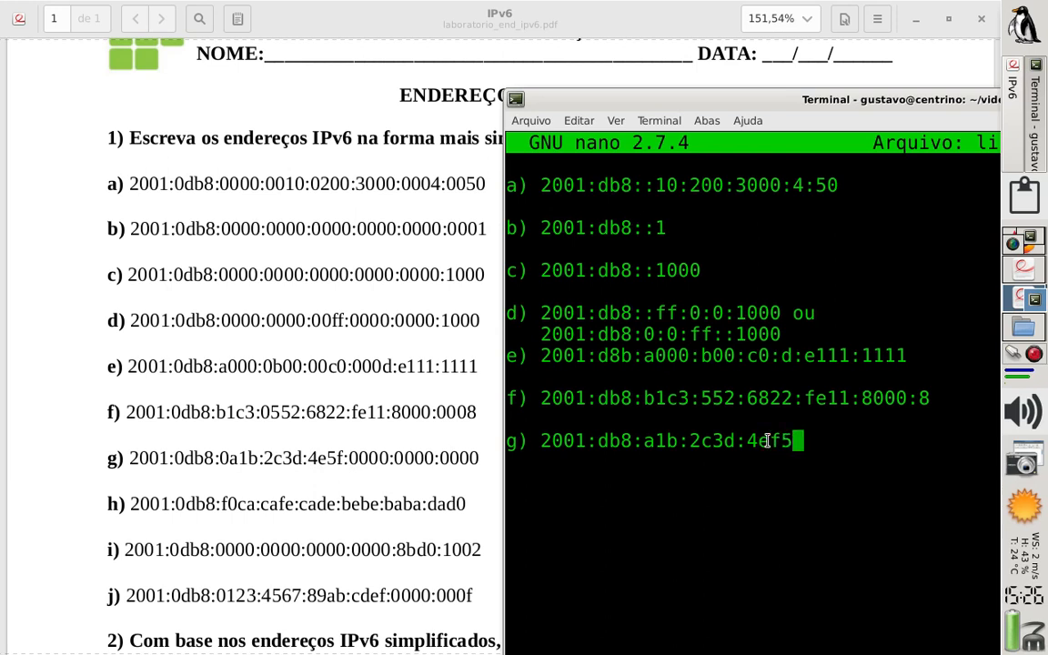
{"action": "type", "text": ":"}
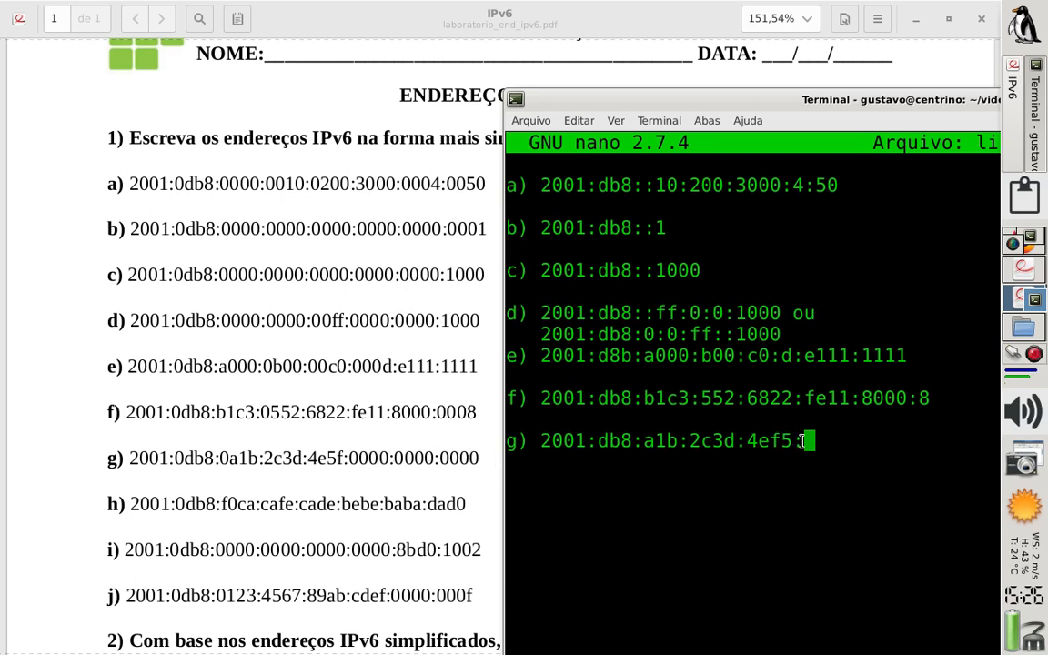
{"action": "type", "text": ":"}
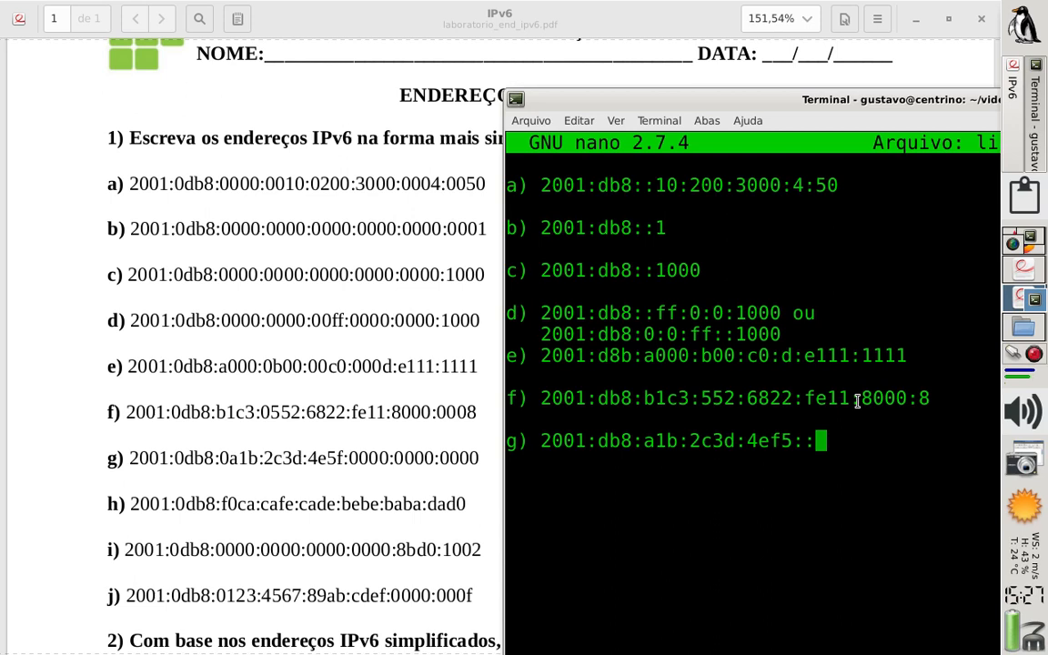
{"action": "key", "text": "Left"}
{"action": "key", "text": "Right"}
{"action": "type", "text": "/64"}
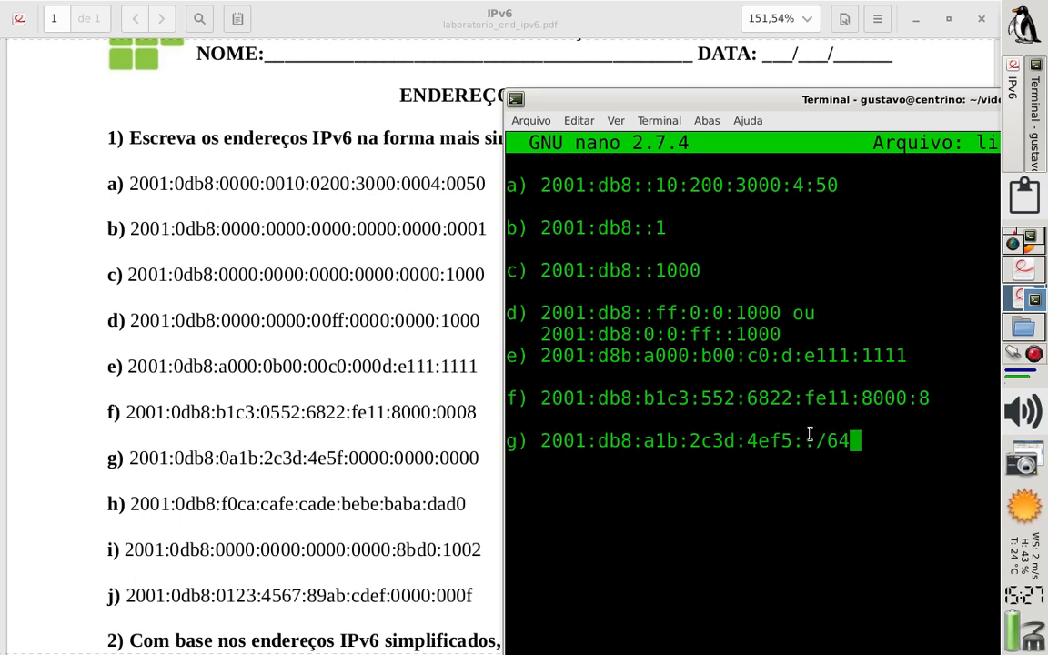
Highlight the 2001:db8:a1b:2c3d portion and the 4ef5 group of answer g) to examine the /64 network part
{"action": "left_click_drag", "start_coordinate": [541, 440], "coordinate": [732, 441]}
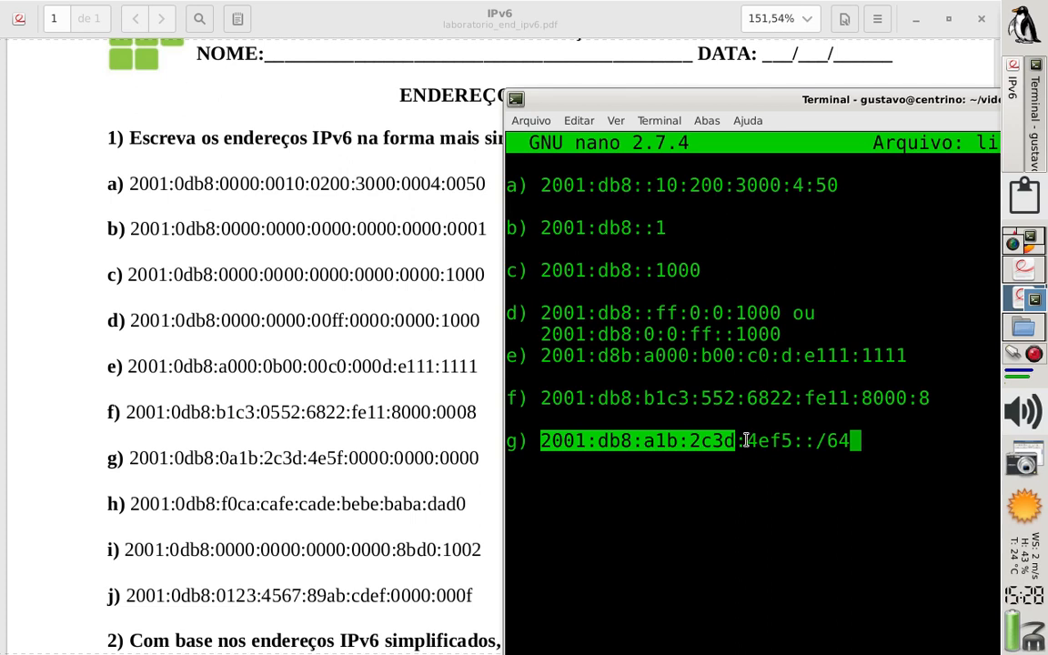
{"action": "left_click", "coordinate": [754, 441]}
{"action": "double_click", "coordinate": [754, 442]}
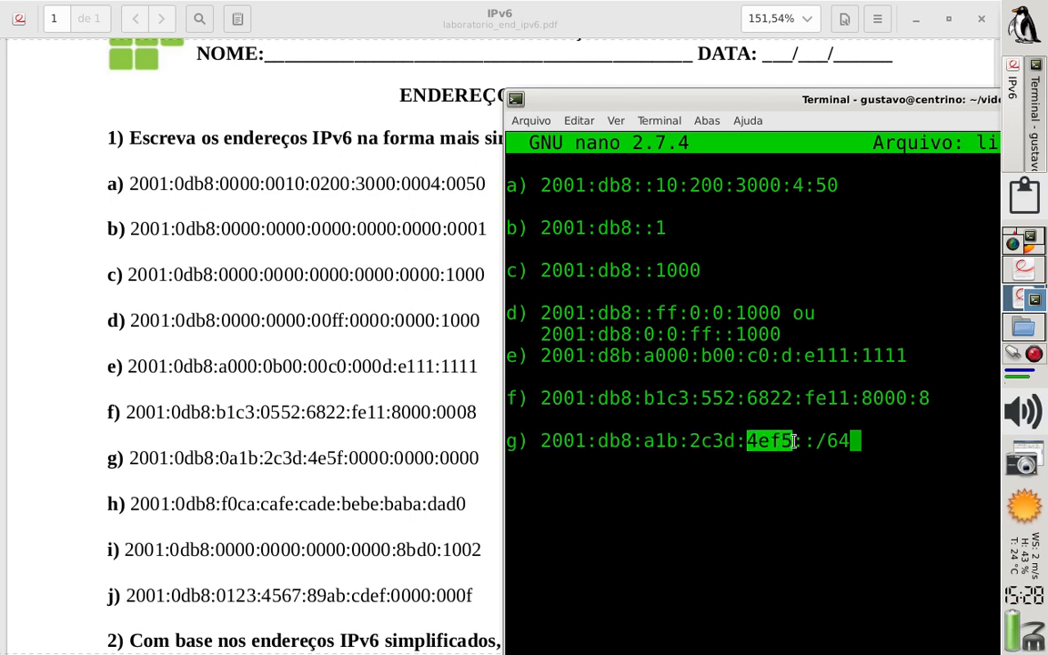
{"action": "left_click", "coordinate": [739, 443]}
{"action": "mouse_move", "coordinate": [741, 443]}
{"action": "left_mouse_down"}
{"action": "mouse_move", "coordinate": [537, 449]}
{"action": "mouse_move", "coordinate": [735, 438]}
{"action": "left_mouse_up"}
{"action": "left_click", "coordinate": [544, 446]}
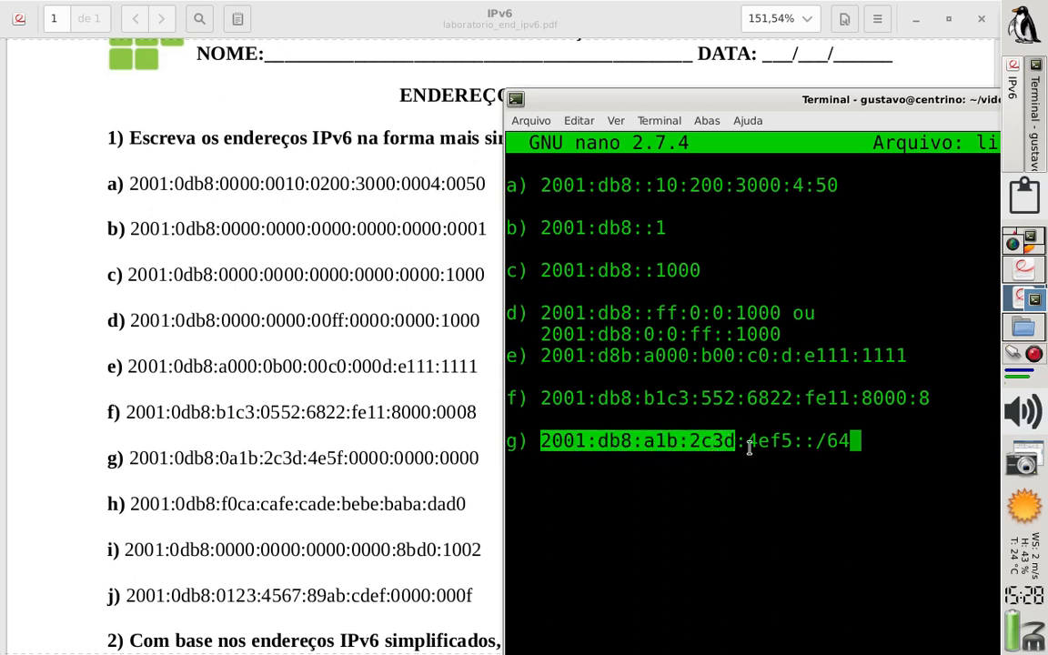
Delete the 4ef5 group so answer g) reads 2001:db8:a1b:2c3d::/64, and highlight its network portion and double colon
{"action": "left_click", "coordinate": [845, 442]}
{"action": "key", "text": "Left"}
{"action": "key", "text": "Left"}
{"action": "key", "text": "Left"}
{"action": "key", "text": "Left"}
{"action": "key", "text": "Left"}
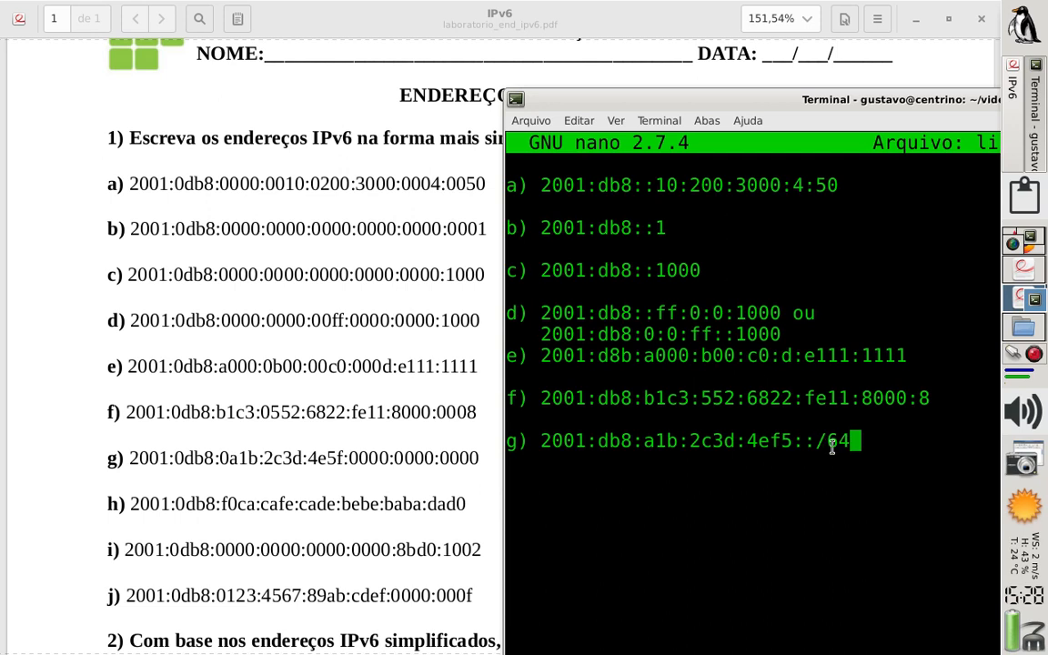
{"action": "key", "text": "BackSpace"}
{"action": "key", "text": "BackSpace"}
{"action": "key", "text": "BackSpace"}
{"action": "key", "text": "BackSpace"}
{"action": "key", "text": "BackSpace"}
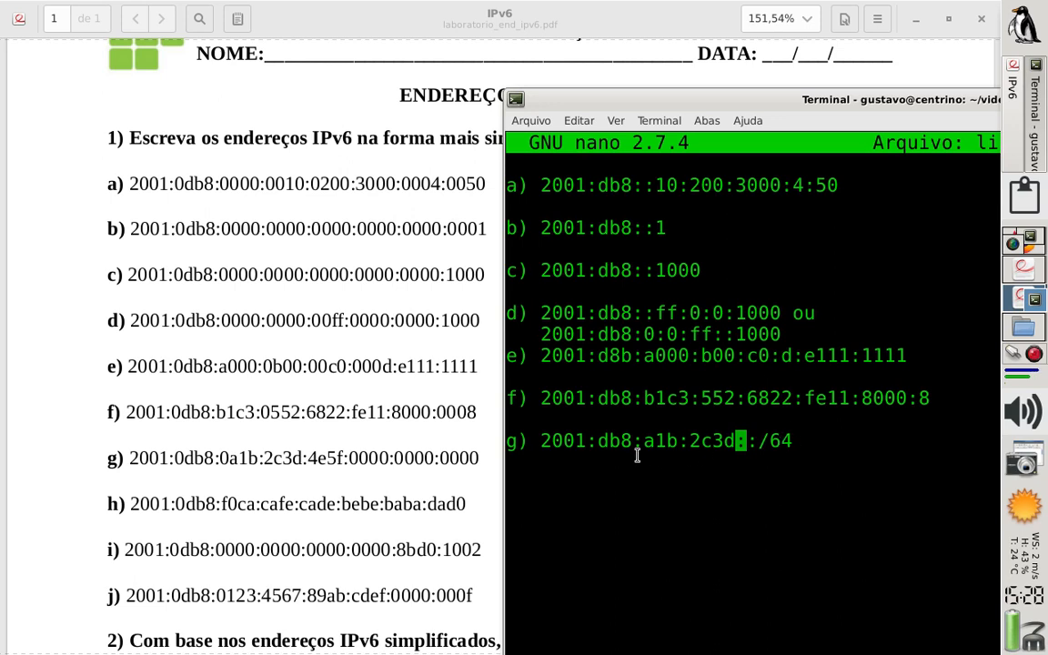
{"action": "left_click_drag", "start_coordinate": [542, 441], "coordinate": [738, 442]}
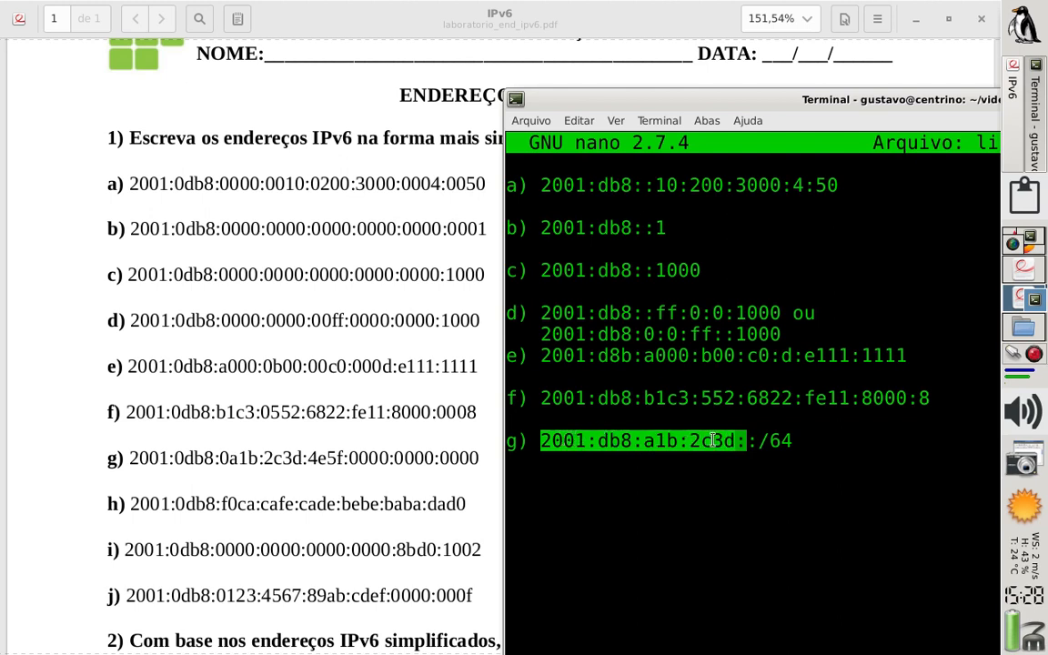
{"action": "left_click_drag", "start_coordinate": [739, 444], "coordinate": [774, 459]}
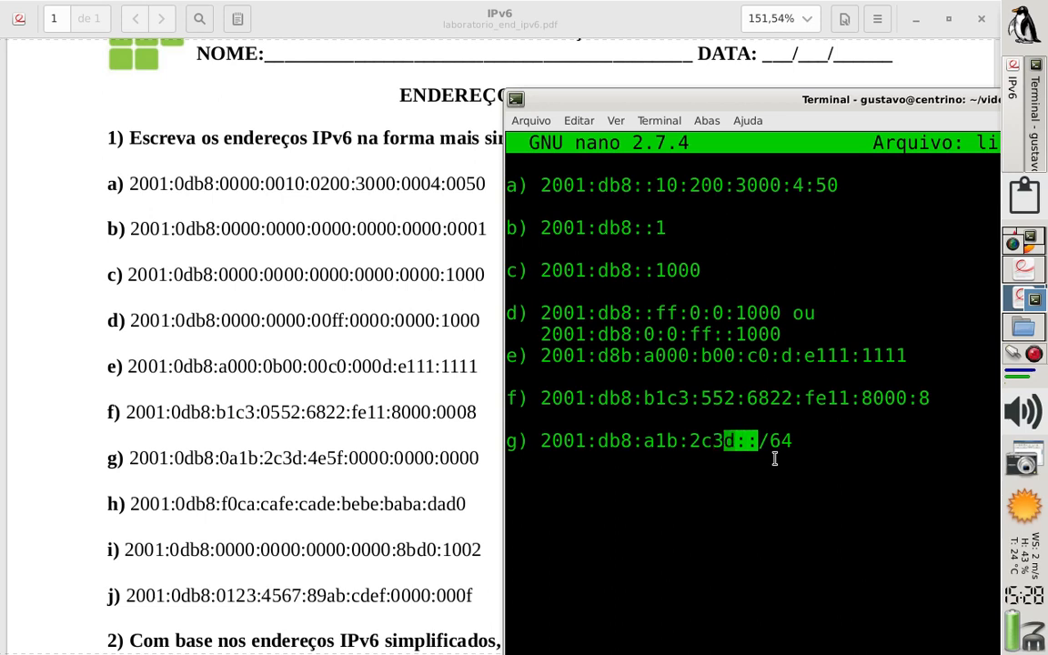
Remove the ::/64 ending from answer g), leaving 2001:db8:a1b:2c3d: with a single trailing colon
{"action": "key", "text": "Return"}
{"action": "key", "text": "Up"}
{"action": "key", "text": "Right"}
{"action": "key", "text": "Right"}
{"action": "key", "text": "Right"}
{"action": "key", "text": "Right"}
{"action": "key", "text": "Right"}
{"action": "key", "text": "Right"}
{"action": "key", "text": "Right"}
{"action": "key", "text": "Right"}
{"action": "key", "text": "Right"}
{"action": "key", "text": "Right"}
{"action": "key", "text": "Right"}
{"action": "key", "text": "Right"}
{"action": "key", "text": "Right"}
{"action": "key", "text": "Right"}
{"action": "key", "text": "Right"}
{"action": "key", "text": "Right"}
{"action": "key", "text": "Right"}
{"action": "key", "text": "Right"}
{"action": "key", "text": "Right"}
{"action": "key", "text": "Right"}
{"action": "key", "text": "Right"}
{"action": "key", "text": "Right"}
{"action": "key", "text": "Right"}
{"action": "key", "text": "Right"}
{"action": "key", "text": "BackSpace"}
{"action": "key", "text": "BackSpace"}
{"action": "key", "text": "BackSpace"}
{"action": "key", "text": "BackSpace"}
{"action": "key", "text": "BackSpace"}
{"action": "type", "text": ":"}
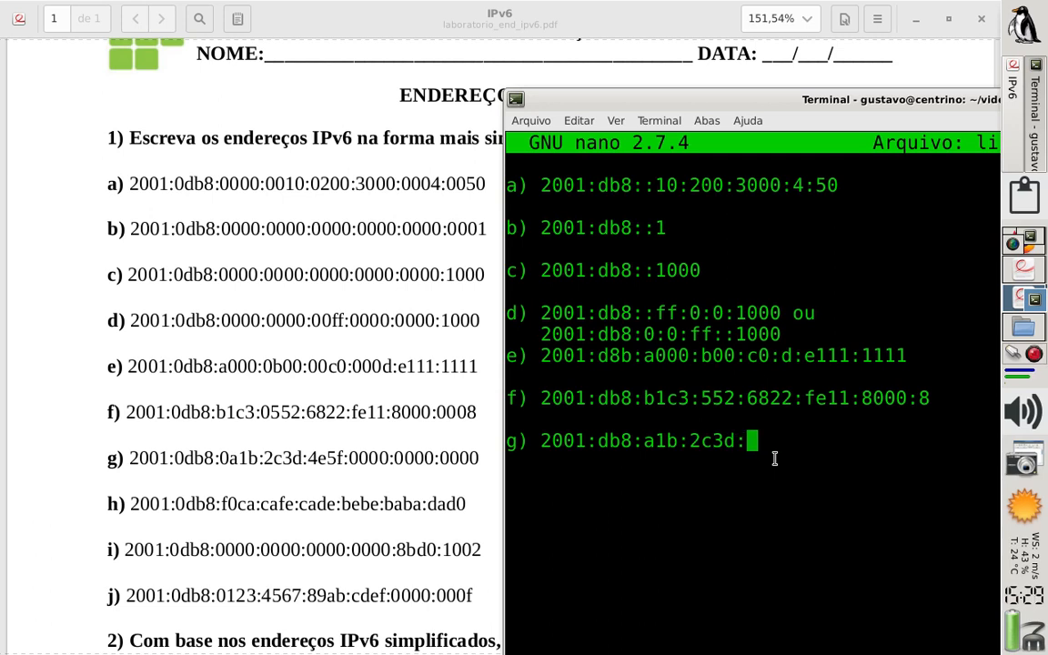
{"action": "type", "text": "4e5f::"}
Add answer h) on a new line after a blank one, starting it with 2001:db8:f0ca:
{"action": "key", "text": "Return"}
{"action": "key", "text": "Return"}
{"action": "type", "text": "h) "}
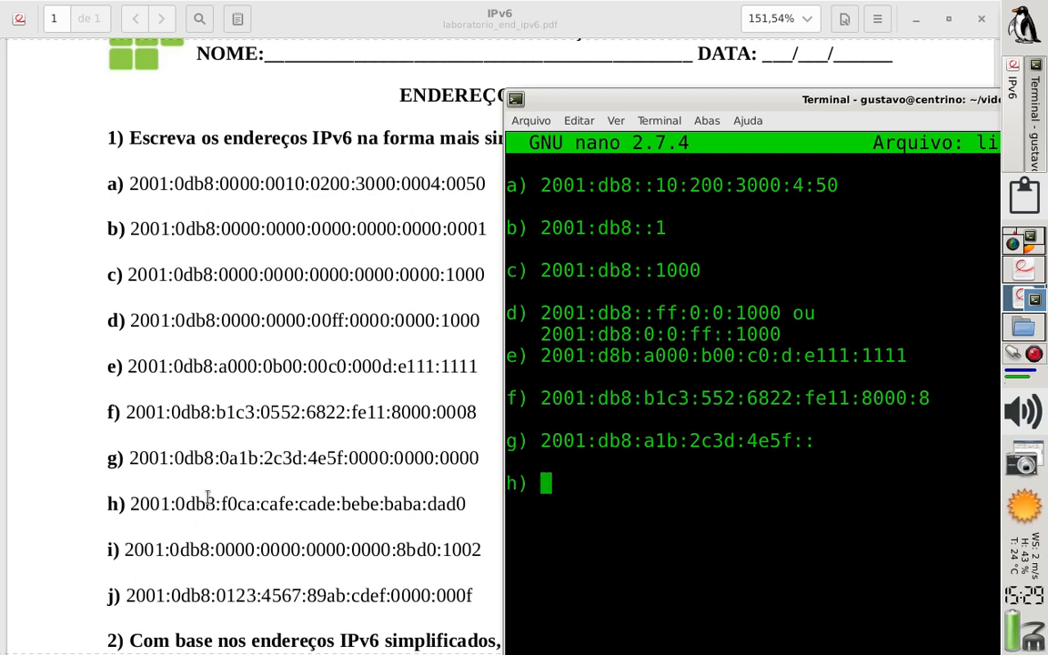
{"action": "type", "text": "2001:"}
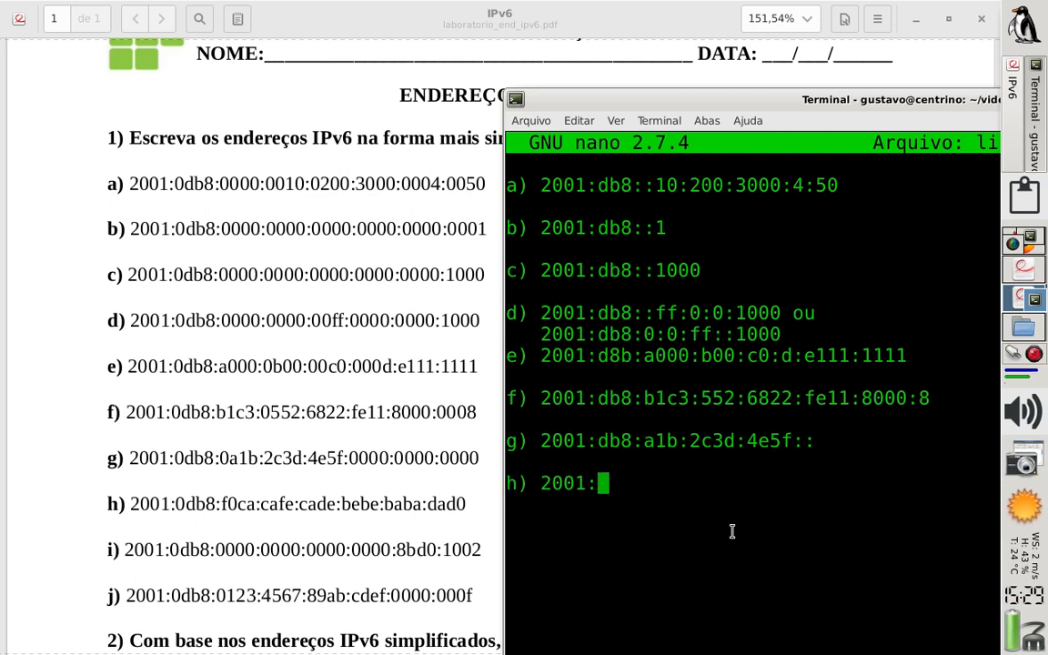
{"action": "type", "text": "db8"}
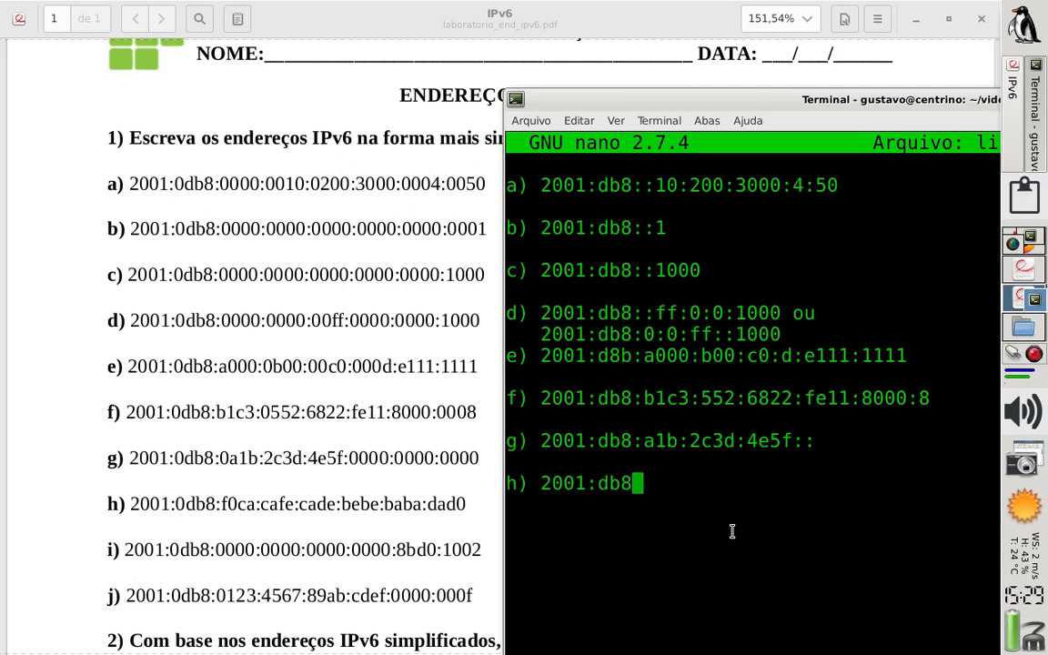
{"action": "type", "text": ":"}
{"action": "type", "text": "f0ca:"}
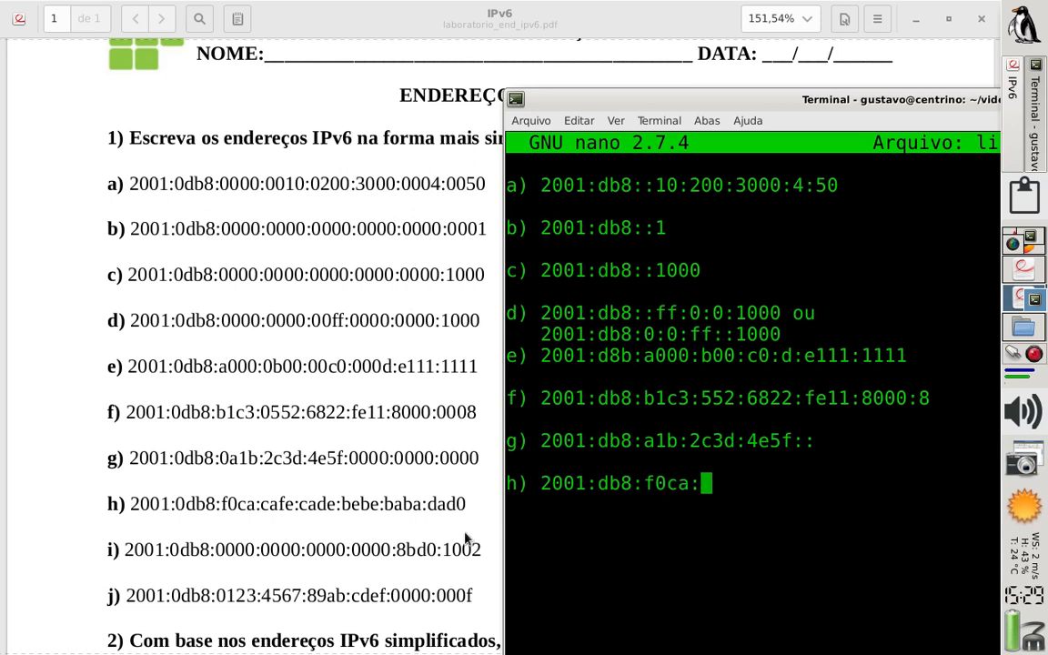
{"action": "type", "text": "cafe"}
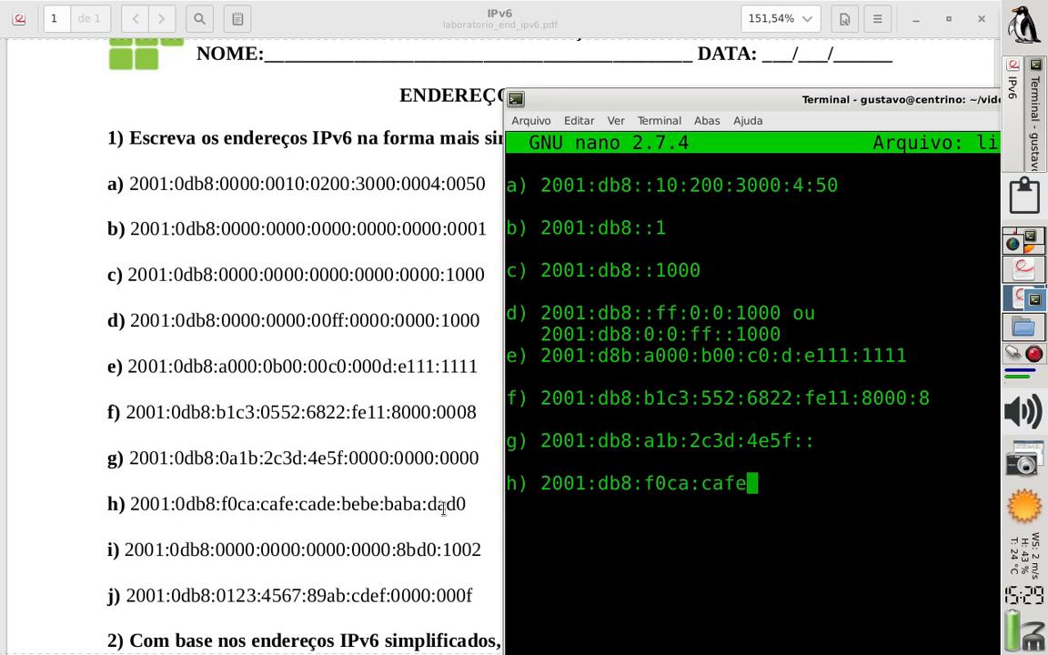
{"action": "type", "text": ":"}
{"action": "type", "text": "ca"}
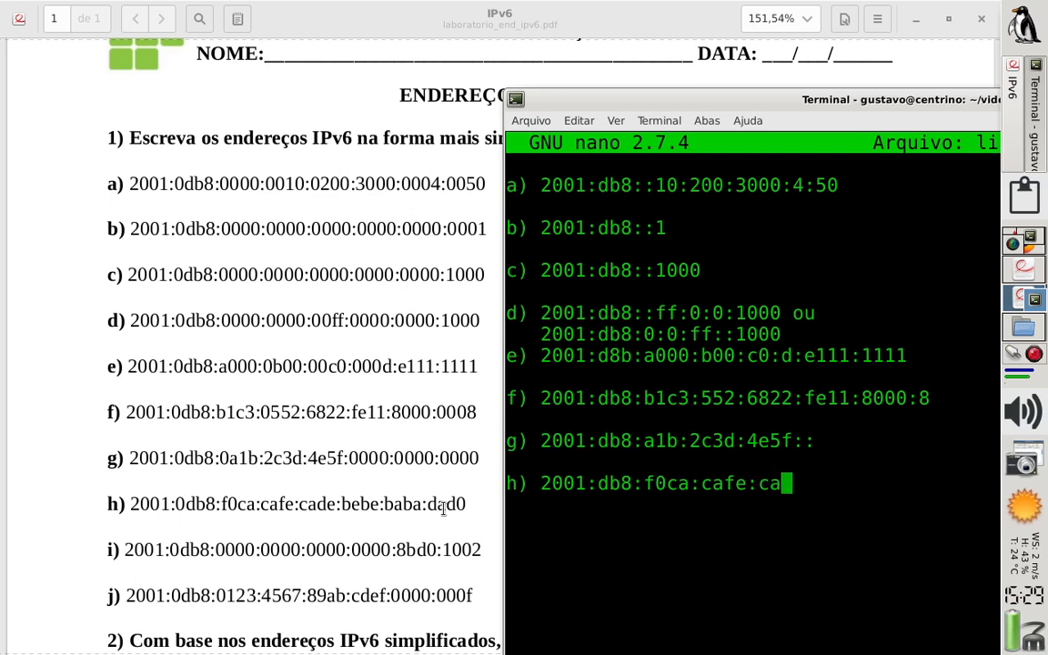
{"action": "type", "text": "de:"}
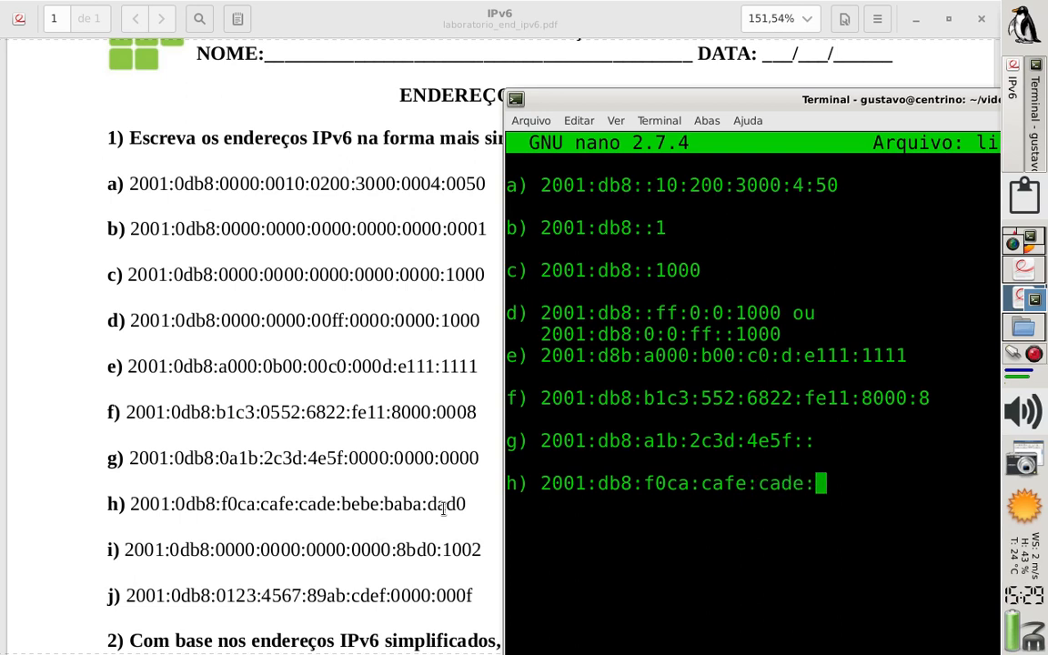
{"action": "type", "text": "bebe"}
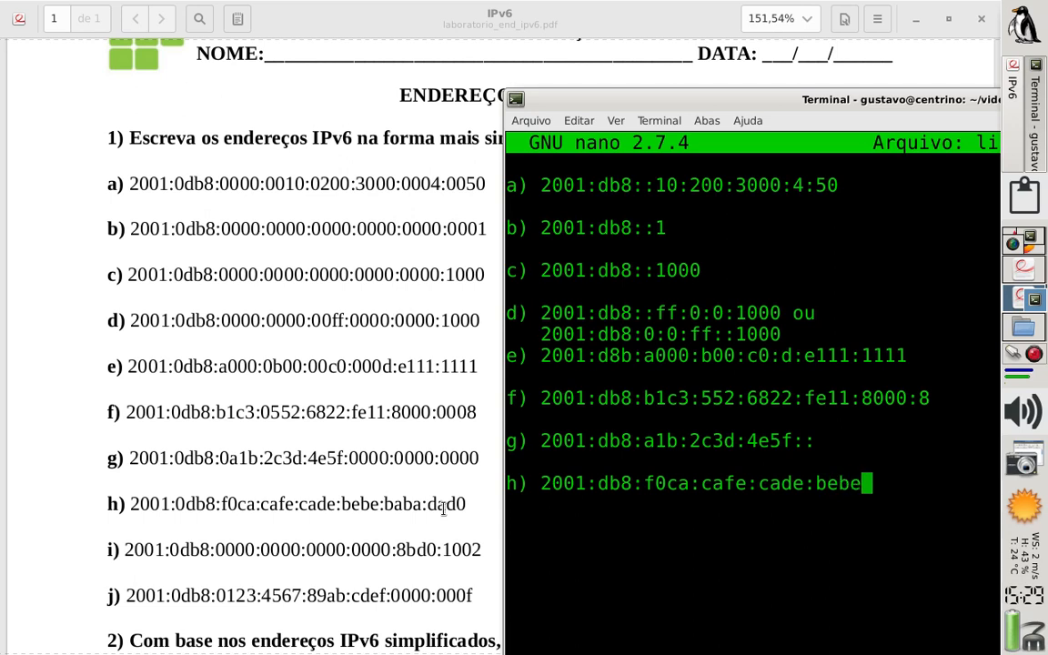
{"action": "type", "text": ":be"}
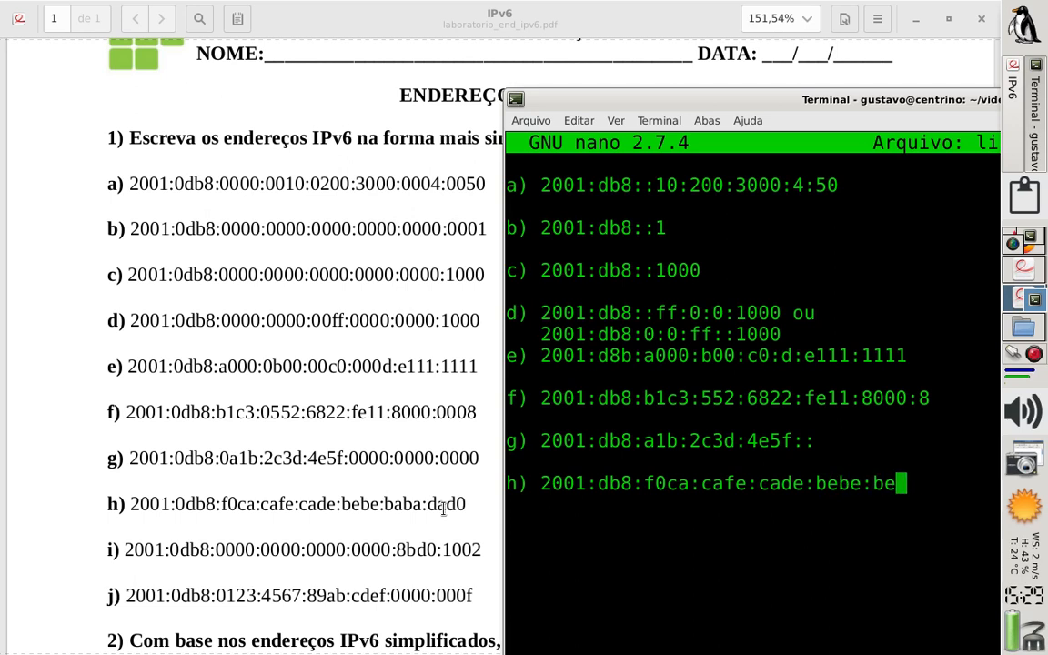
Complete answer h) with the groups cafe:cade:bebe:baba:dad0
{"action": "key", "text": "BackSpace"}
{"action": "type", "text": "aba:"}
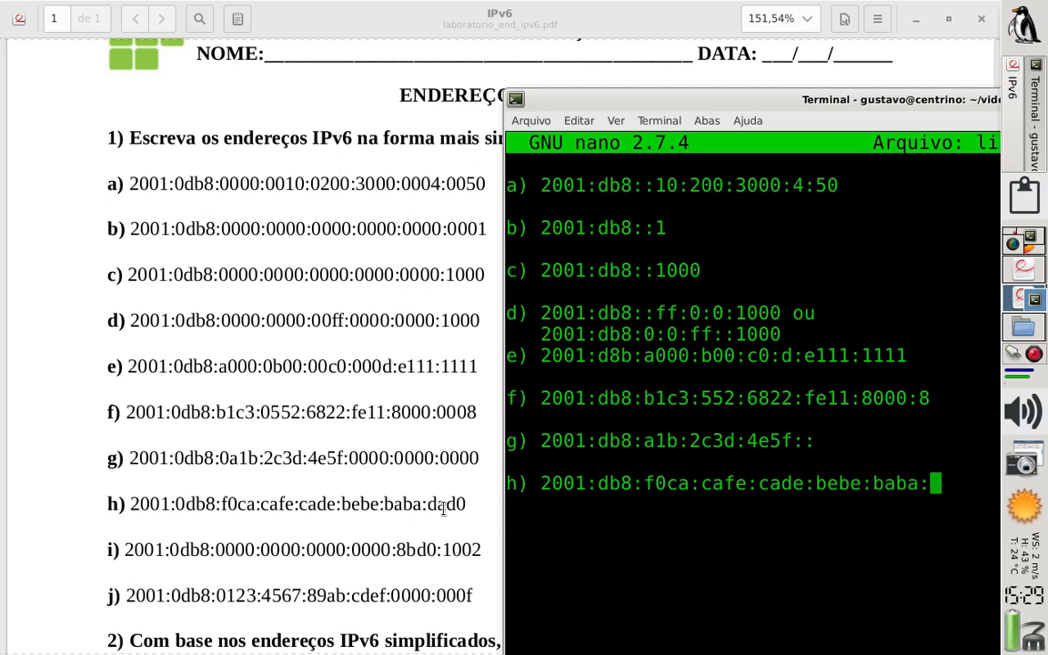
{"action": "type", "text": "dad0"}
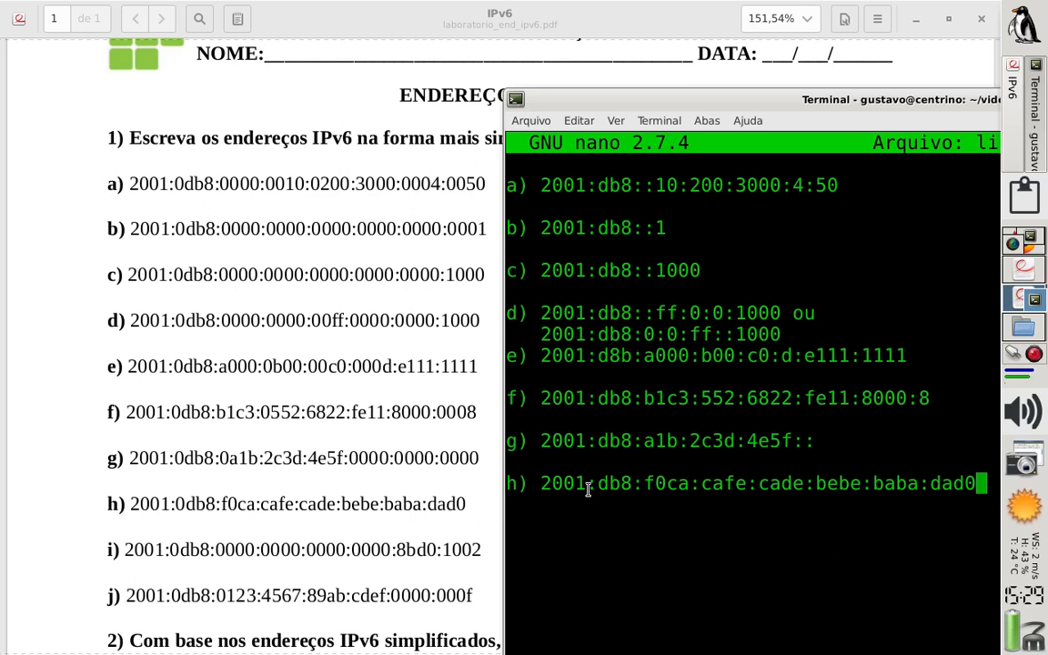
Add answer i) below h) after a blank line, starting it with 2001:db8 and a double colon
{"action": "key", "text": "Return"}
{"action": "key", "text": "Return"}
{"action": "type", "text": "i"}
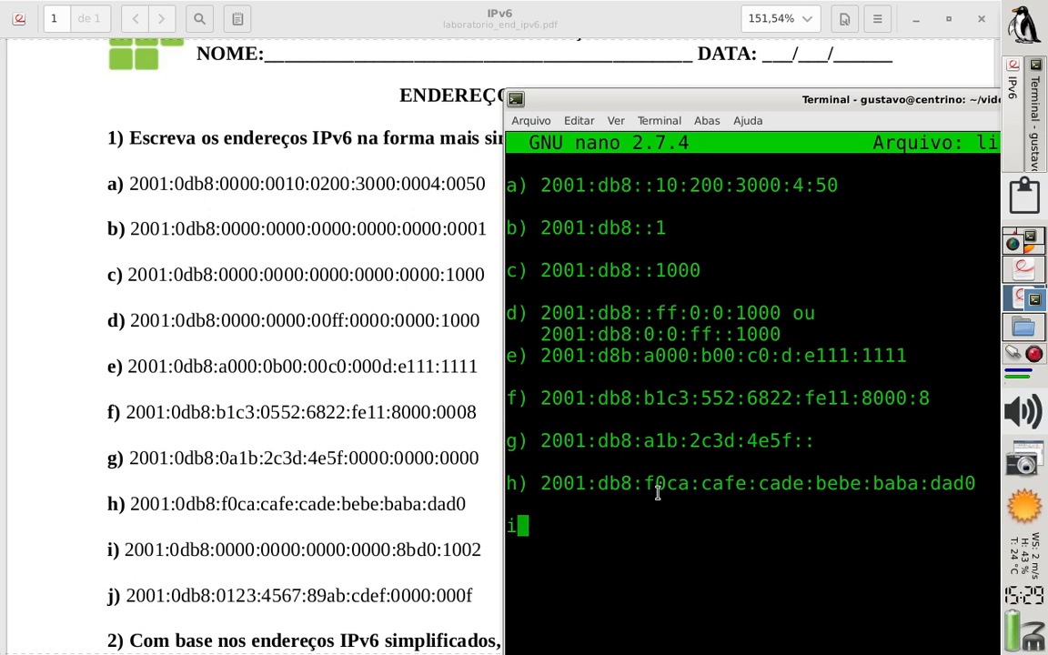
{"action": "type", "text": ") "}
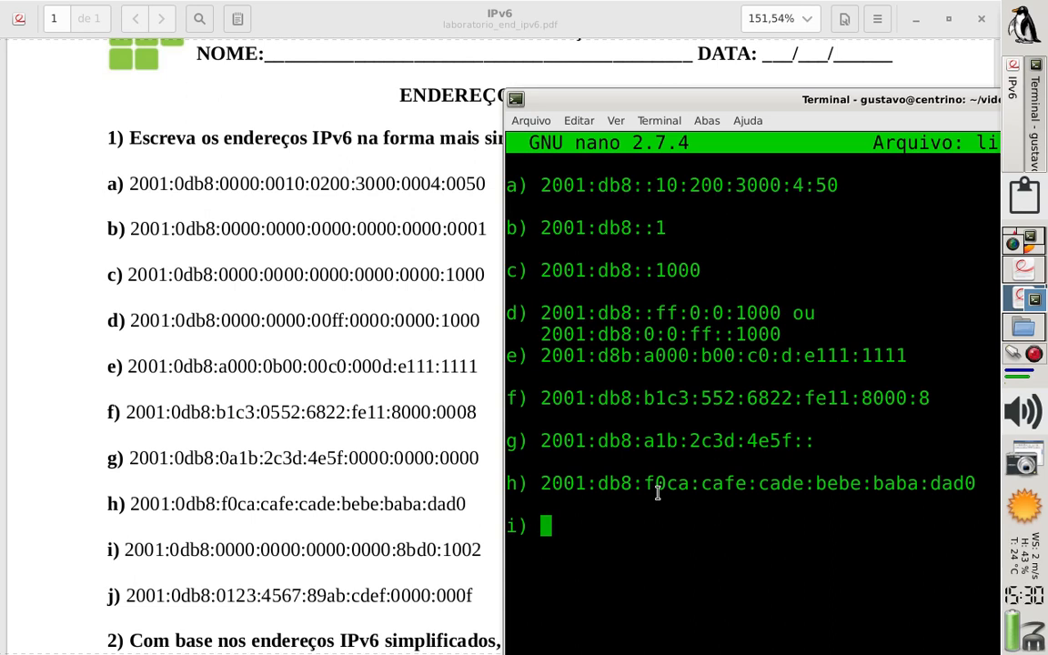
{"action": "type", "text": "2001"}
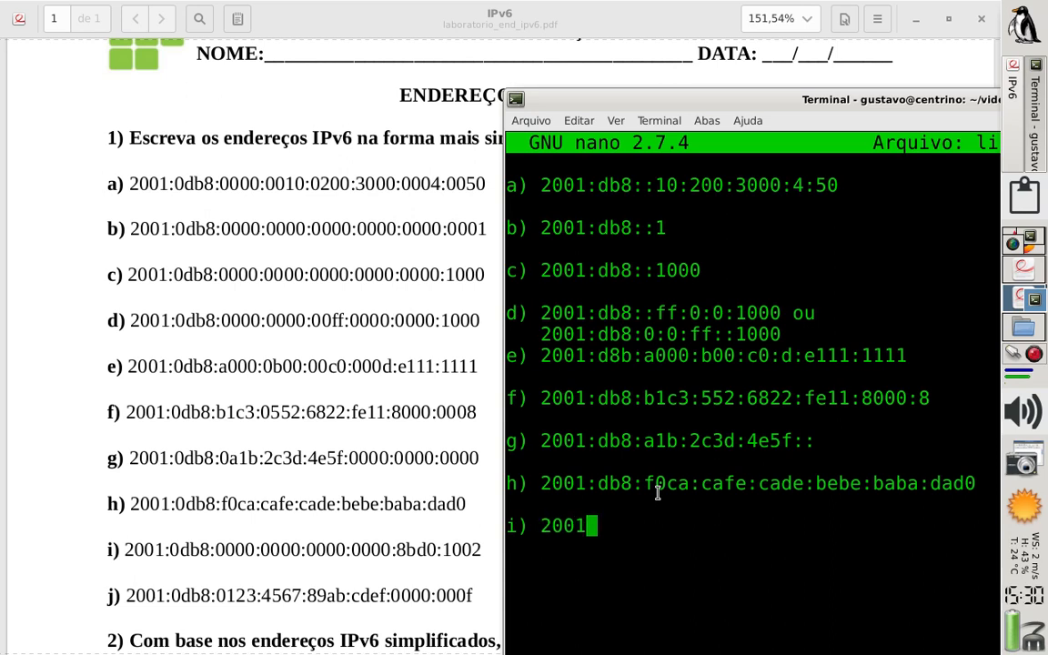
{"action": "type", "text": ":db8"}
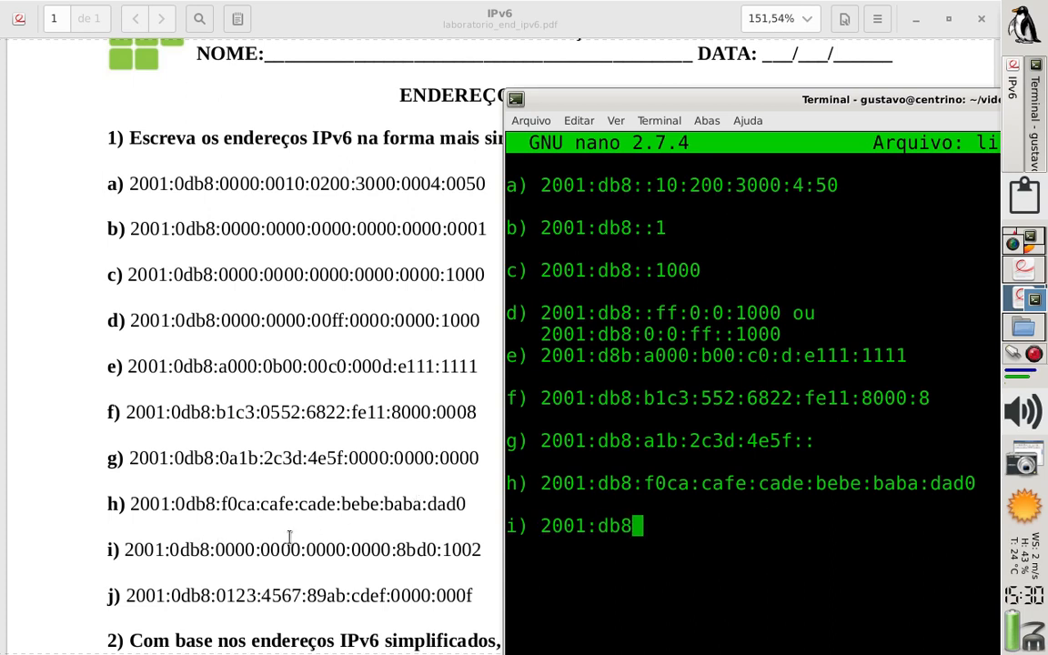
{"action": "type", "text": "::"}
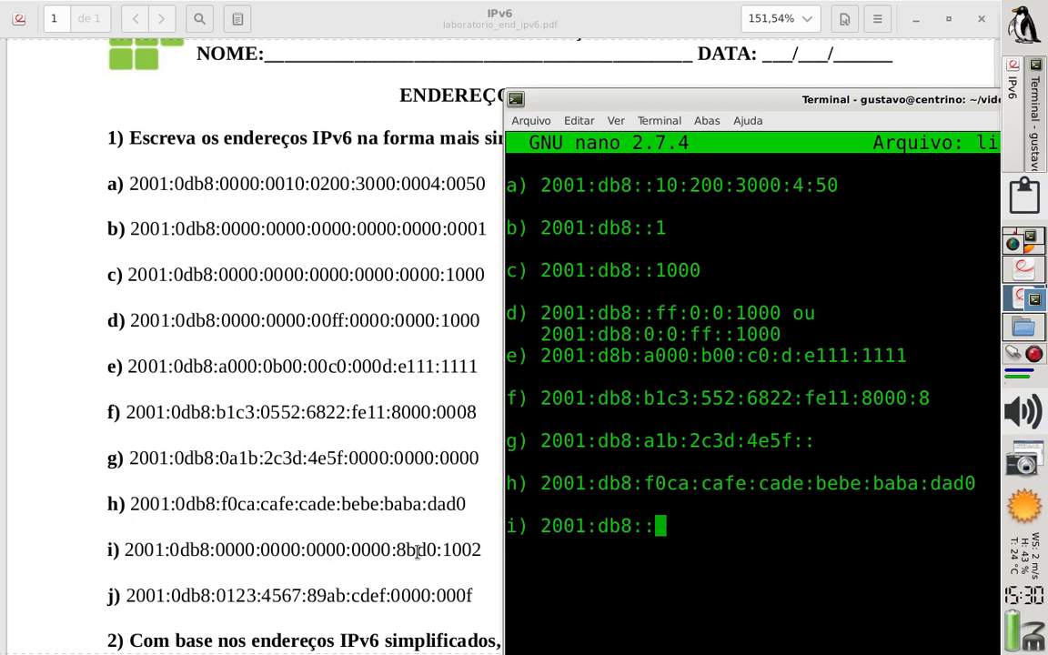
Complete answer i) with the groups 8bd0:1002 after the double colon
{"action": "type", "text": "8b"}
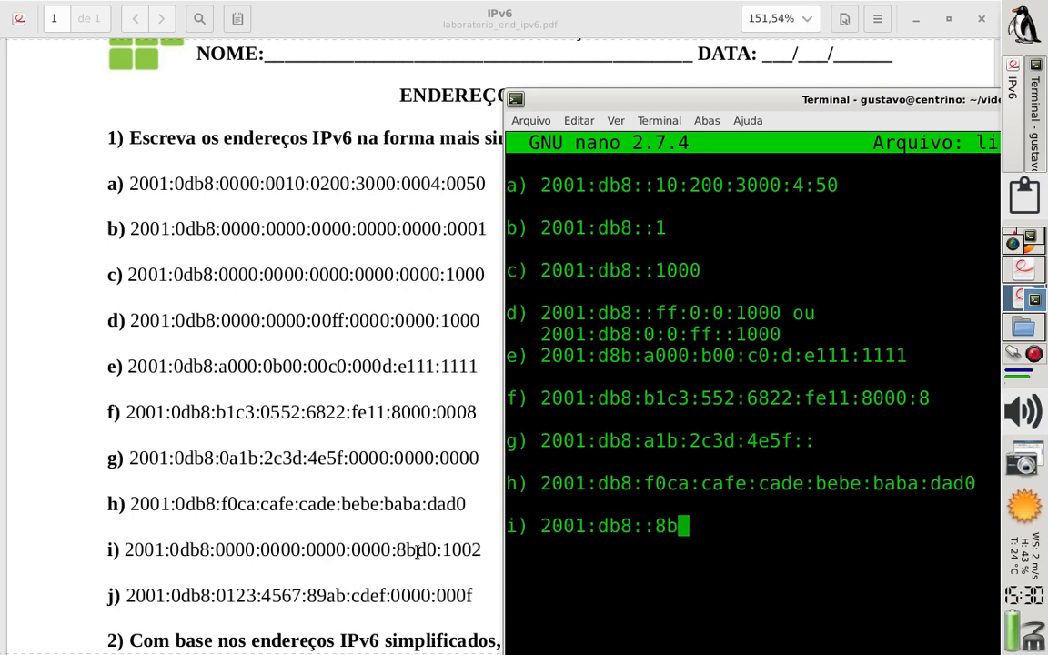
{"action": "type", "text": "d0:"}
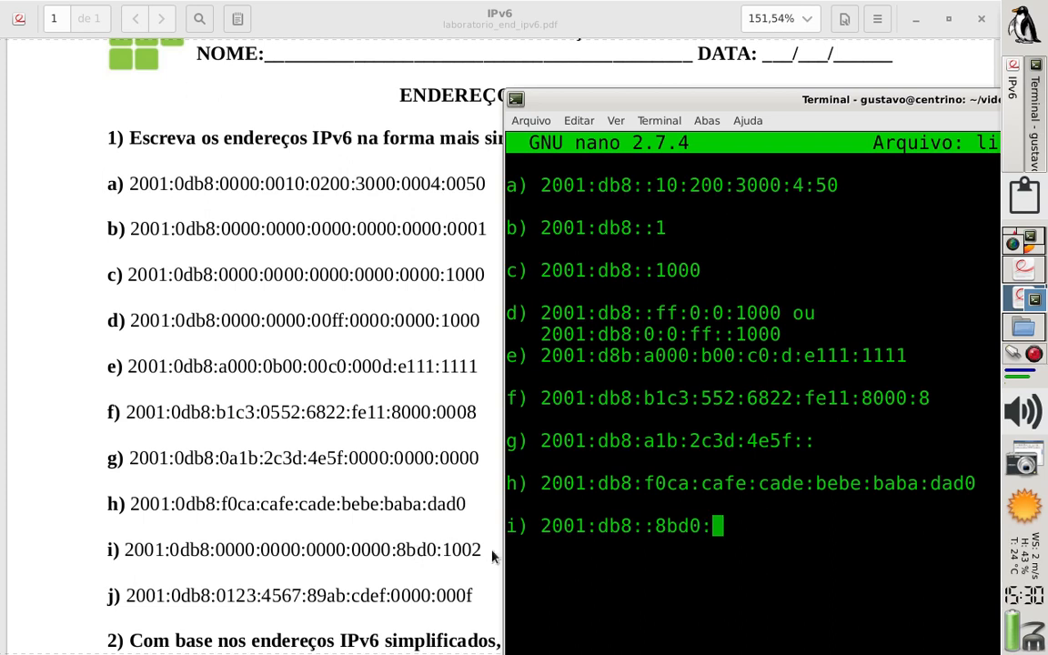
{"action": "type", "text": "1002"}
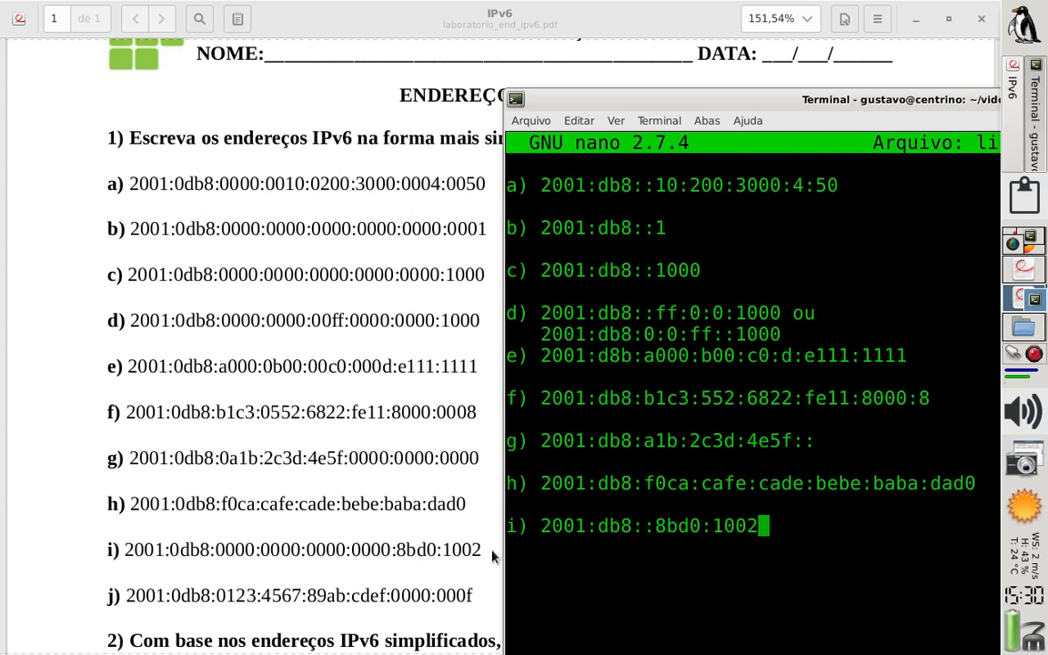
Add answer j) below i) after a blank line, starting it with 2001:db8:123:
{"action": "key", "text": "Return"}
{"action": "type", "text": "j) "}
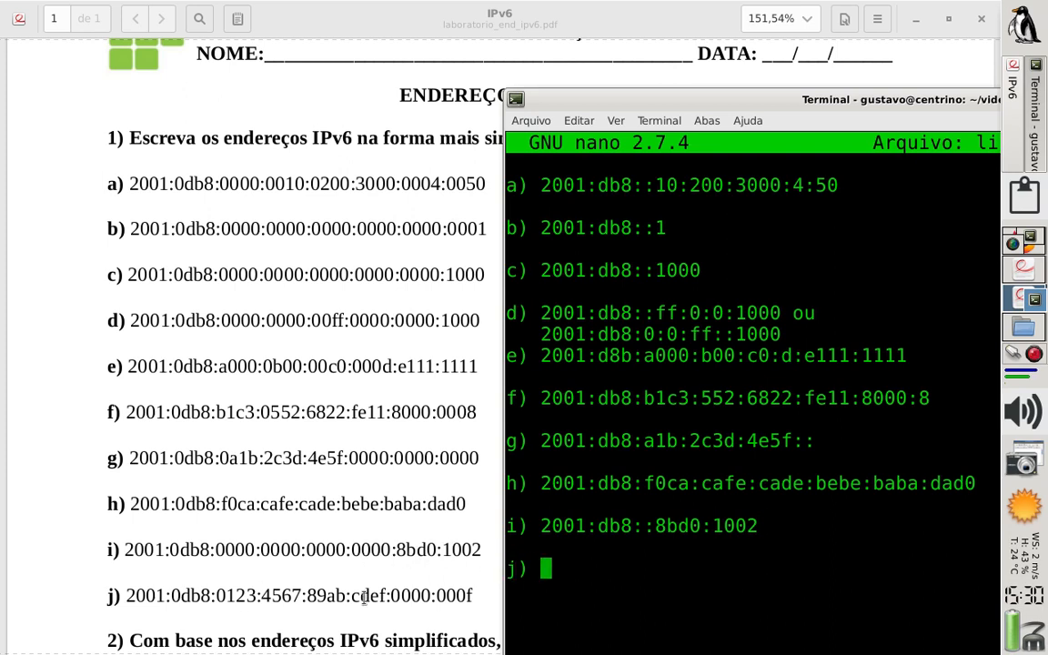
{"action": "type", "text": "2001"}
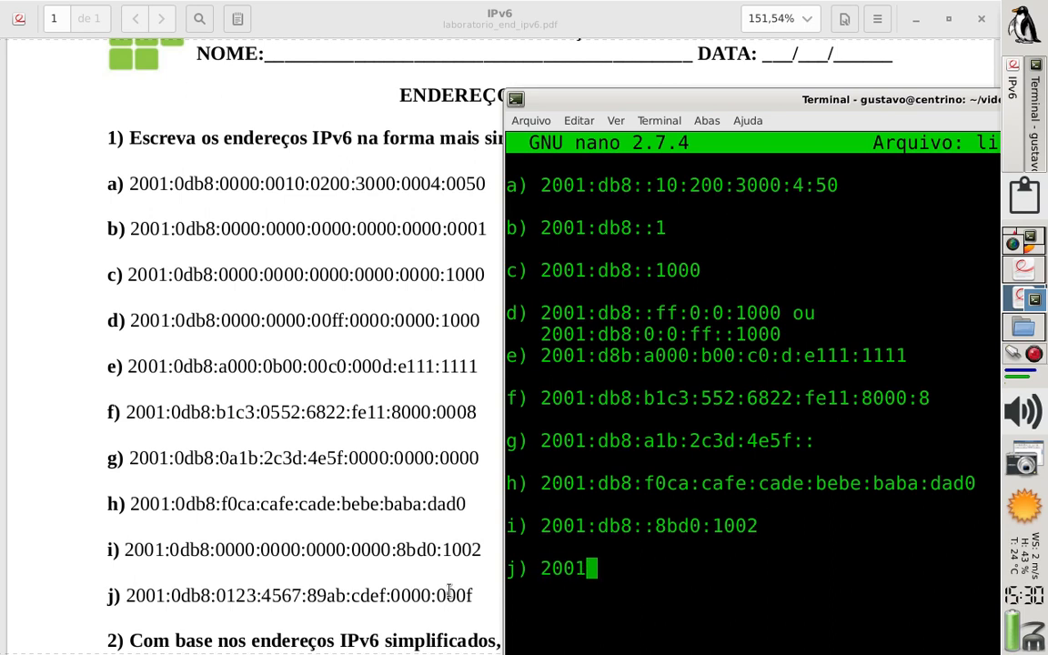
{"action": "type", "text": ":db8:"}
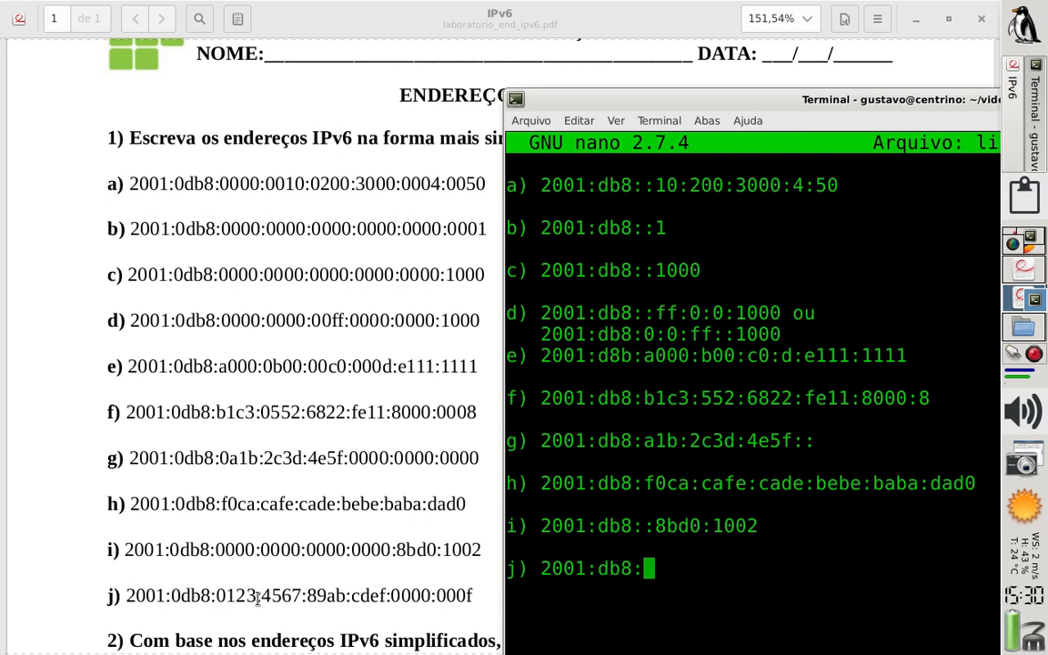
{"action": "type", "text": "123"}
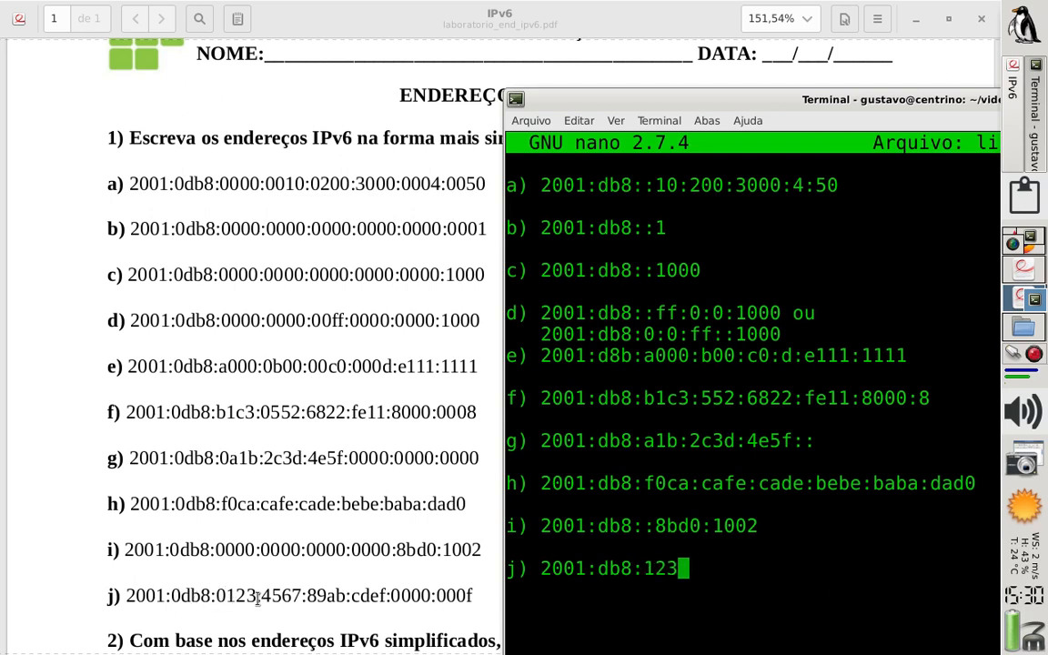
{"action": "type", "text": ":"}
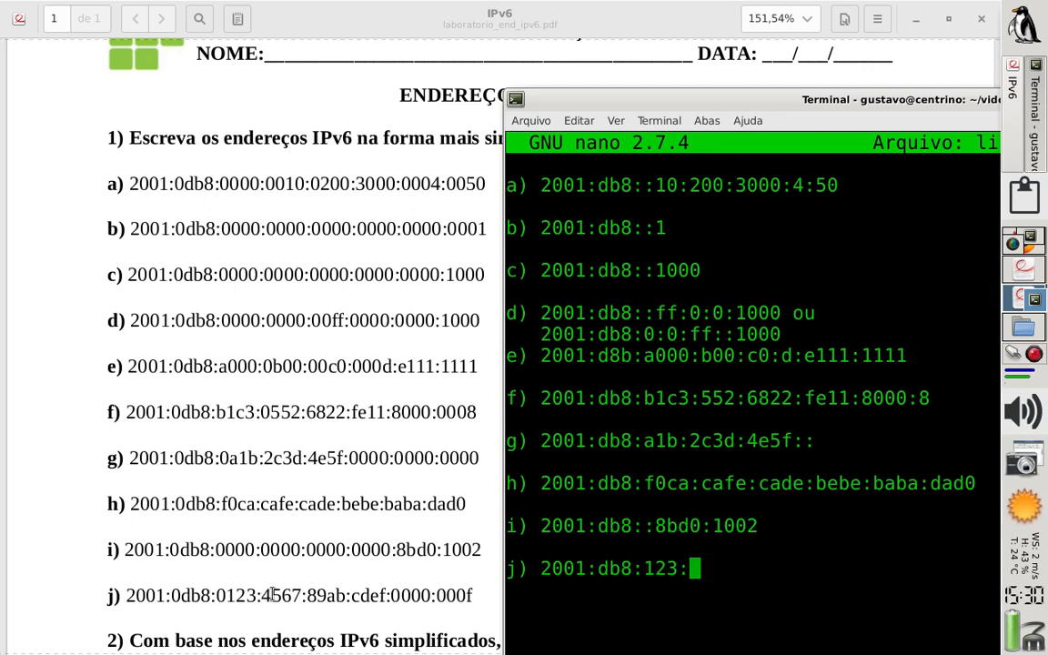
{"action": "type", "text": "4567"}
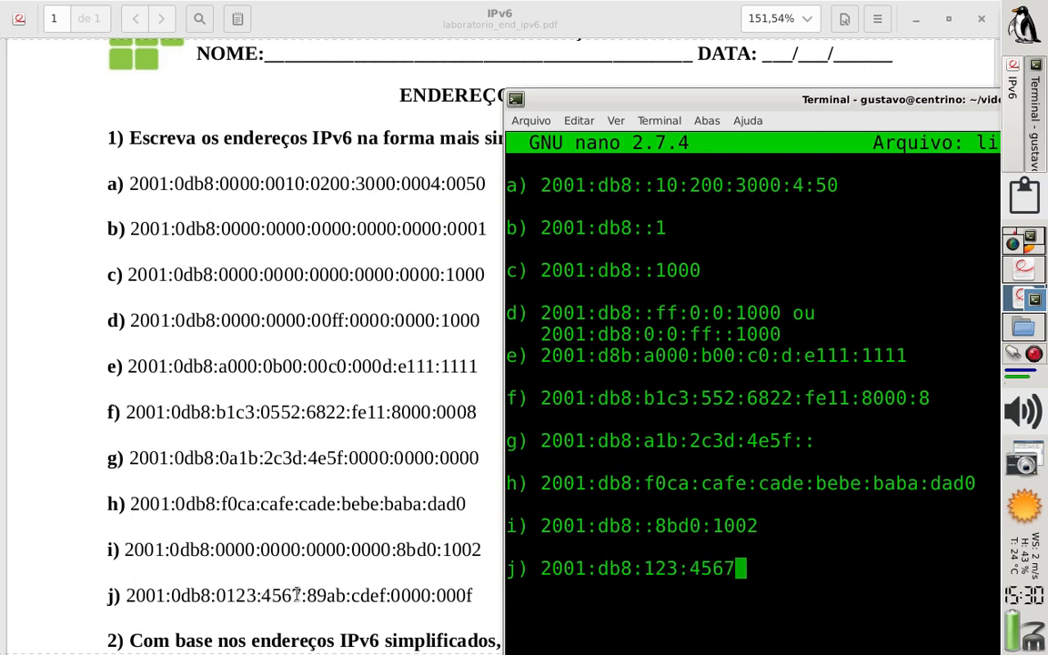
{"action": "type", "text": ":89ab"}
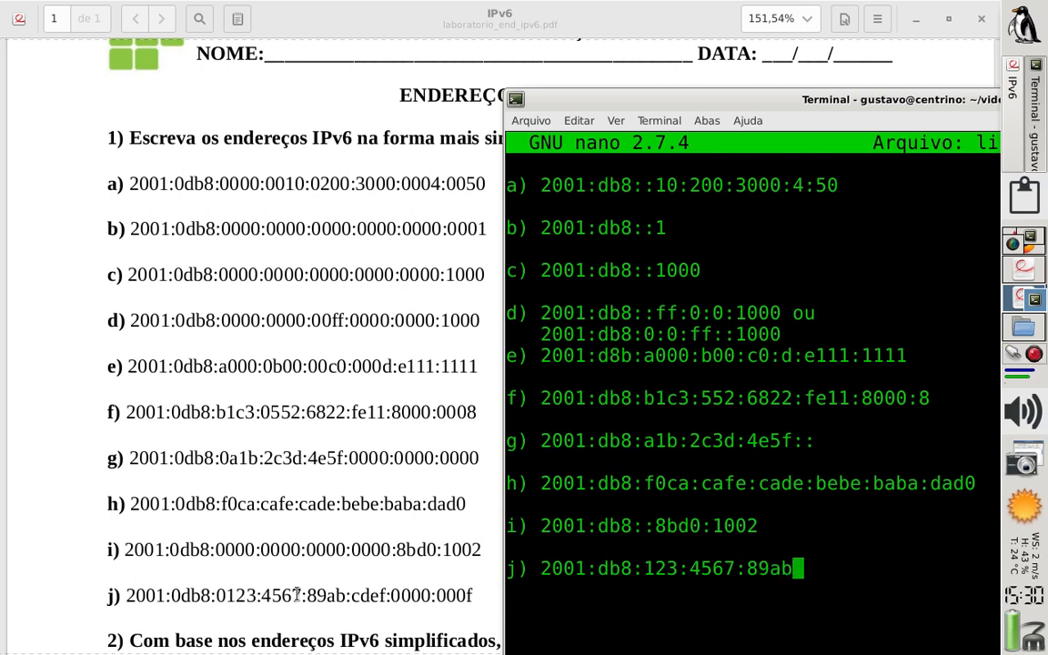
{"action": "type", "text": ":cd"}
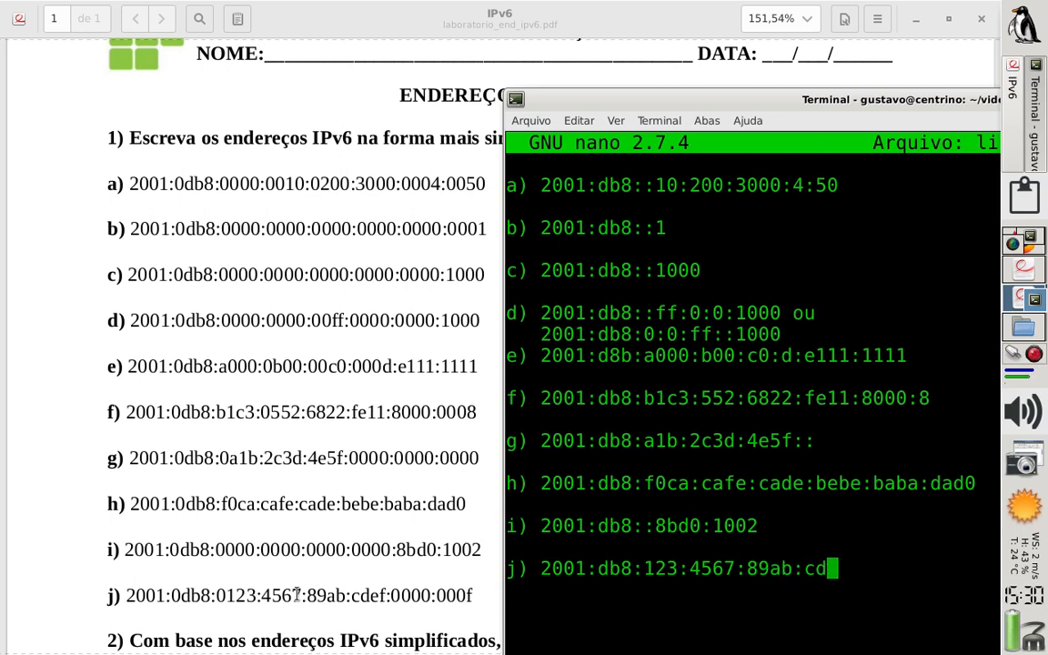
{"action": "type", "text": "ef:"}
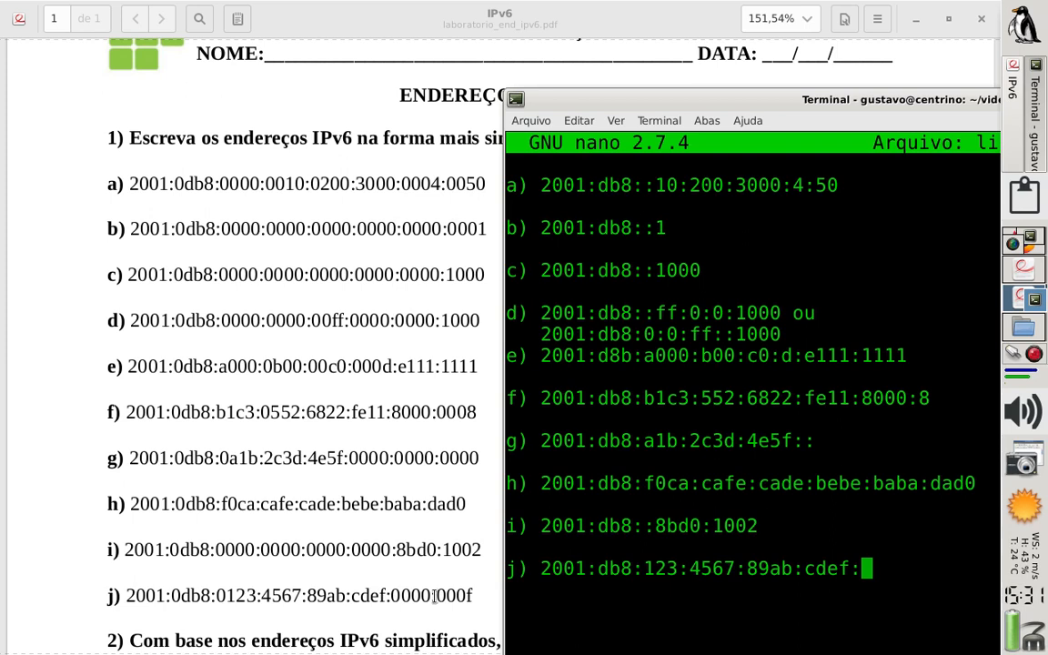
Complete answer j) with 4567:89ab:cdef::f
{"action": "type", "text": ":"}
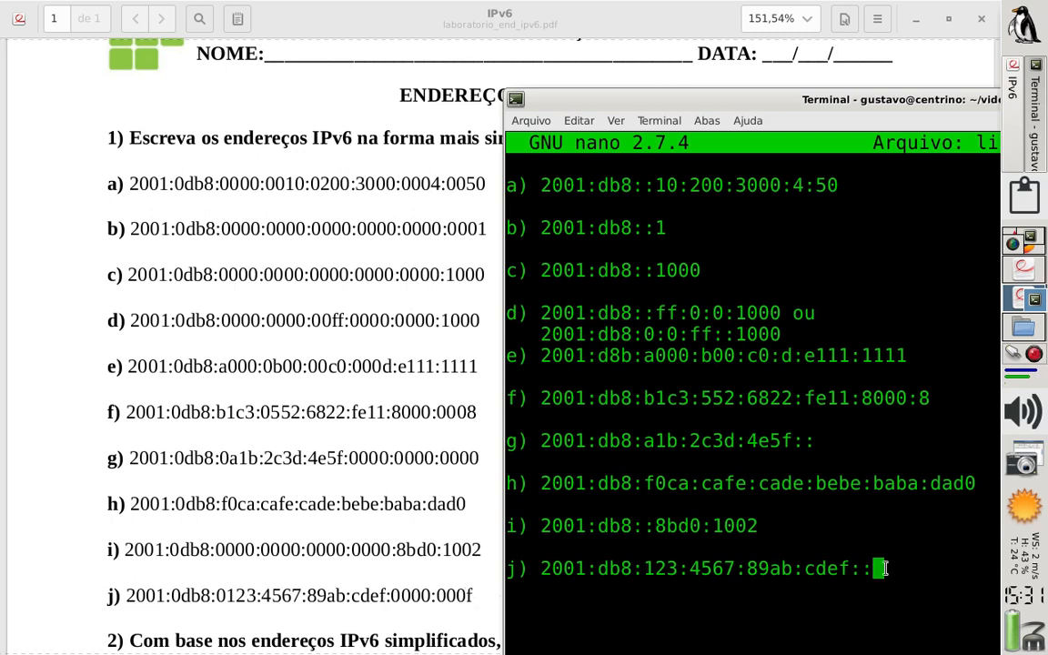
{"action": "type", "text": "f"}
Switch to the IPv6 worksheet PDF, show all of exercise 2, and bring the terminal back in front of it
{"action": "left_click", "coordinate": [361, 460]}
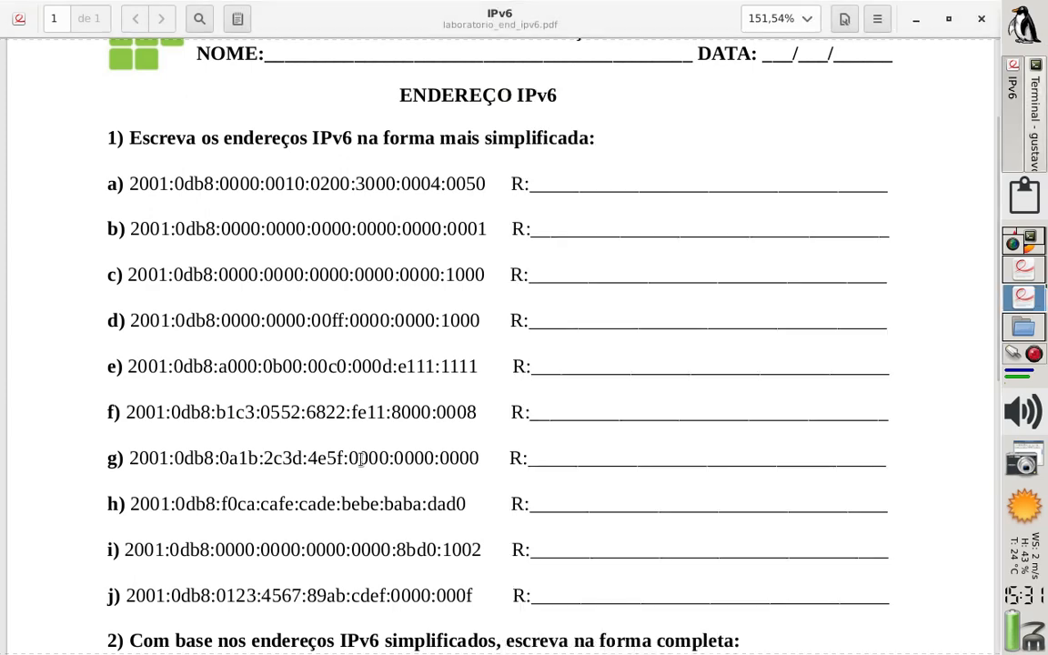
{"action": "scroll", "coordinate": [362, 459], "scroll_direction": "down", "scroll_amount": 3}
{"action": "scroll", "coordinate": [361, 460], "scroll_direction": "down", "scroll_amount": 6}
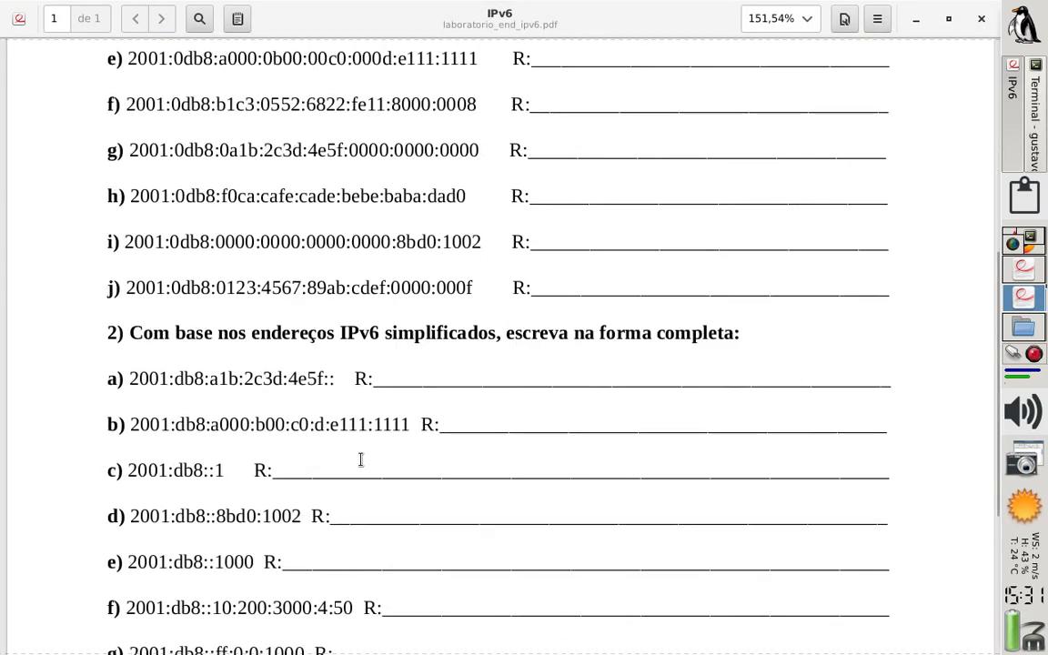
{"action": "scroll", "coordinate": [361, 459], "scroll_direction": "down", "scroll_amount": 5}
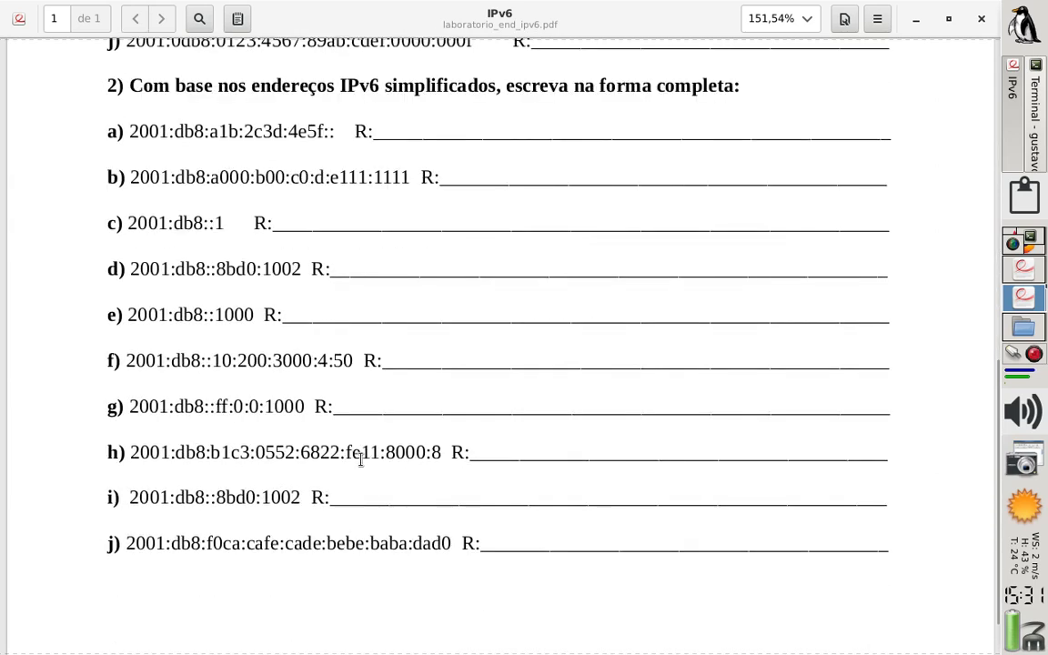
{"action": "left_click", "coordinate": [1032, 118]}
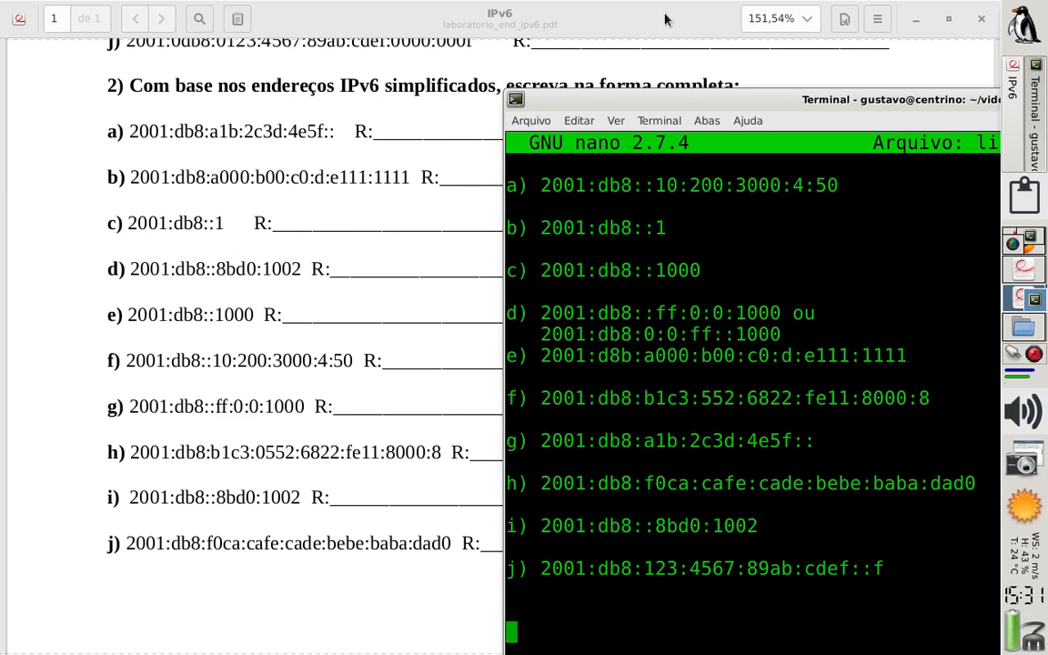
Exit nano with the exercise 1 answers and open a blank file in nano from the video_IPv6_intro folder
{"action": "key", "text": "ctrl+x"}
{"action": "key", "text": "Return"}
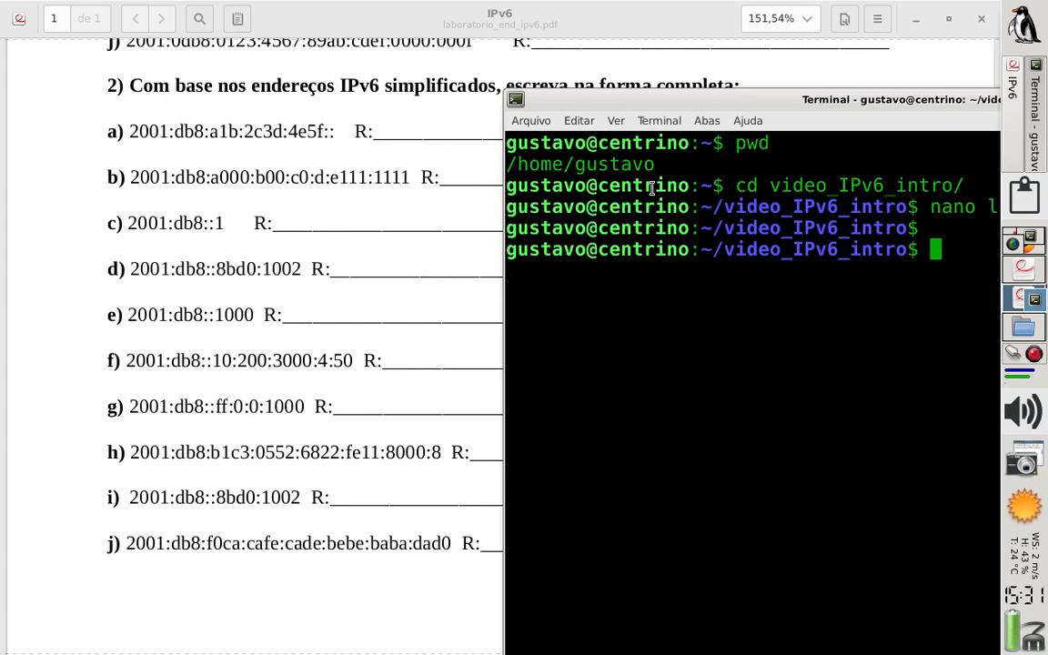
{"action": "key", "text": "Up"}
{"action": "key", "text": "Return"}
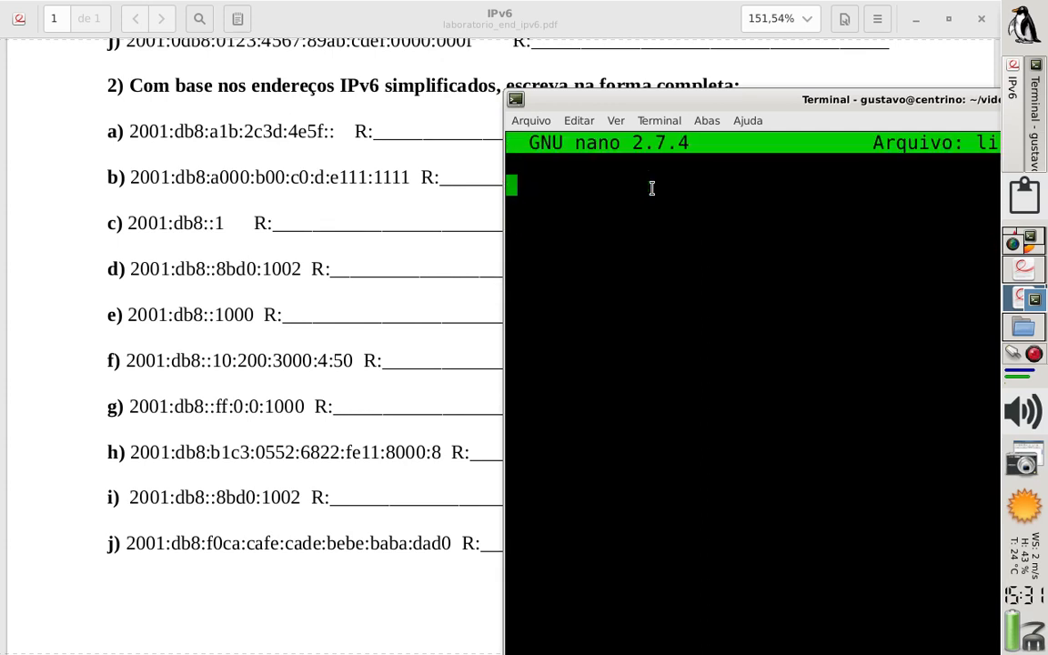
Reposition the worksheet PDF to show exercise 2 with its heading and bring the terminal back in front of it
{"action": "left_click", "coordinate": [368, 270]}
{"action": "scroll", "coordinate": [373, 270], "scroll_direction": "down", "scroll_amount": 1}
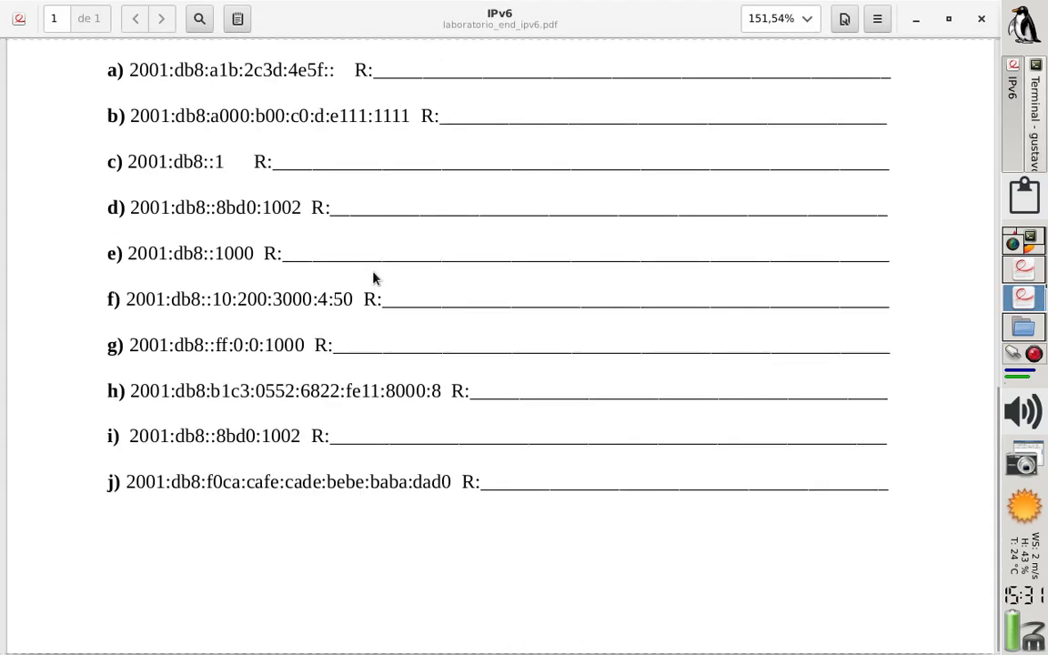
{"action": "scroll", "coordinate": [373, 272], "scroll_direction": "up", "scroll_amount": 2}
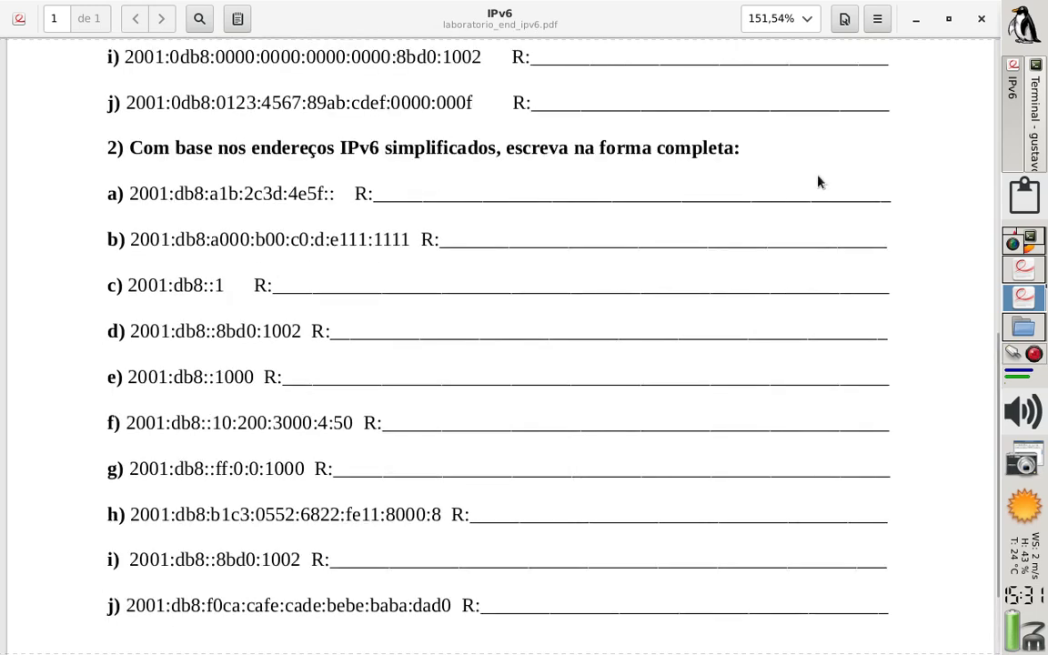
{"action": "left_click", "coordinate": [1037, 121]}
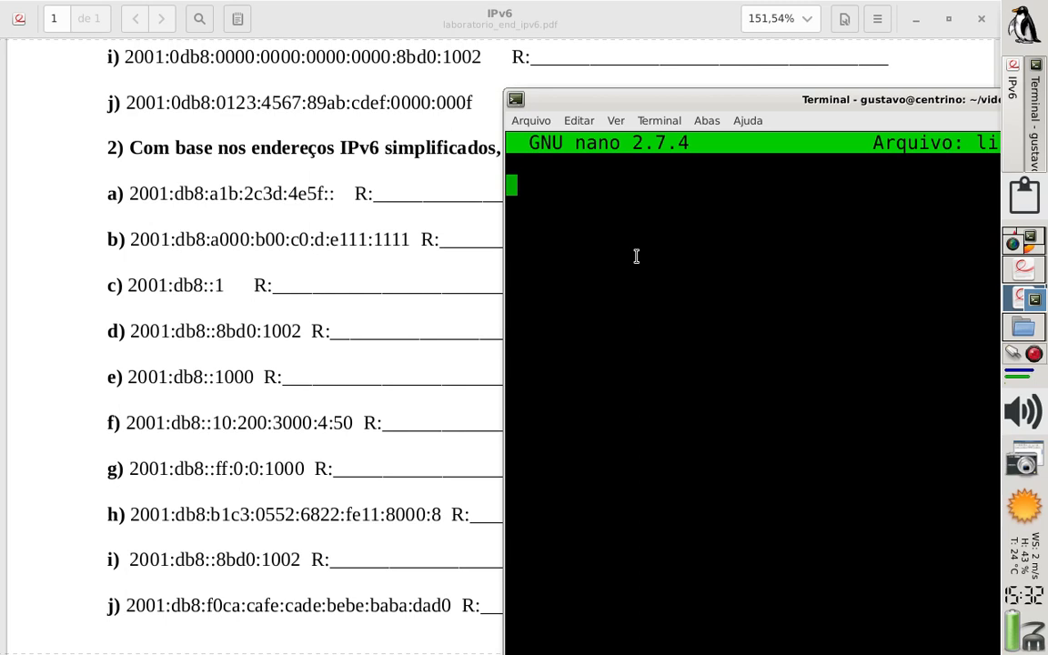
Start answer a) of exercise 2 in the blank file with 2001:0db8:0a1b:
{"action": "type", "text": "a)"}
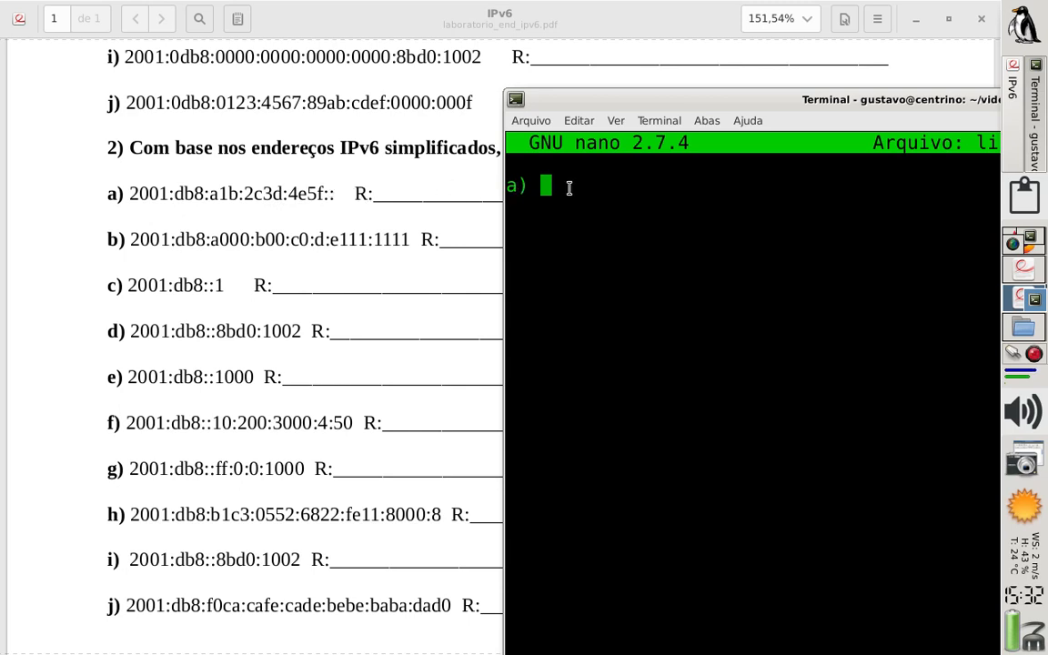
{"action": "type", "text": "2001:"}
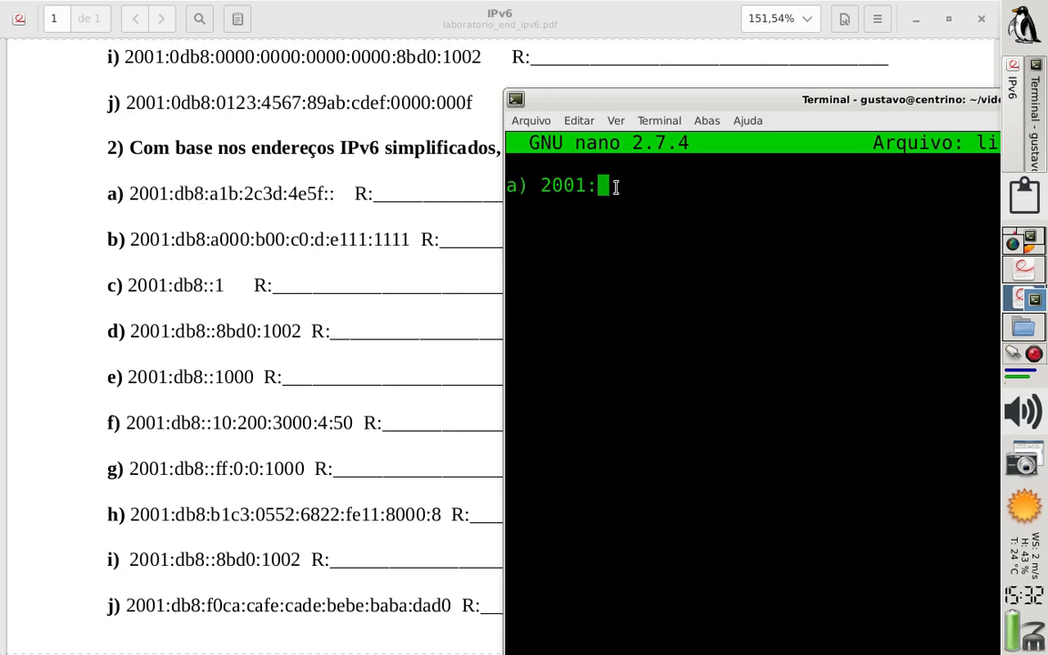
{"action": "type", "text": "0db8:"}
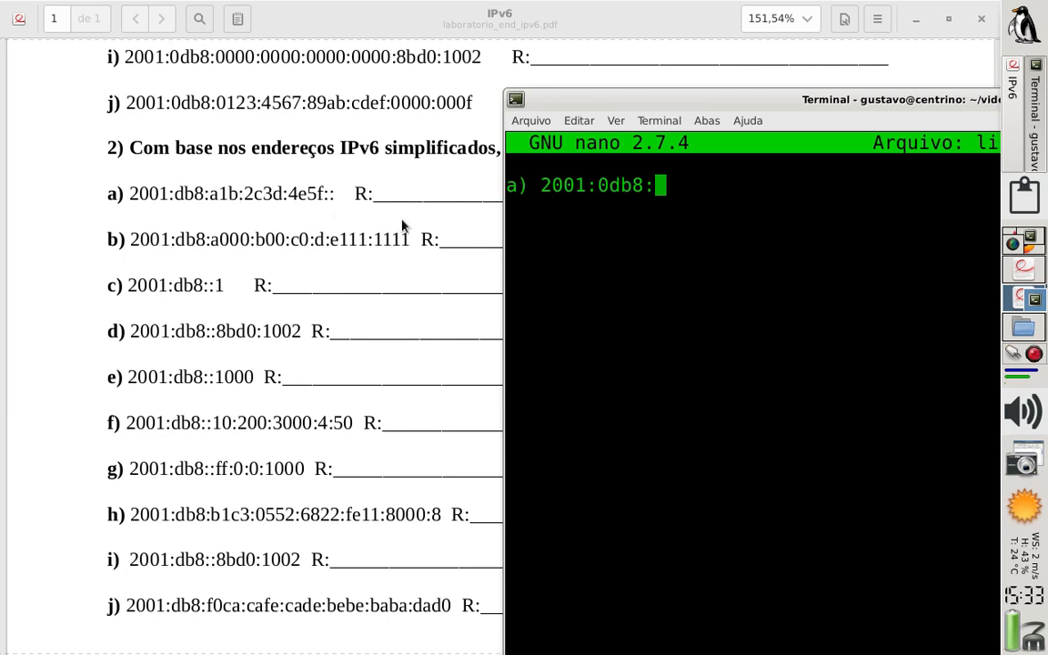
{"action": "type", "text": "0a"}
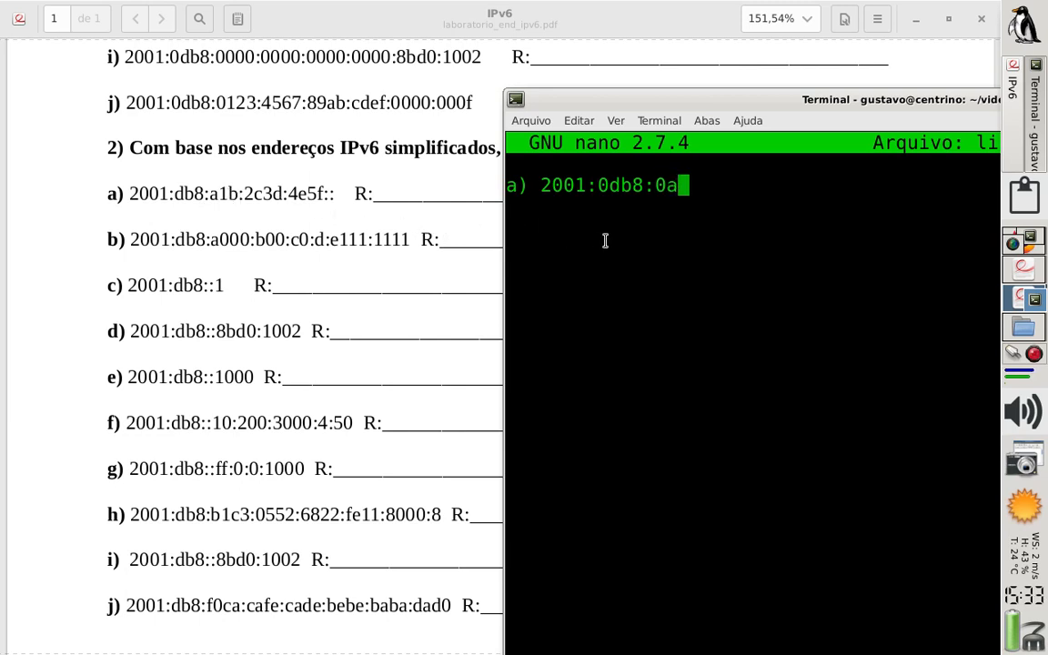
{"action": "type", "text": "1b:"}
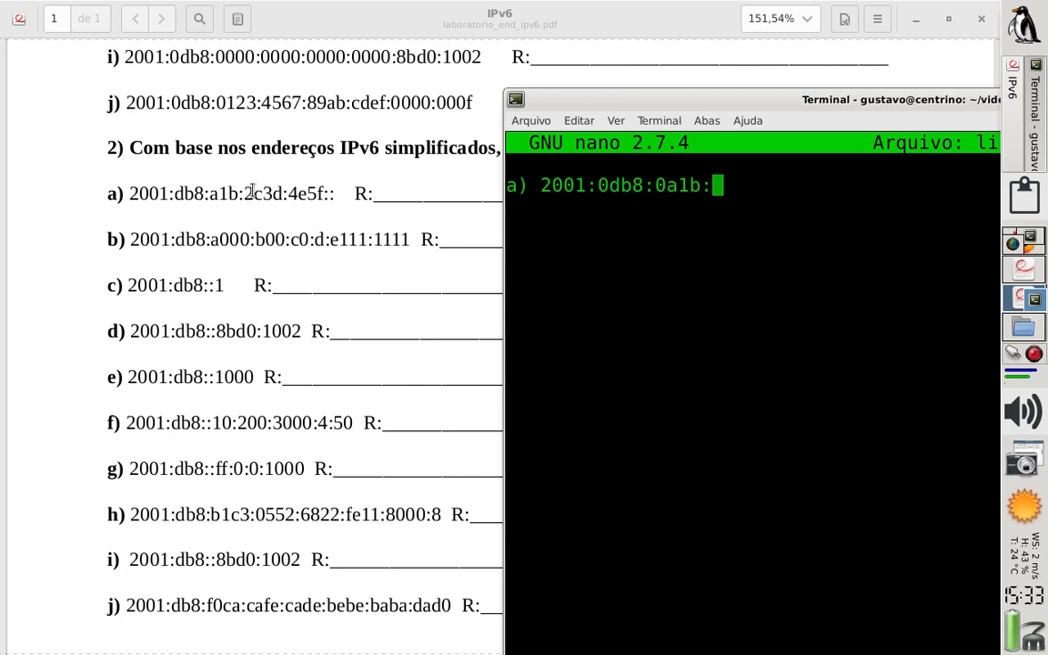
{"action": "type", "text": "2"}
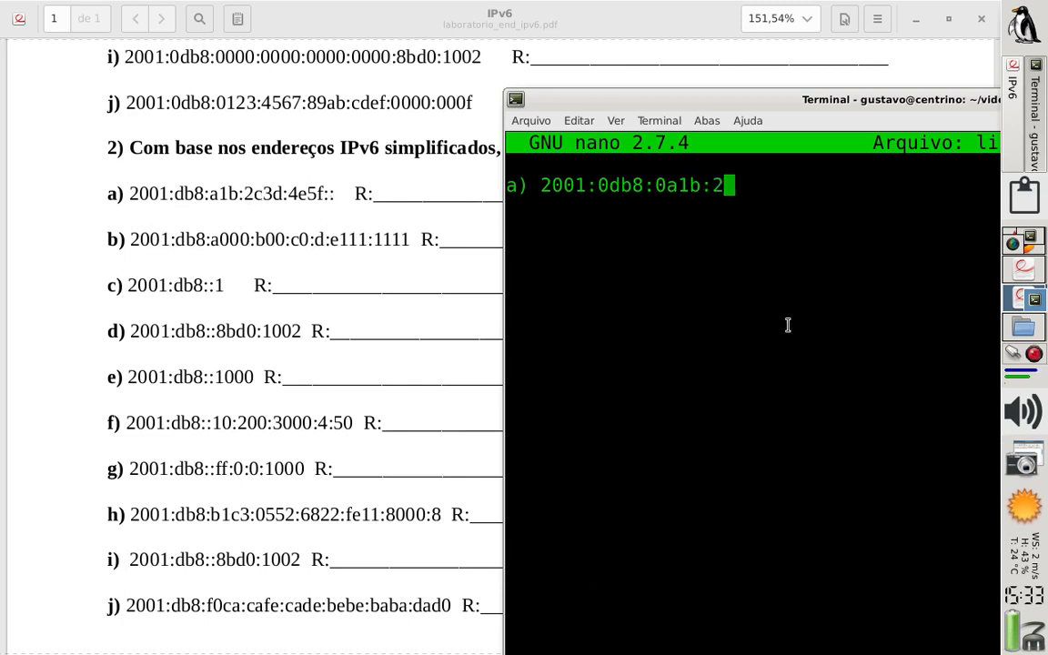
{"action": "type", "text": "c3d"}
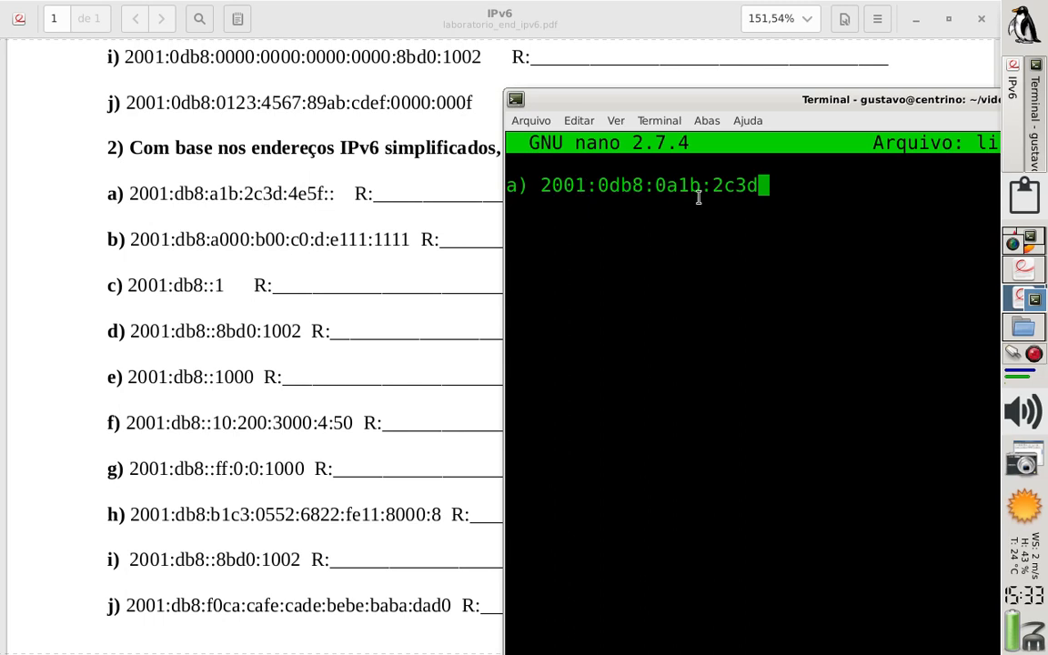
{"action": "type", "text": ":4"}
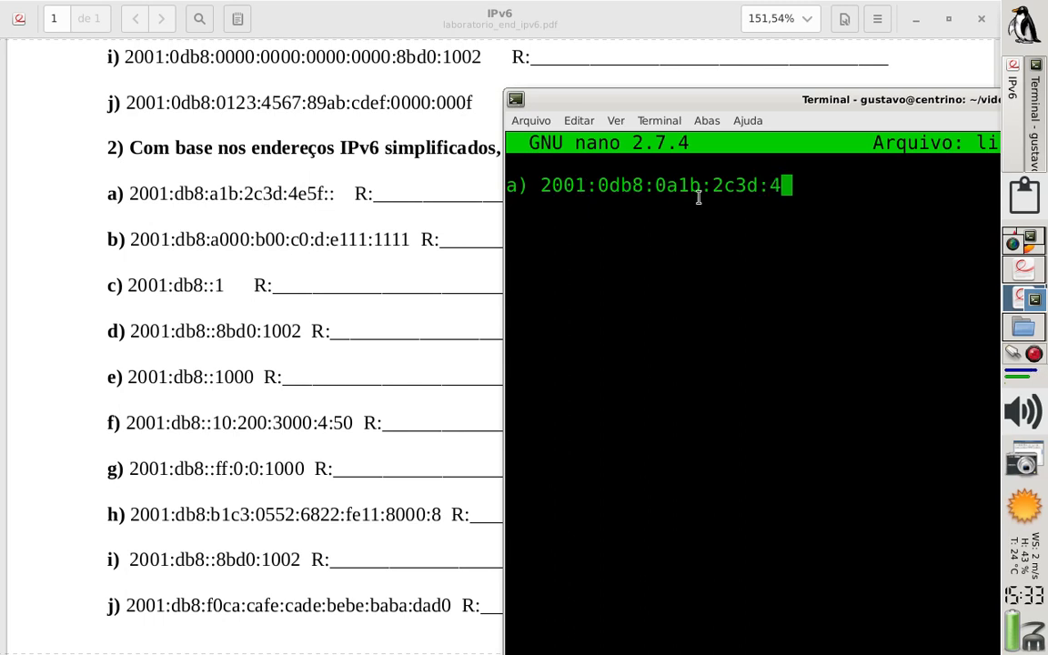
{"action": "type", "text": "e5f"}
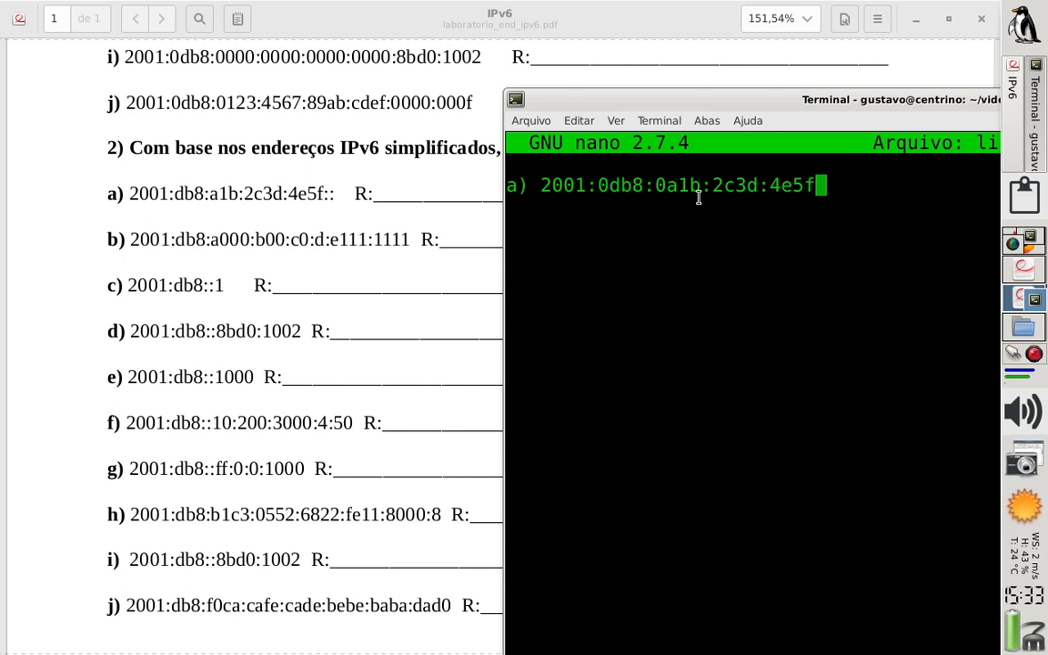
{"action": "type", "text": ":"}
Complete answer a) with three all-zero groups, :0000:0000:0000
{"action": "type", "text": "0000"}
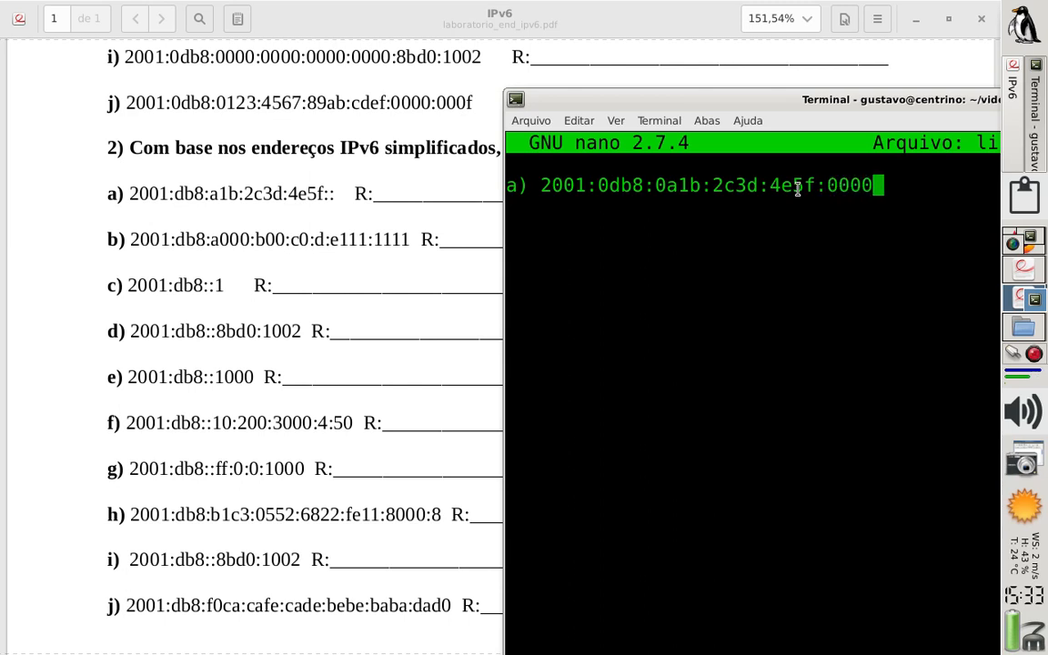
{"action": "type", "text": ":0000:00"}
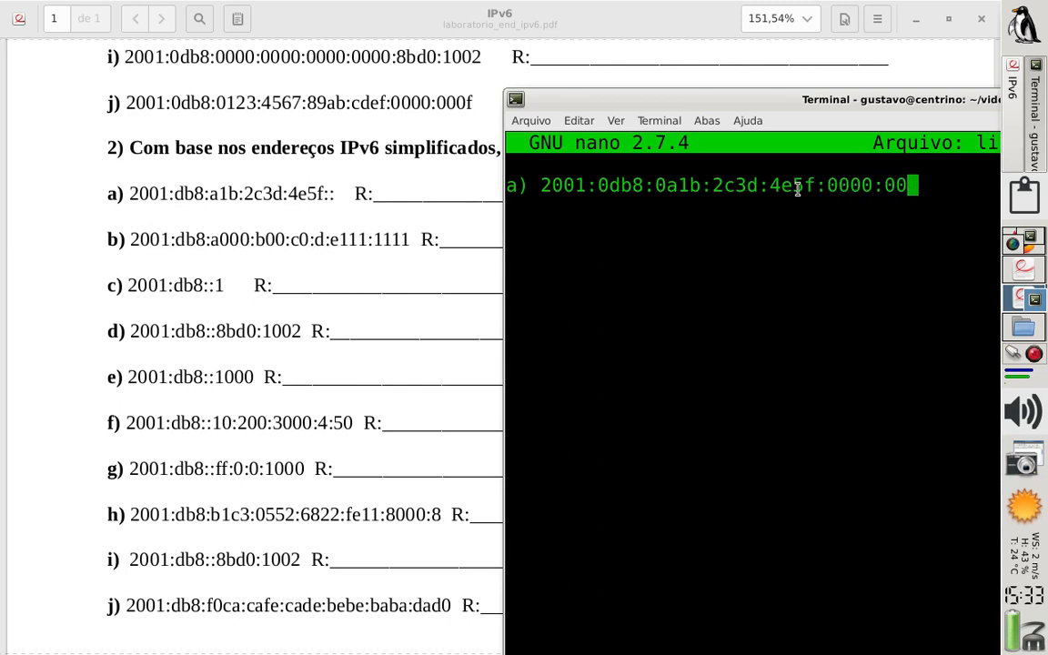
{"action": "type", "text": "00"}
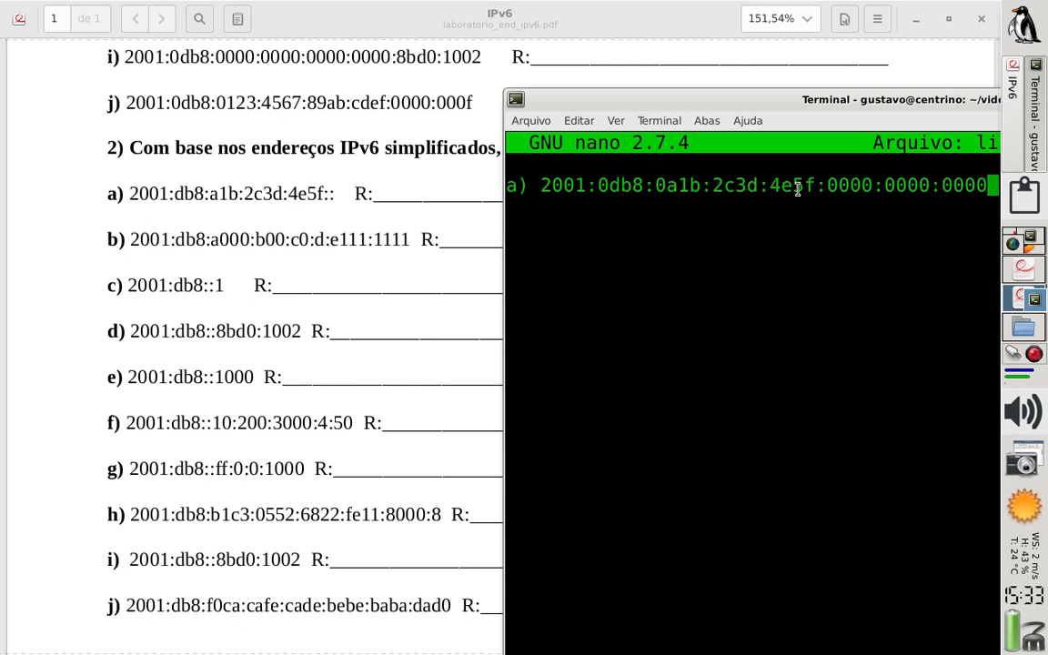
Add answer b) below a) after a blank line, starting it with 2001:0db8:
{"action": "key", "text": "Return"}
{"action": "key", "text": "Return"}
{"action": "type", "text": "b)"}
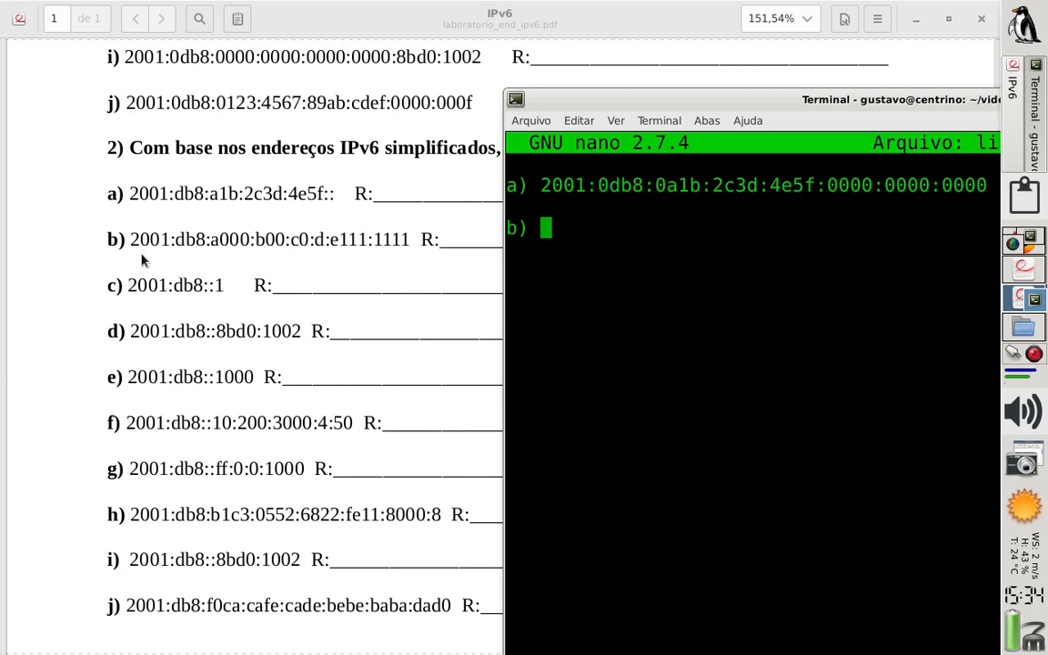
{"action": "type", "text": "2001:"}
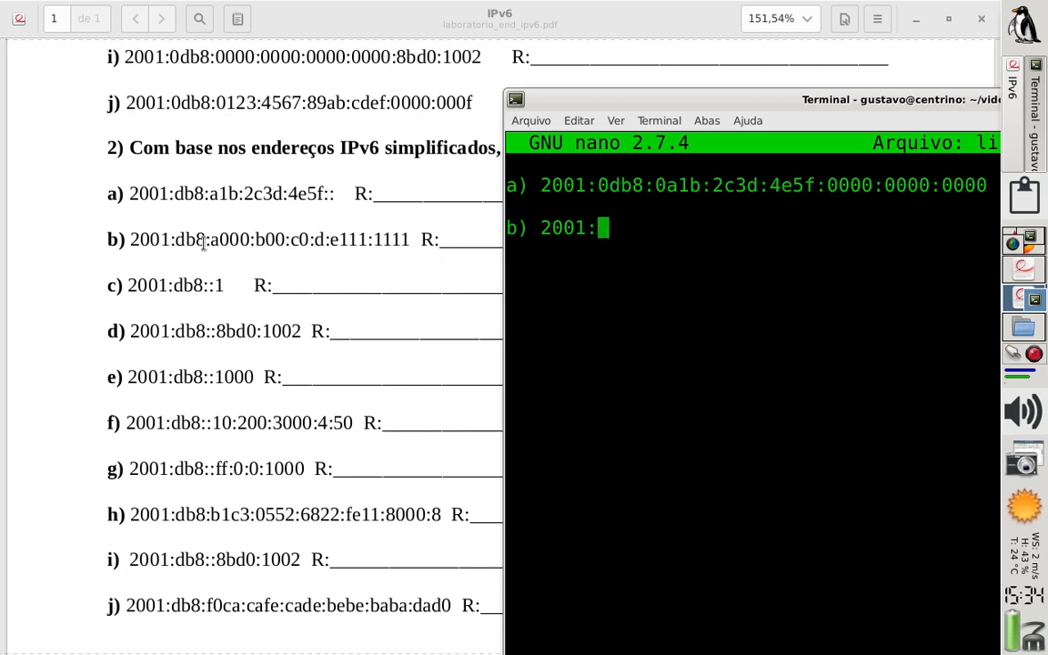
{"action": "type", "text": "0db8:"}
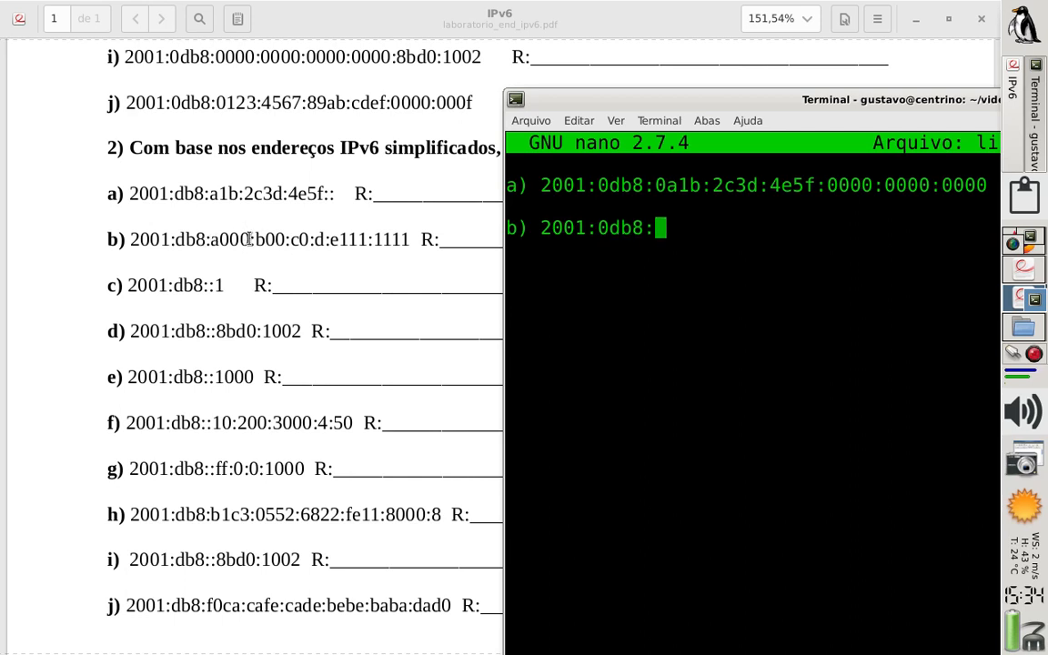
{"action": "type", "text": "a00"}
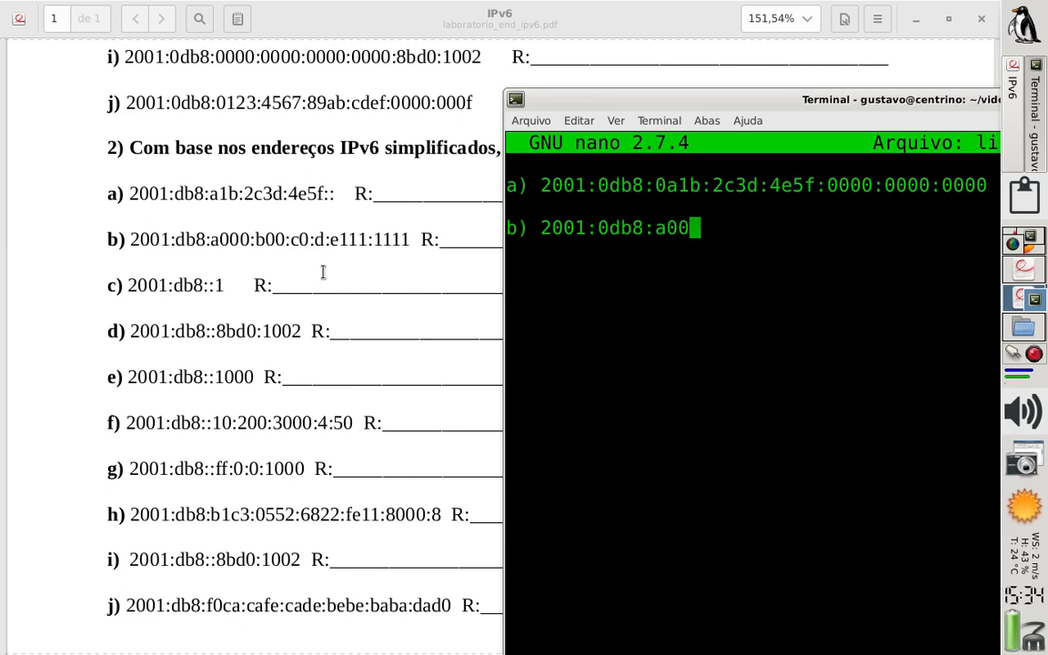
{"action": "type", "text": "0:0b00:"}
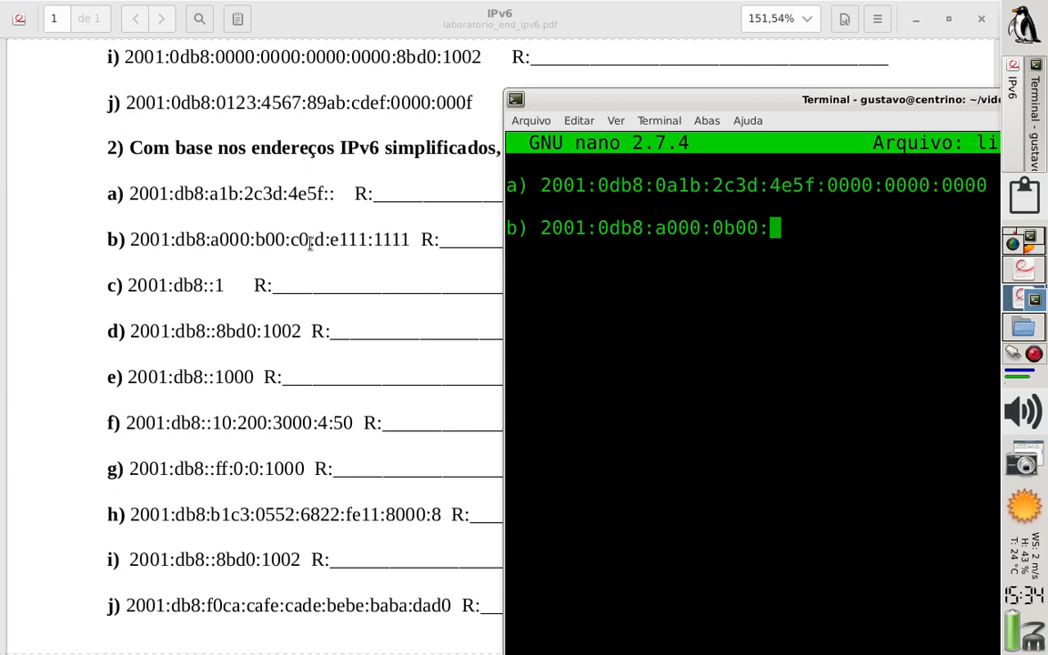
Extend answer b) with the groups a000:0b00:00c0:
{"action": "type", "text": "00"}
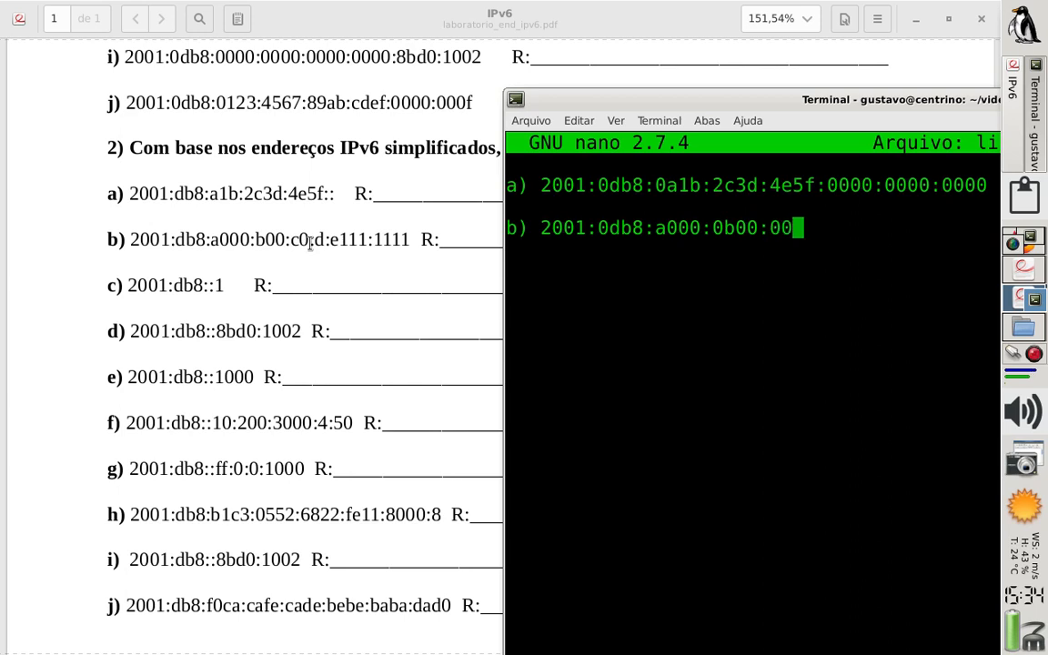
{"action": "type", "text": "c0"}
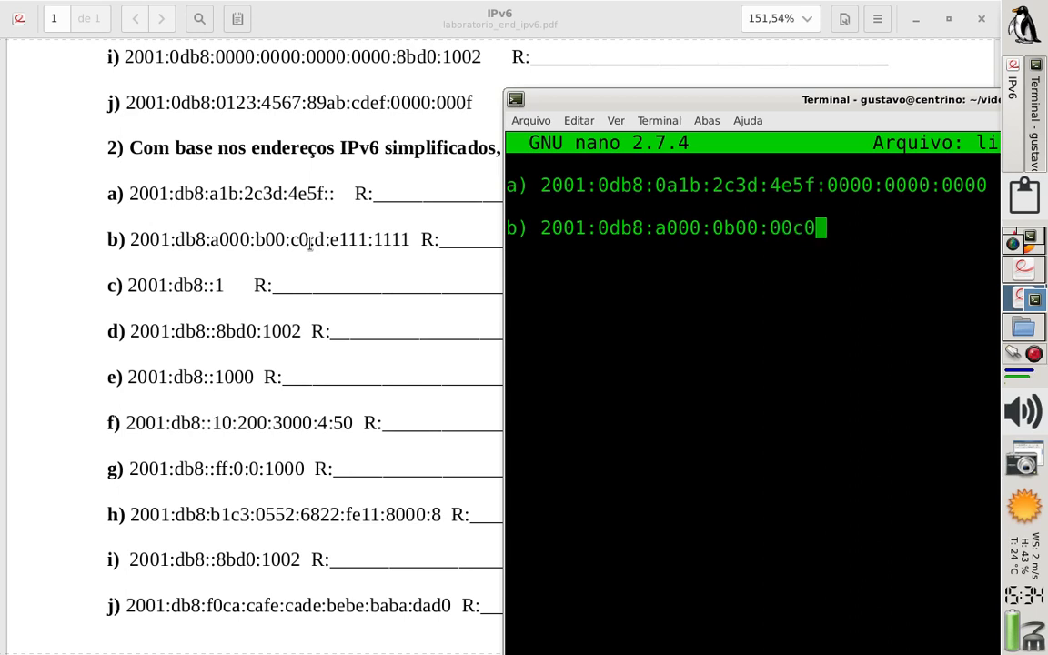
{"action": "type", "text": ":"}
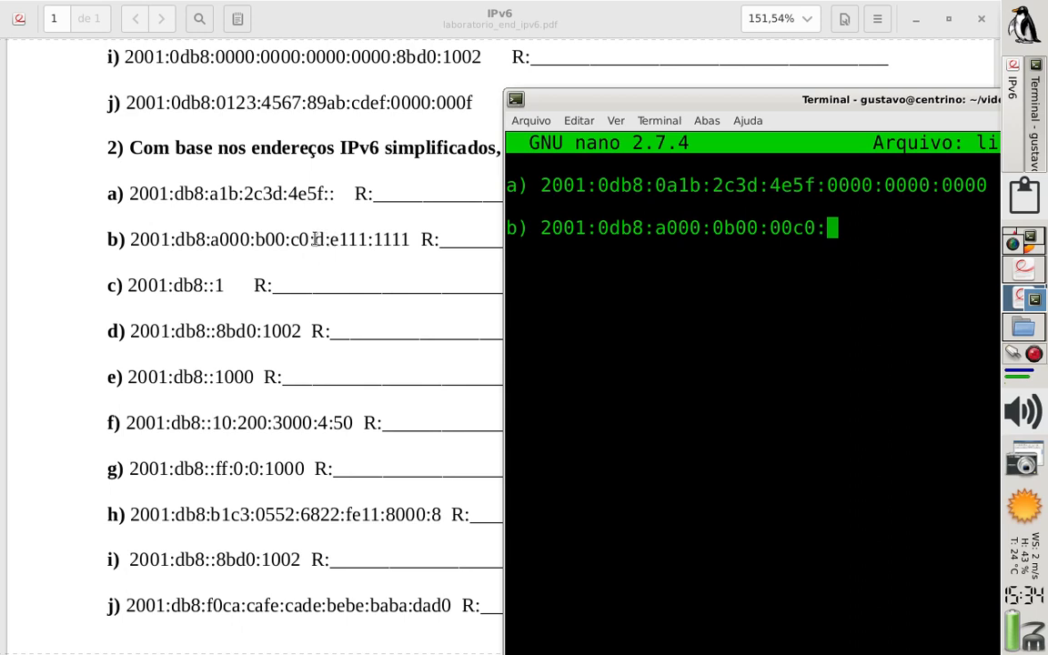
Complete answer b) with the groups 000d:e111:1111
{"action": "type", "text": "000d"}
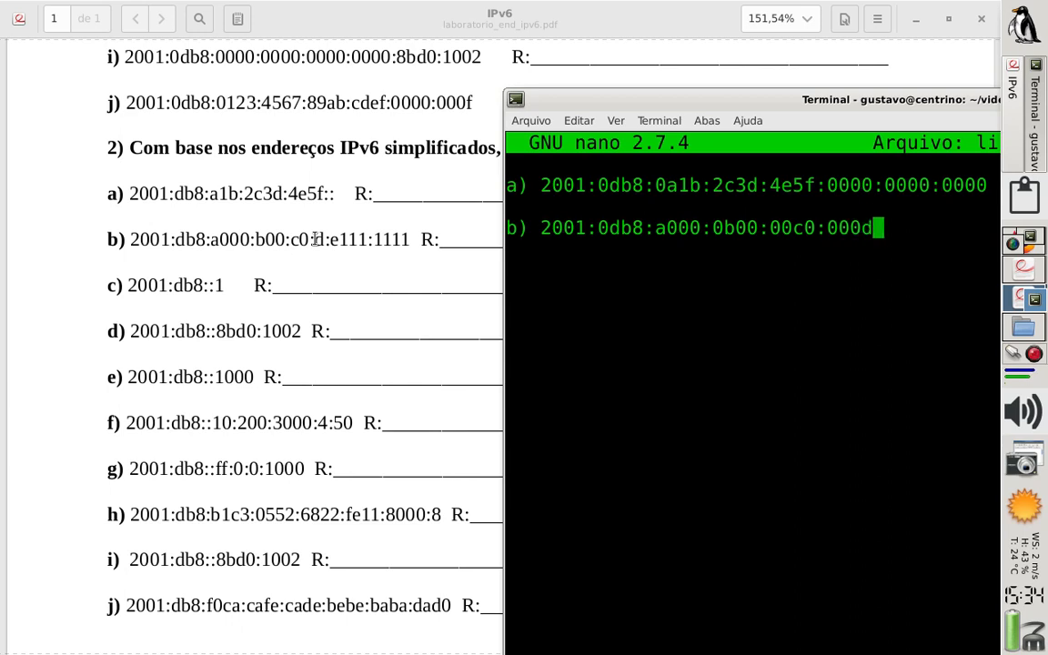
{"action": "type", "text": ":"}
{"action": "type", "text": "e"}
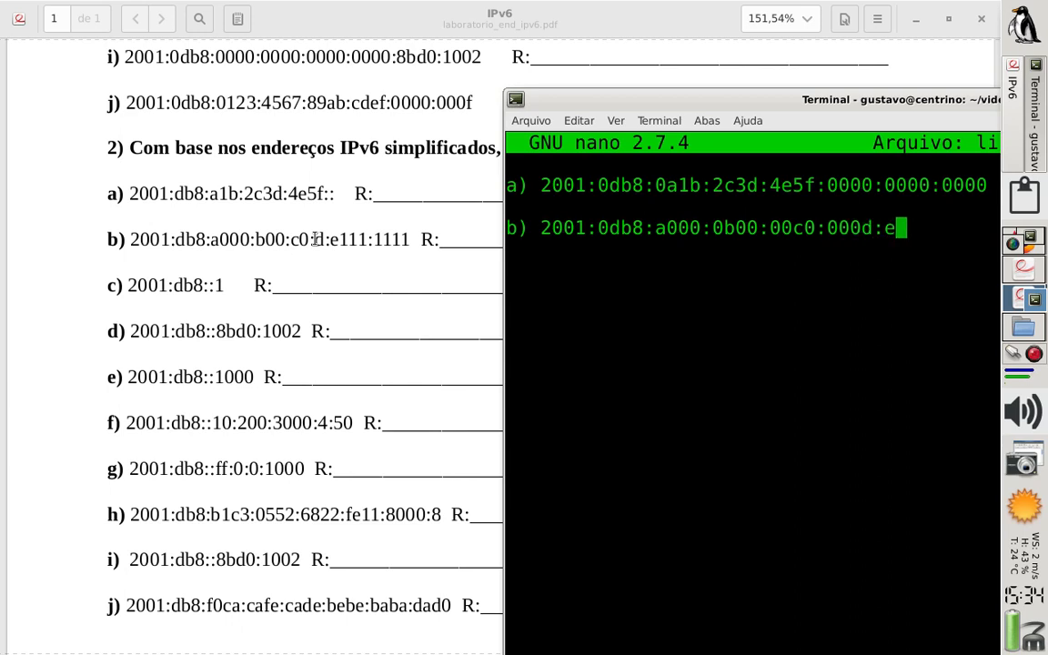
{"action": "type", "text": "111:1111"}
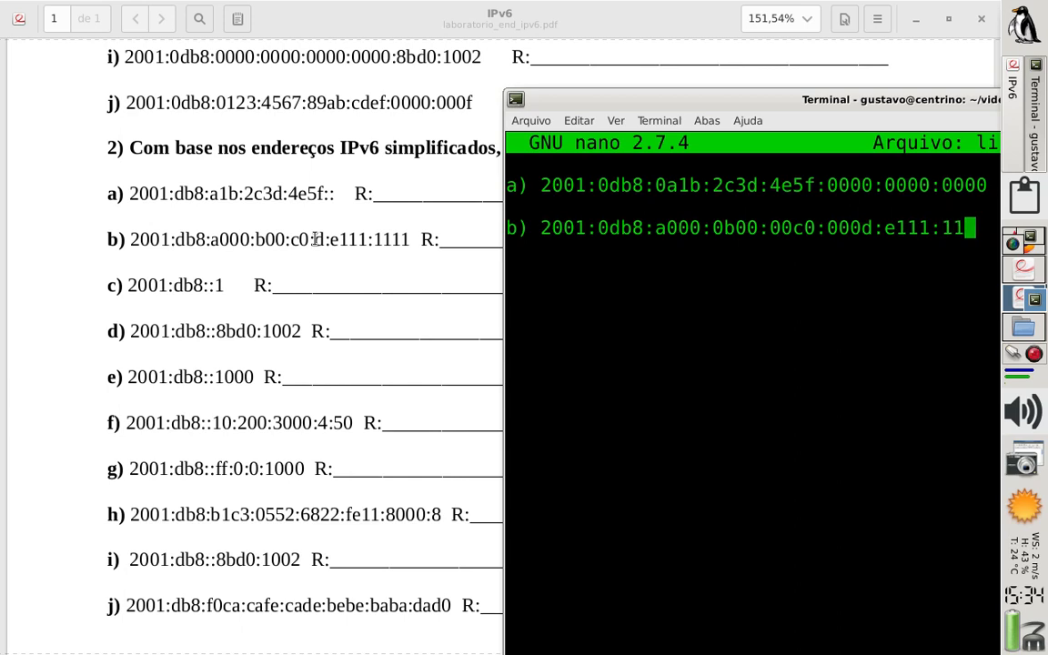
Add answer c) below b) after a blank line, writing it as 2001:0db8::0001
{"action": "key", "text": "Return"}
{"action": "key", "text": "Return"}
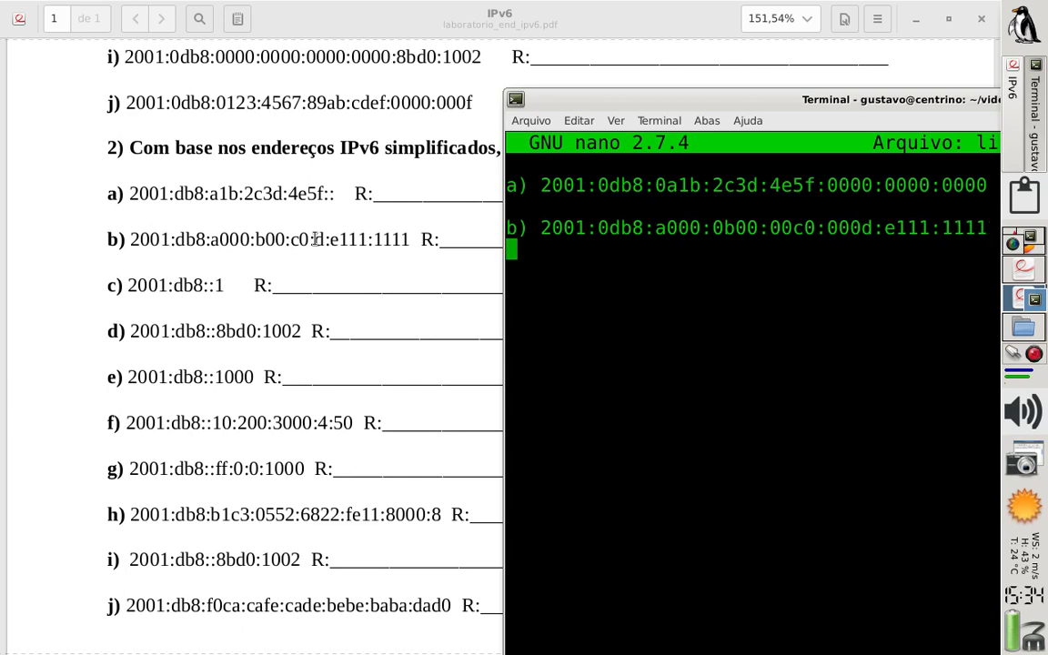
{"action": "type", "text": "c"}
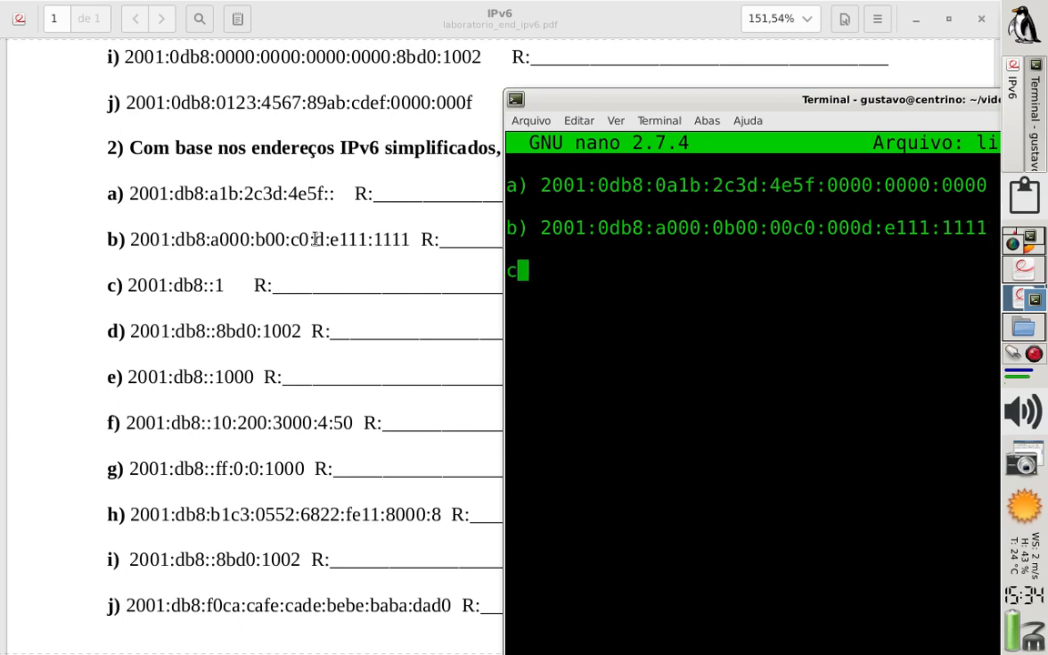
{"action": "type", "text": ")"}
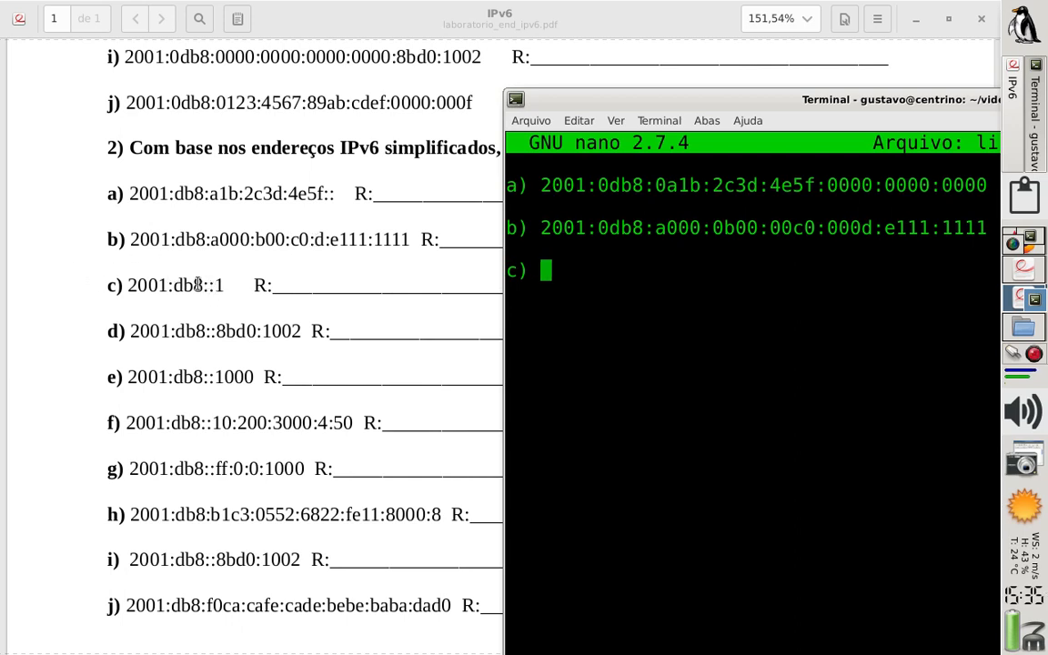
{"action": "type", "text": "2001:"}
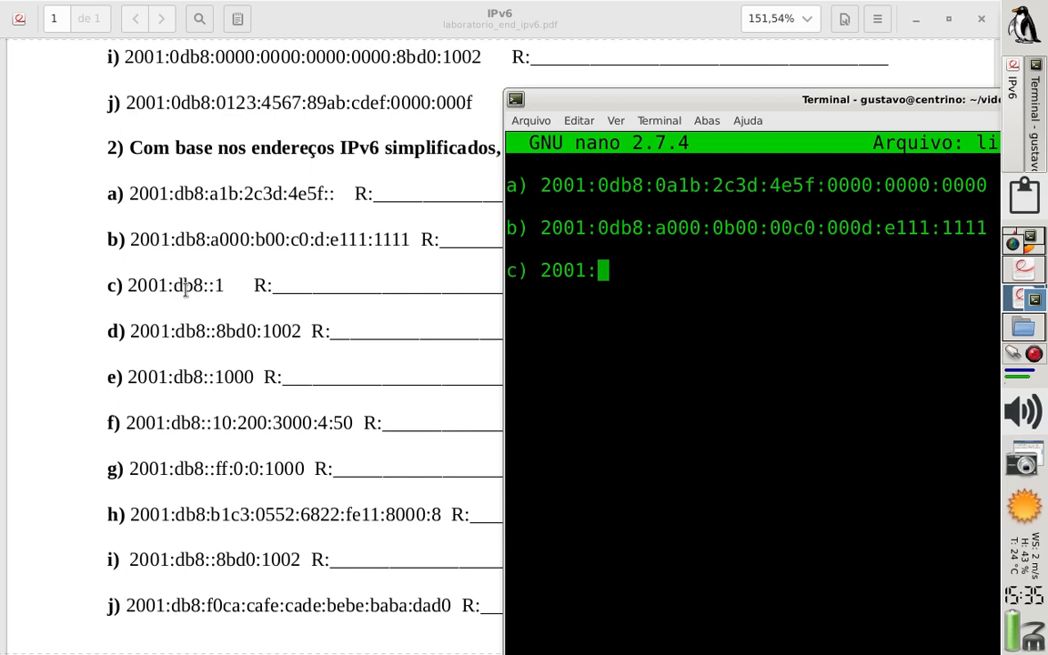
{"action": "type", "text": "0db8:"}
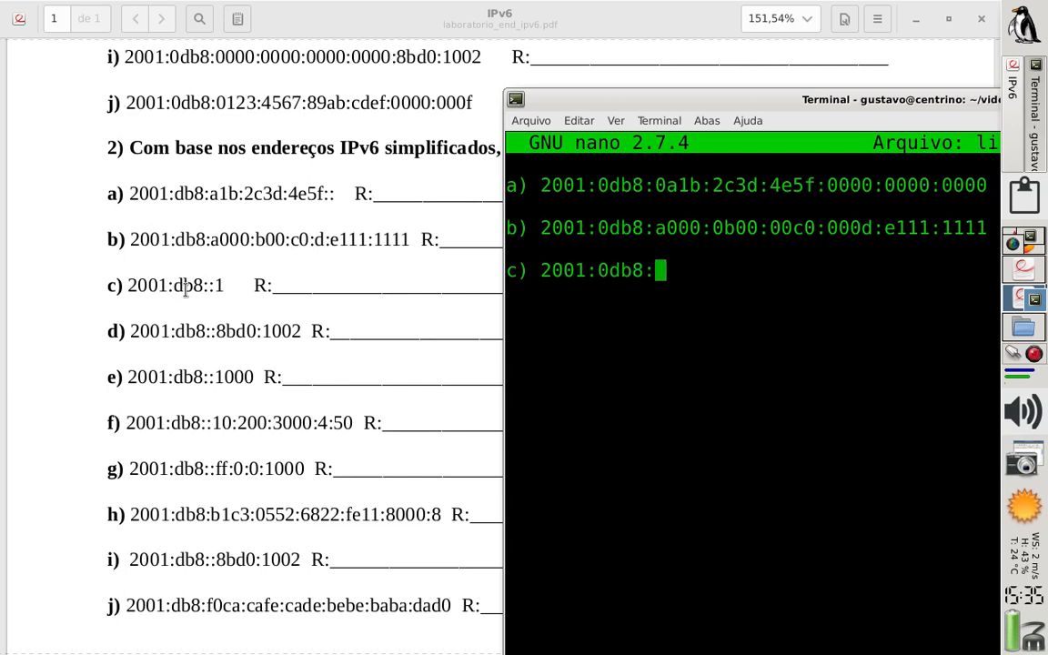
{"action": "type", "text": ":"}
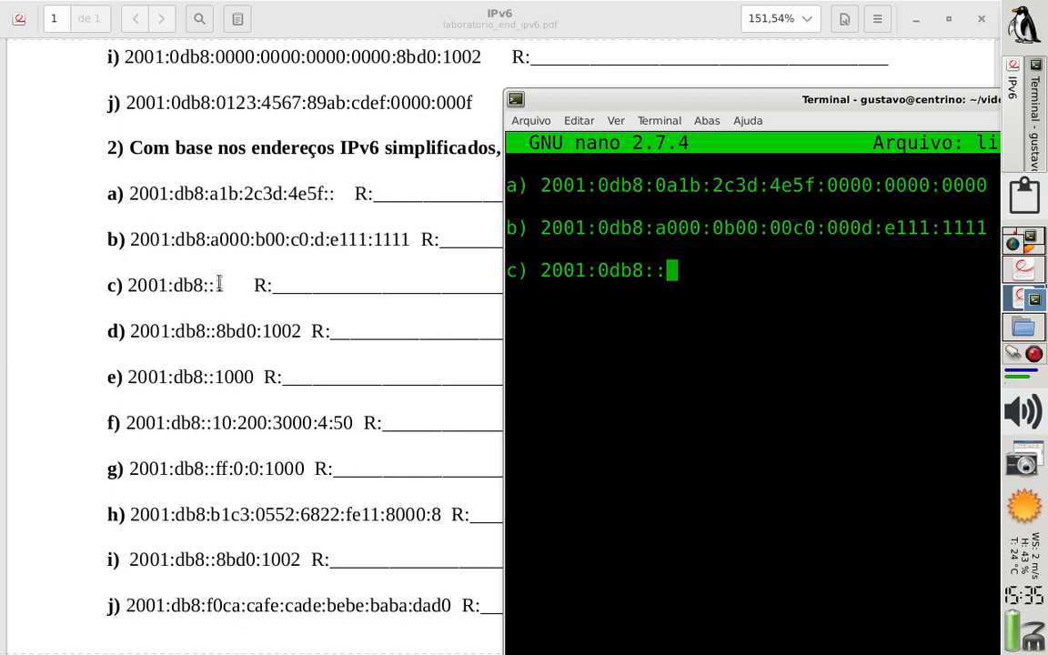
{"action": "type", "text": "0001"}
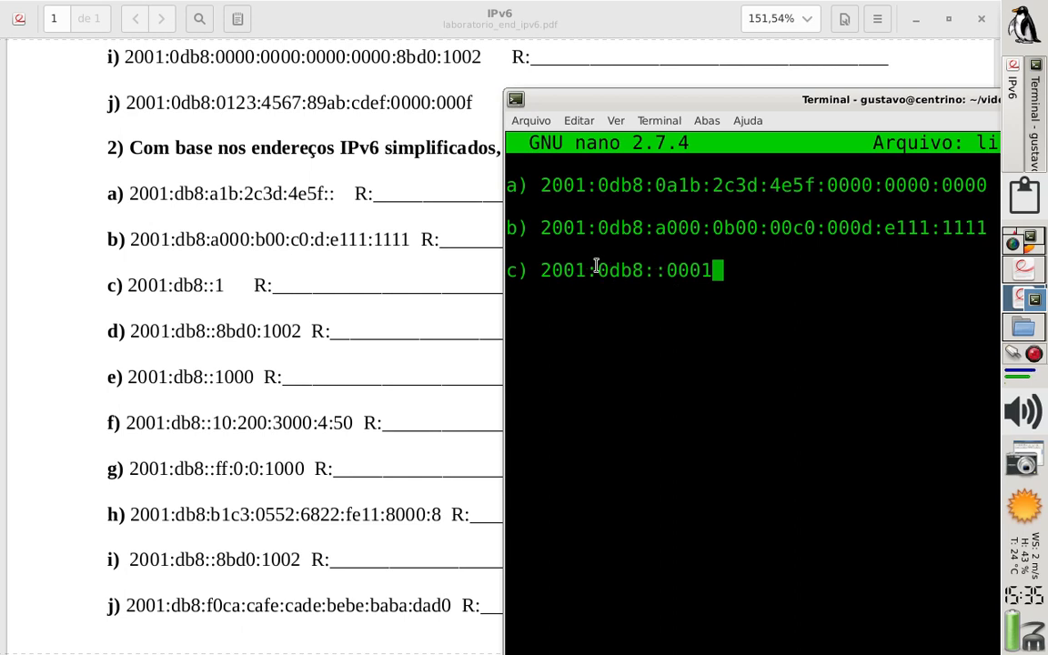
Expand the double colon in answer c) into five 0000 groups between 0db8 and 0001
{"action": "key", "text": "Left"}
{"action": "key", "text": "Left"}
{"action": "key", "text": "Left"}
{"action": "key", "text": "Left"}
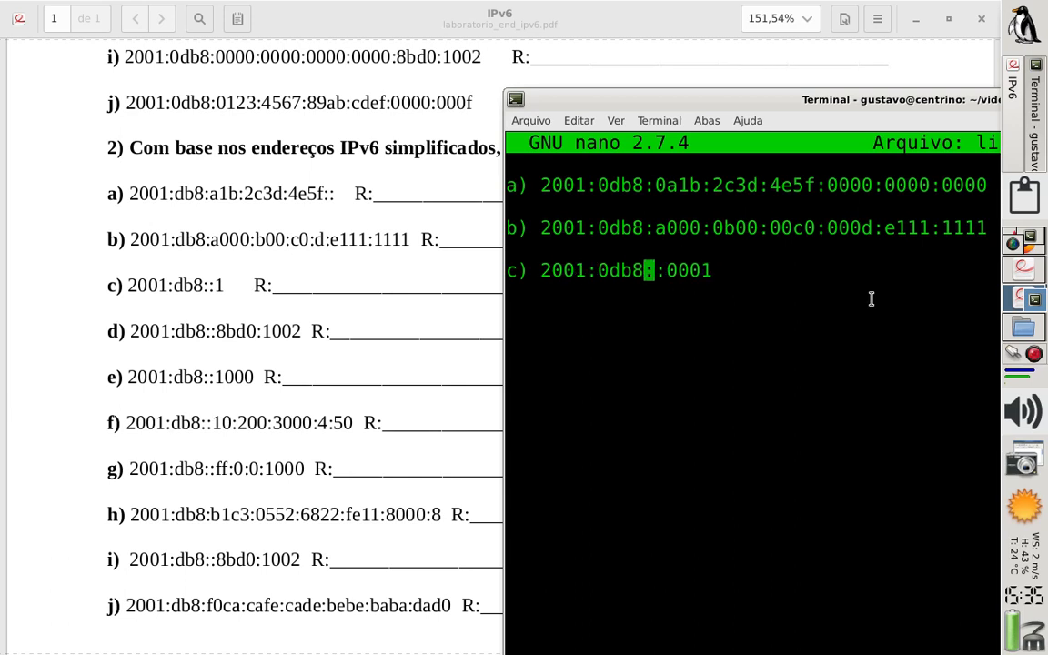
{"action": "key", "text": "Left"}
{"action": "type", "text": "0000"}
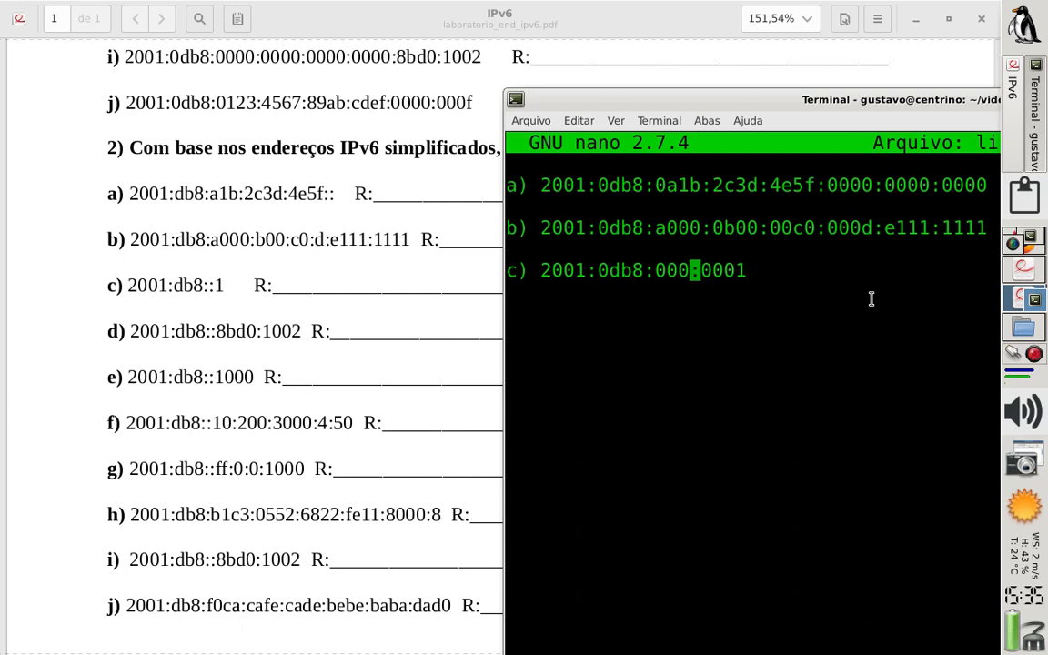
{"action": "type", "text": ":0000"}
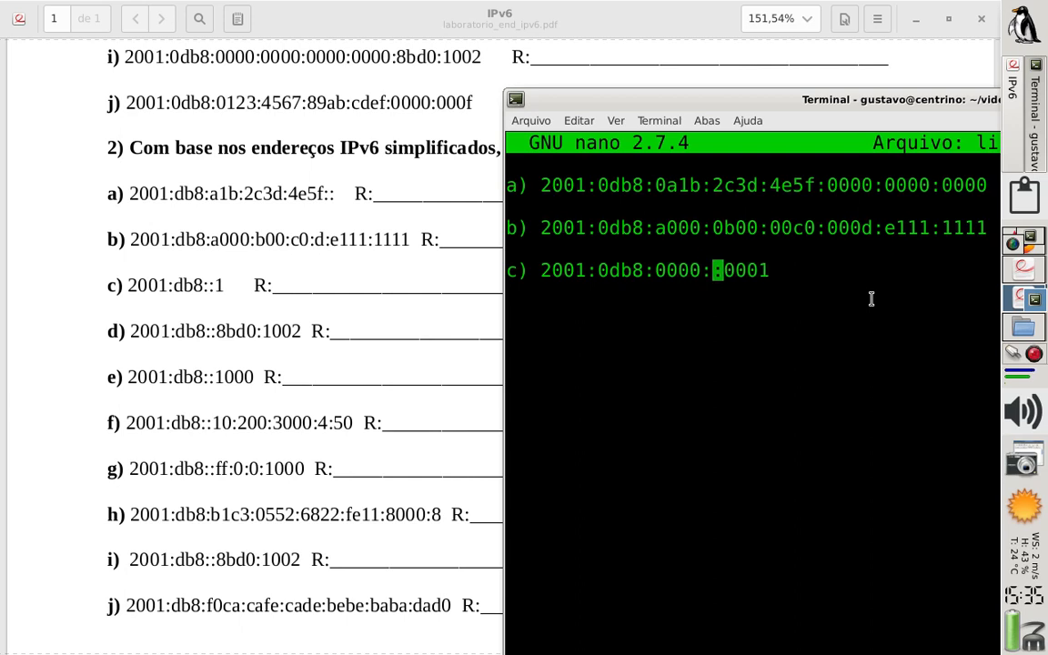
{"action": "type", "text": ":"}
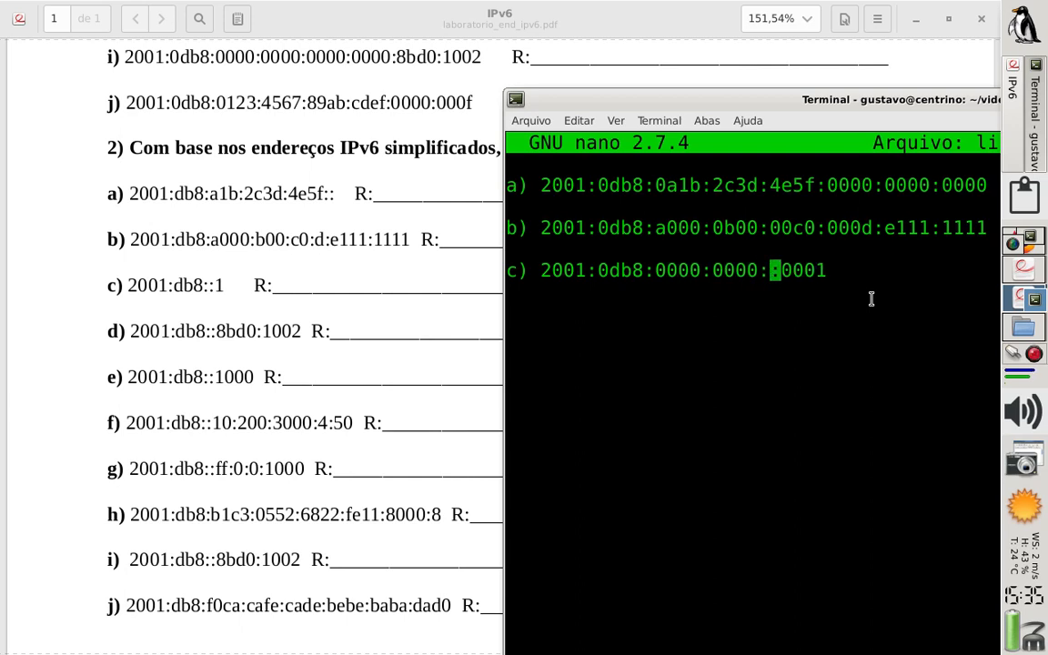
{"action": "type", "text": "0000:"}
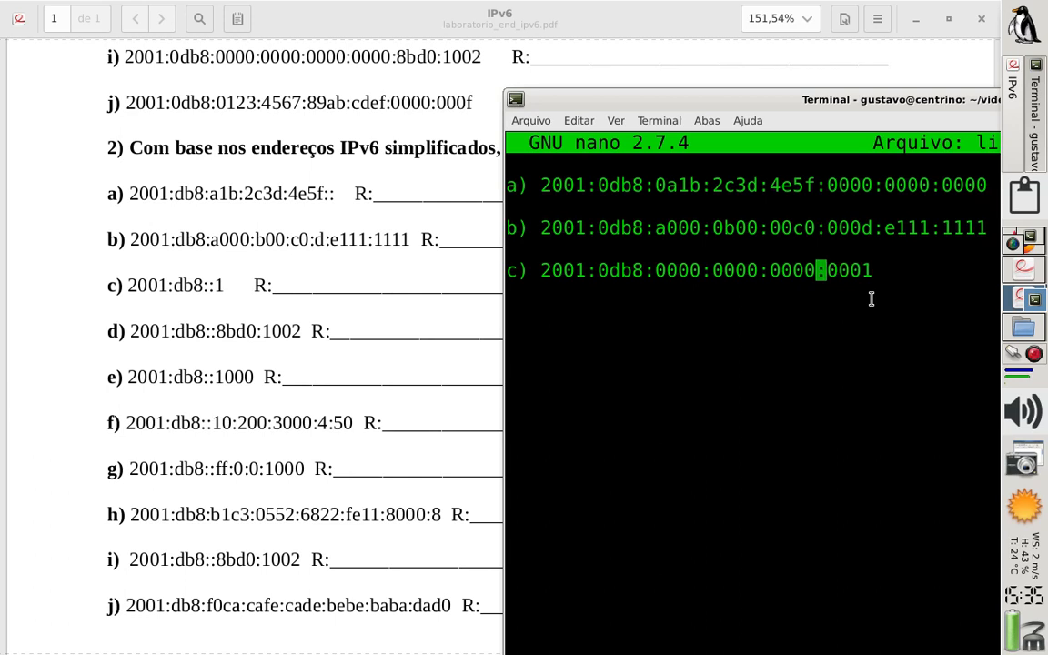
{"action": "type", "text": "0000:000"}
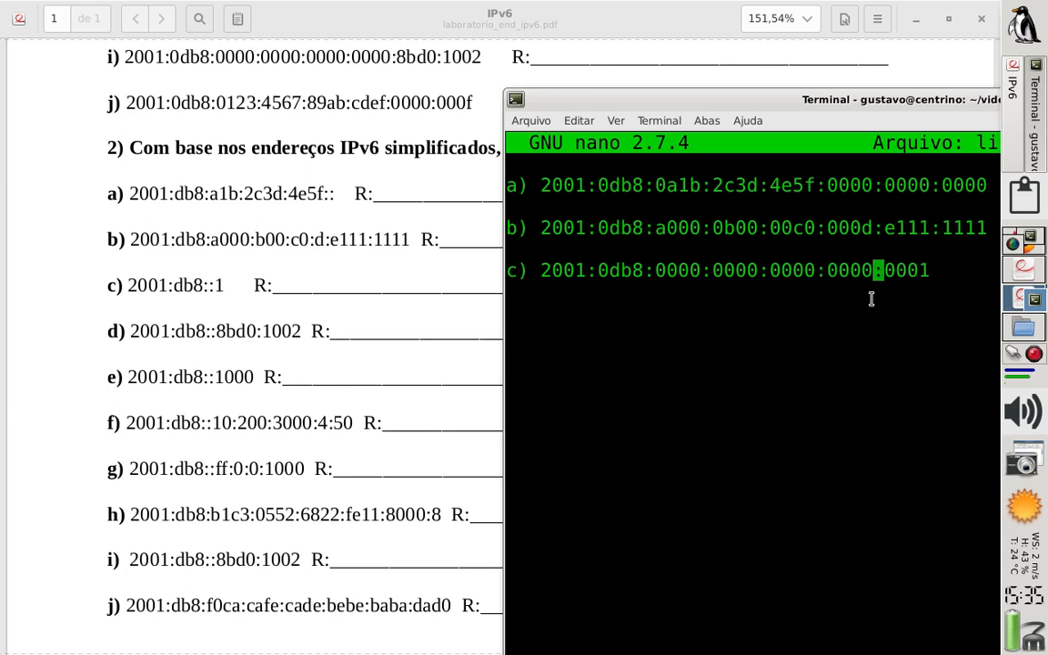
{"action": "type", "text": "0:000"}
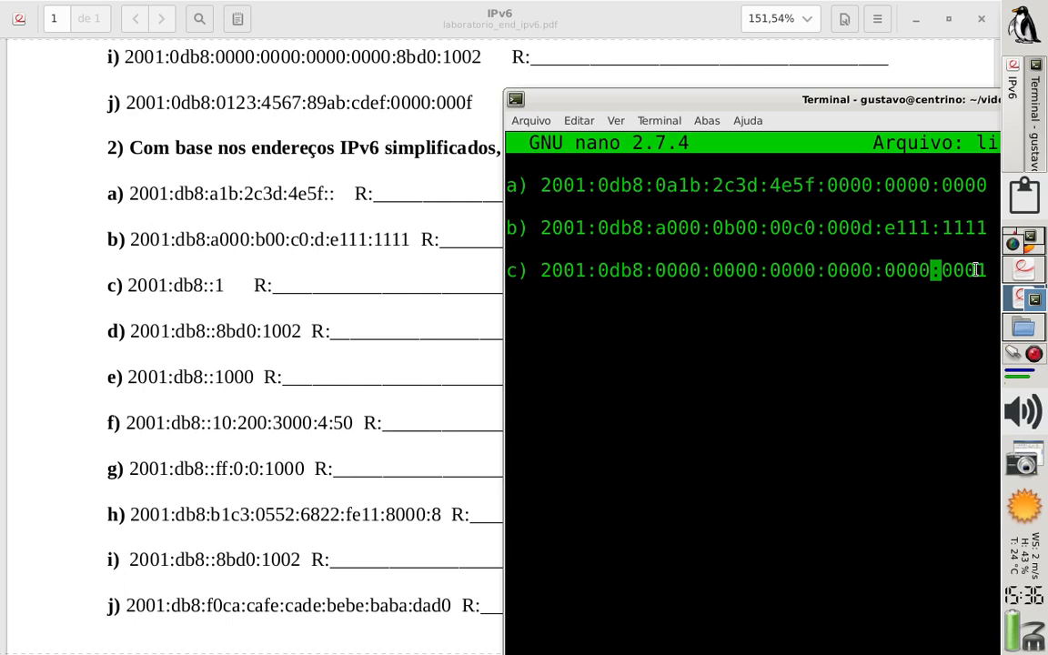
Add answer d) below c) after a blank line, writing it as 2001:0db8:8bd0:1002
{"action": "key", "text": "Right"}
{"action": "key", "text": "Right"}
{"action": "key", "text": "Right"}
{"action": "key", "text": "Right"}
{"action": "key", "text": "Right"}
{"action": "key", "text": "Return"}
{"action": "key", "text": "Return"}
{"action": "type", "text": "d)"}
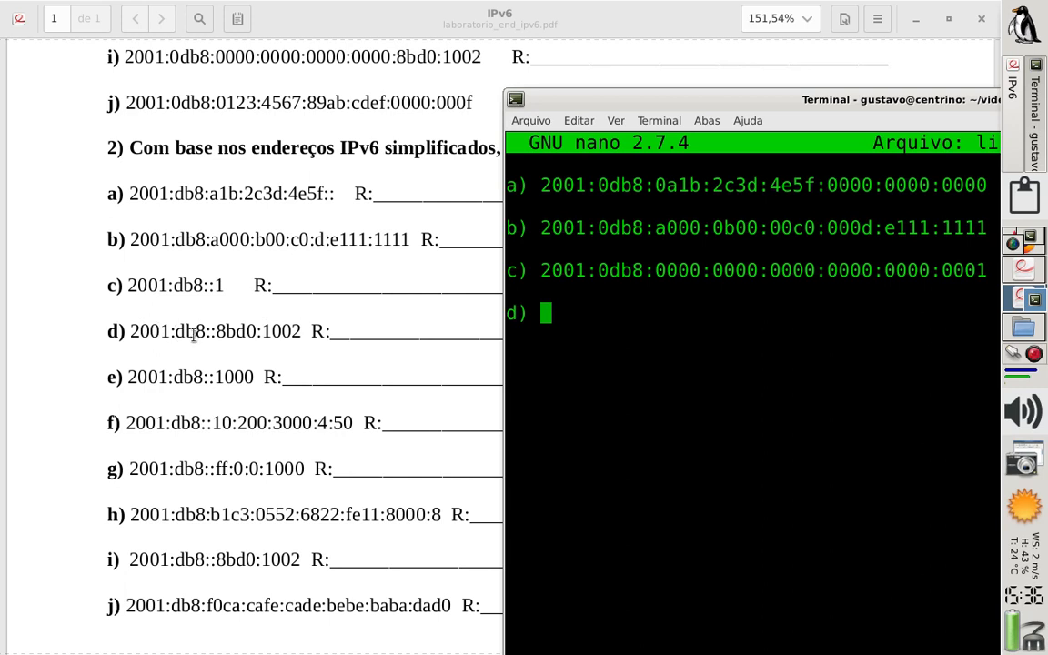
{"action": "type", "text": "200"}
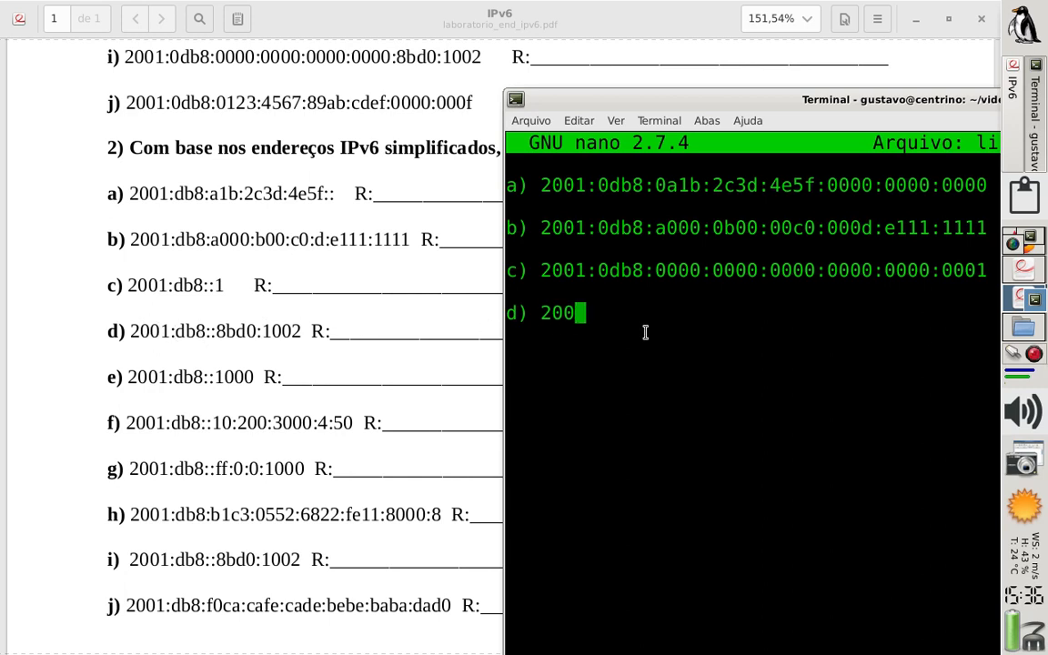
{"action": "type", "text": "1:0db8:"}
{"action": "type", "text": "8bd0"}
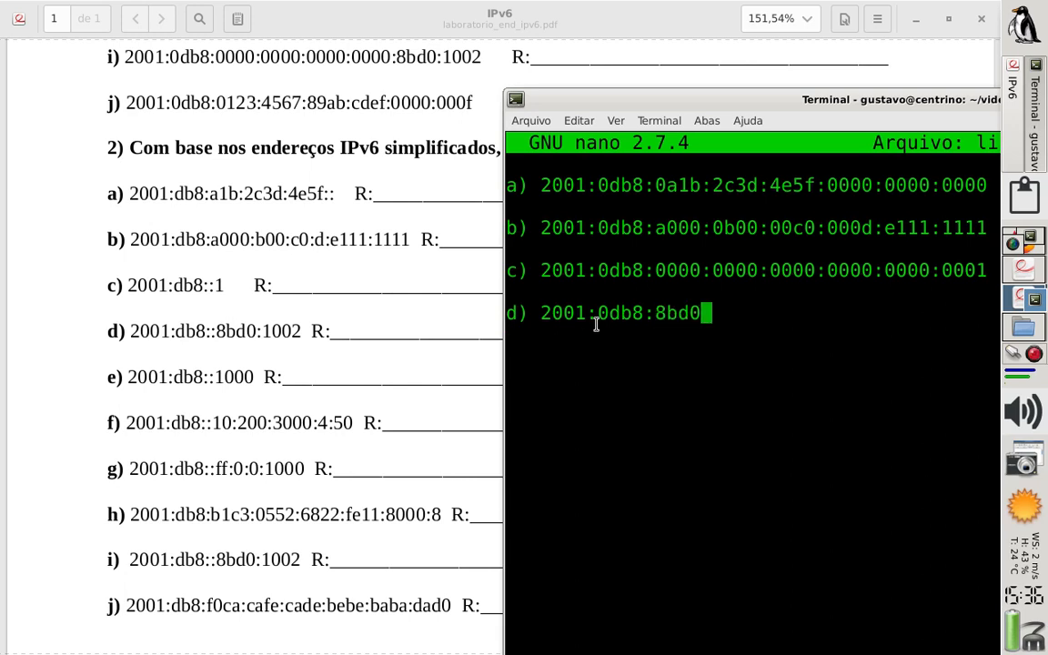
{"action": "type", "text": ":"}
{"action": "type", "text": "1002"}
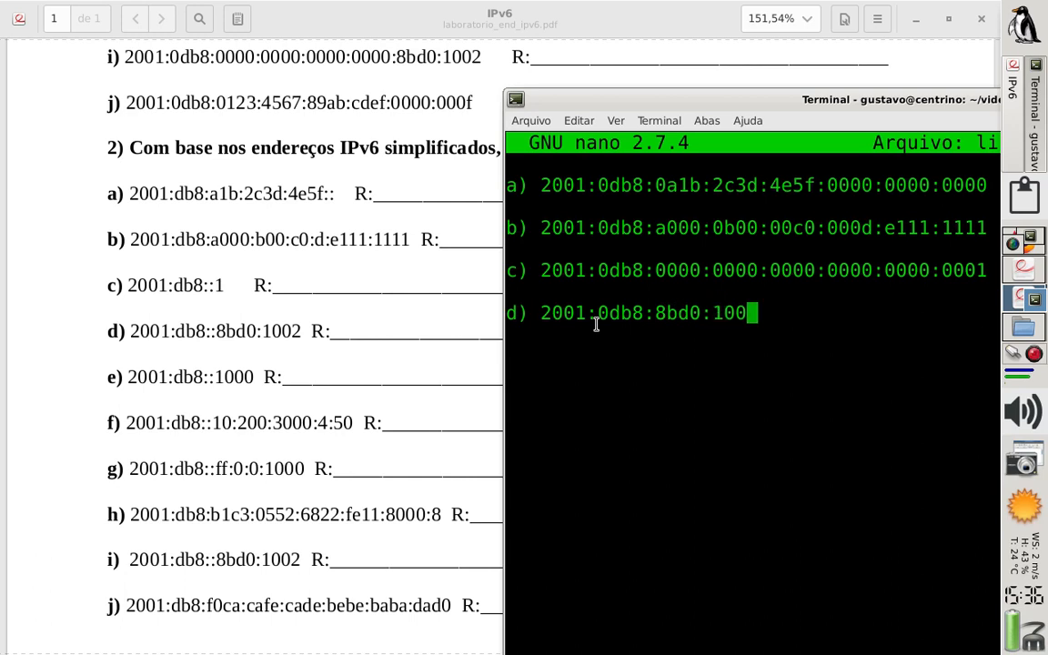
Try a double colon between 8bd0 and 1002 in answer d), and remove both colons again
{"action": "key", "text": "Left"}
{"action": "key", "text": "Left"}
{"action": "key", "text": "Left"}
{"action": "key", "text": "Left"}
{"action": "key", "text": "Left"}
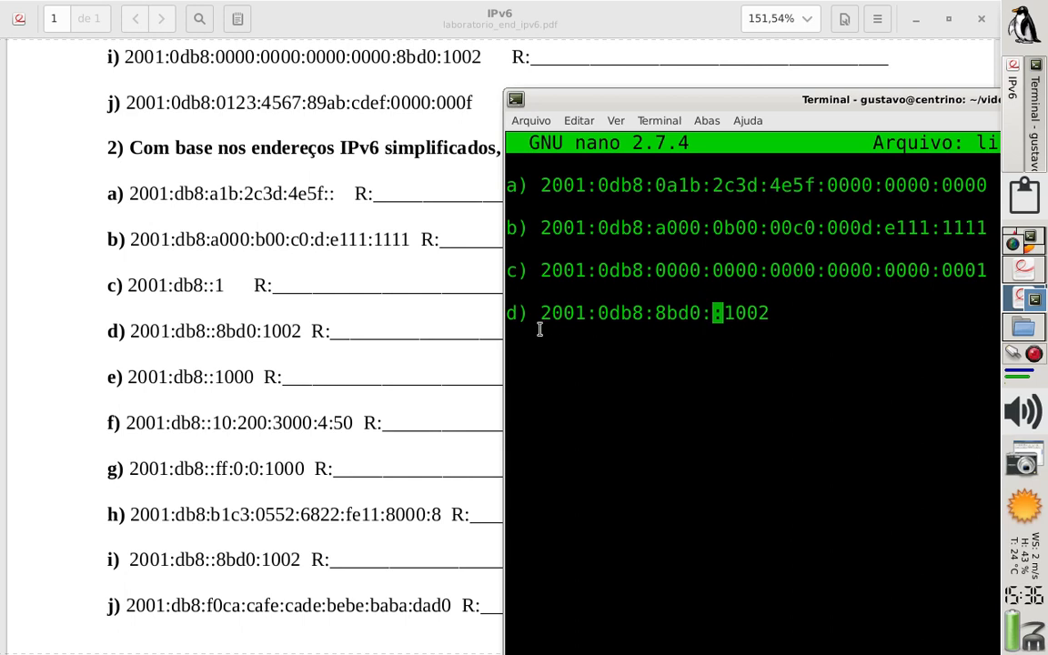
{"action": "type", "text": ":"}
{"action": "key", "text": "Delete"}
{"action": "key", "text": "BackSpace"}
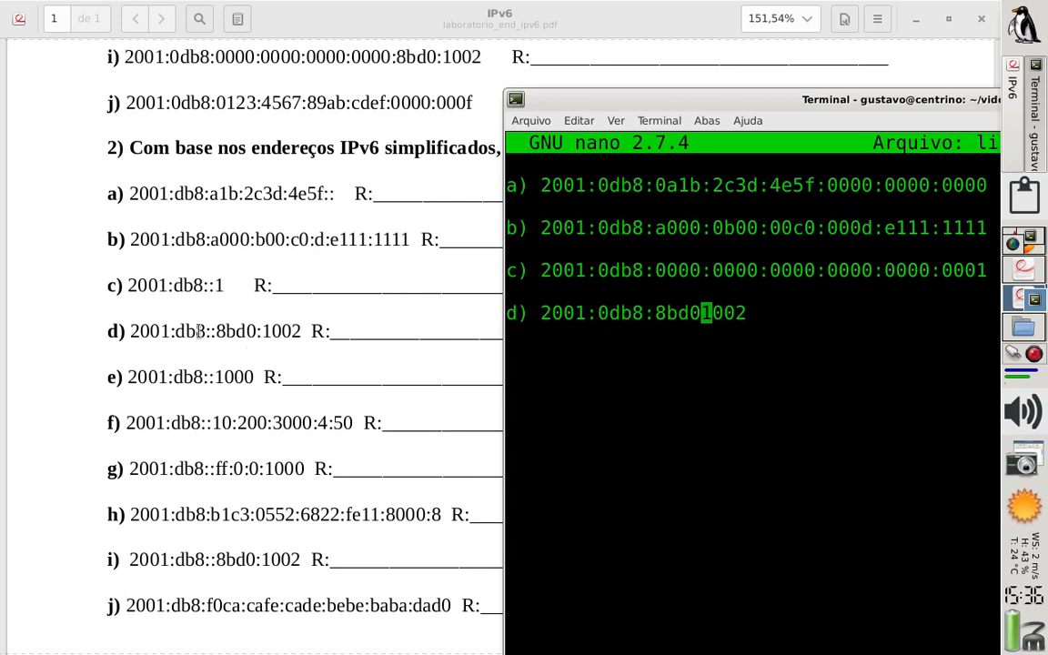
Correct answer d) to 2001:0db8::8bd0:1002, with a double colon after 0db8 and a single one before 1002
{"action": "key", "text": "Left"}
{"action": "key", "text": "Left"}
{"action": "key", "text": "Left"}
{"action": "key", "text": "Left"}
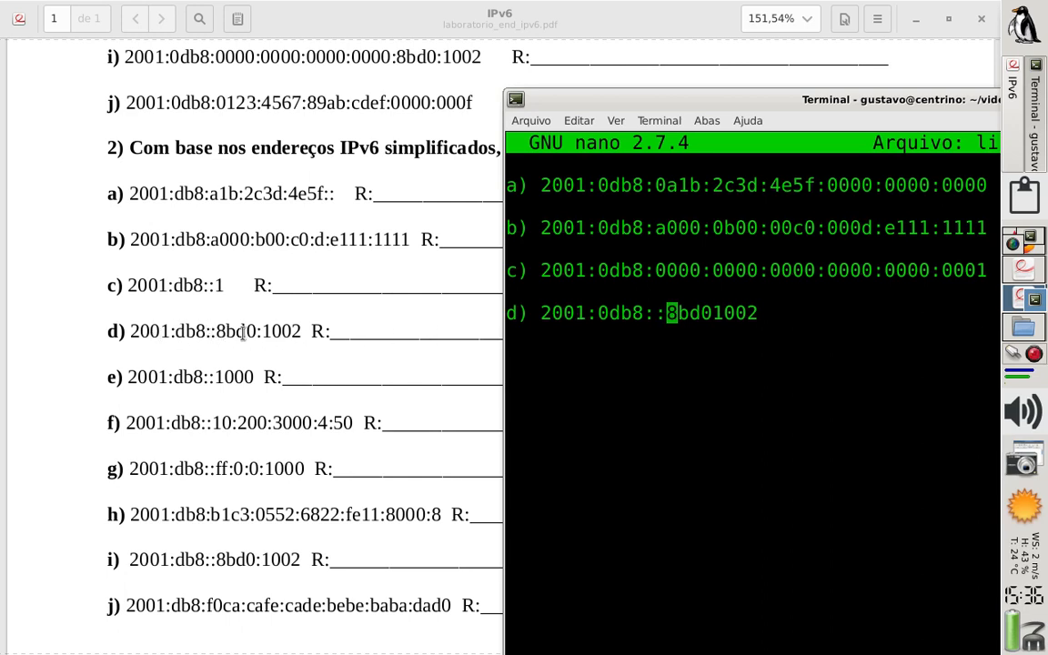
{"action": "key", "text": "Right"}
{"action": "key", "text": "Right"}
{"action": "key", "text": "Right"}
{"action": "key", "text": "Right"}
{"action": "type", "text": ":"}
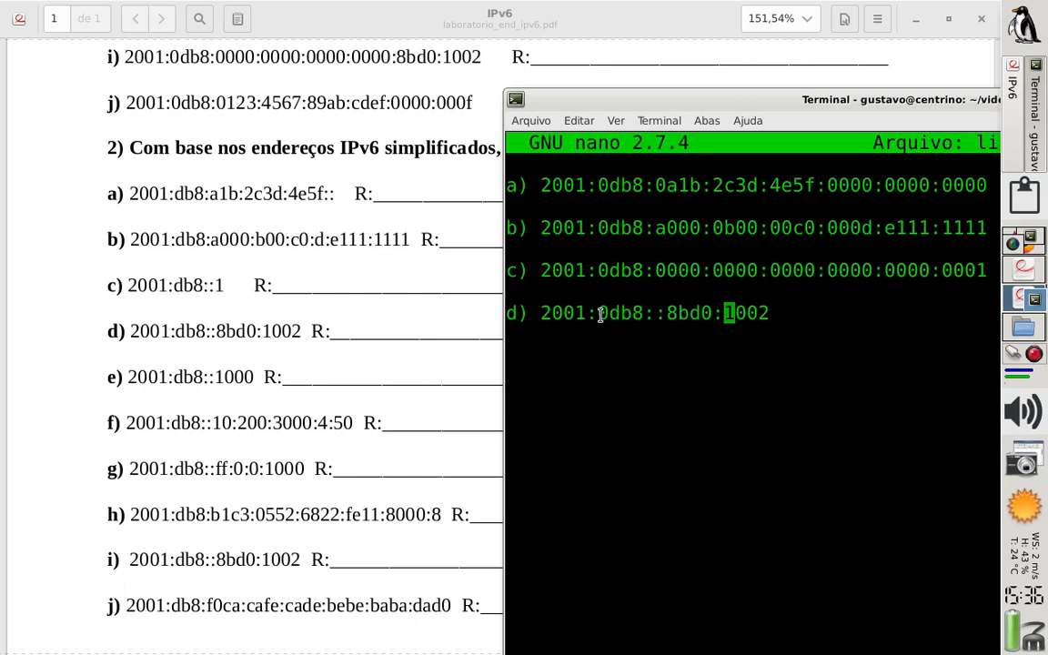
Expand the double colon in answer d) into four 0000 groups between 0db8 and 8bd0
{"action": "key", "text": "Left"}
{"action": "key", "text": "Left"}
{"action": "key", "text": "Left"}
{"action": "key", "text": "Left"}
{"action": "key", "text": "Left"}
{"action": "key", "text": "Left"}
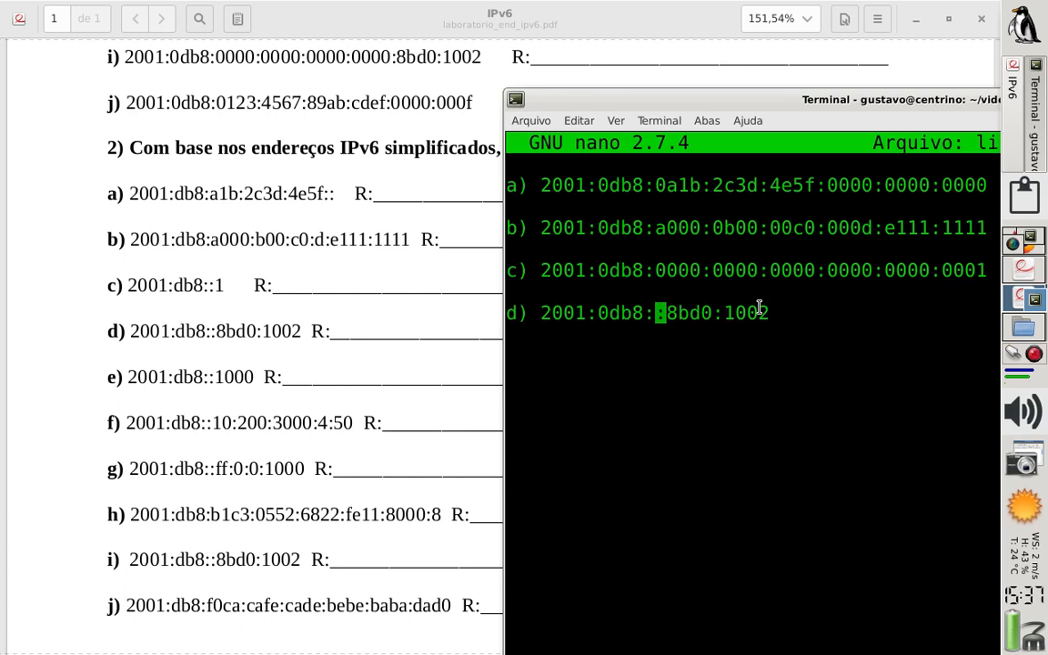
{"action": "type", "text": "0000"}
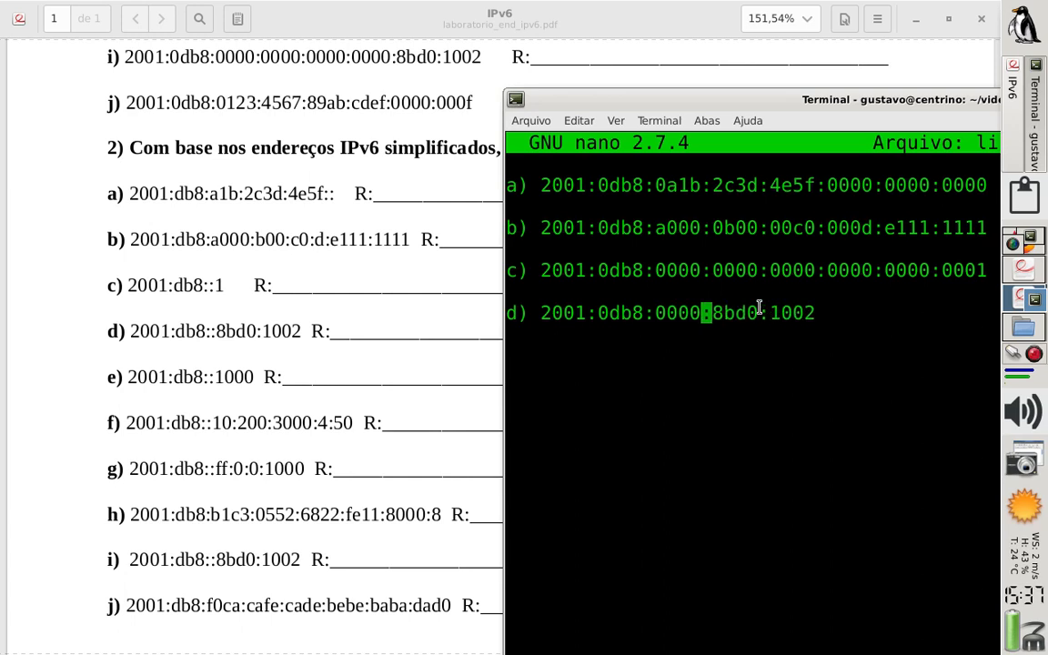
{"action": "type", "text": ":0000"}
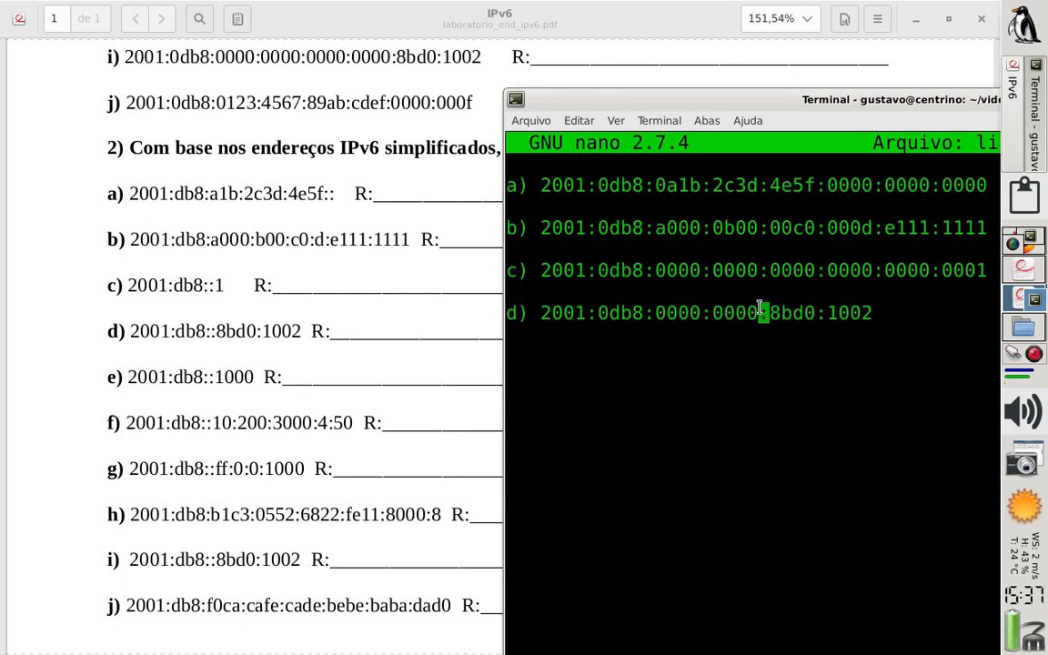
{"action": "type", "text": ":0000:"}
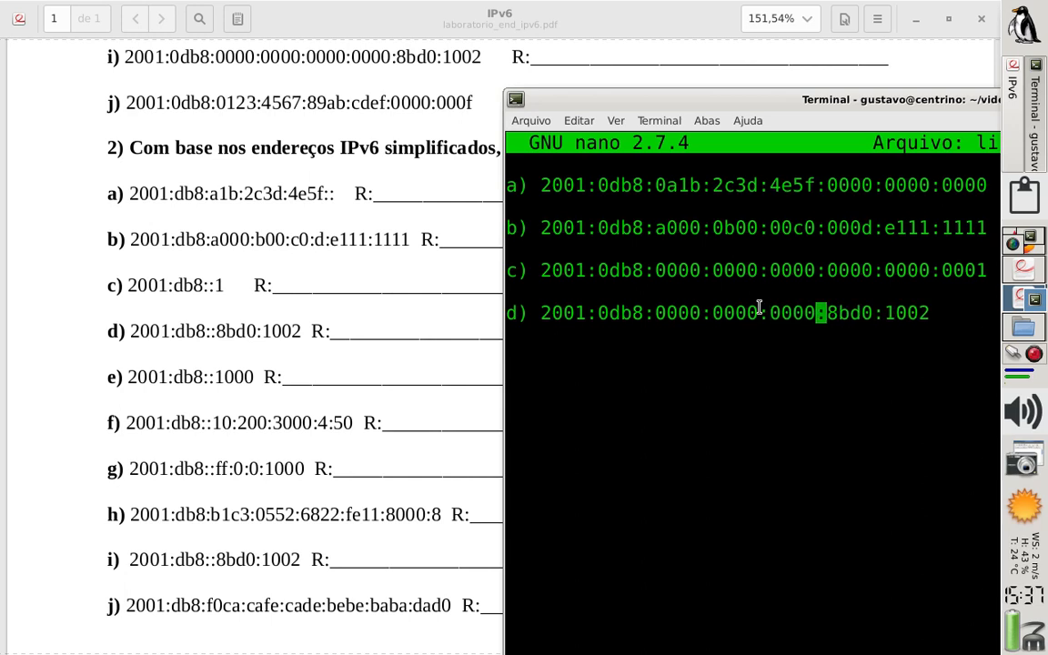
{"action": "type", "text": "0000:"}
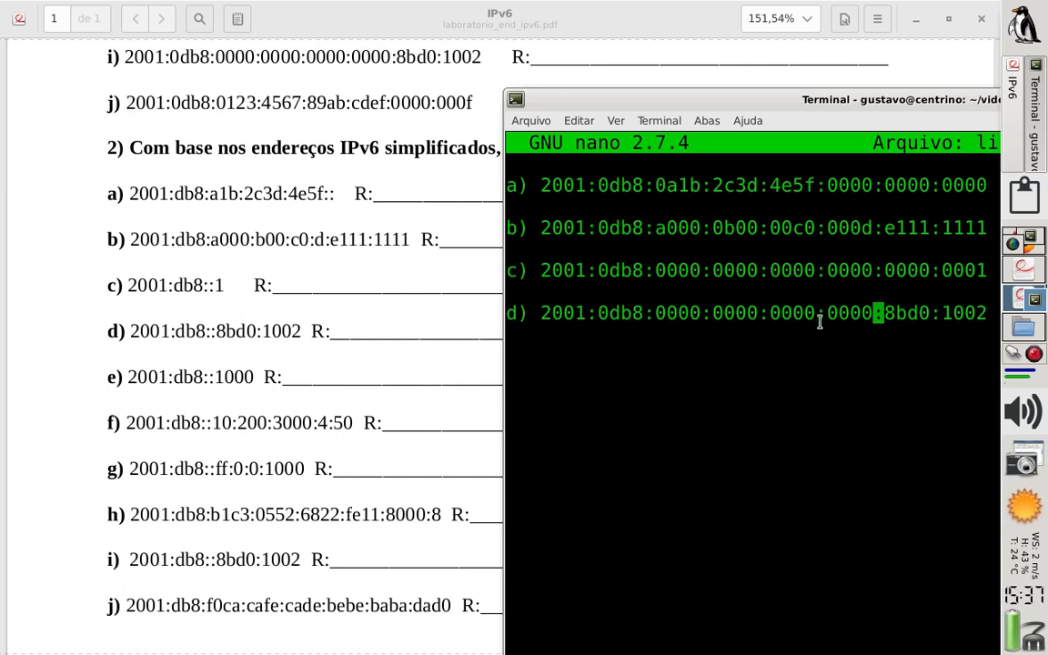
Add answer e) below d) after a blank line, writing it as 2001:0db8::1000
{"action": "key", "text": "Right"}
{"action": "key", "text": "Right"}
{"action": "key", "text": "Right"}
{"action": "key", "text": "Right"}
{"action": "key", "text": "Right"}
{"action": "key", "text": "Right"}
{"action": "key", "text": "Right"}
{"action": "key", "text": "Right"}
{"action": "key", "text": "Right"}
{"action": "key", "text": "Right"}
{"action": "key", "text": "Right"}
{"action": "type", "text": "e)"}
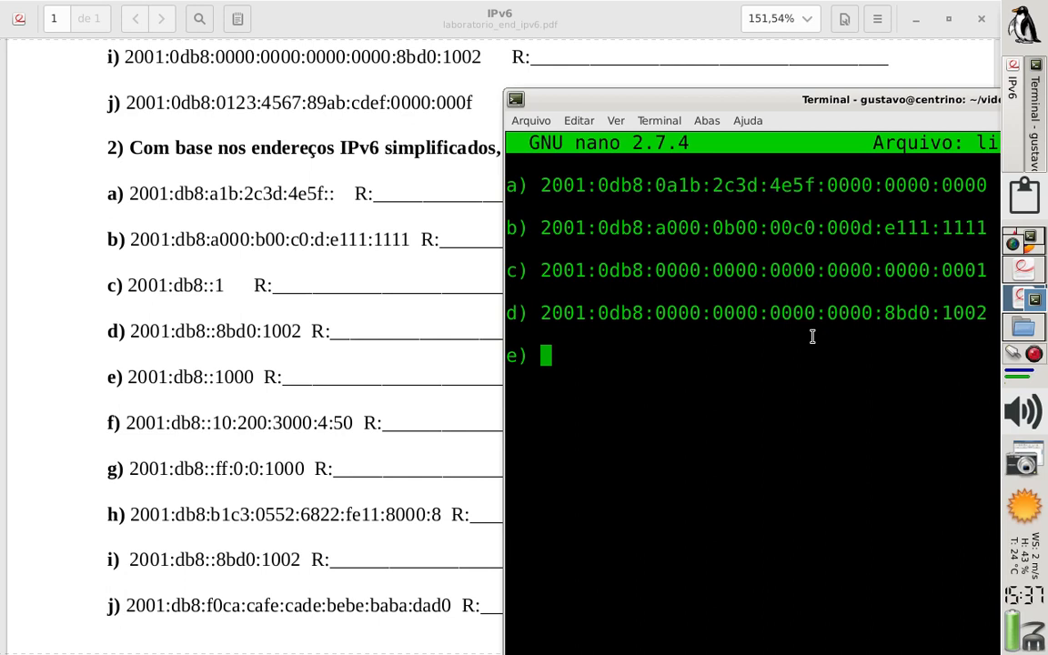
{"action": "type", "text": "2001:"}
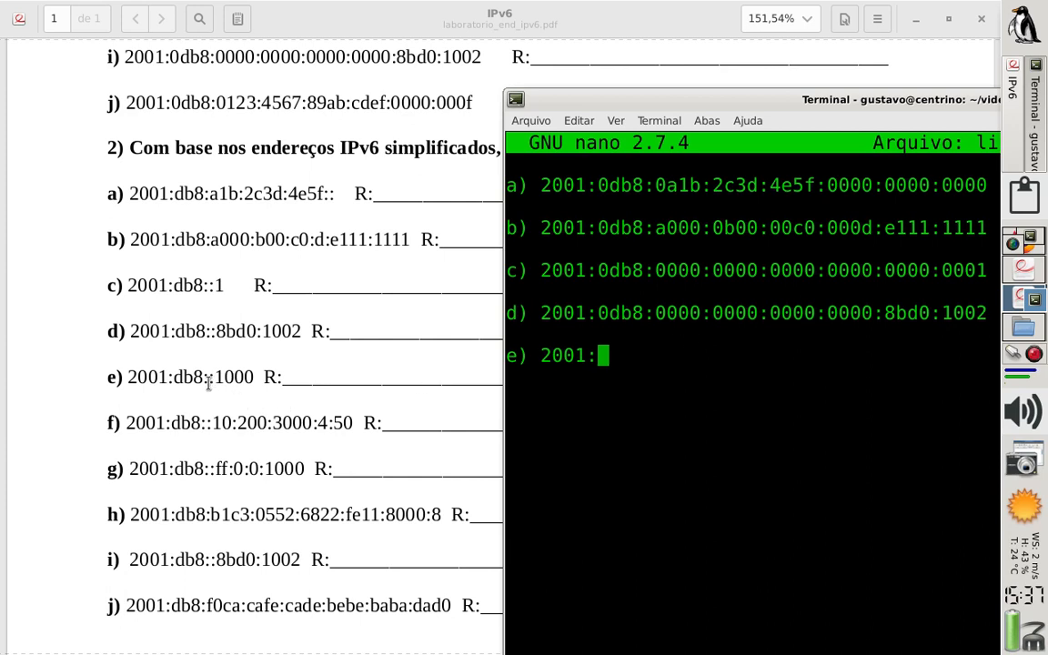
{"action": "type", "text": "0db8"}
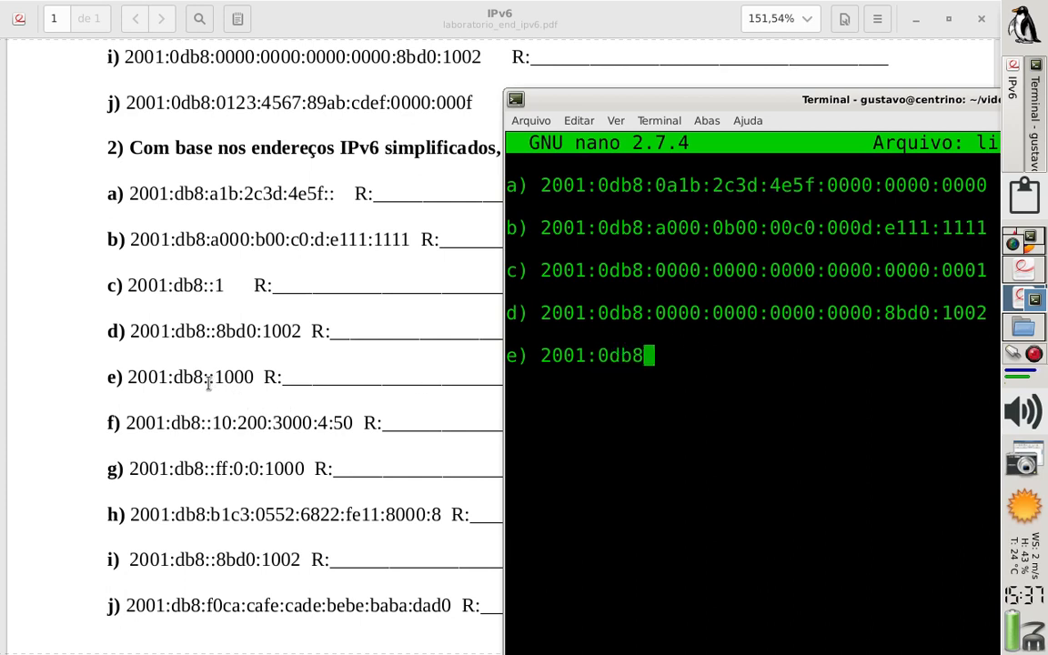
{"action": "type", "text": "::1000"}
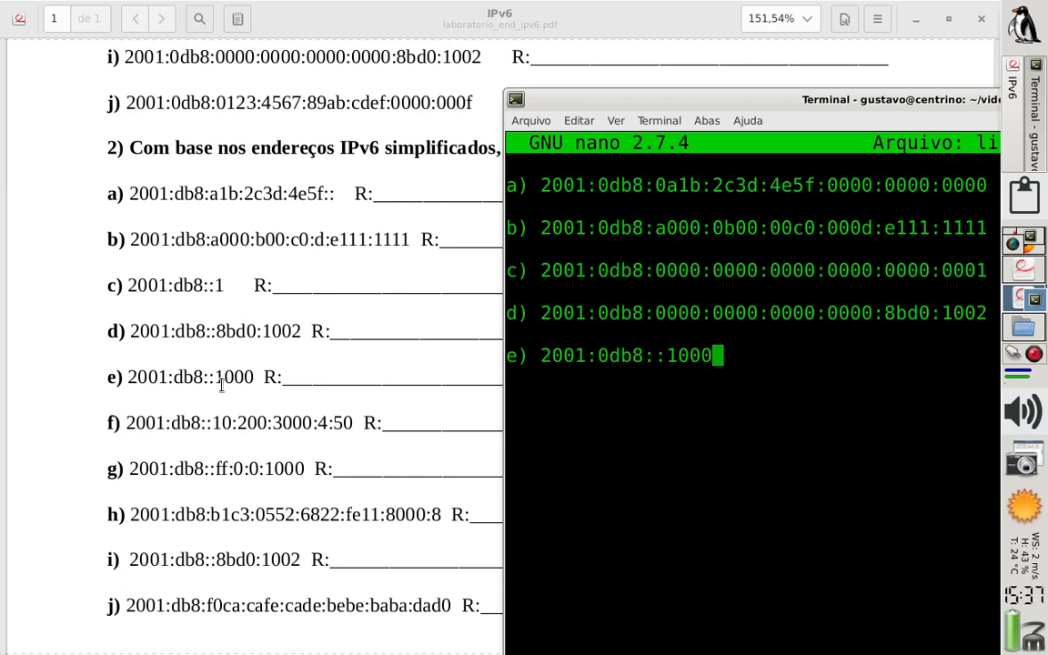
Expand the double colon in answer e) into five 0000 groups between 0db8 and 1000
{"action": "key", "text": "Left"}
{"action": "key", "text": "Left"}
{"action": "key", "text": "Left"}
{"action": "key", "text": "Left"}
{"action": "key", "text": "Left"}
{"action": "type", "text": "0000"}
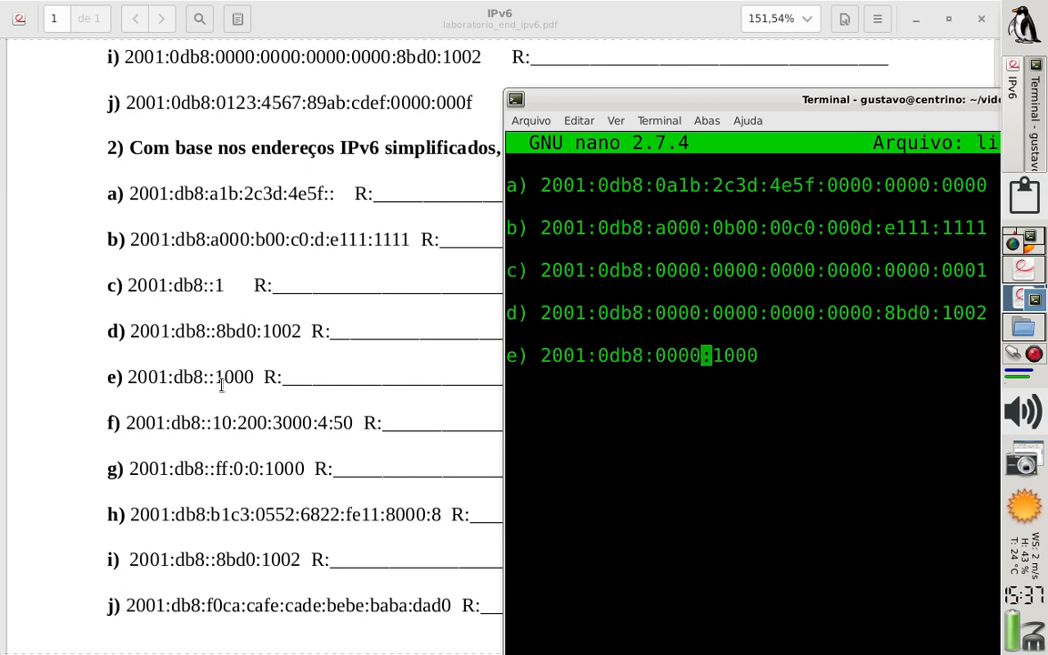
{"action": "type", "text": ":0000:"}
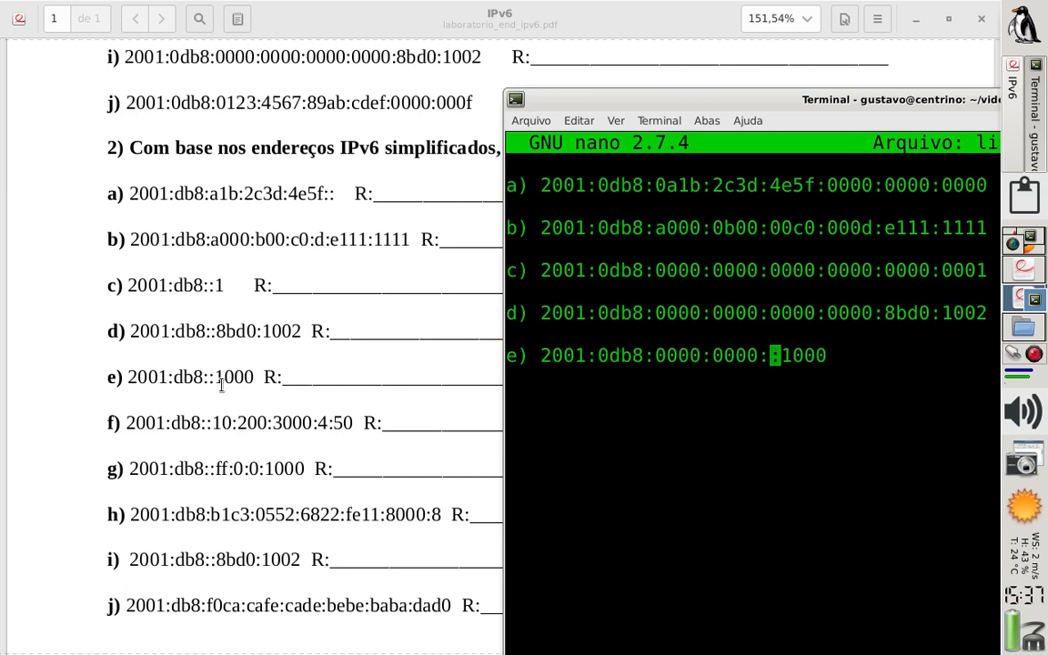
{"action": "type", "text": "0000"}
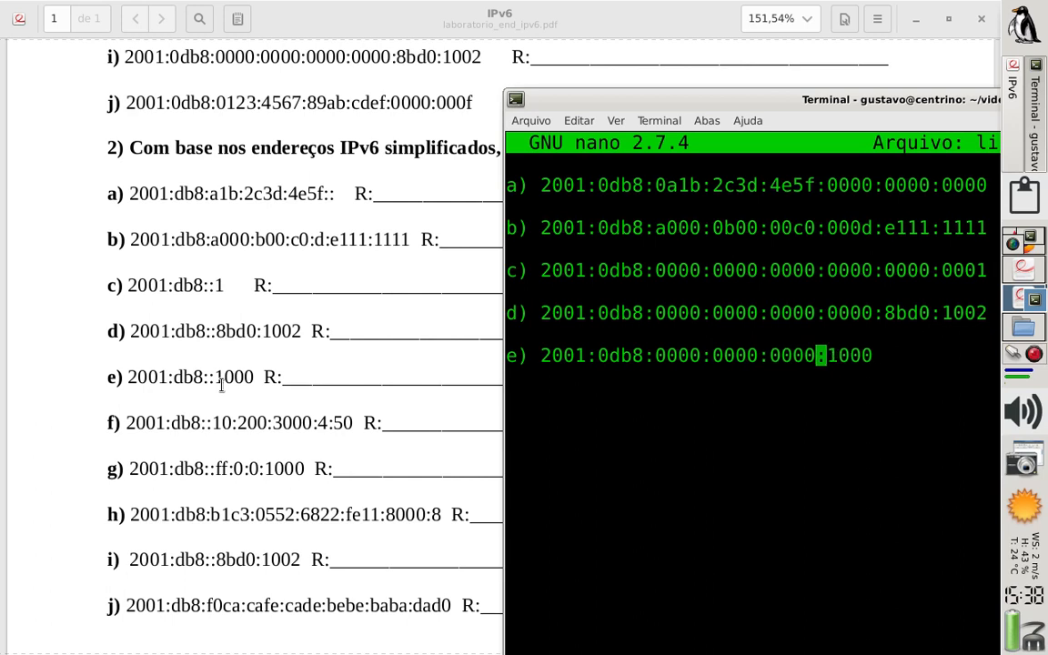
{"action": "type", "text": ":0000:0000:"}
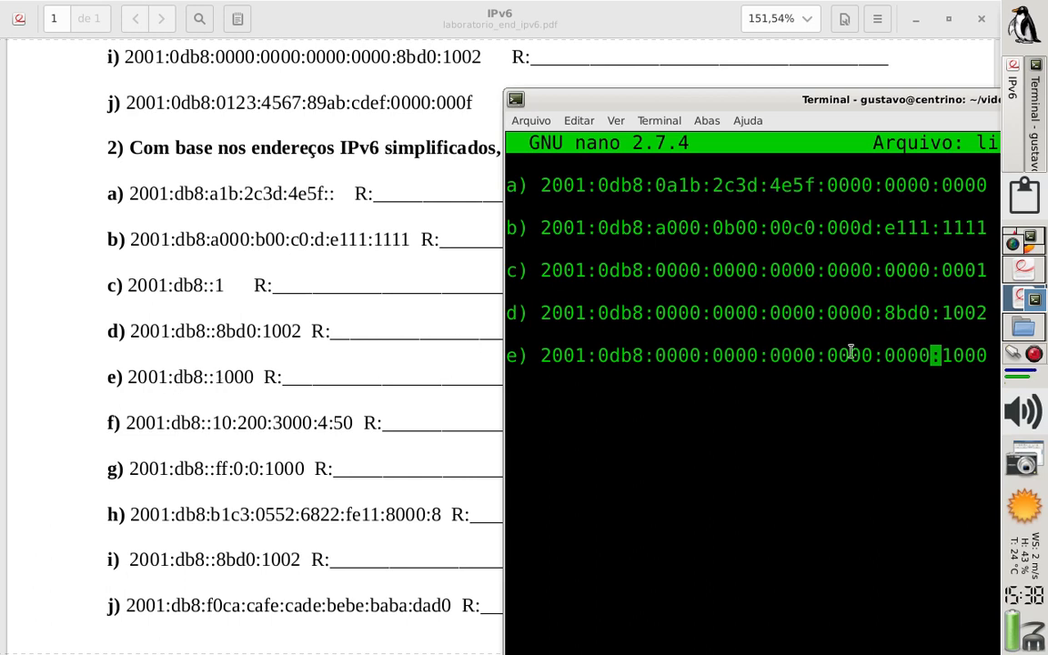
Add answer f) below e) after a blank line, starting it with 2001:0db8::
{"action": "key", "text": "Right"}
{"action": "key", "text": "Right"}
{"action": "key", "text": "Right"}
{"action": "key", "text": "Right"}
{"action": "key", "text": "Right"}
{"action": "key", "text": "Right"}
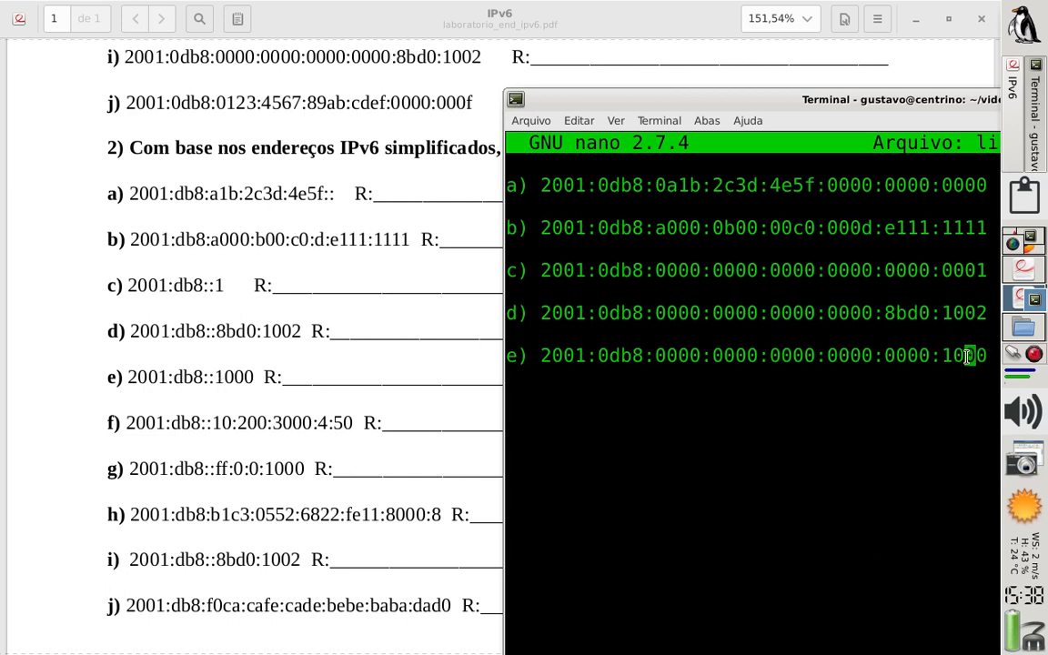
{"action": "type", "text": "f) 2001"}
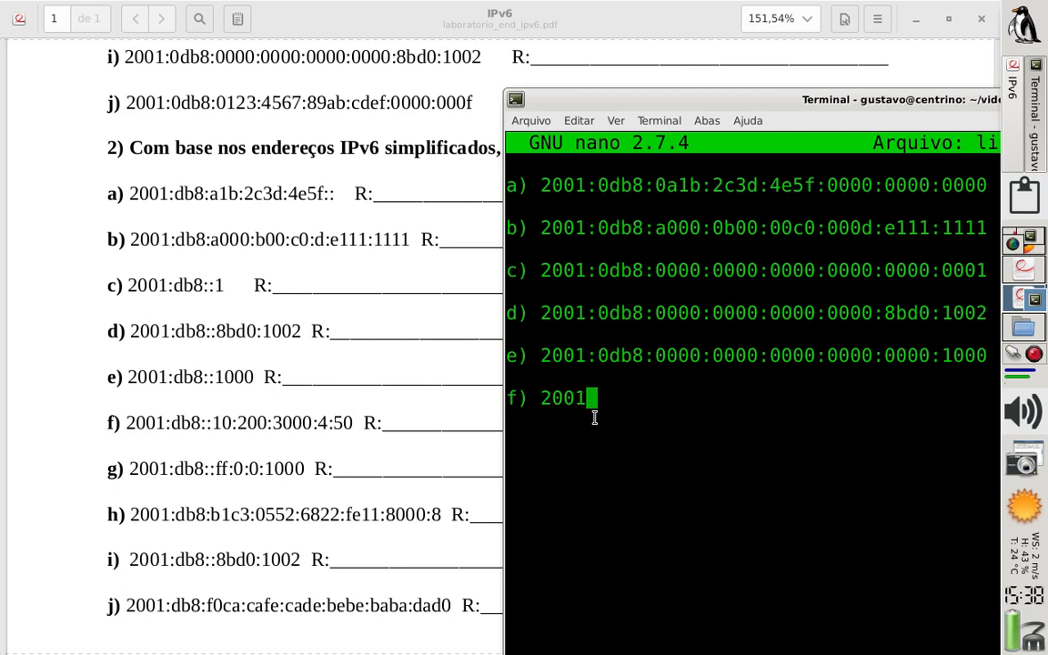
{"action": "type", "text": ":0db8:"}
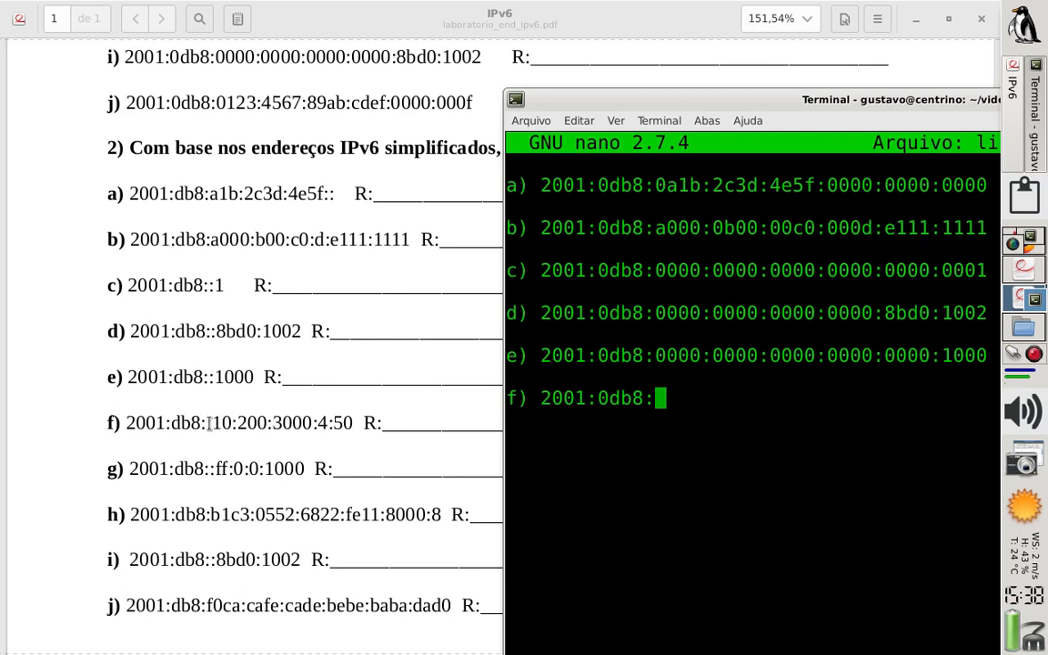
{"action": "type", "text": ":"}
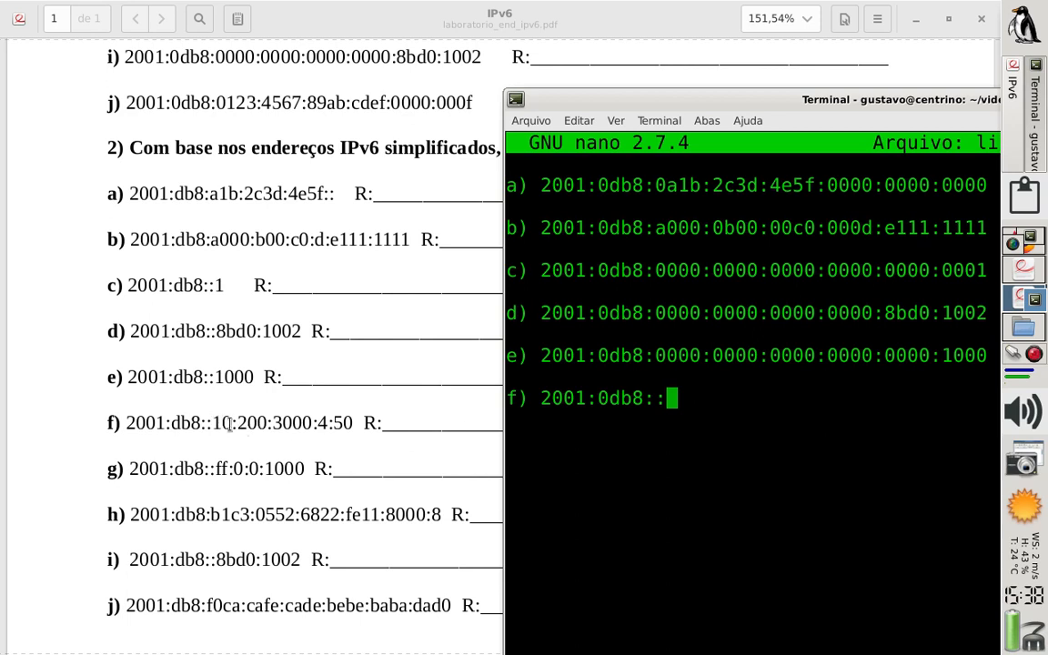
{"action": "type", "text": "0010:"}
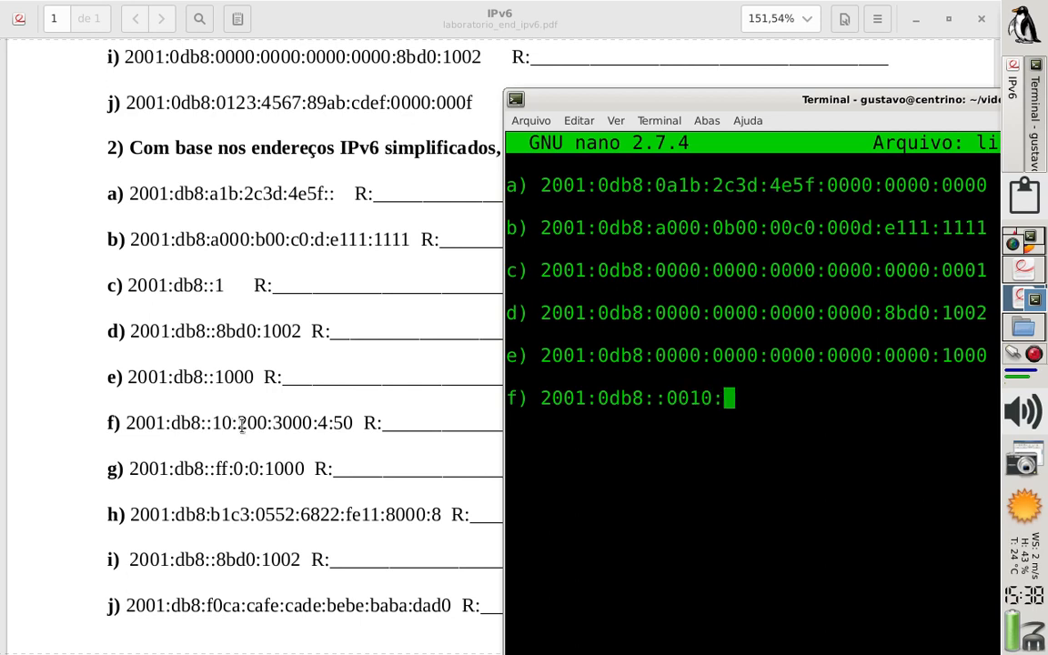
{"action": "type", "text": "0200:"}
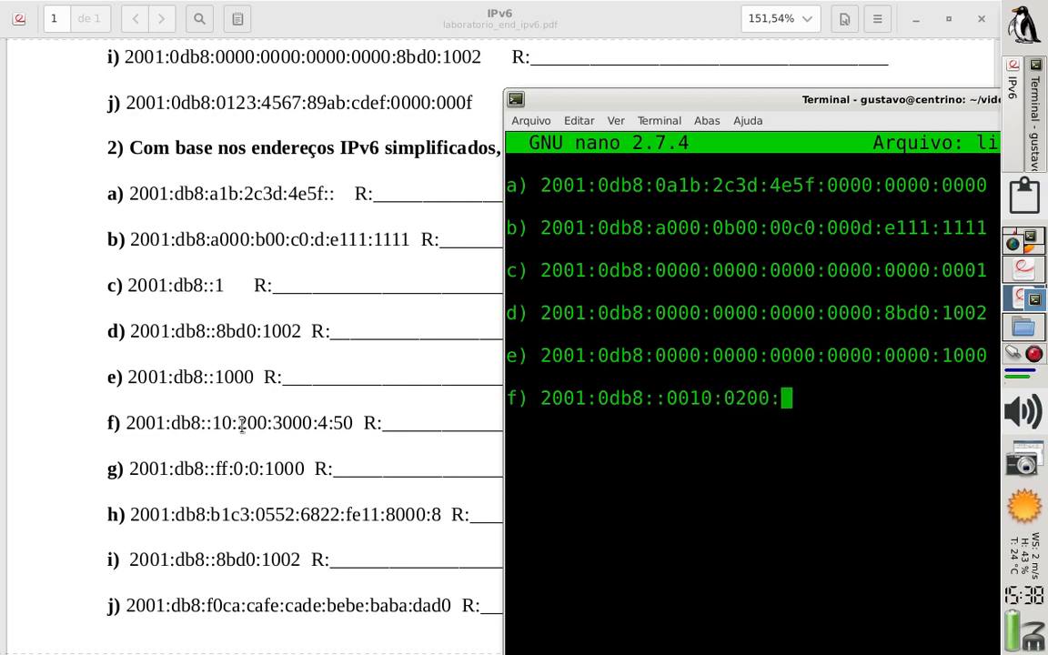
{"action": "type", "text": "3"}
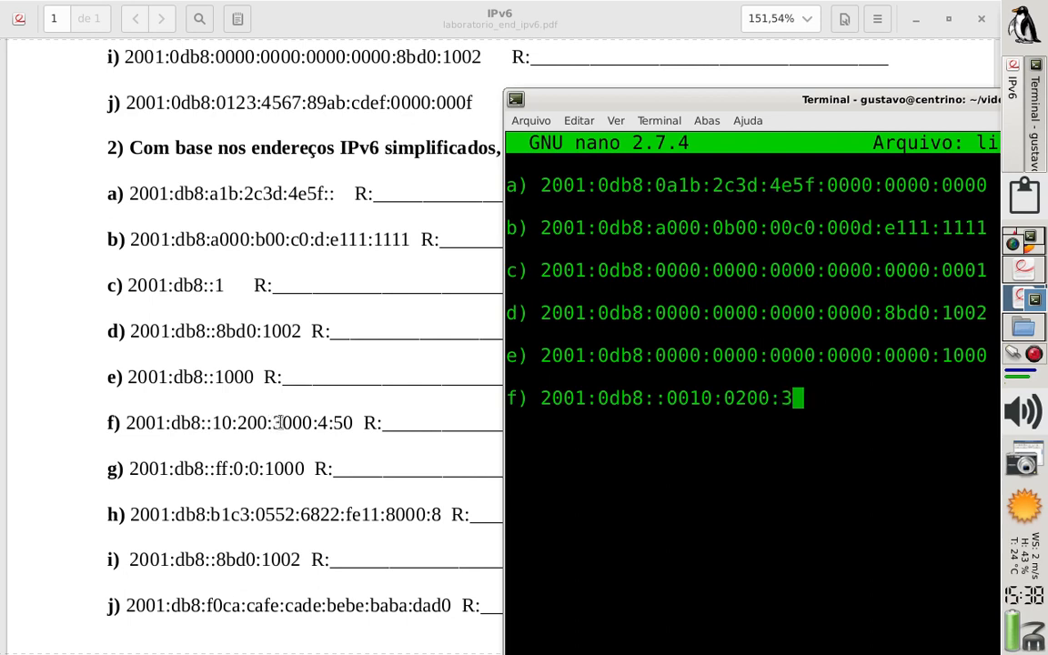
{"action": "type", "text": "000:"}
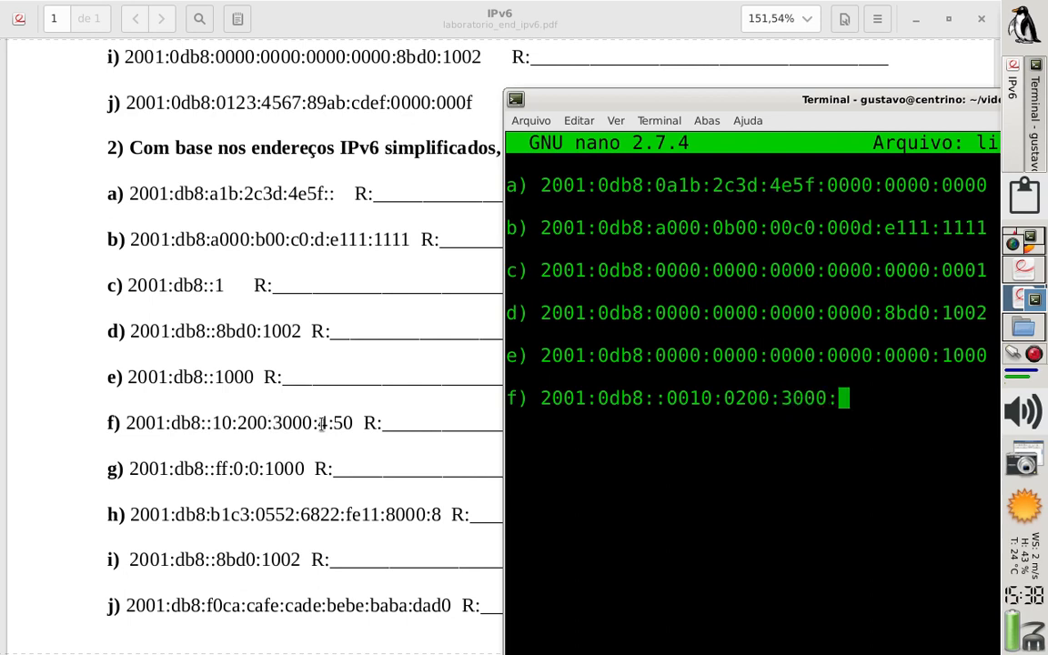
{"action": "type", "text": "00"}
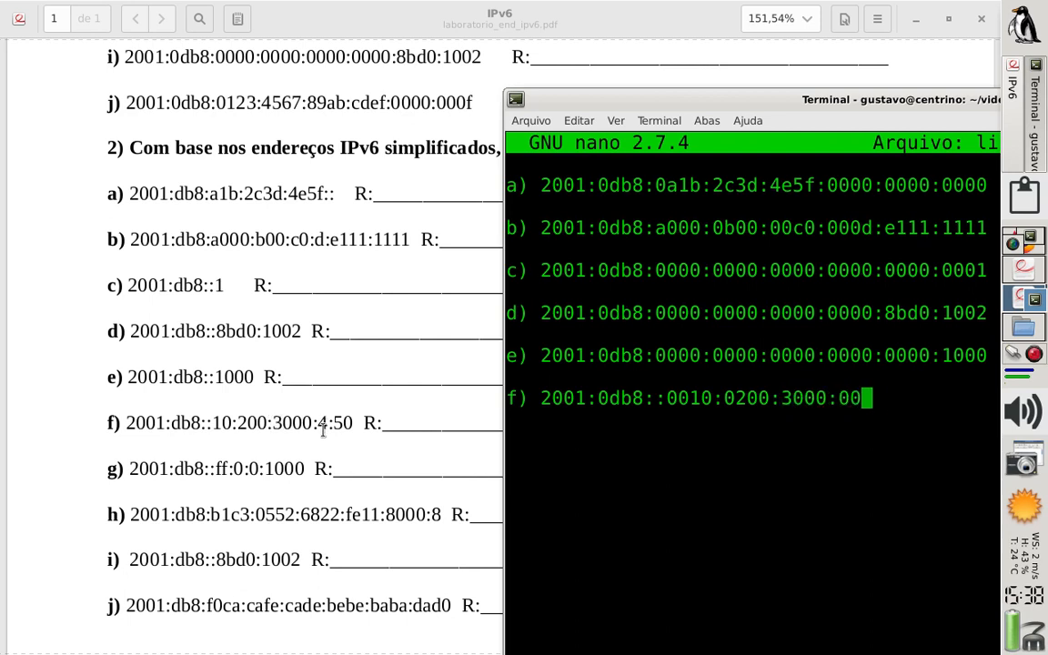
{"action": "type", "text": "04:"}
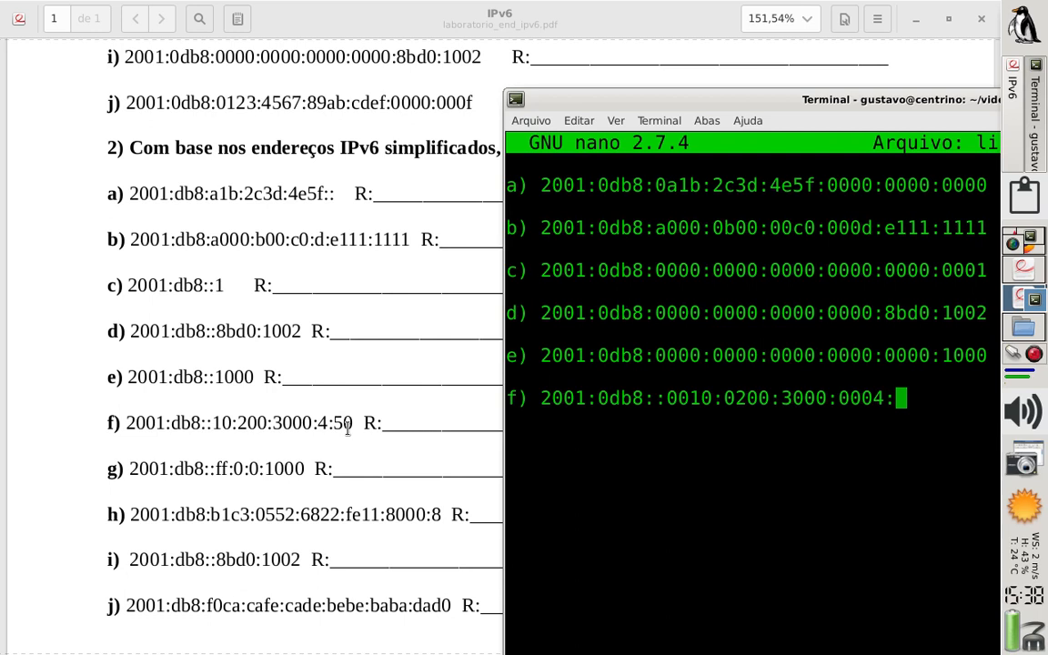
{"action": "type", "text": "0050"}
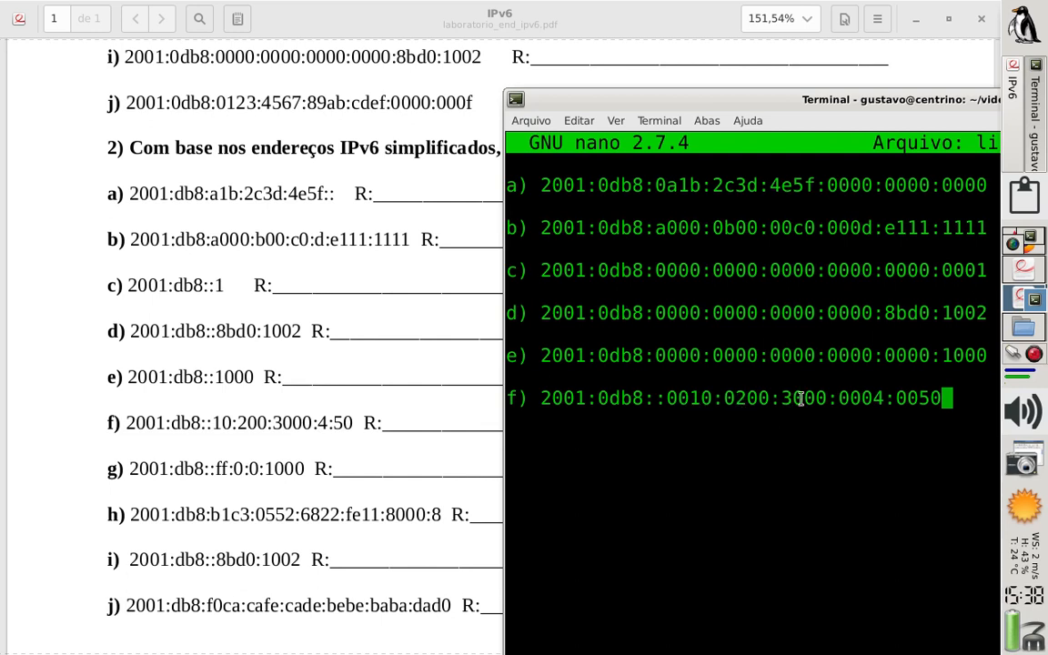
Expand the double colon in answer f) into one 0000 group between 0db8 and 0010
{"action": "key", "text": "Left"}
{"action": "key", "text": "Left"}
{"action": "key", "text": "Left"}
{"action": "key", "text": "Left"}
{"action": "key", "text": "Left"}
{"action": "key", "text": "Left"}
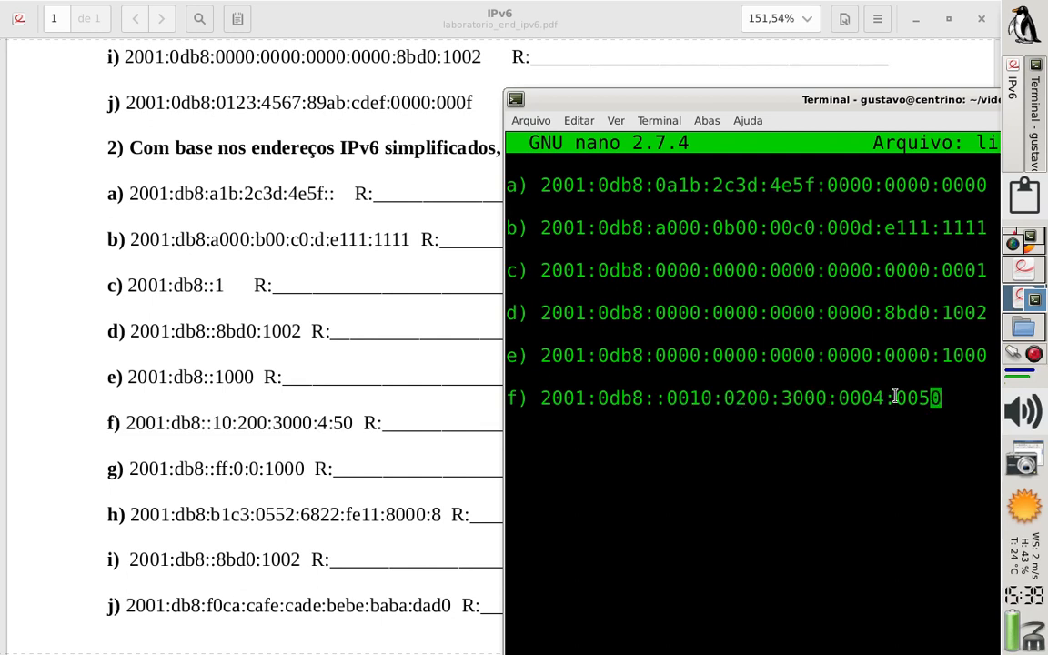
{"action": "key", "text": "Left"}
{"action": "key", "text": "Left"}
{"action": "key", "text": "Left"}
{"action": "key", "text": "Left"}
{"action": "key", "text": "Left"}
{"action": "key", "text": "Left"}
{"action": "key", "text": "Left"}
{"action": "key", "text": "Left"}
{"action": "key", "text": "Left"}
{"action": "key", "text": "Left"}
{"action": "key", "text": "Left"}
{"action": "key", "text": "Left"}
{"action": "key", "text": "Left"}
{"action": "key", "text": "Left"}
{"action": "key", "text": "Left"}
{"action": "key", "text": "Left"}
{"action": "key", "text": "Left"}
{"action": "key", "text": "Left"}
{"action": "key", "text": "Left"}
{"action": "type", "text": "0000"}
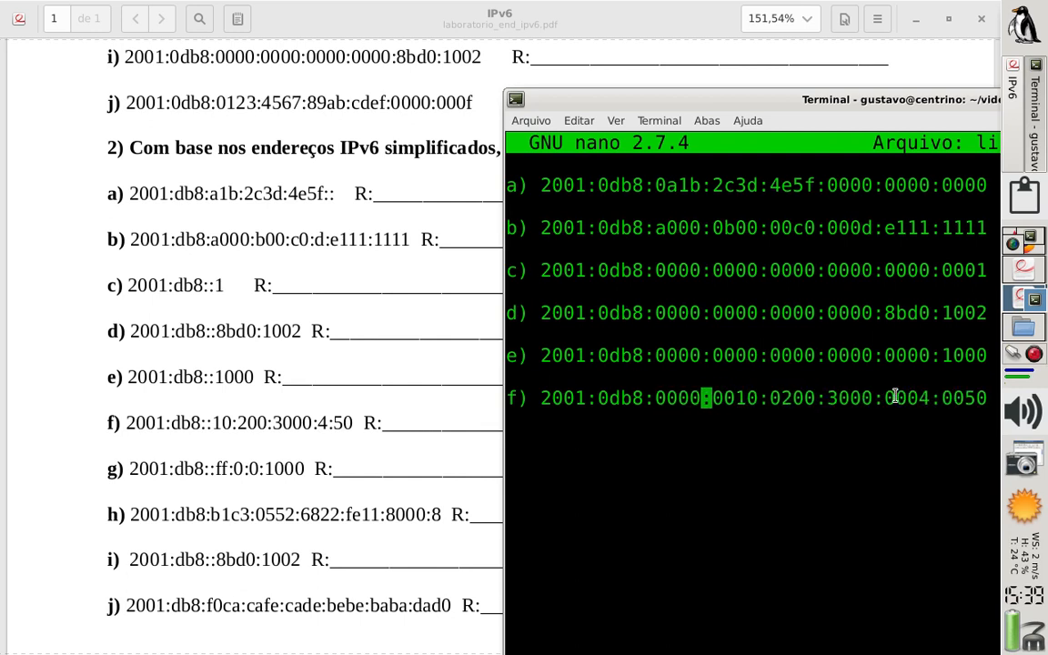
Add answer g) below f) after a blank line, starting it with 2001:0db8::00ff
{"action": "key", "text": "Right"}
{"action": "key", "text": "Right"}
{"action": "key", "text": "Right"}
{"action": "key", "text": "Right"}
{"action": "key", "text": "Right"}
{"action": "key", "text": "Right"}
{"action": "key", "text": "Right"}
{"action": "key", "text": "Right"}
{"action": "key", "text": "Right"}
{"action": "key", "text": "Right"}
{"action": "key", "text": "Right"}
{"action": "key", "text": "Right"}
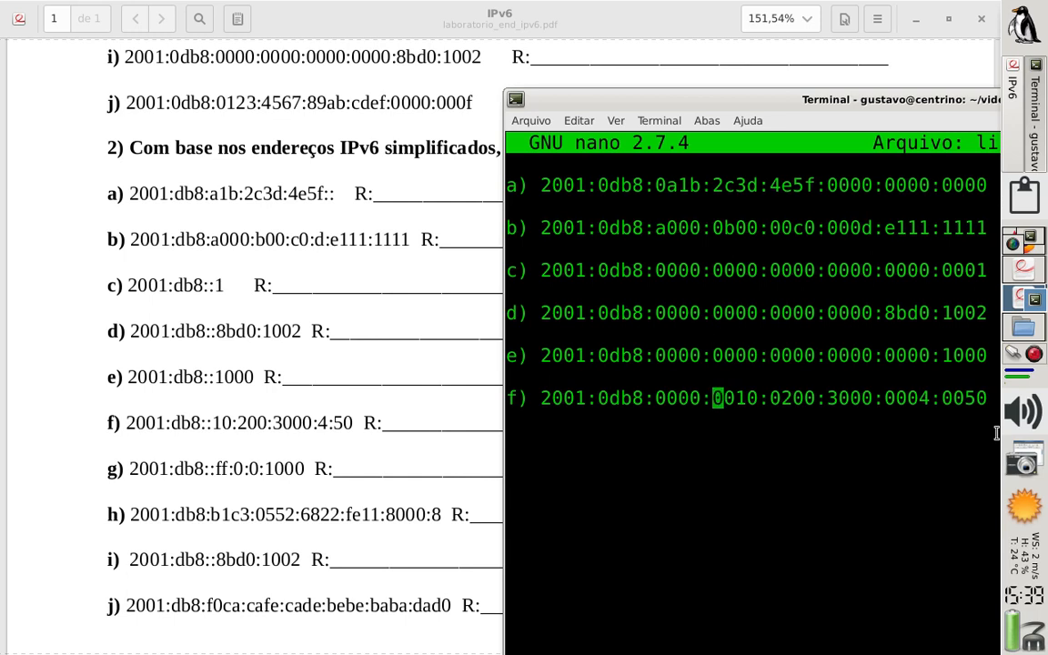
{"action": "key", "text": "Right"}
{"action": "key", "text": "Right"}
{"action": "key", "text": "Right"}
{"action": "key", "text": "Right"}
{"action": "key", "text": "Right"}
{"action": "key", "text": "Right"}
{"action": "key", "text": "Right"}
{"action": "key", "text": "Right"}
{"action": "key", "text": "Right"}
{"action": "key", "text": "Right"}
{"action": "key", "text": "Right"}
{"action": "key", "text": "Right"}
{"action": "key", "text": "Right"}
{"action": "key", "text": "Return"}
{"action": "type", "text": "g)"}
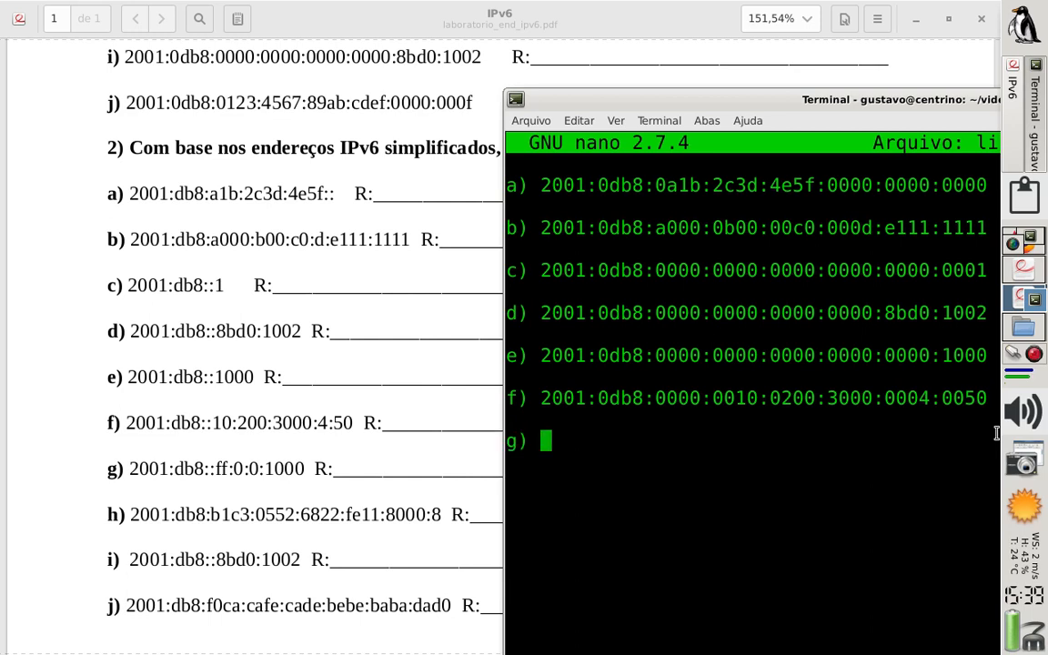
{"action": "type", "text": " 2001:"}
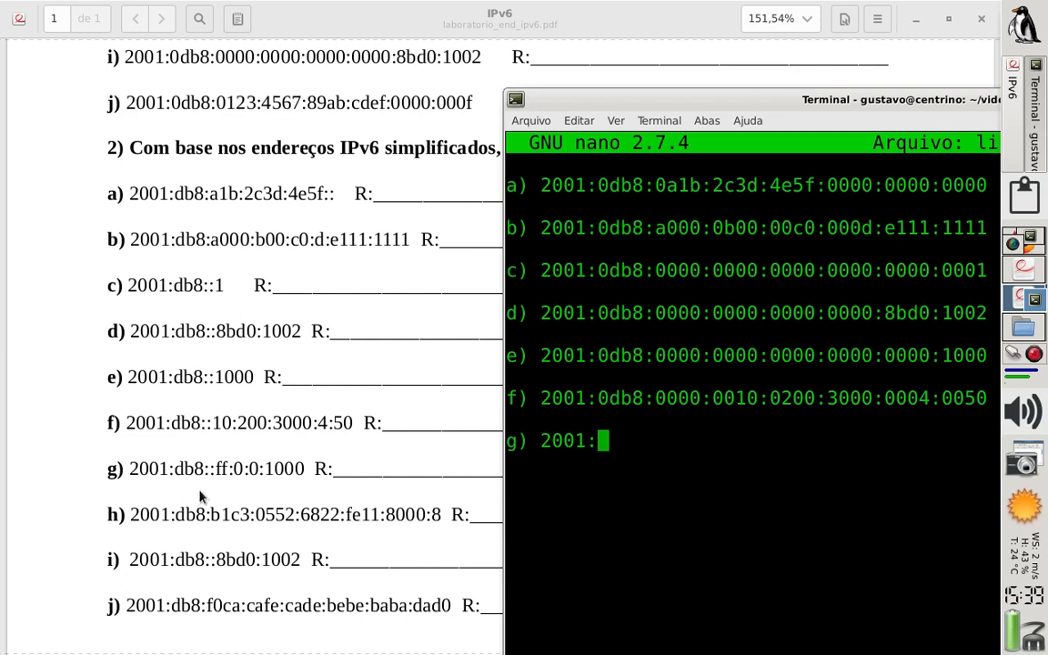
{"action": "type", "text": "0db8"}
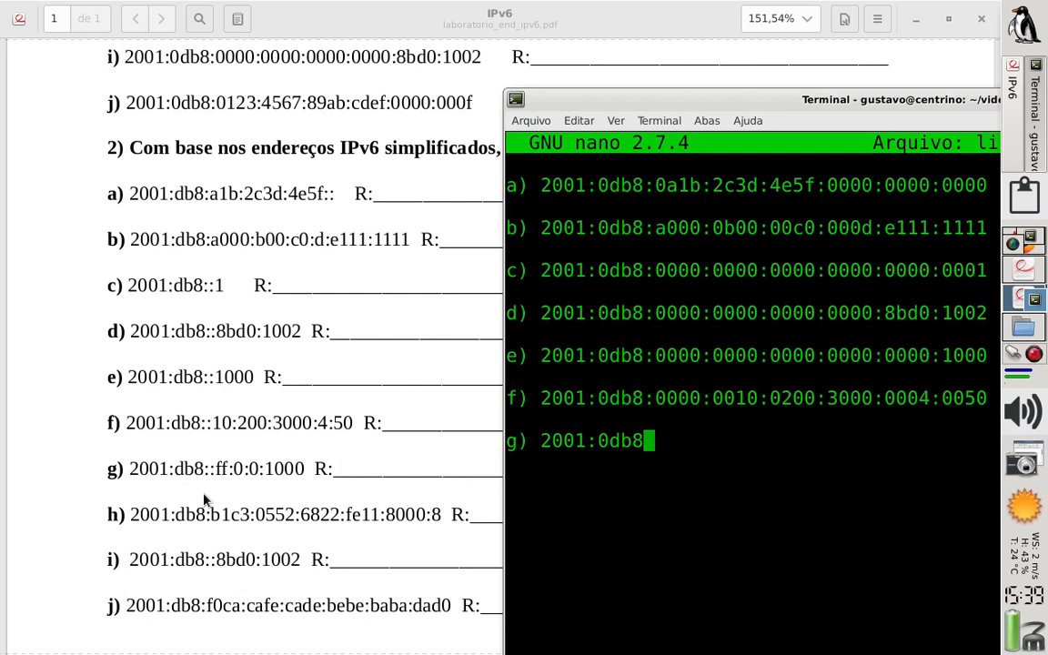
{"action": "type", "text": "::00ff"}
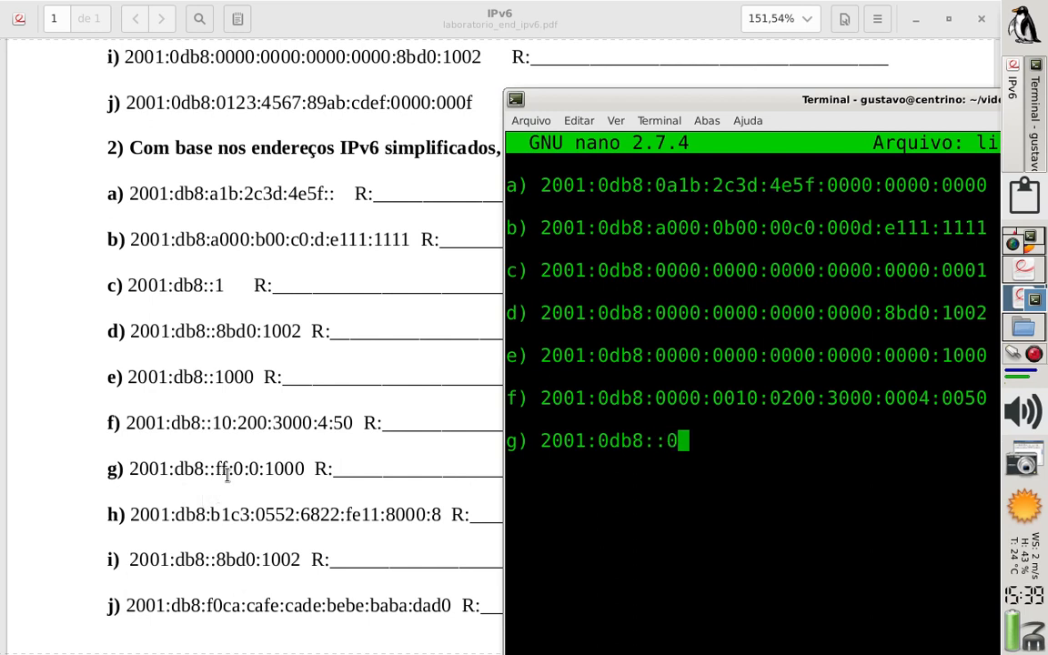
{"action": "key", "text": "BackSpace"}
{"action": "key", "text": "BackSpace"}
{"action": "type", "text": "0ff"}
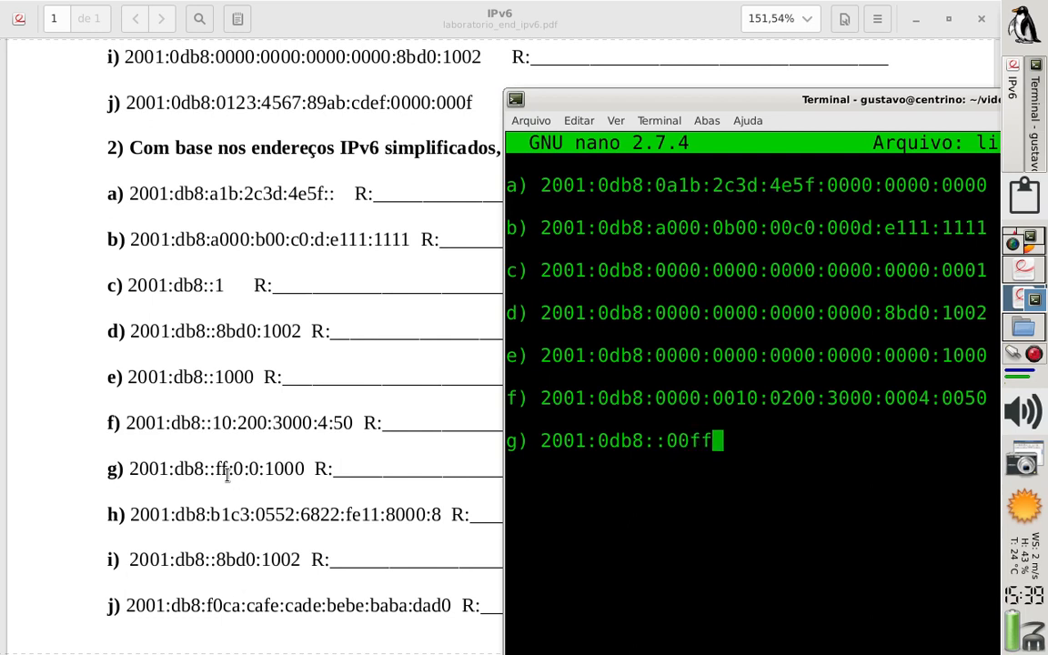
{"action": "type", "text": ":"}
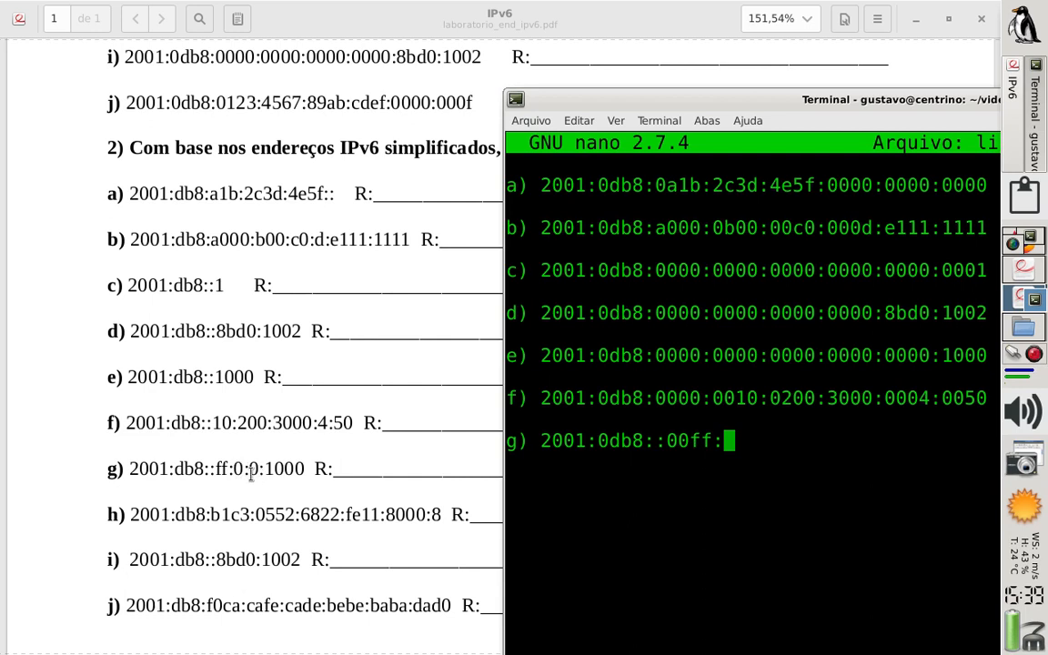
Continue answer g) with two 0000 groups after 00ff, separated by colons
{"action": "type", "text": "0000:"}
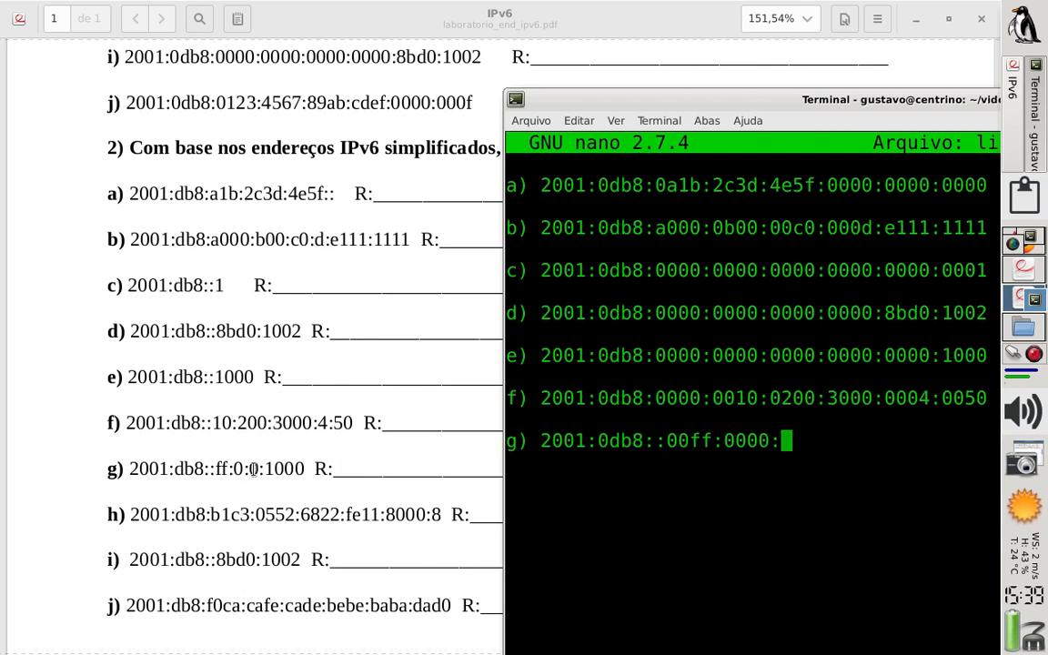
{"action": "type", "text": "0000:"}
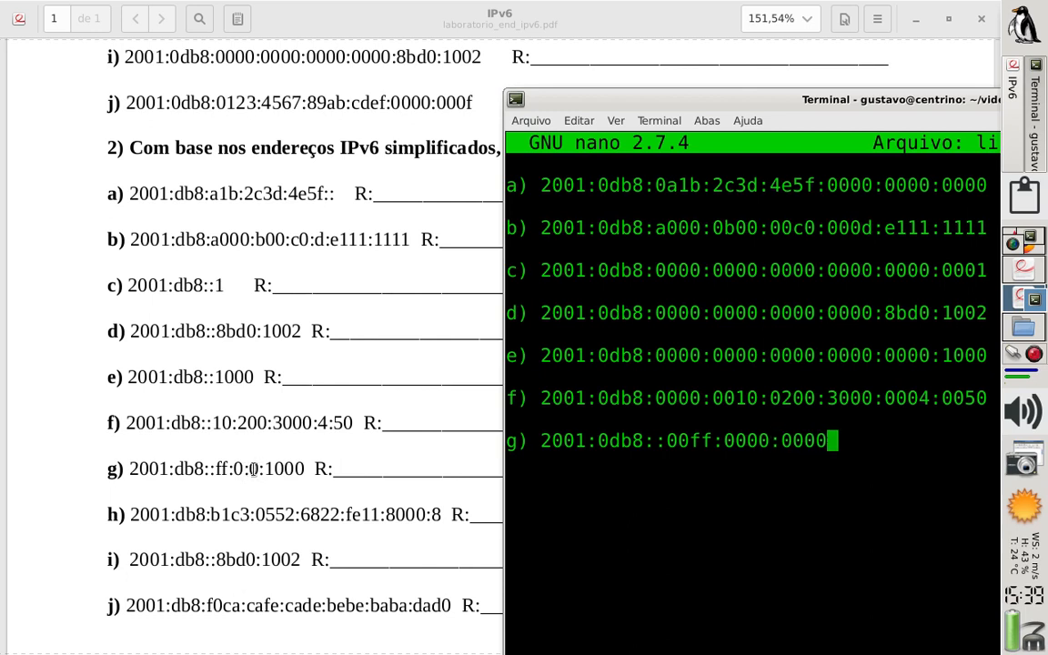
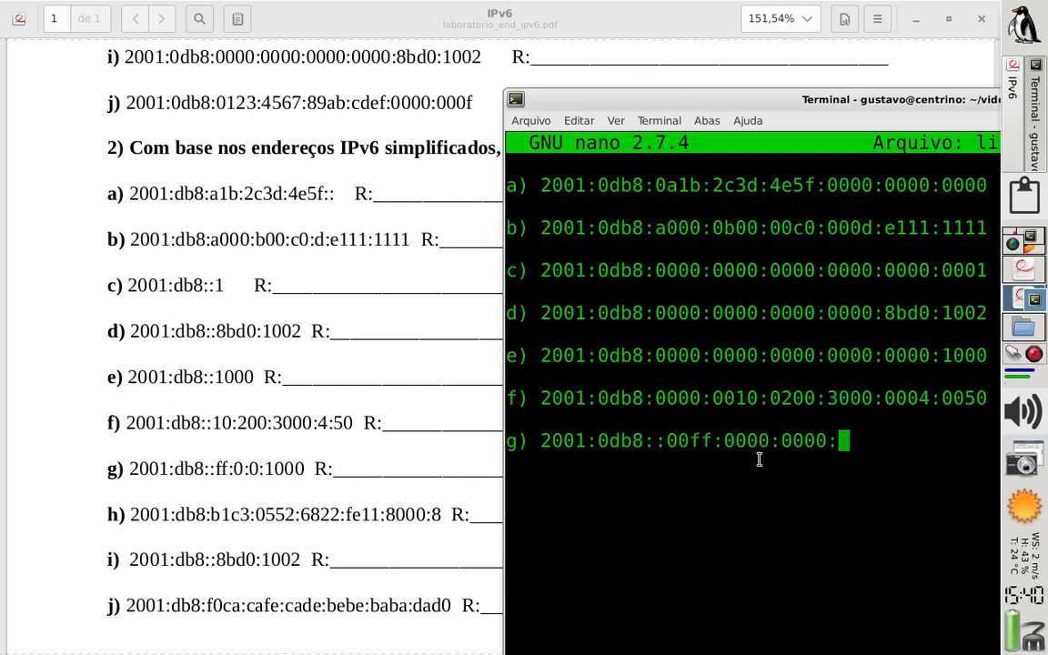
Finish answer g) with the group 1000 and expand its double colon into two 0000 groups before 00ff
{"action": "type", "text": "1000"}
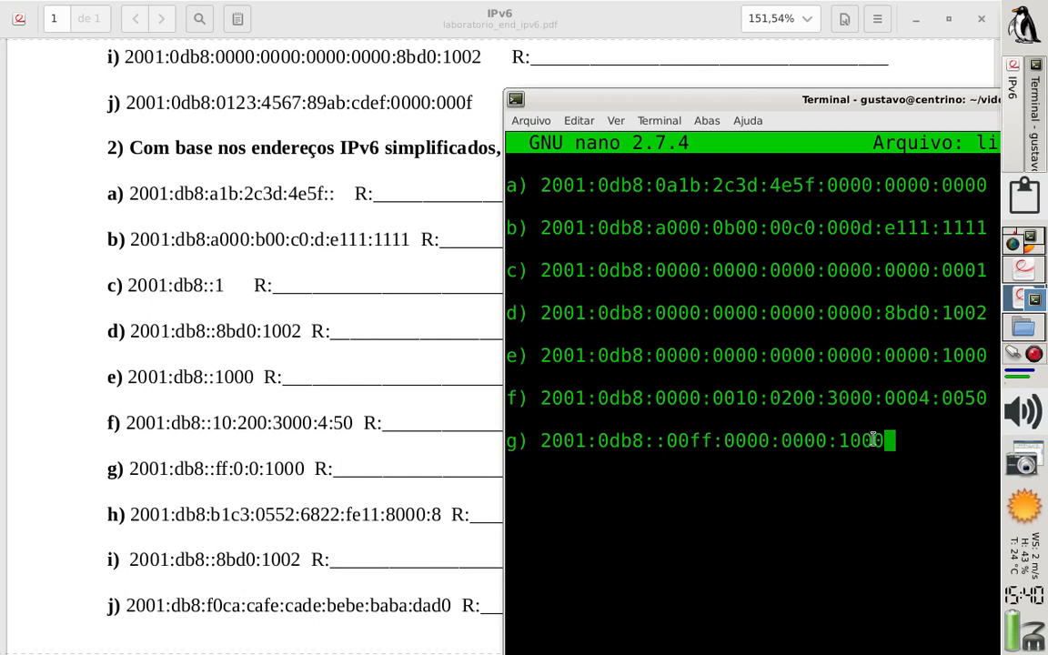
{"action": "key", "text": "Left"}
{"action": "key", "text": "Left"}
{"action": "key", "text": "Left"}
{"action": "key", "text": "Left"}
{"action": "key", "text": "Left"}
{"action": "key", "text": "Left"}
{"action": "key", "text": "Left"}
{"action": "key", "text": "Left"}
{"action": "key", "text": "Left"}
{"action": "key", "text": "Left"}
{"action": "key", "text": "Left"}
{"action": "key", "text": "Left"}
{"action": "key", "text": "Left"}
{"action": "key", "text": "Left"}
{"action": "key", "text": "Left"}
{"action": "key", "text": "Left"}
{"action": "key", "text": "Left"}
{"action": "key", "text": "Left"}
{"action": "key", "text": "Left"}
{"action": "key", "text": "Left"}
{"action": "key", "text": "Left"}
{"action": "key", "text": "Right"}
{"action": "type", "text": "0000"}
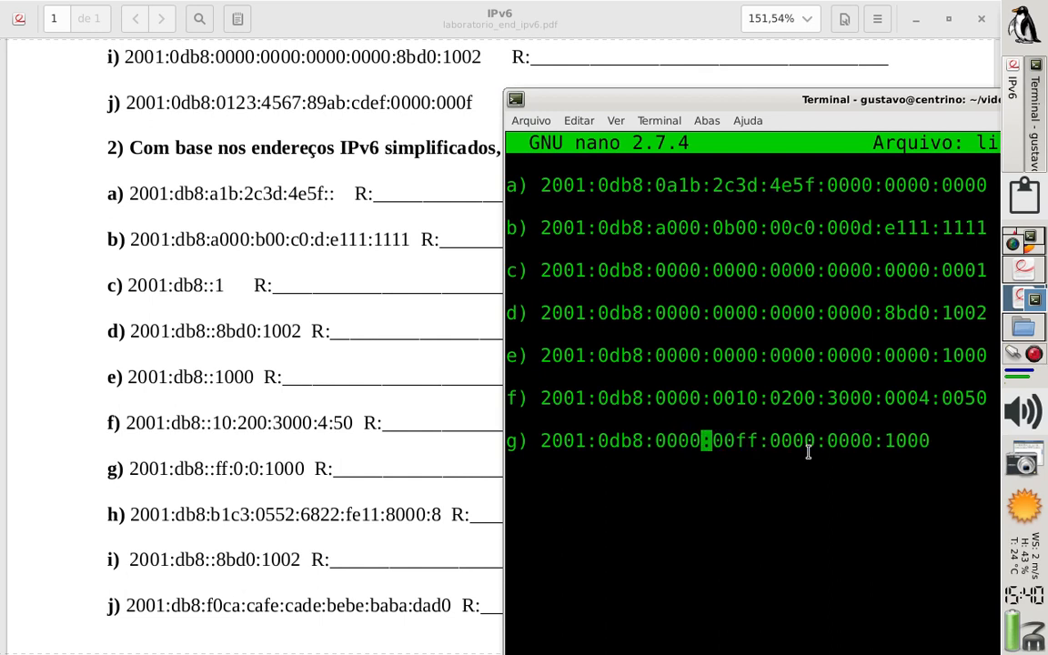
{"action": "type", "text": ":0000"}
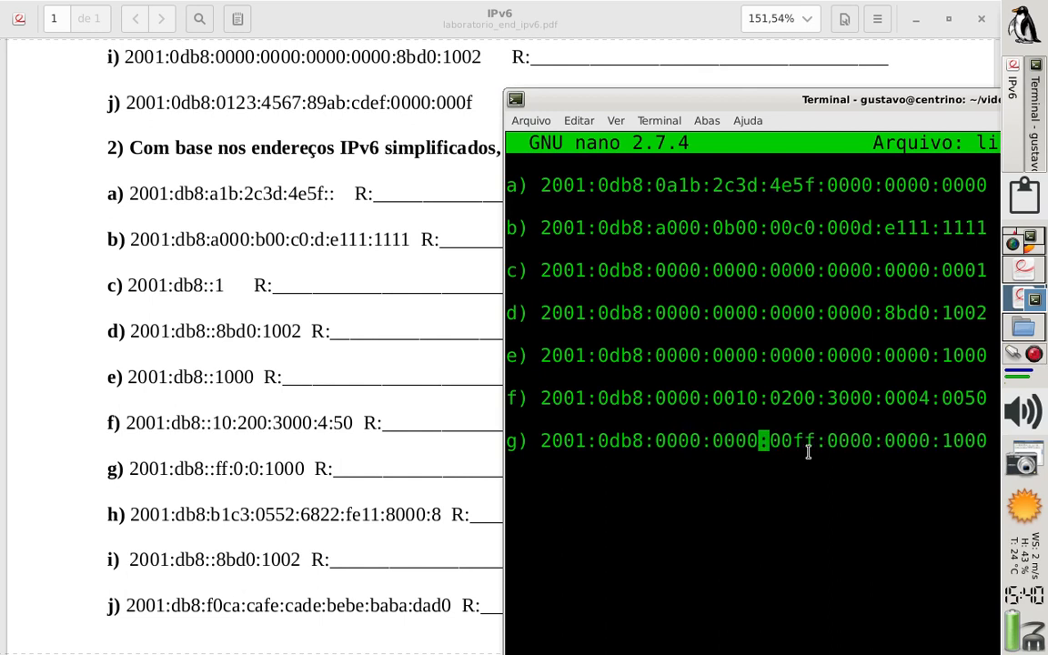
Add answer h) below g) after a blank line, starting it with 2001:0db8:
{"action": "key", "text": "Left"}
{"action": "key", "text": "Left"}
{"action": "key", "text": "Left"}
{"action": "key", "text": "Left"}
{"action": "key", "text": "Left"}
{"action": "key", "text": "Left"}
{"action": "key", "text": "Left"}
{"action": "key", "text": "Left"}
{"action": "key", "text": "Left"}
{"action": "key", "text": "Right"}
{"action": "key", "text": "Right"}
{"action": "key", "text": "Right"}
{"action": "key", "text": "Right"}
{"action": "key", "text": "Right"}
{"action": "key", "text": "Right"}
{"action": "key", "text": "Right"}
{"action": "key", "text": "Right"}
{"action": "key", "text": "Right"}
{"action": "key", "text": "Right"}
{"action": "key", "text": "Right"}
{"action": "key", "text": "Right"}
{"action": "key", "text": "Right"}
{"action": "key", "text": "Right"}
{"action": "key", "text": "Right"}
{"action": "key", "text": "Right"}
{"action": "key", "text": "Right"}
{"action": "key", "text": "Right"}
{"action": "key", "text": "Right"}
{"action": "key", "text": "Right"}
{"action": "key", "text": "Right"}
{"action": "key", "text": "Right"}
{"action": "key", "text": "Right"}
{"action": "key", "text": "Right"}
{"action": "key", "text": "Right"}
{"action": "key", "text": "Right"}
{"action": "key", "text": "Right"}
{"action": "key", "text": "Right"}
{"action": "key", "text": "Right"}
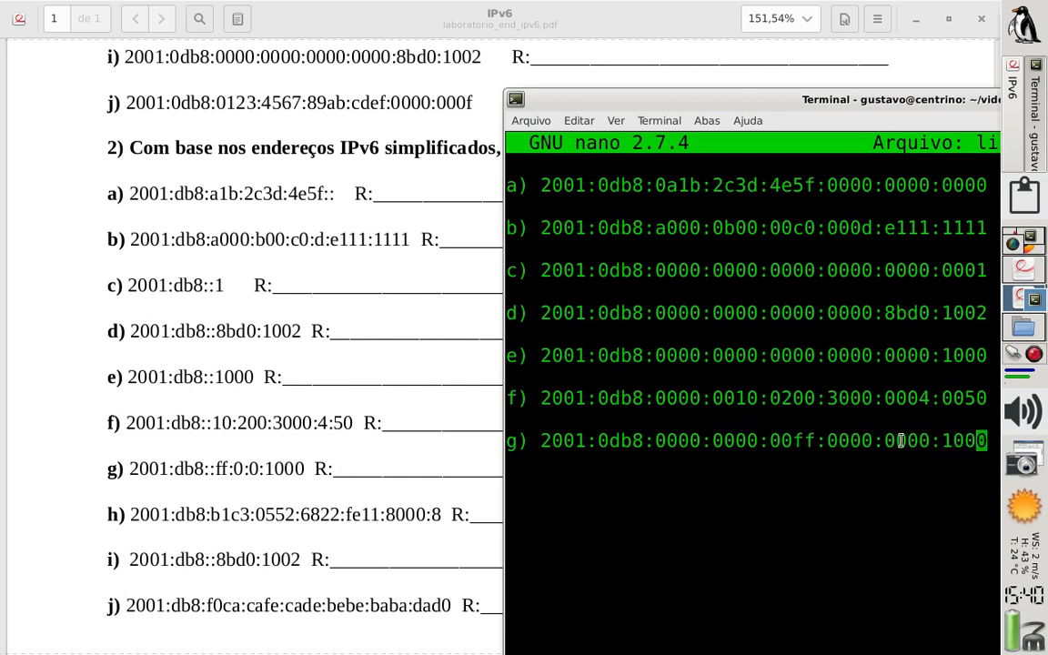
{"action": "key", "text": "Return"}
{"action": "key", "text": "Return"}
{"action": "type", "text": "h)"}
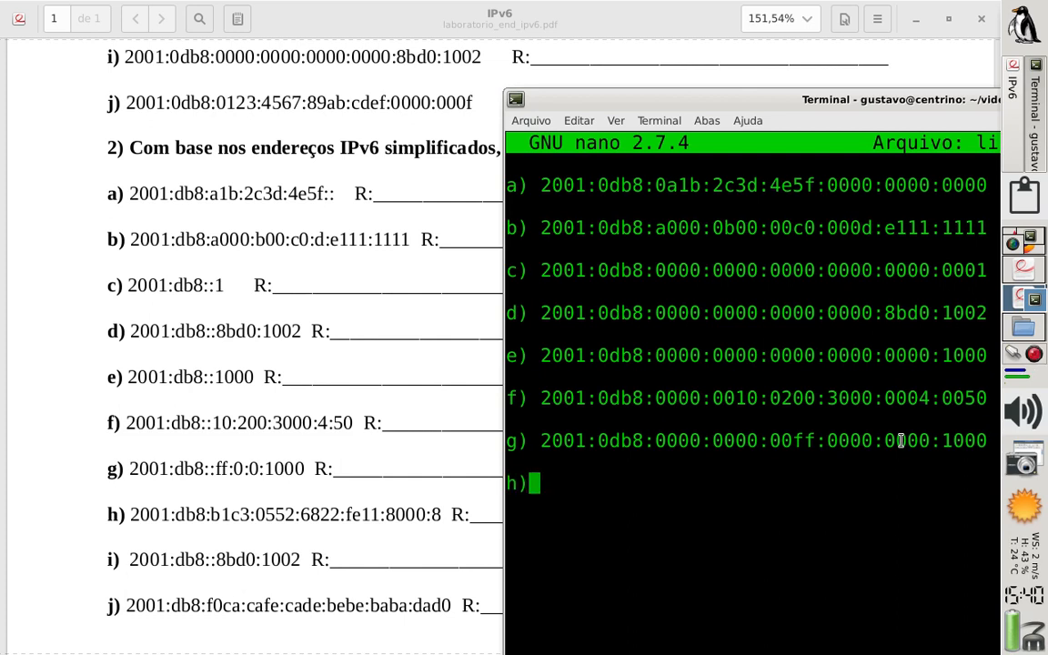
{"action": "type", "text": " 2"}
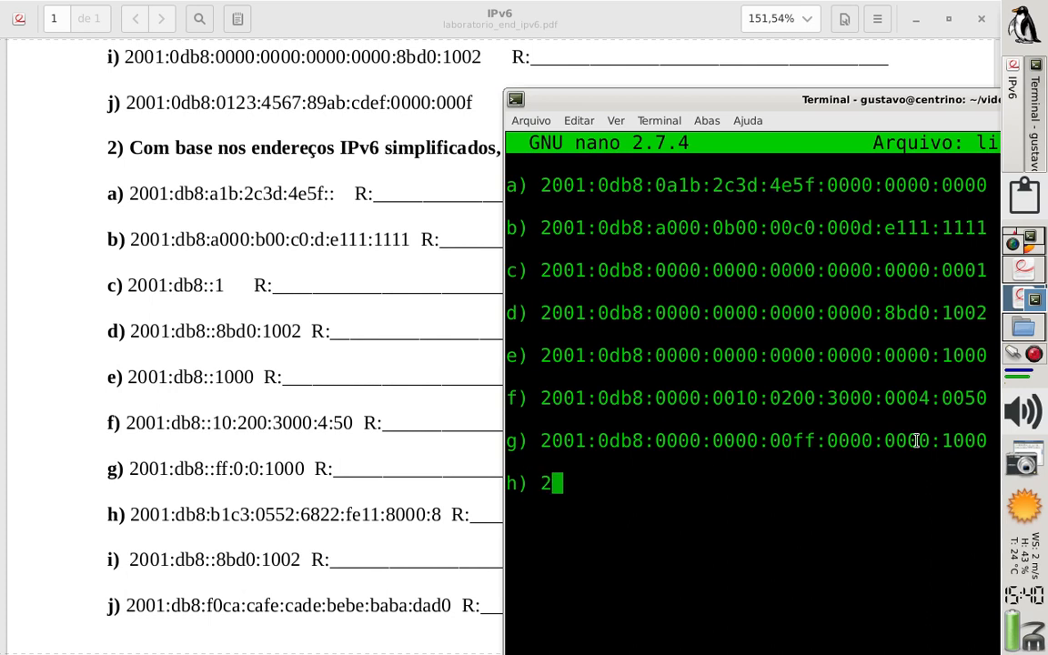
{"action": "type", "text": "001:"}
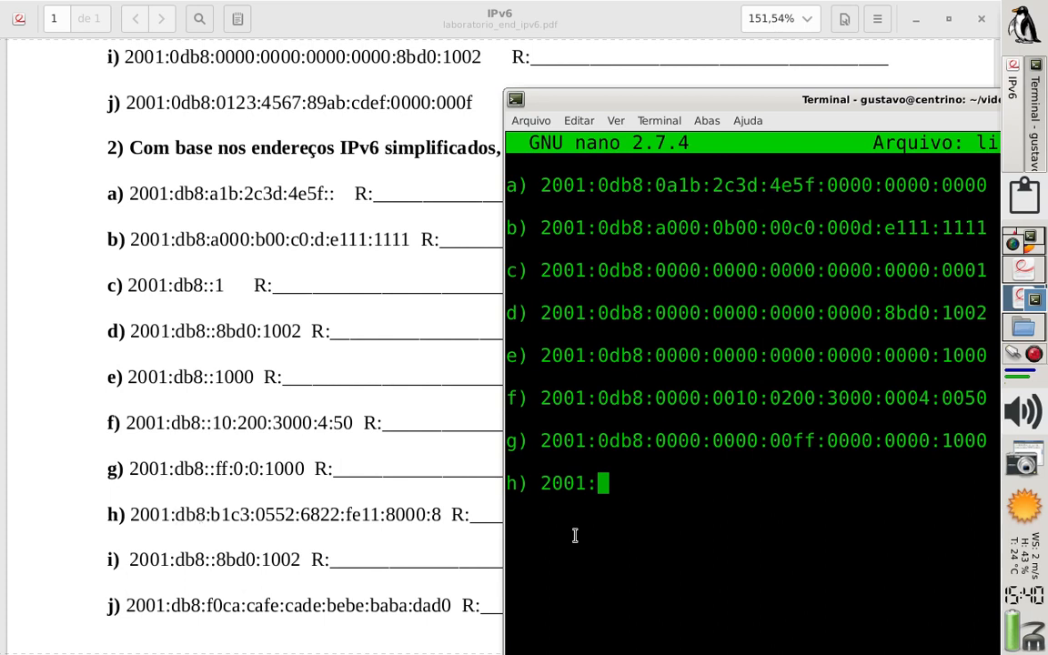
{"action": "type", "text": "0db8:"}
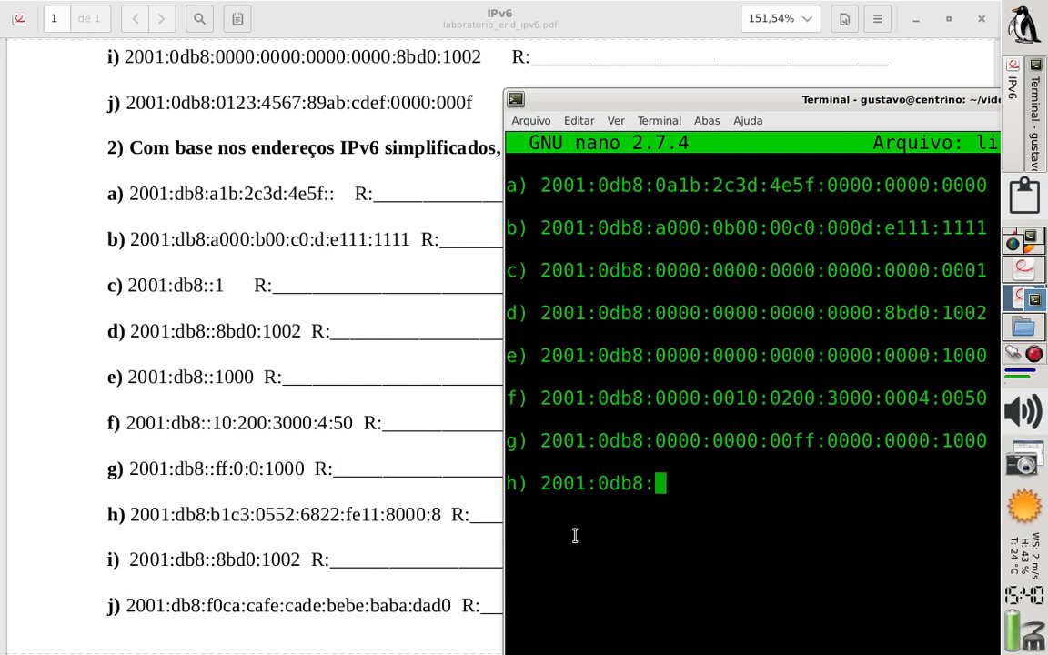
{"action": "type", "text": "b1c3:"}
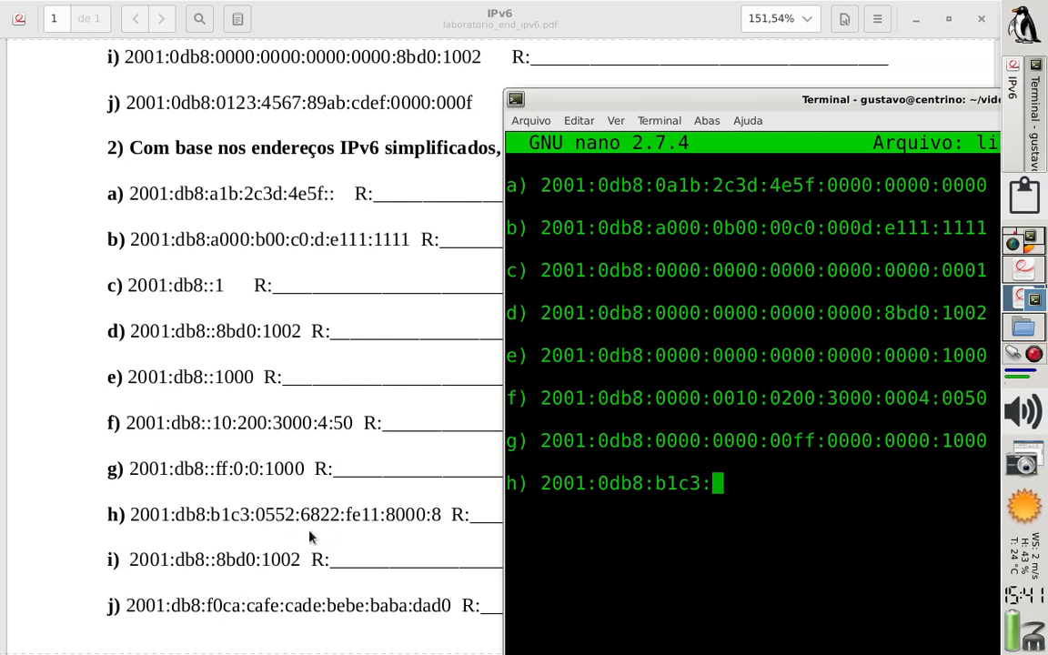
Complete answer h) with the groups b1c3:0552:6822:fe11:8000:0008
{"action": "type", "text": "0552:"}
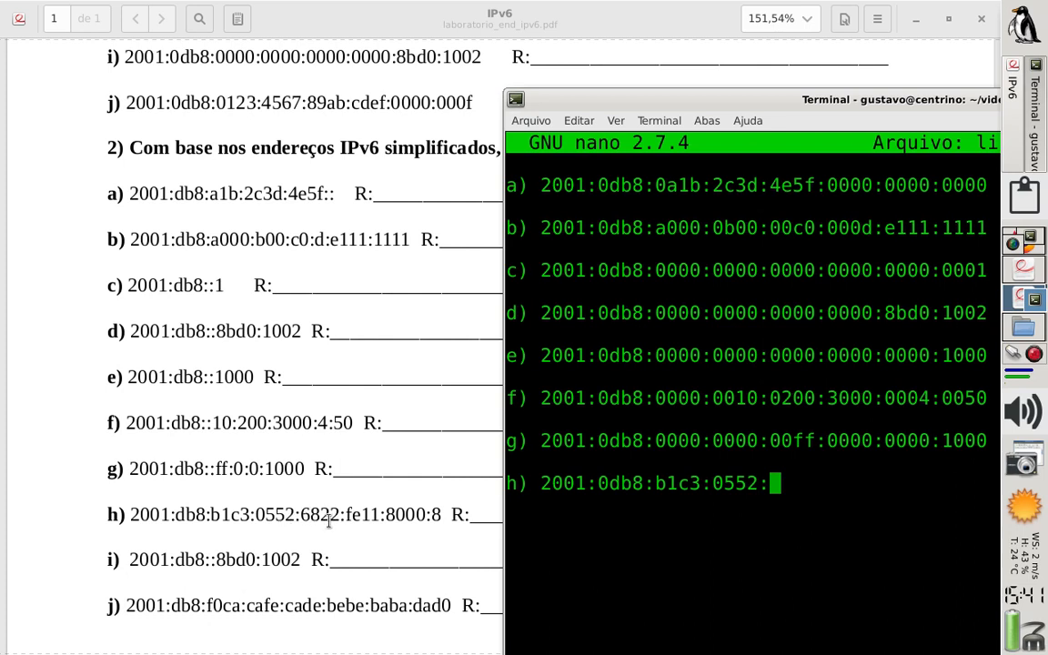
{"action": "type", "text": "6822"}
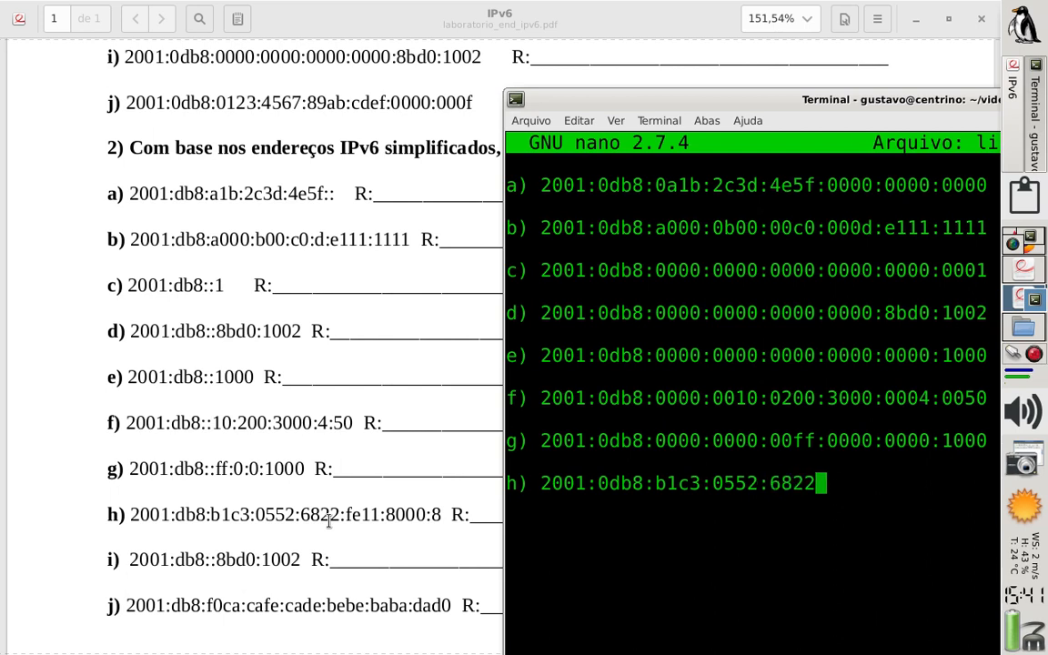
{"action": "type", "text": ":f"}
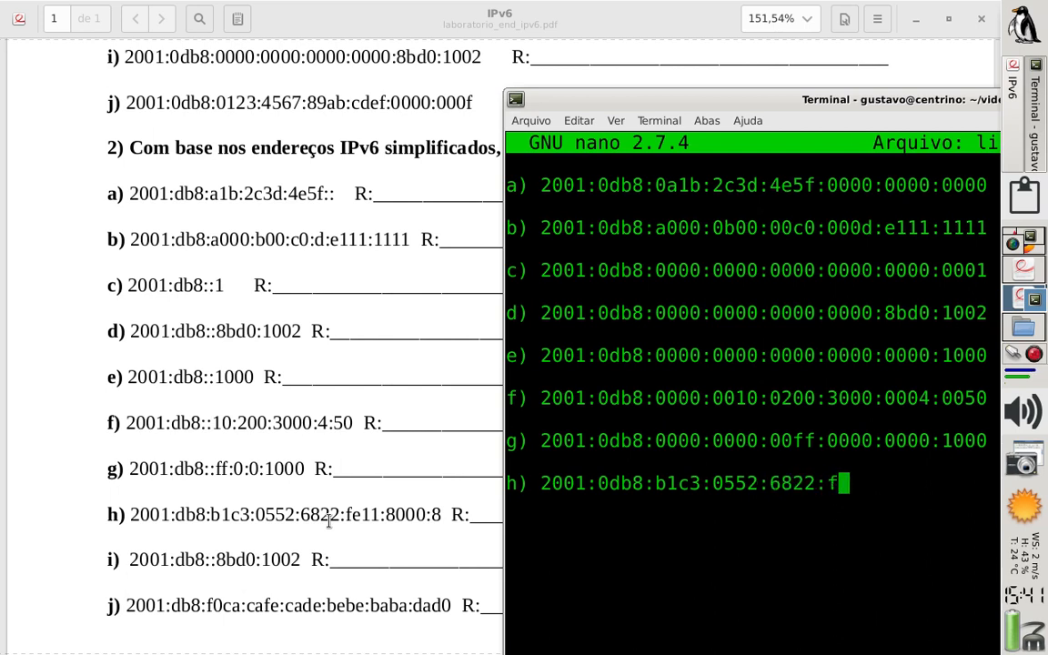
{"action": "type", "text": "e11:"}
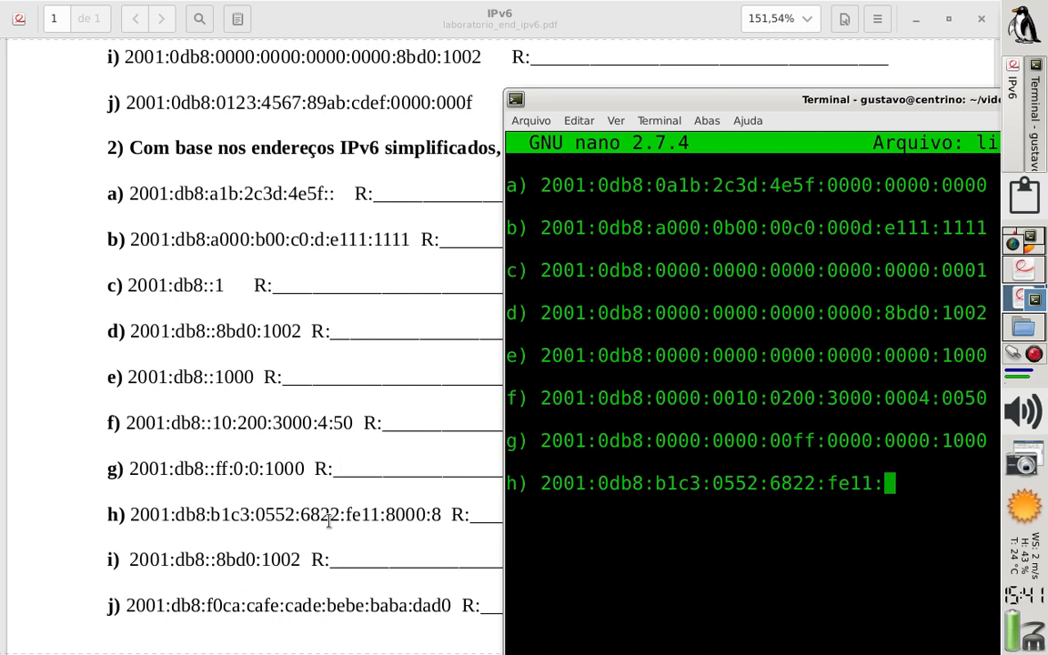
{"action": "type", "text": "8000:"}
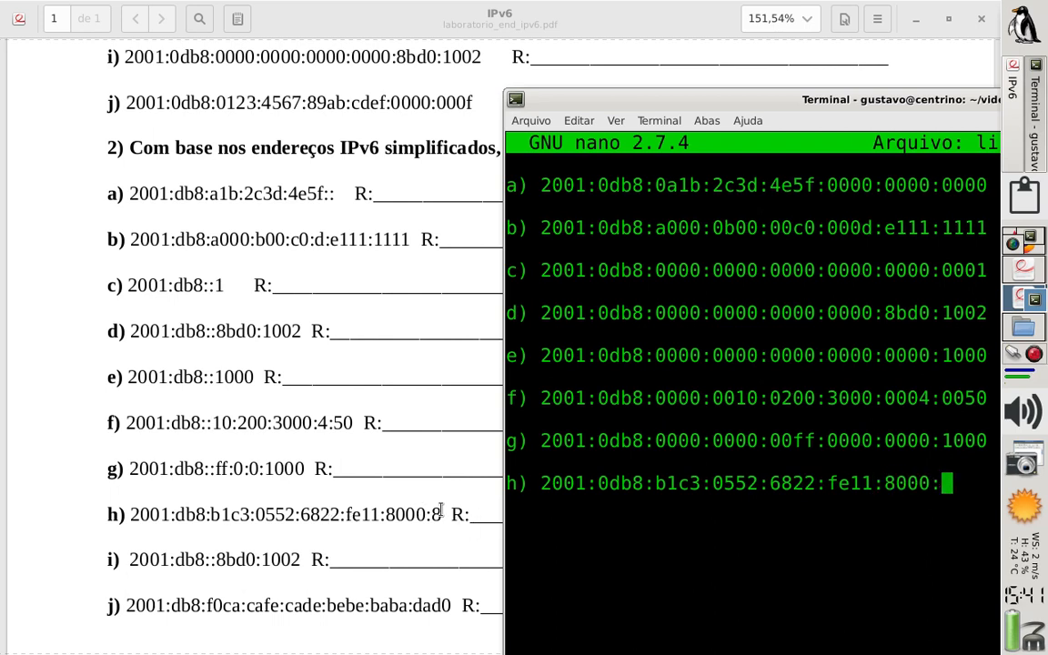
{"action": "type", "text": "000"}
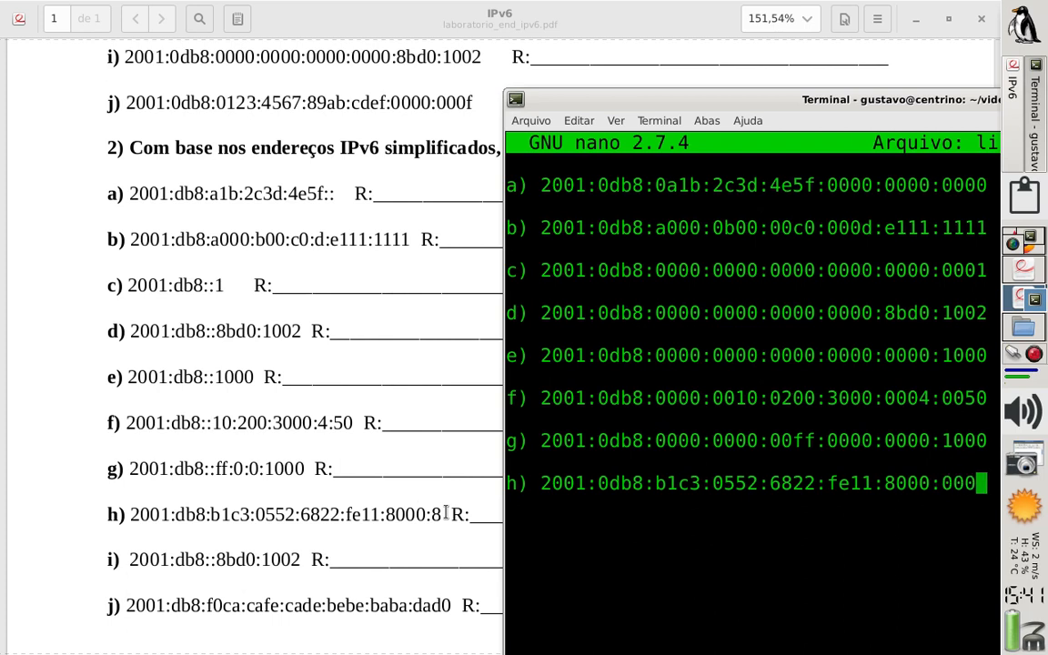
{"action": "type", "text": "8"}
Add answer i) below h) after a blank line, entering it as 2001:0db8::8bd0:1002
{"action": "key", "text": "Return"}
{"action": "type", "text": "i) "}
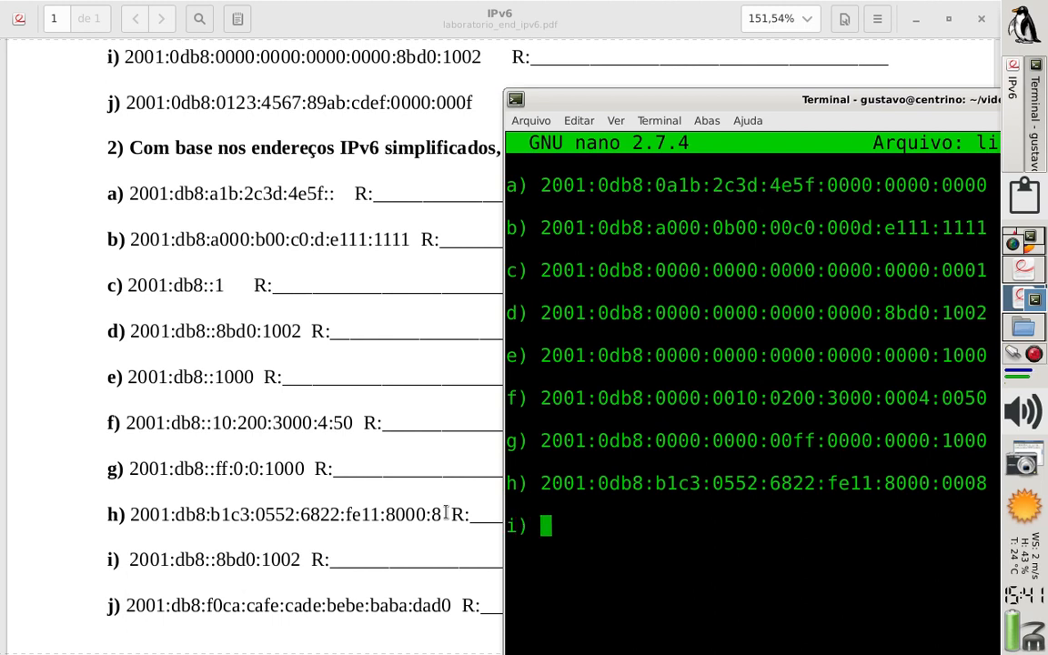
{"action": "type", "text": "2001:"}
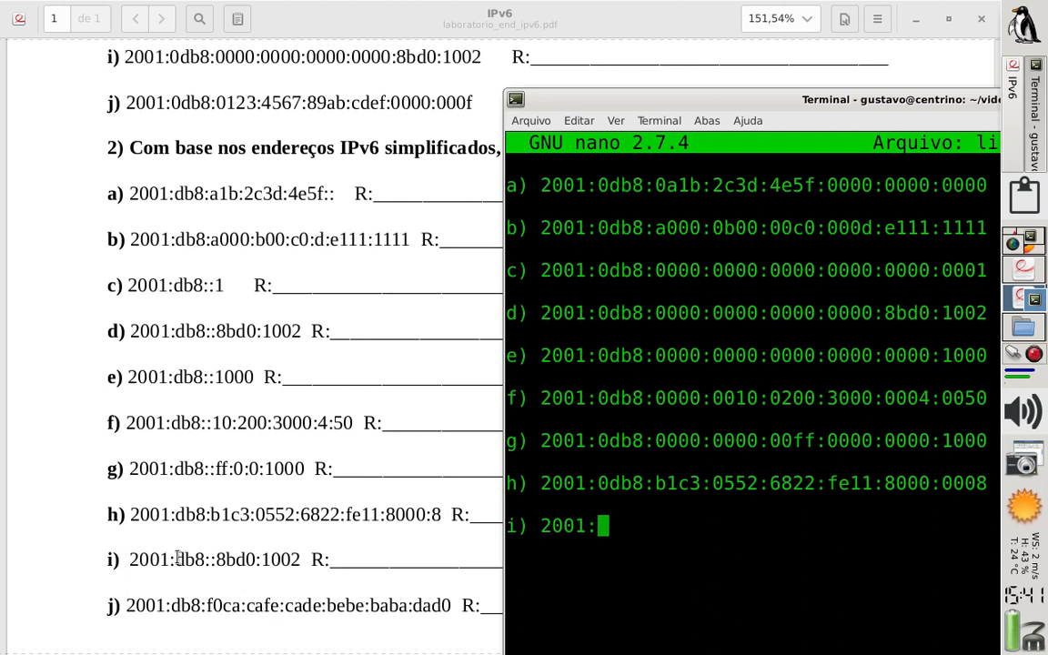
{"action": "type", "text": "0"}
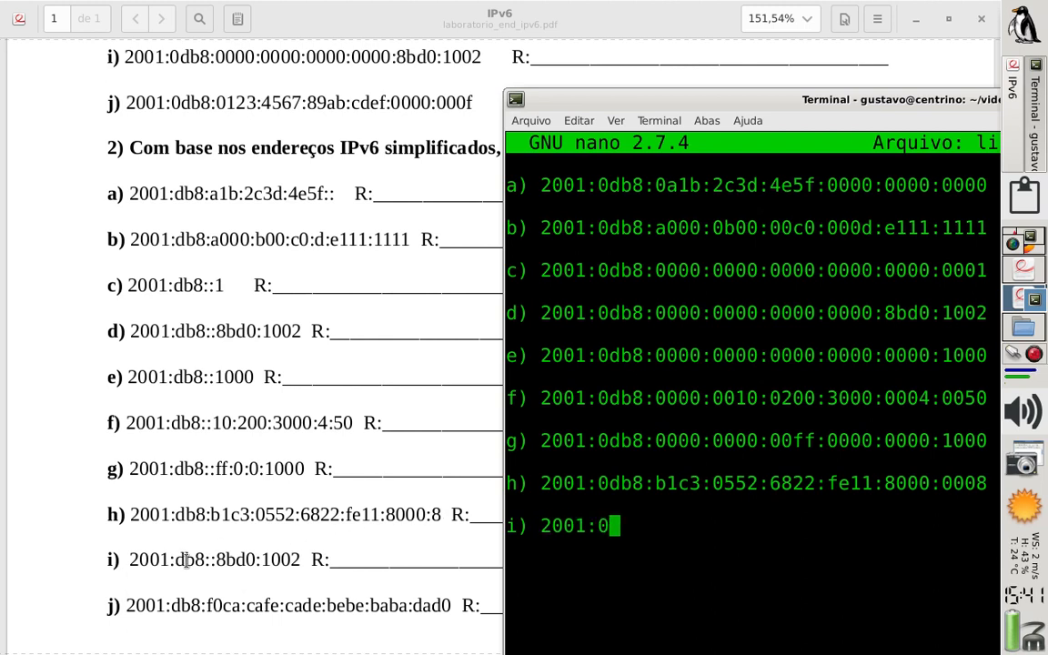
{"action": "type", "text": "db8:"}
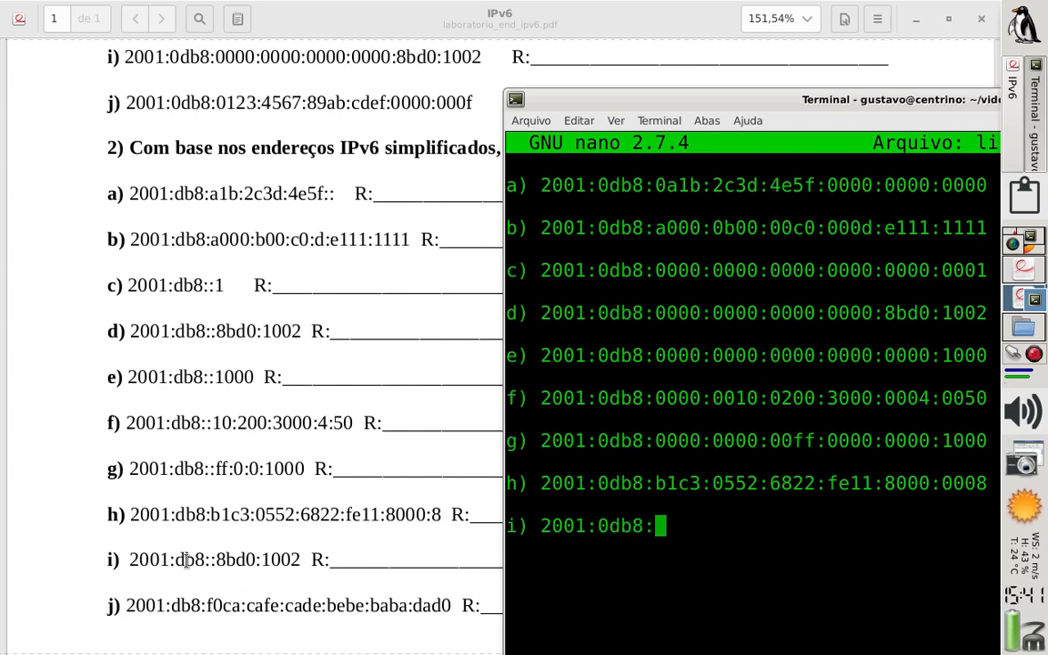
{"action": "type", "text": ":"}
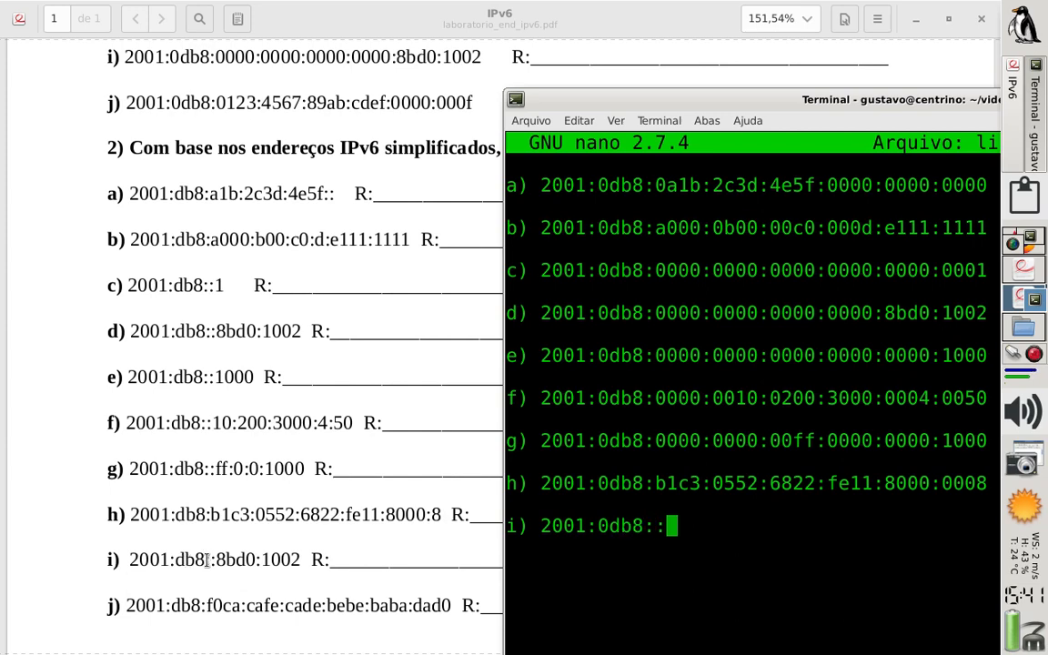
{"action": "type", "text": "8b"}
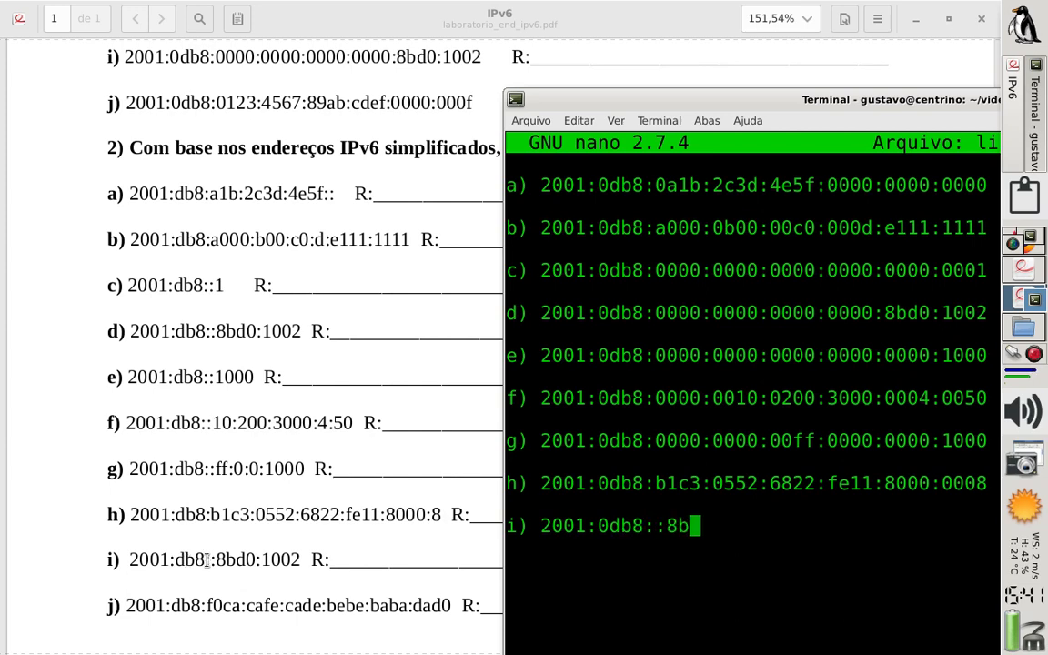
{"action": "type", "text": "d0"}
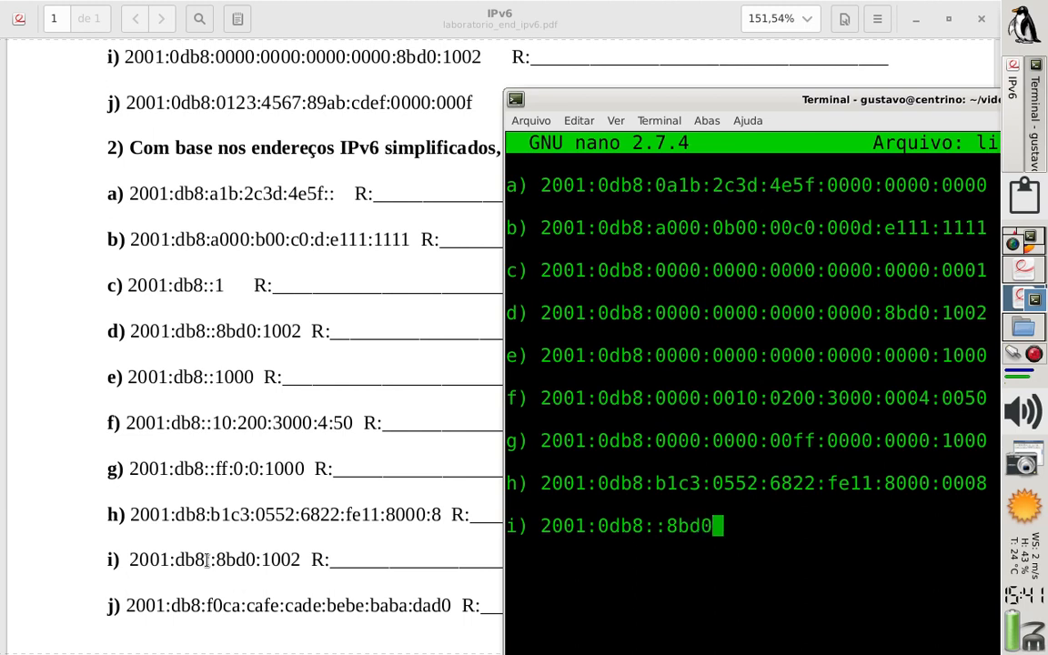
{"action": "type", "text": ":1002"}
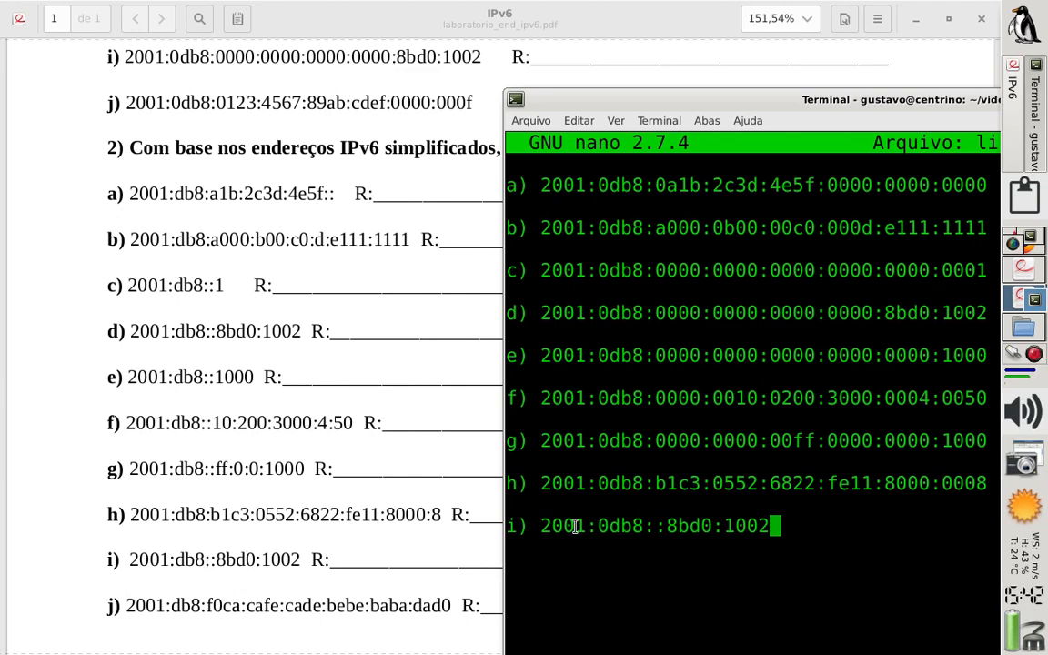
Expand the double colon in answer i) into four 0000 groups between 0db8 and 8bd0
{"action": "key", "text": "Left"}
{"action": "key", "text": "Left"}
{"action": "key", "text": "Left"}
{"action": "key", "text": "Left"}
{"action": "key", "text": "Left"}
{"action": "key", "text": "Left"}
{"action": "key", "text": "Left"}
{"action": "key", "text": "Left"}
{"action": "key", "text": "Left"}
{"action": "key", "text": "Left"}
{"action": "key", "text": "Left"}
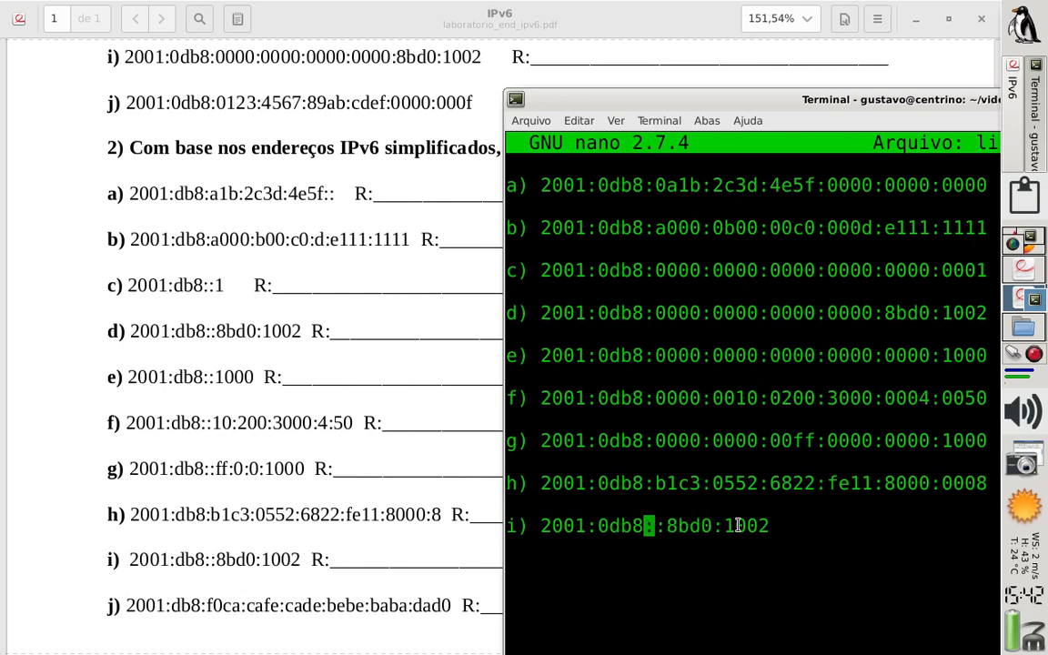
{"action": "key", "text": "Right"}
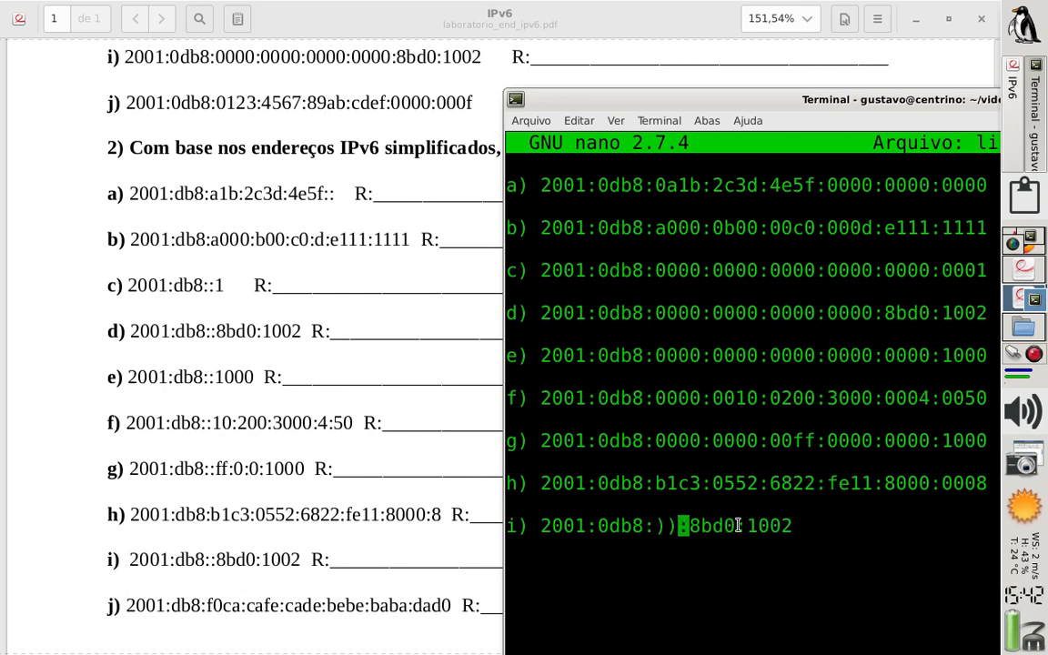
{"action": "type", "text": "0000"}
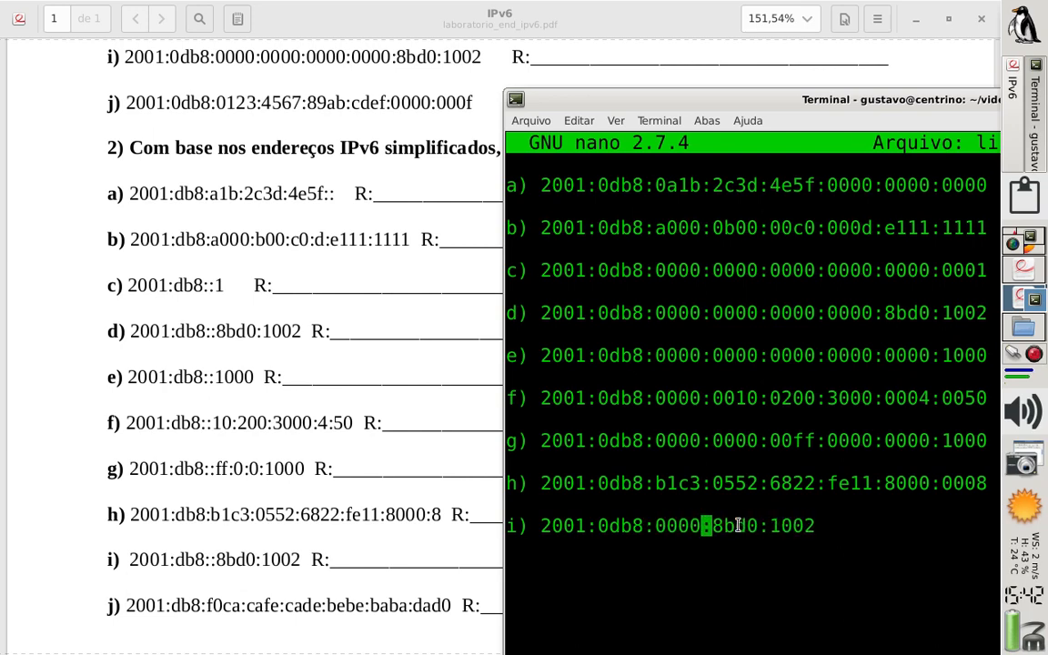
{"action": "type", "text": ":0000:00"}
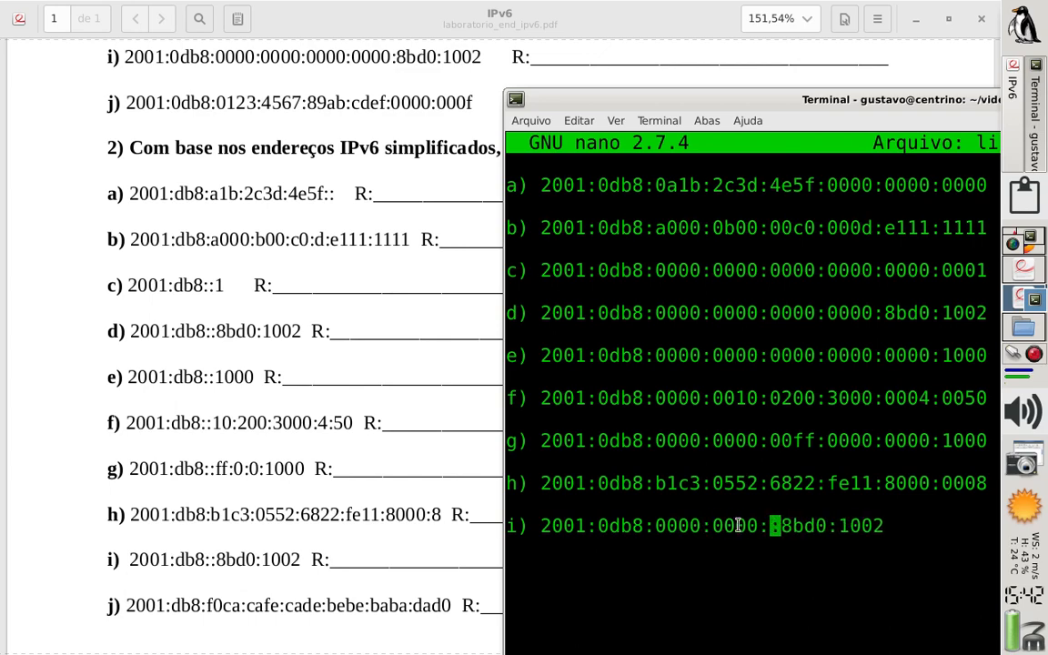
{"action": "type", "text": "00:00"}
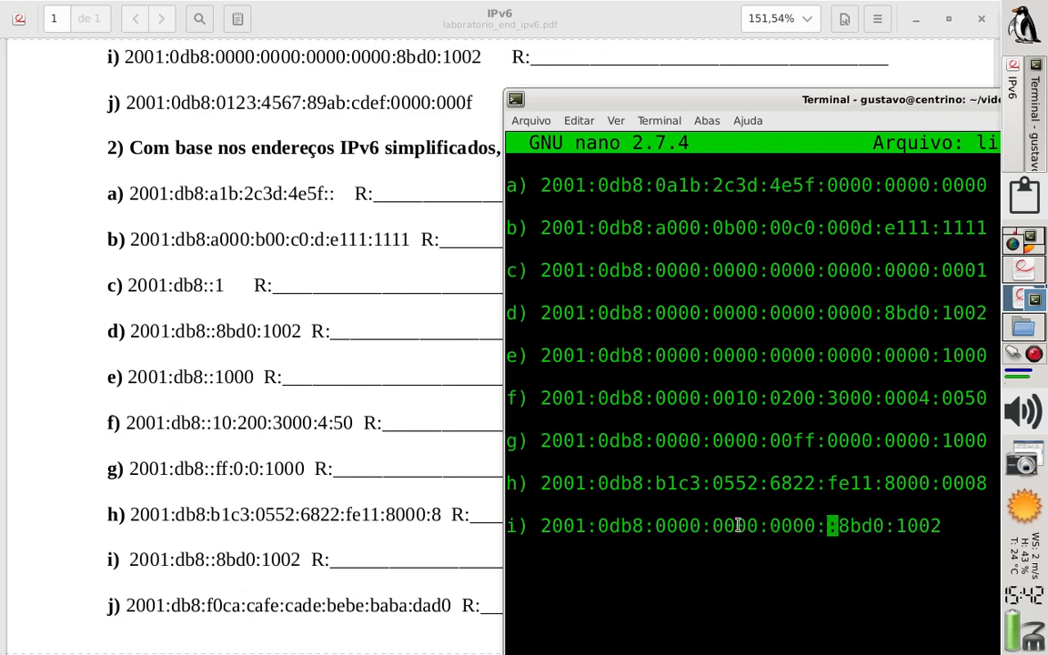
{"action": "type", "text": "00"}
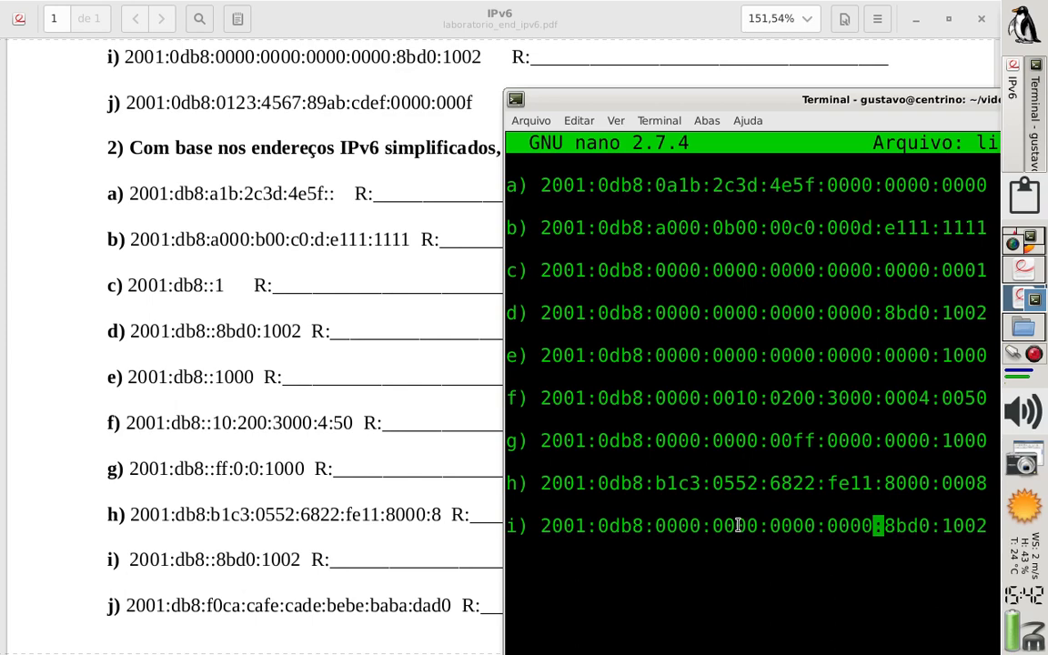
Add answer j) below i) after a blank line, starting it with 2001:0db8:
{"action": "key", "text": "Right"}
{"action": "key", "text": "Right"}
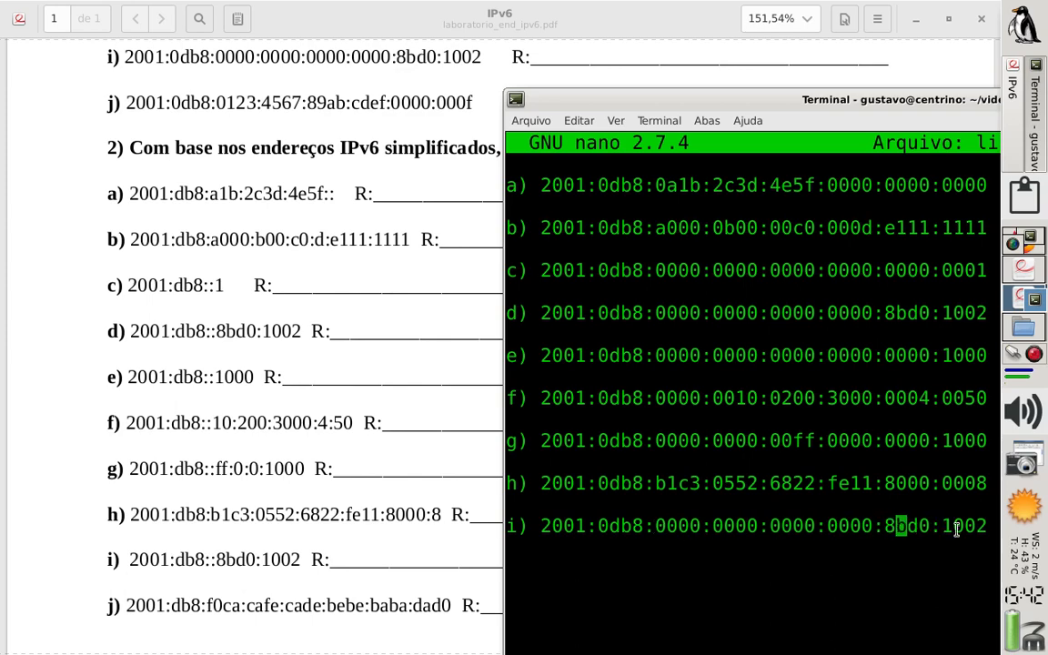
{"action": "key", "text": "Right"}
{"action": "key", "text": "Right"}
{"action": "key", "text": "Right"}
{"action": "key", "text": "Right"}
{"action": "key", "text": "Right"}
{"action": "key", "text": "Right"}
{"action": "key", "text": "Right"}
{"action": "key", "text": "Right"}
{"action": "key", "text": "Right"}
{"action": "type", "text": "j)"}
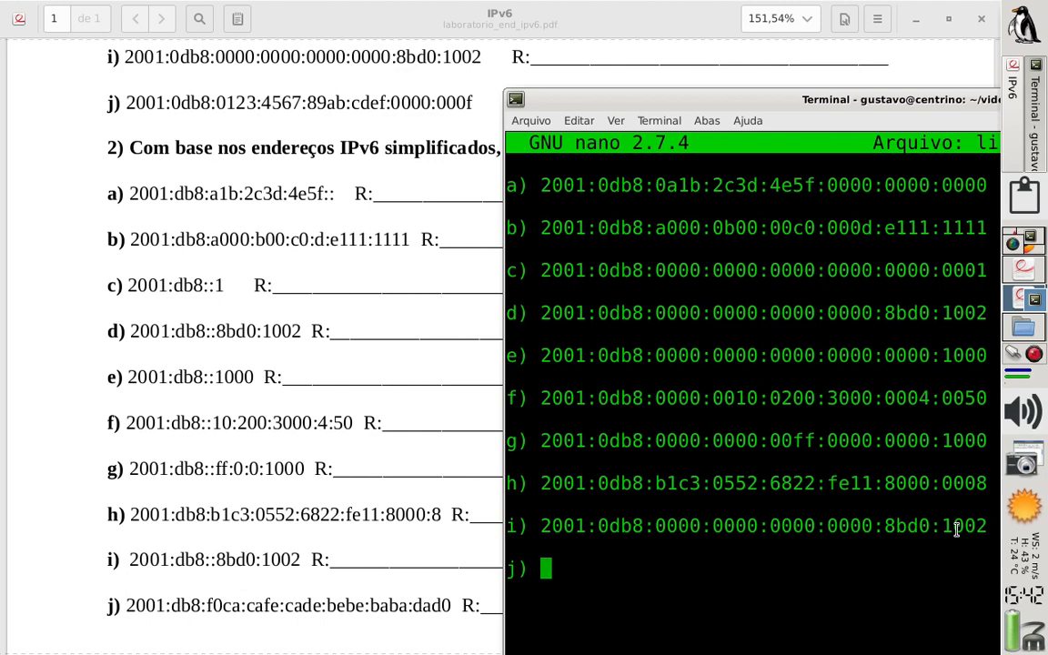
{"action": "type", "text": "2001:"}
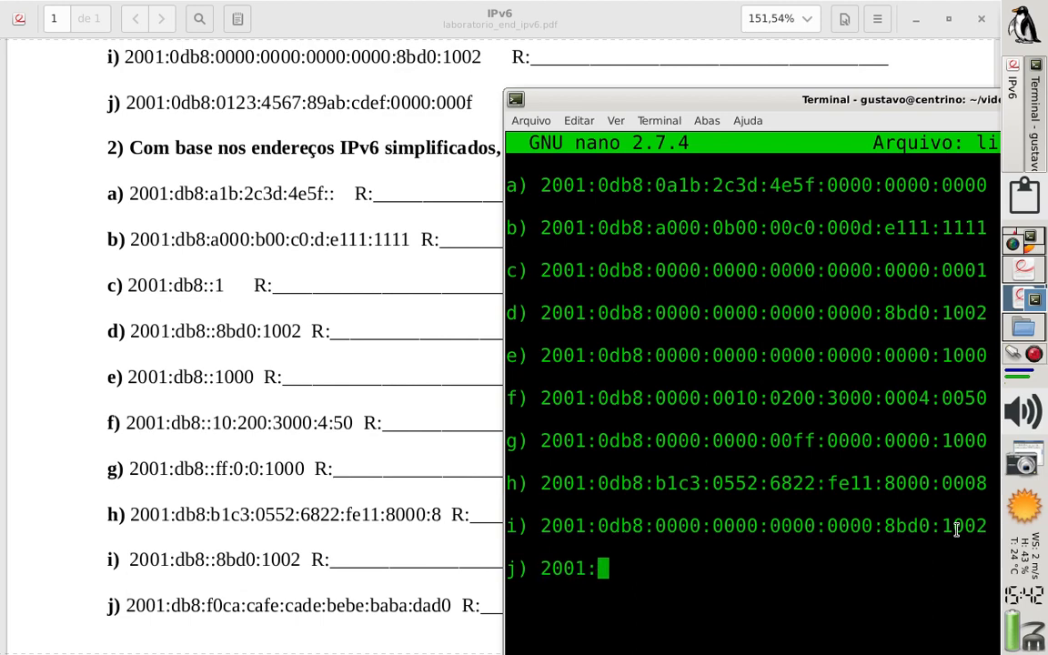
{"action": "type", "text": "0db8:"}
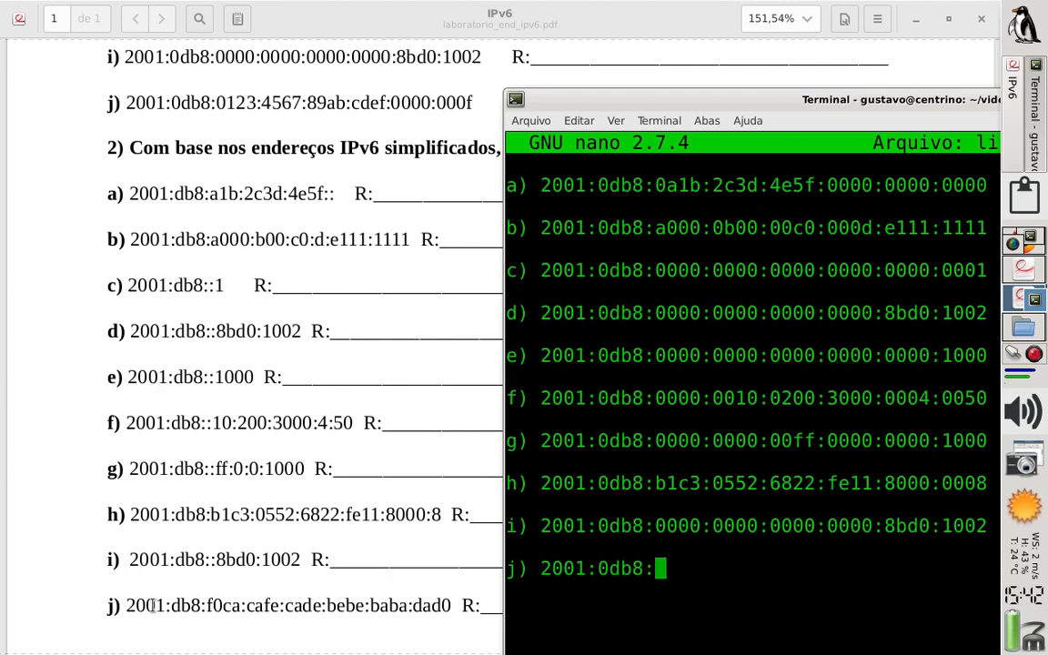
{"action": "type", "text": "f0ca"}
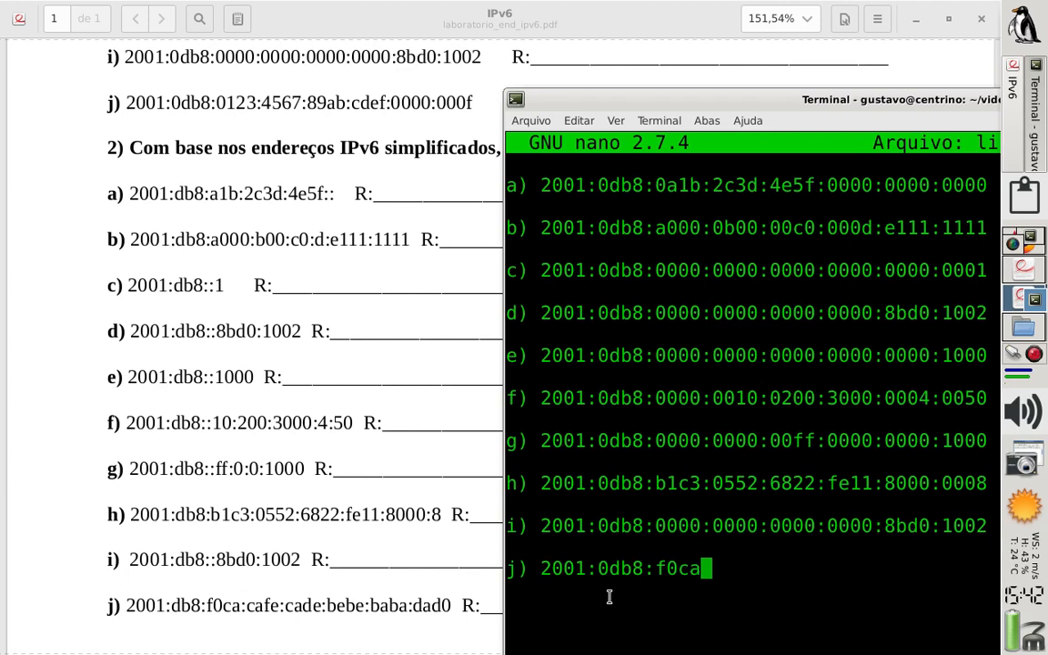
{"action": "type", "text": ":cafe:"}
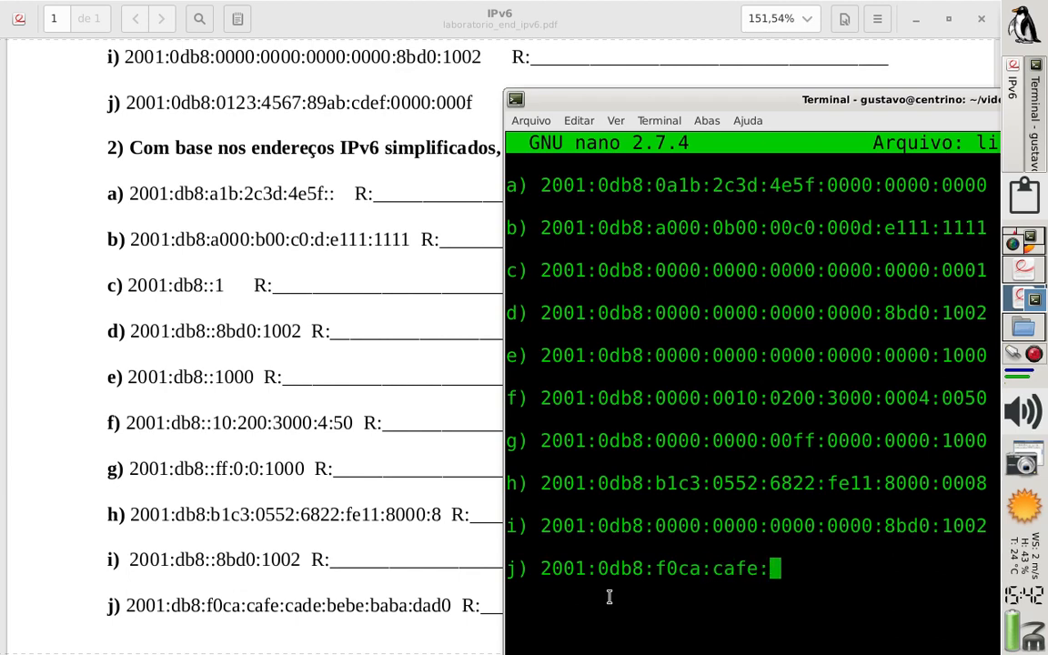
{"action": "type", "text": "cade:be"}
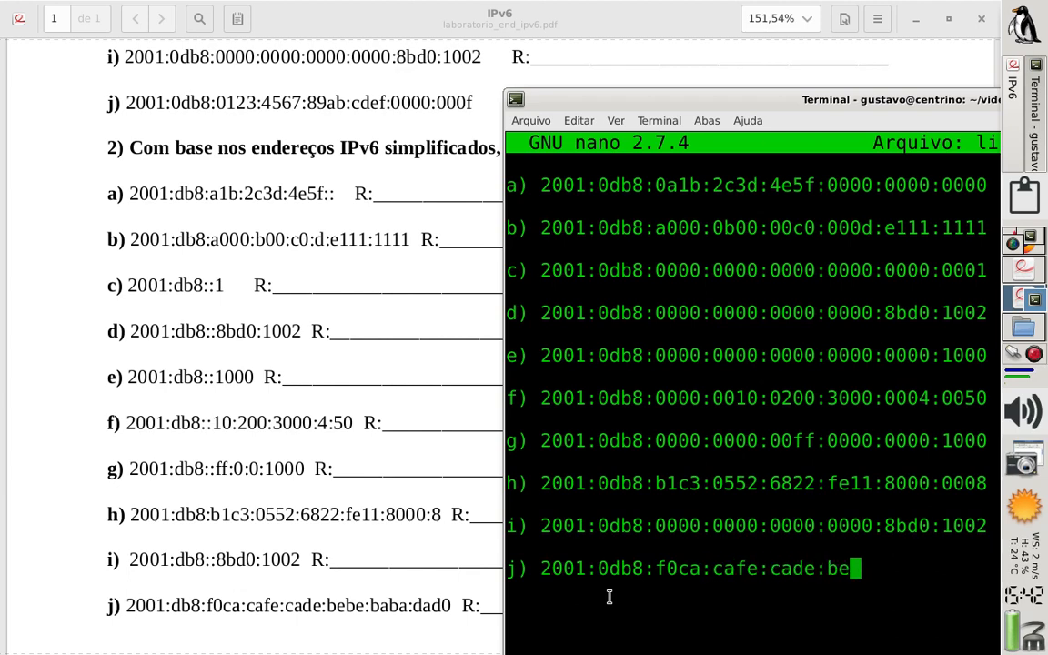
{"action": "type", "text": "be:baba:dad"}
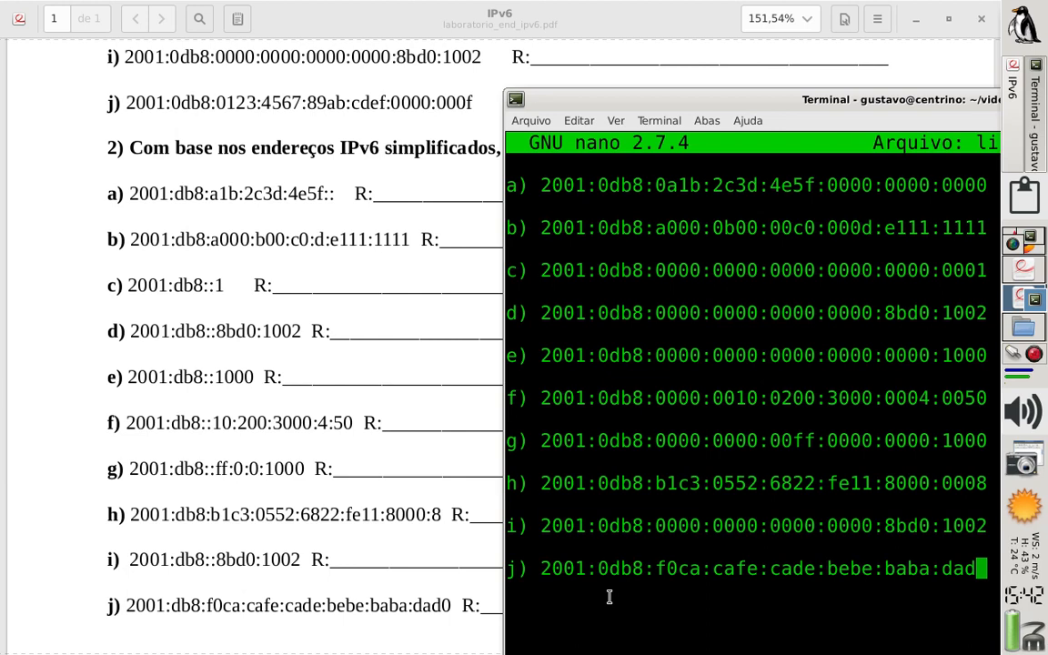
Complete answer j) with the groups f0ca:cafe:cade:bebe:baba:dad0
{"action": "type", "text": "0"}
Switch to the ipv6.pdf slides in the second workspace and advance past the prefix representation slide to the Global Unicast slide
{"action": "left_click", "coordinate": [1017, 281]}
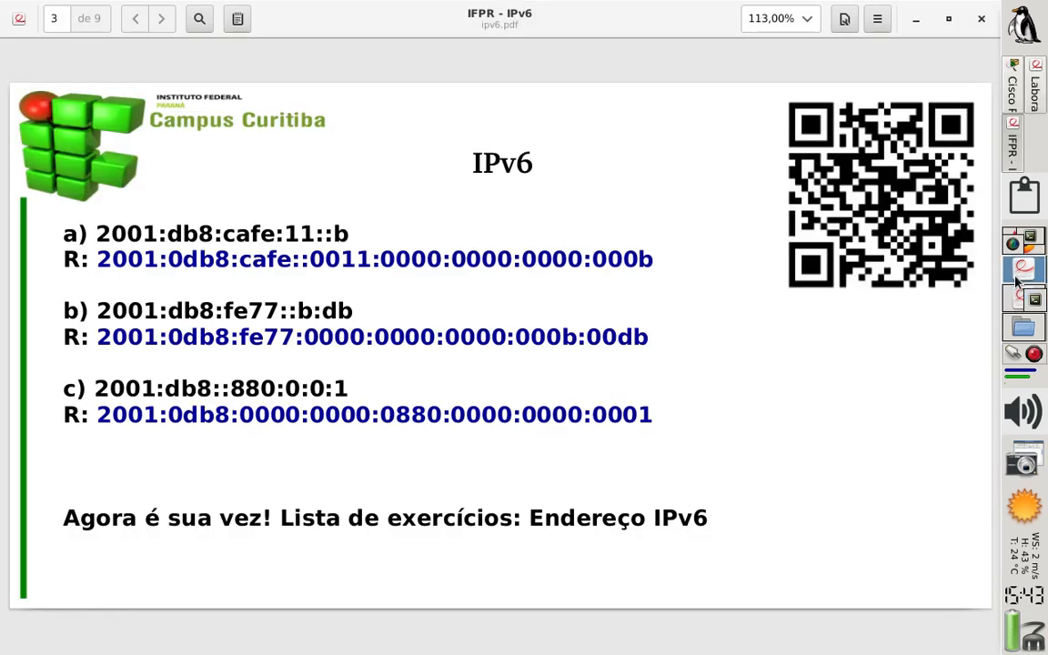
{"action": "key", "text": "Page_Down"}
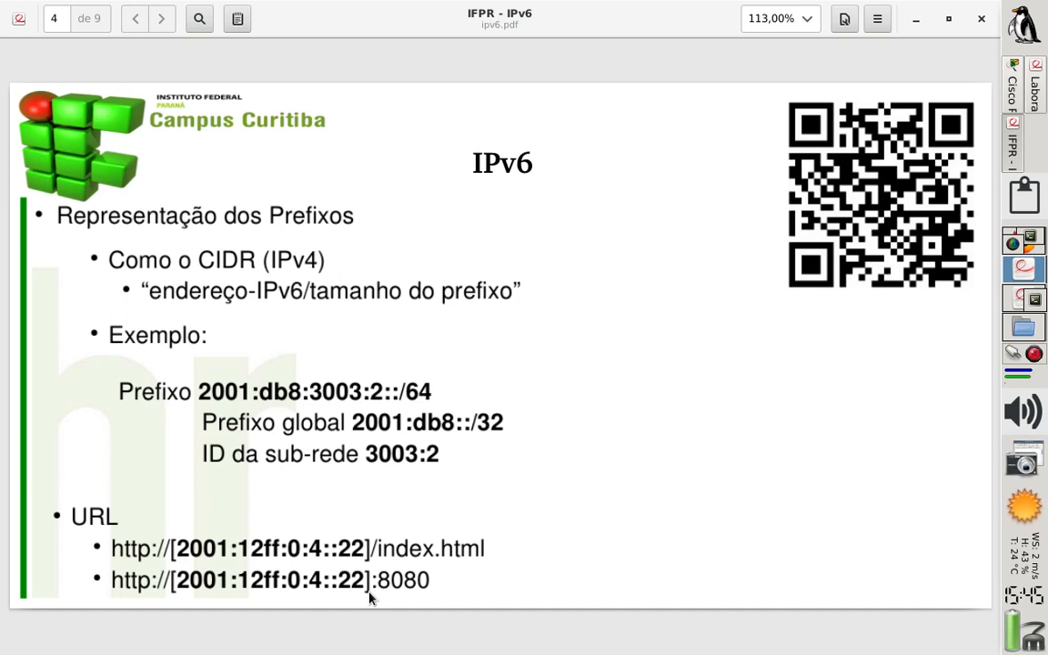
{"action": "key", "text": "Page_Down"}
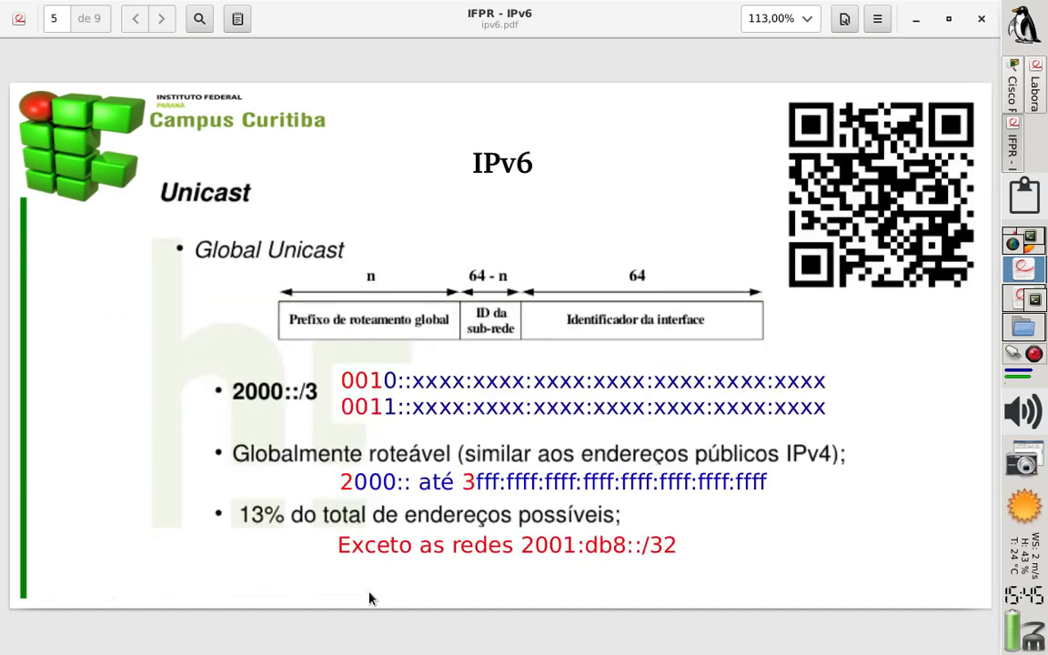
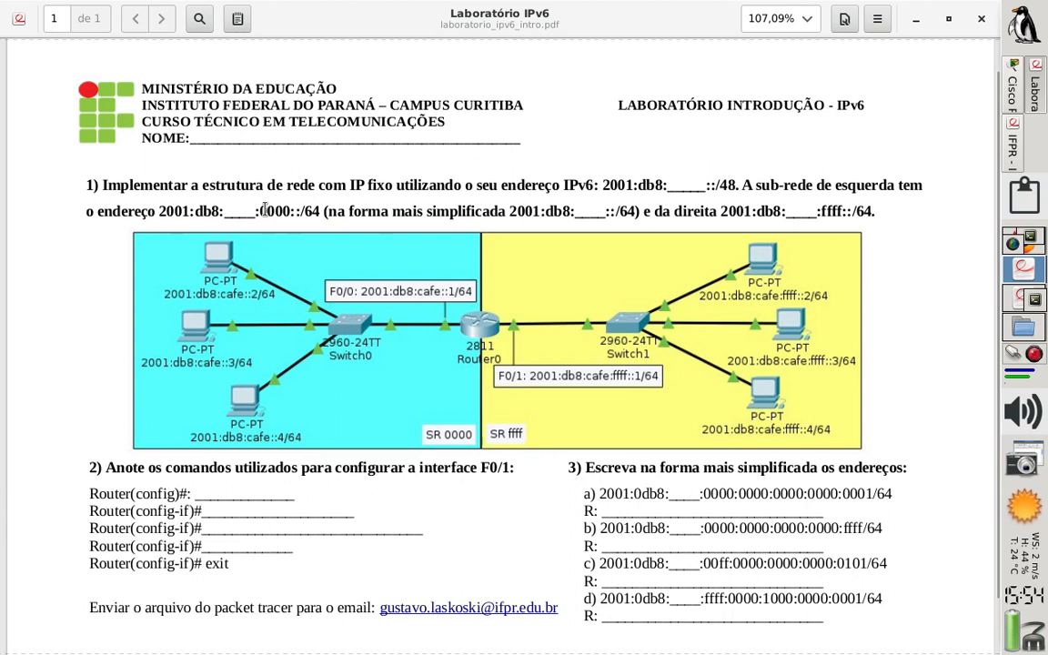
Review the lab sheet's subnet definitions: the 0000 group, the simplified 2001:db8:____::/64 form and the ffff group
{"action": "mouse_move", "coordinate": [265, 210]}
{"action": "left_mouse_down"}
{"action": "mouse_move", "coordinate": [284, 211]}
{"action": "mouse_move", "coordinate": [256, 211]}
{"action": "left_mouse_up"}
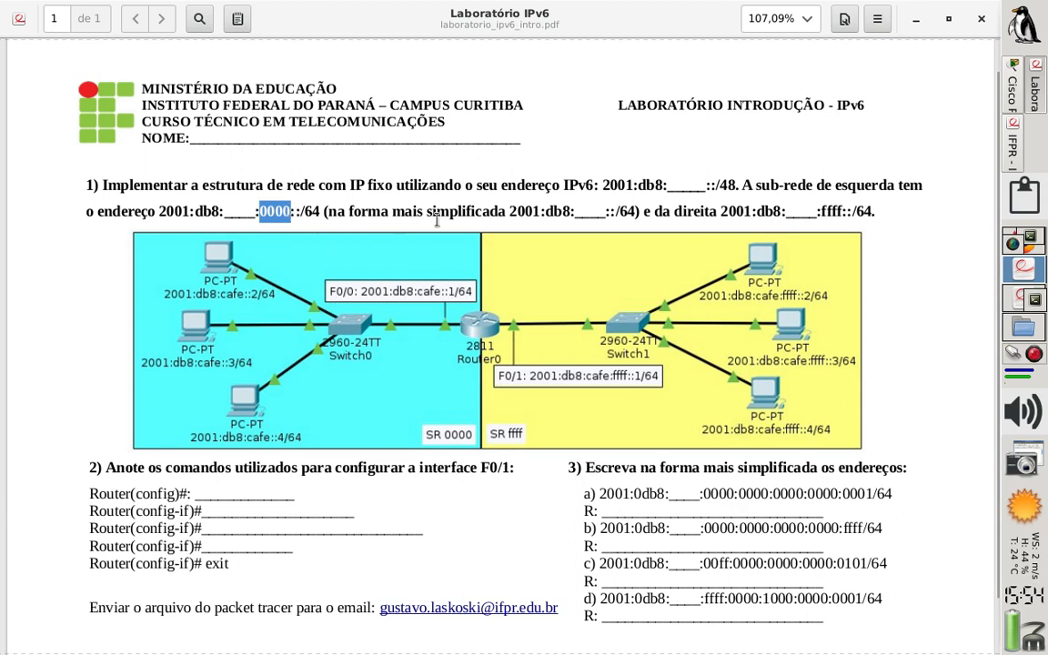
{"action": "left_click_drag", "start_coordinate": [509, 209], "coordinate": [631, 210]}
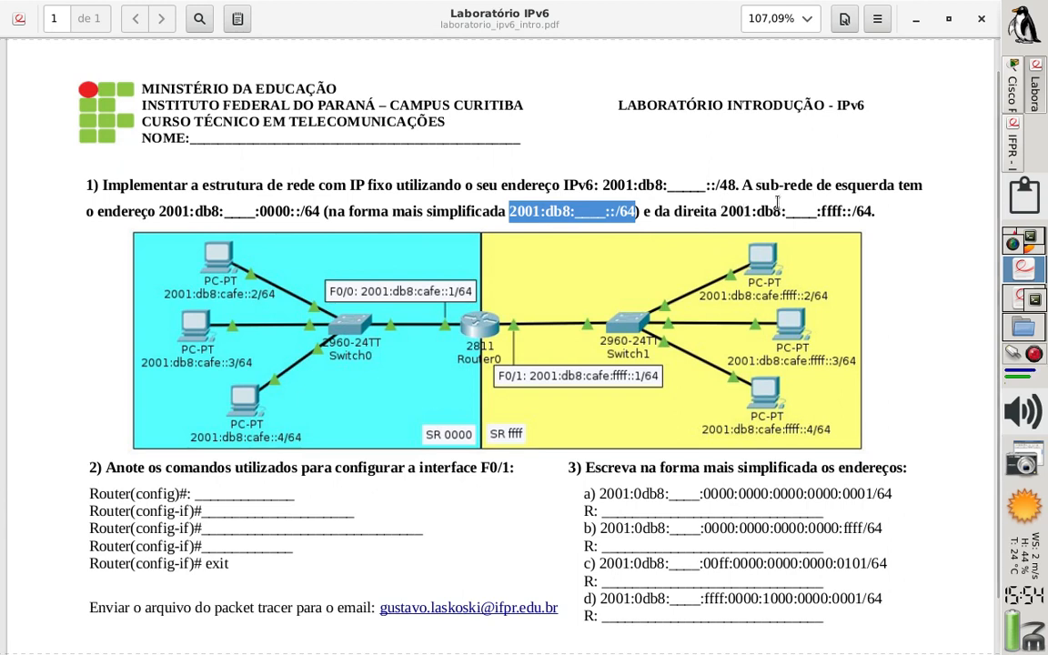
{"action": "left_click_drag", "start_coordinate": [724, 211], "coordinate": [847, 210]}
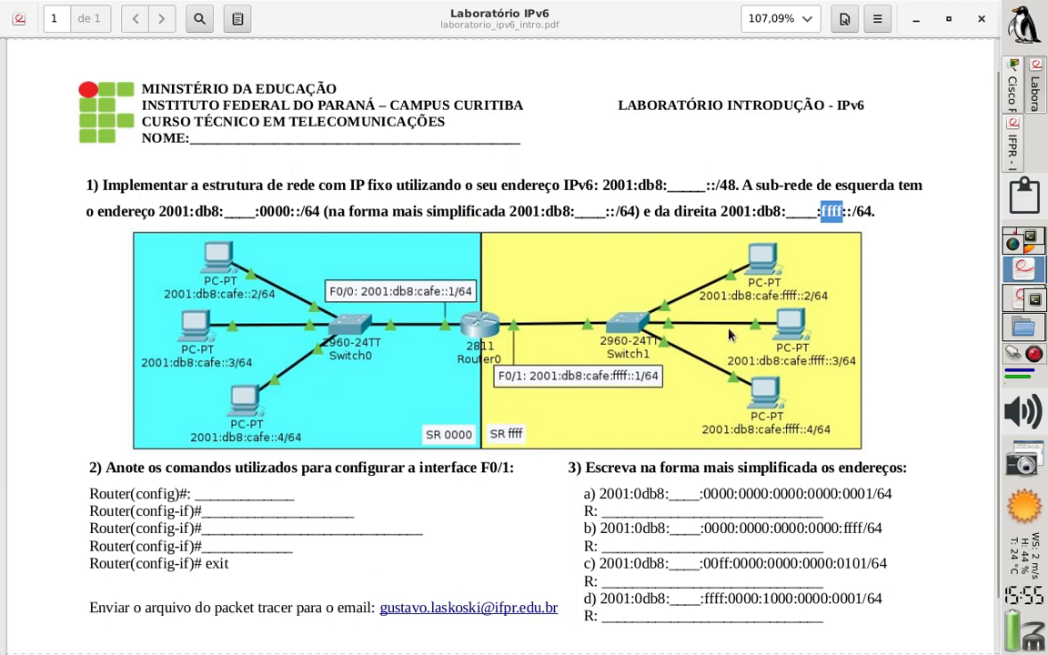
Switch to Packet Tracer and place a 2811 router mid-workspace with one 2960 switch on either side, nudging the left switch toward the router
{"action": "left_click", "coordinate": [1013, 91]}
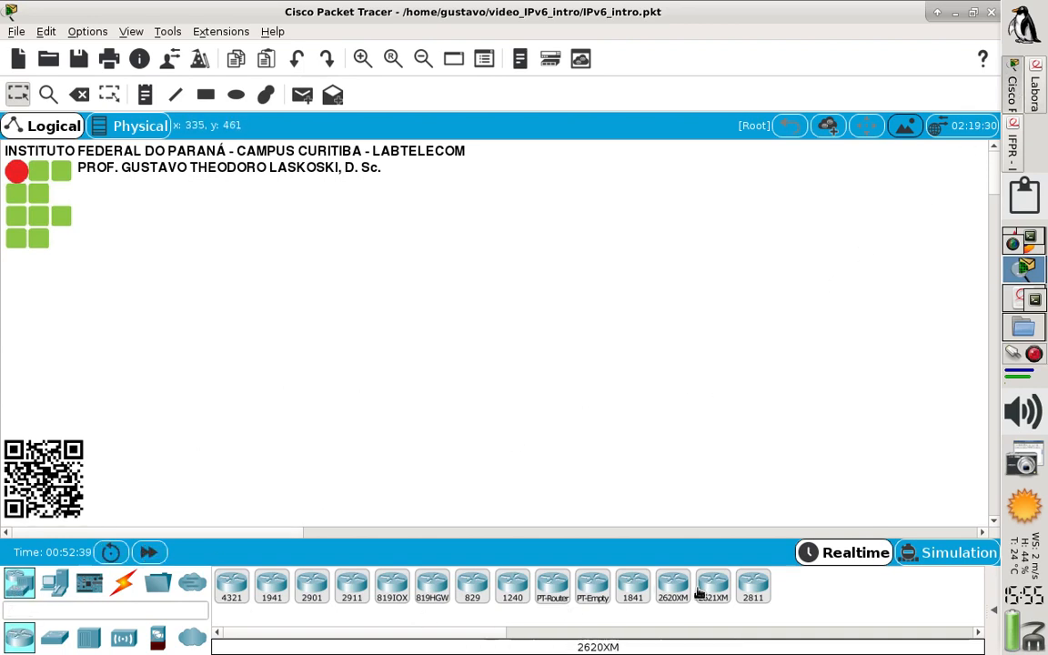
{"action": "left_click_drag", "start_coordinate": [753, 600], "coordinate": [475, 322]}
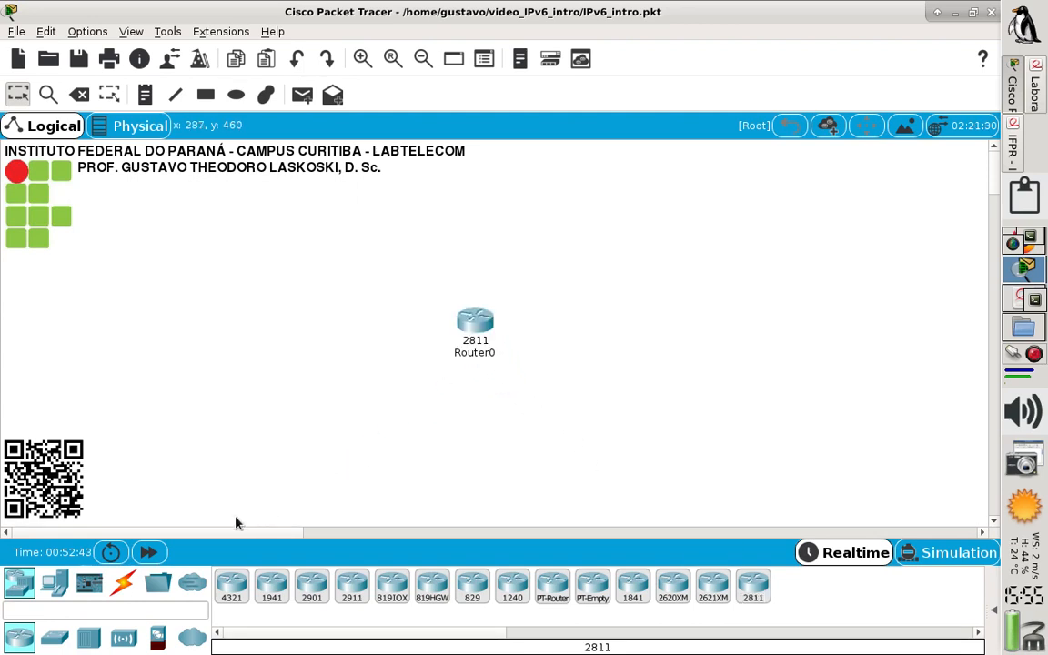
{"action": "left_click", "coordinate": [58, 642]}
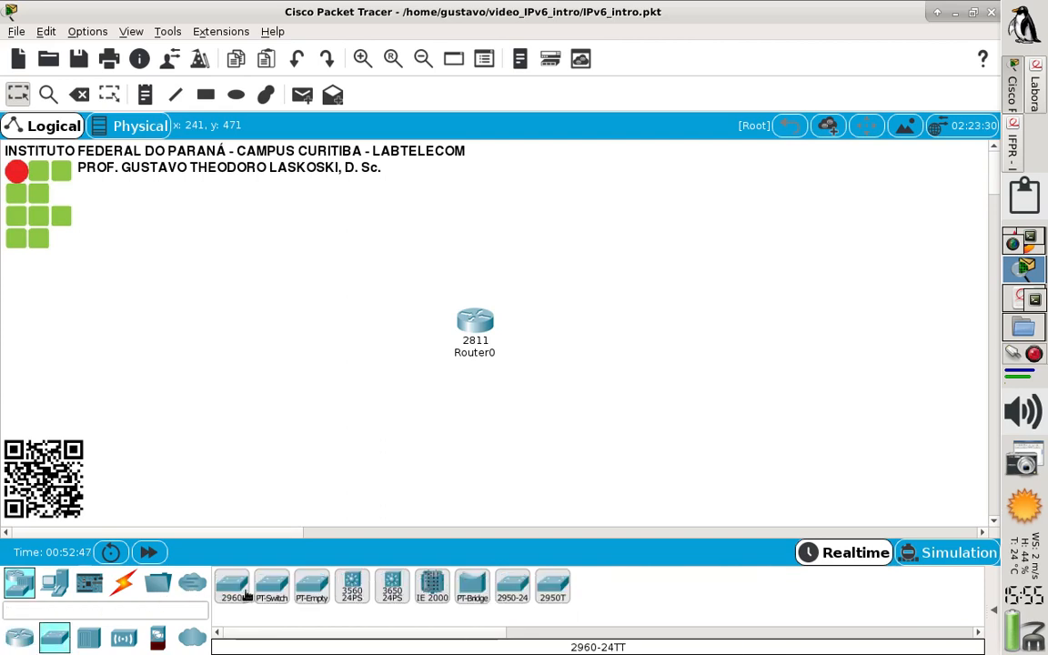
{"action": "left_click_drag", "start_coordinate": [245, 594], "coordinate": [303, 337]}
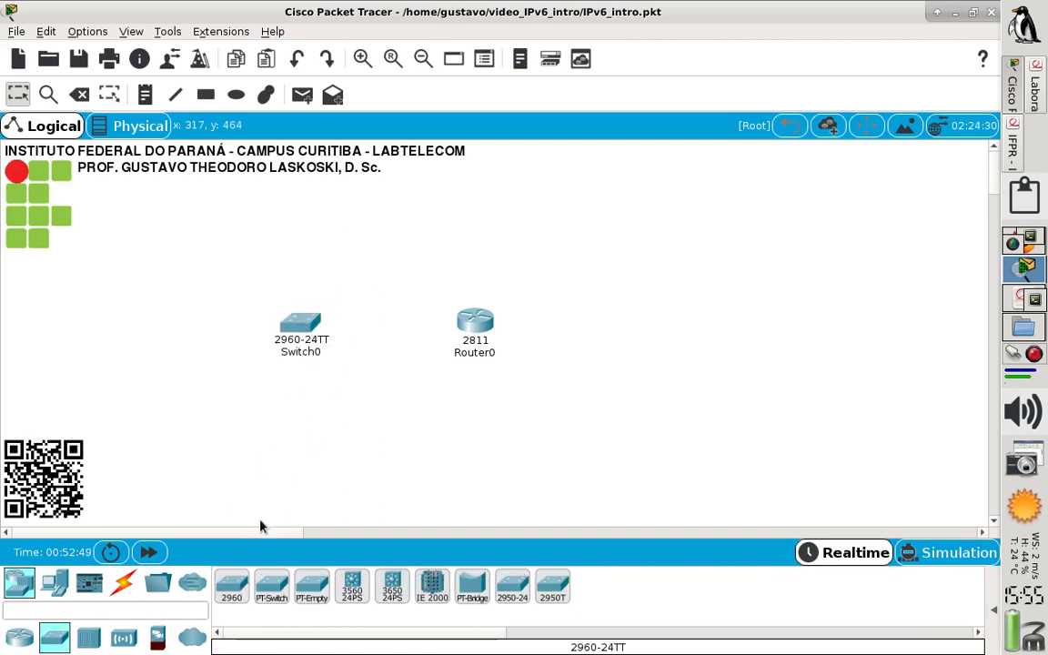
{"action": "left_click_drag", "start_coordinate": [234, 593], "coordinate": [666, 326]}
{"action": "left_click_drag", "start_coordinate": [302, 330], "coordinate": [318, 325]}
{"action": "left_click", "coordinate": [129, 586]}
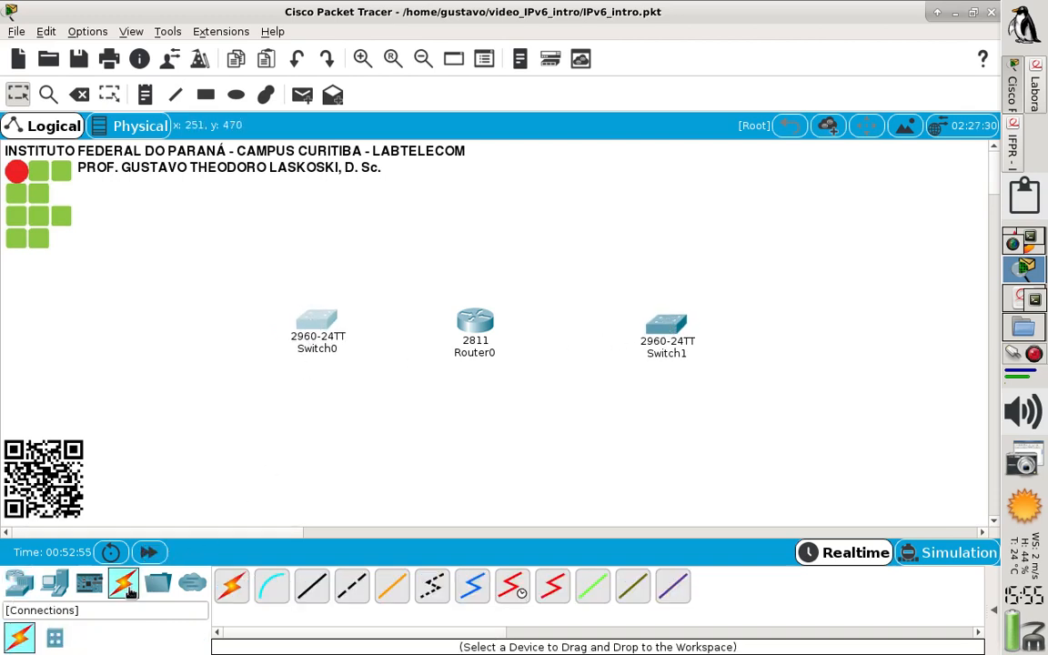
Place three PCs in a column to the left of Switch0
{"action": "left_click", "coordinate": [53, 587]}
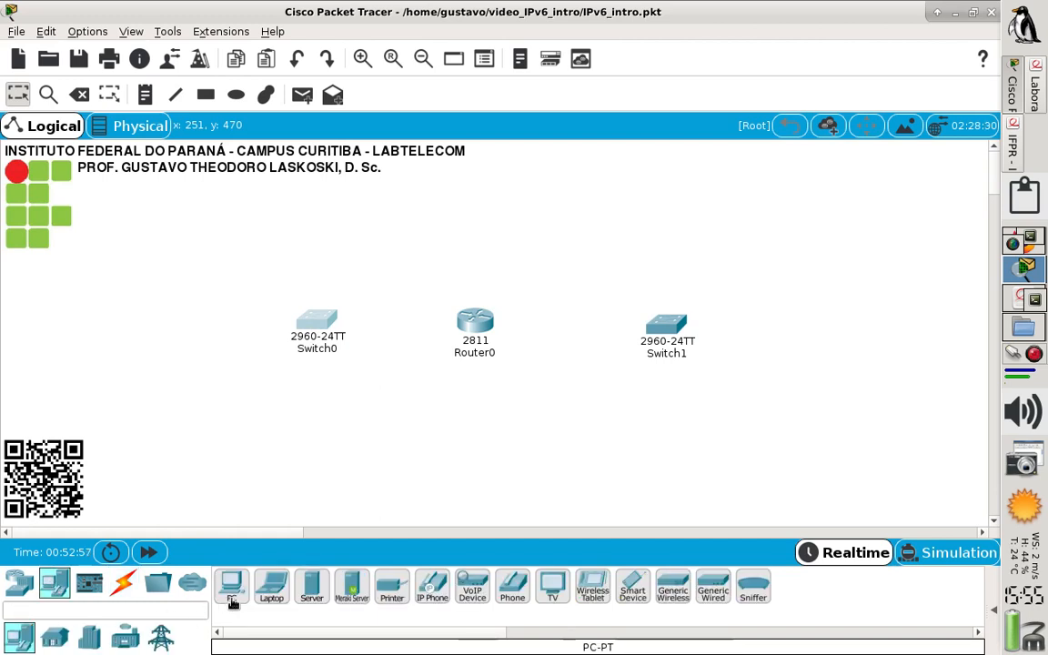
{"action": "left_click_drag", "start_coordinate": [232, 587], "coordinate": [165, 264]}
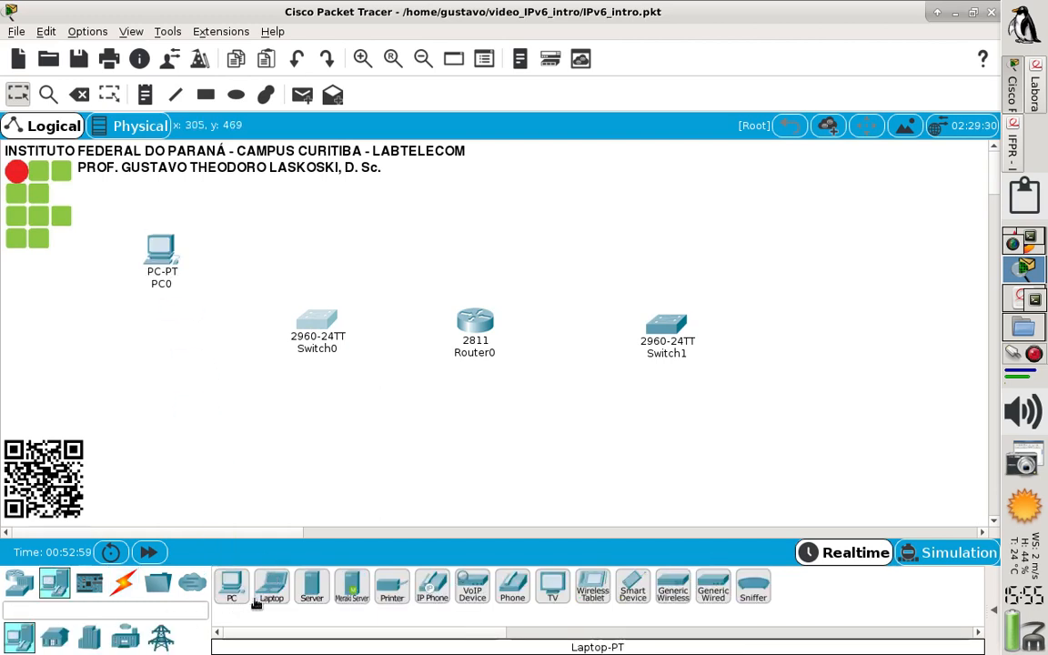
{"action": "left_click_drag", "start_coordinate": [232, 587], "coordinate": [158, 335]}
{"action": "left_click_drag", "start_coordinate": [246, 589], "coordinate": [168, 424]}
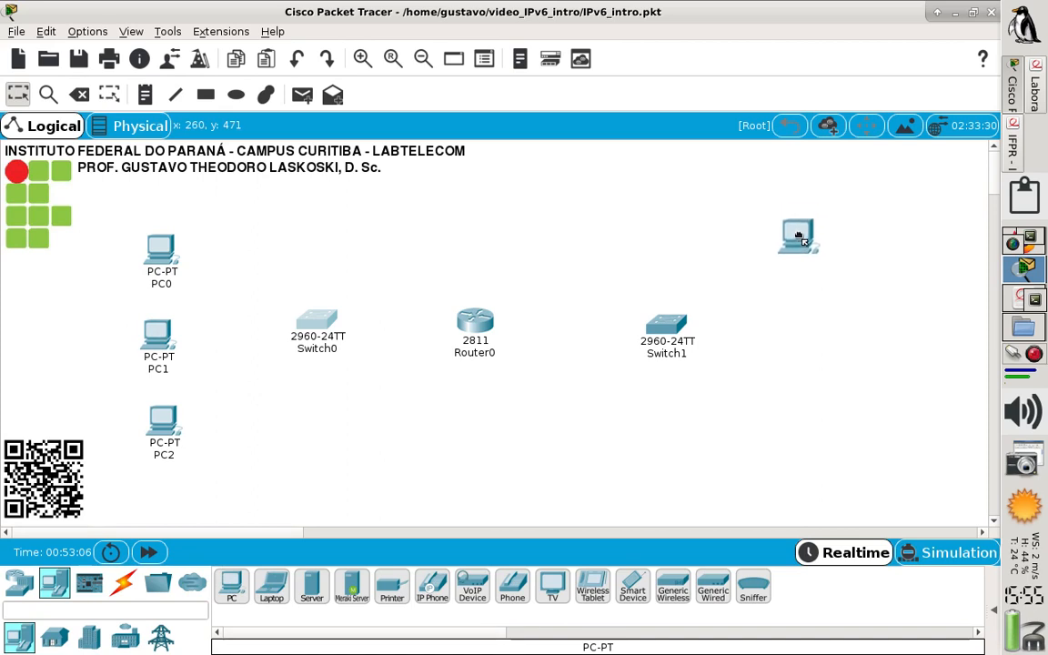
Place three more PCs in a column to the right of Switch1
{"action": "left_click", "coordinate": [797, 244]}
{"action": "left_click", "coordinate": [231, 587]}
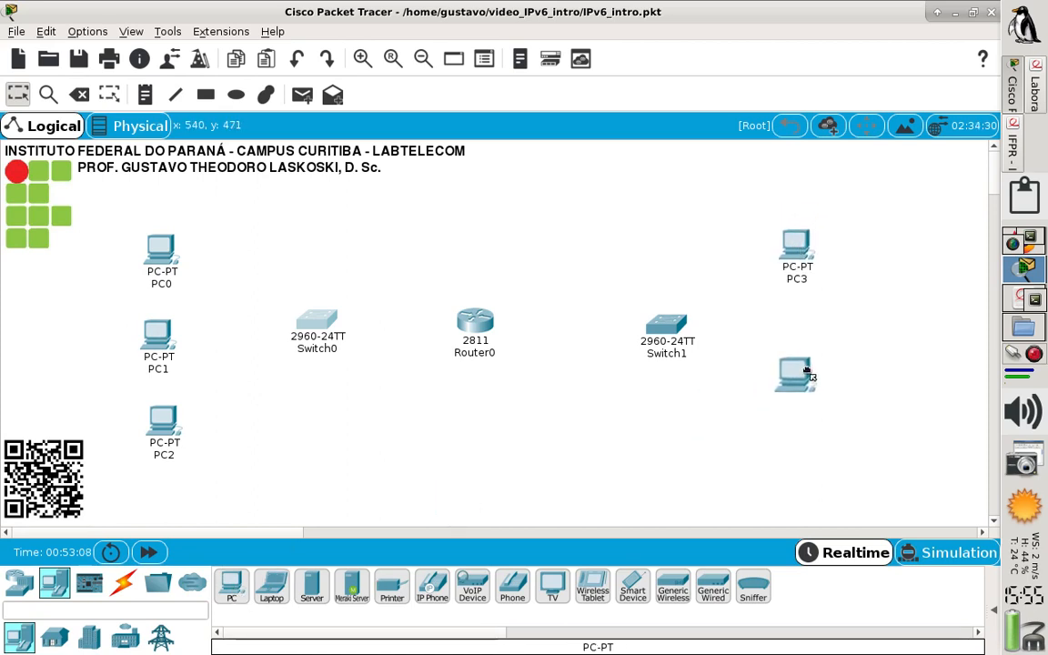
{"action": "left_click", "coordinate": [797, 332]}
{"action": "left_click", "coordinate": [232, 586]}
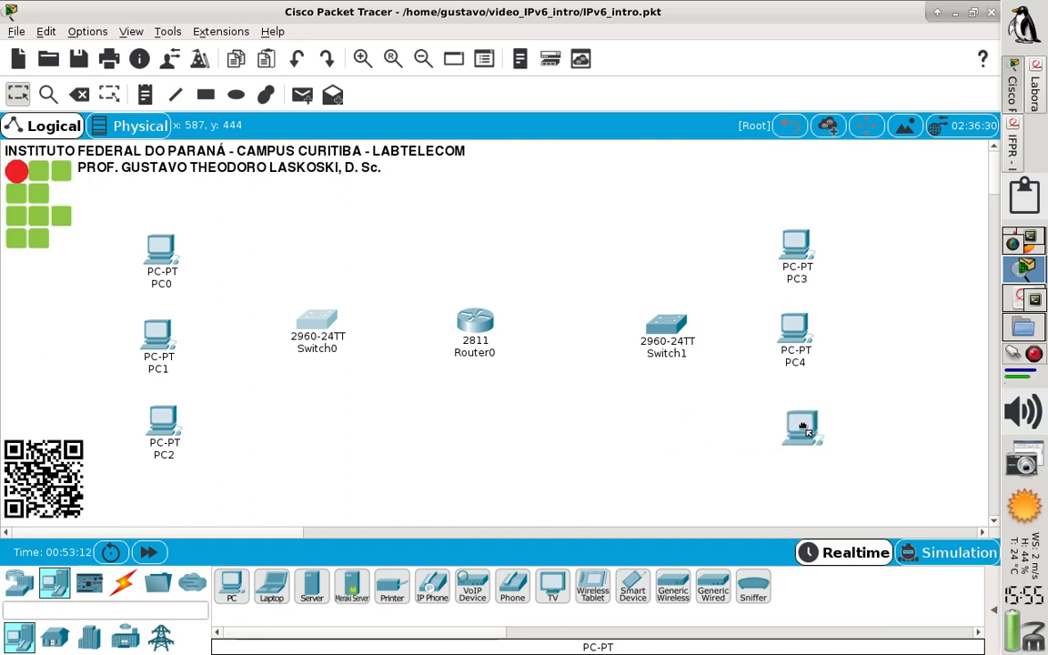
{"action": "left_click", "coordinate": [797, 424]}
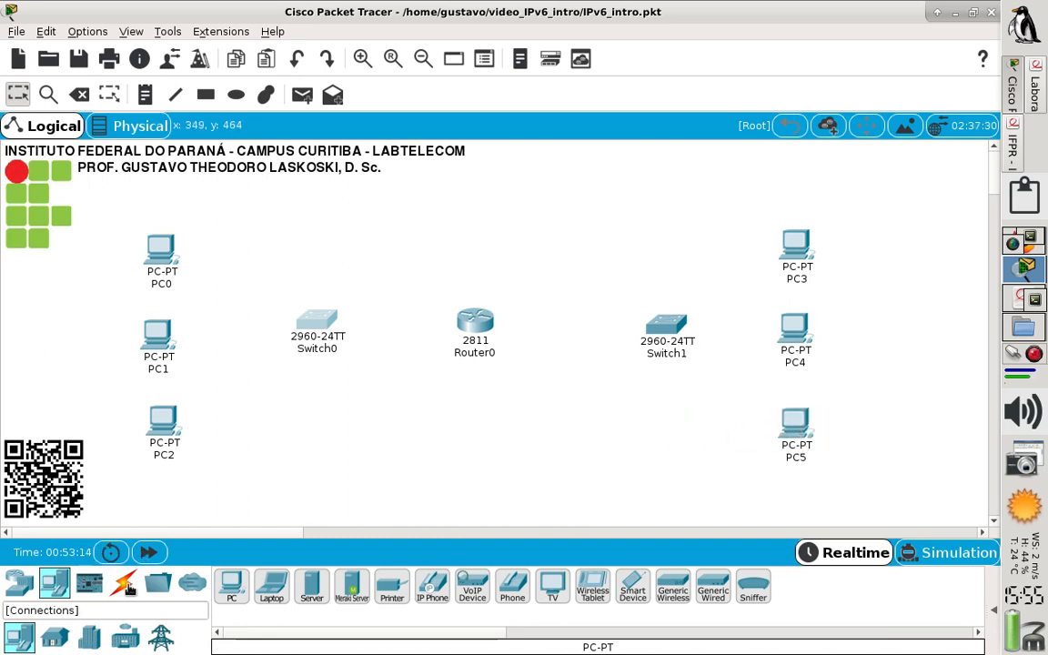
Connect Router0 FastEthernet0/0 to Switch0 FastEthernet0/1 with a copper straight-through cable
{"action": "left_click", "coordinate": [129, 590]}
{"action": "left_click", "coordinate": [311, 587]}
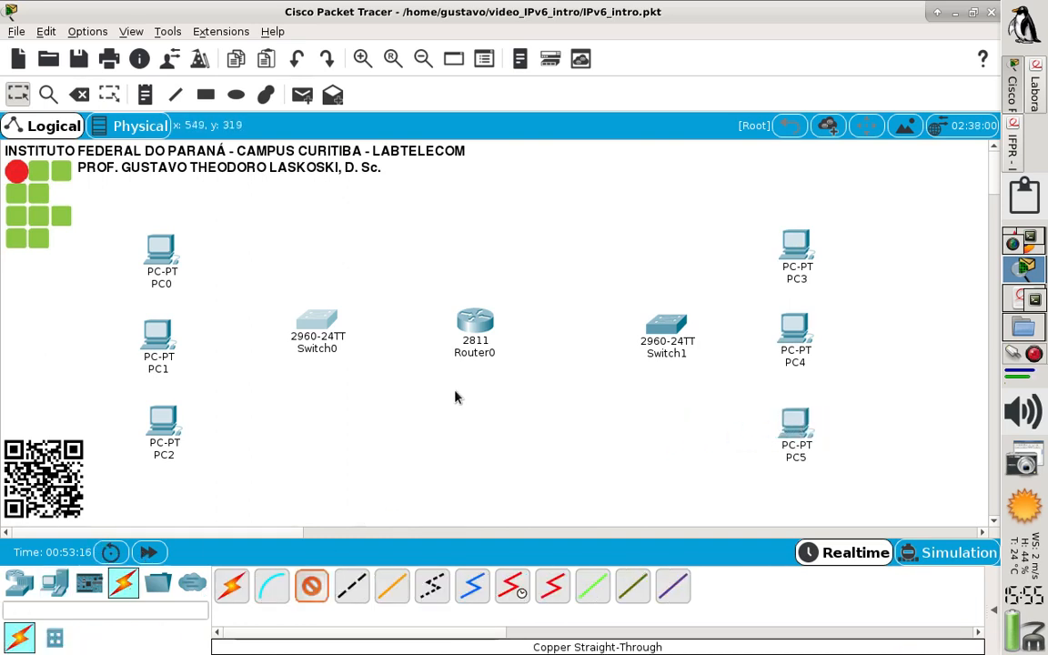
{"action": "left_click", "coordinate": [468, 338]}
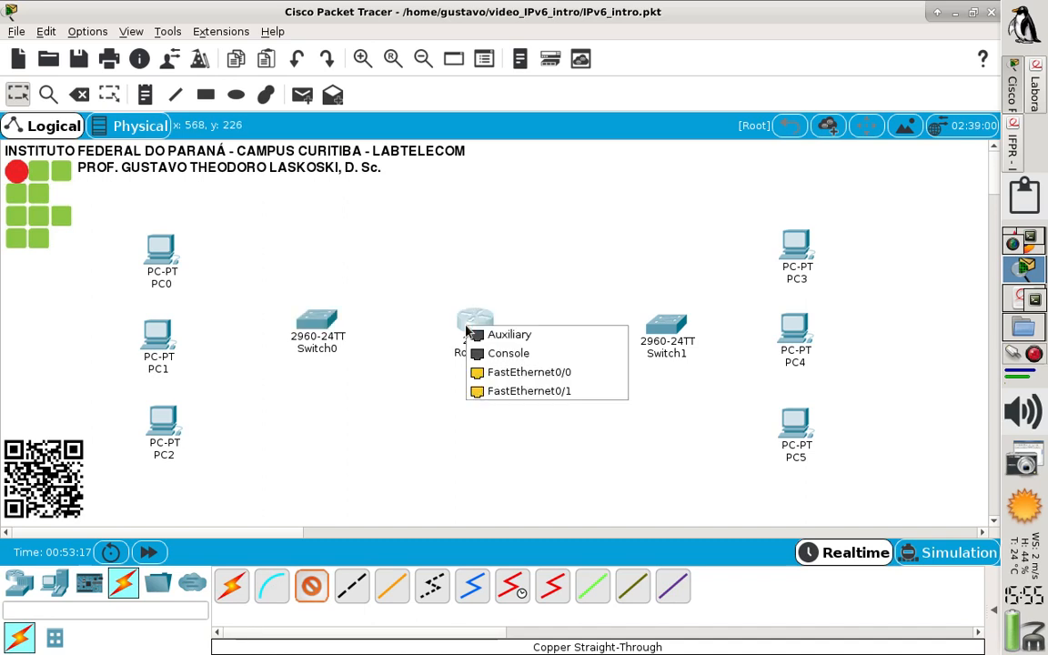
{"action": "left_click", "coordinate": [490, 373]}
{"action": "left_click", "coordinate": [318, 319]}
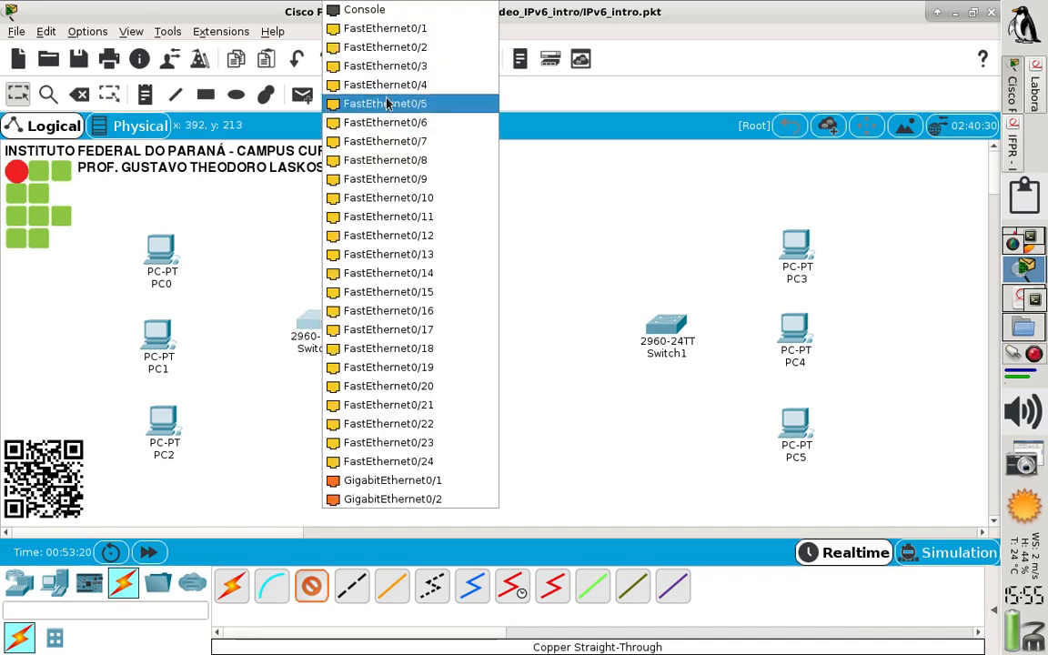
{"action": "left_click", "coordinate": [409, 28]}
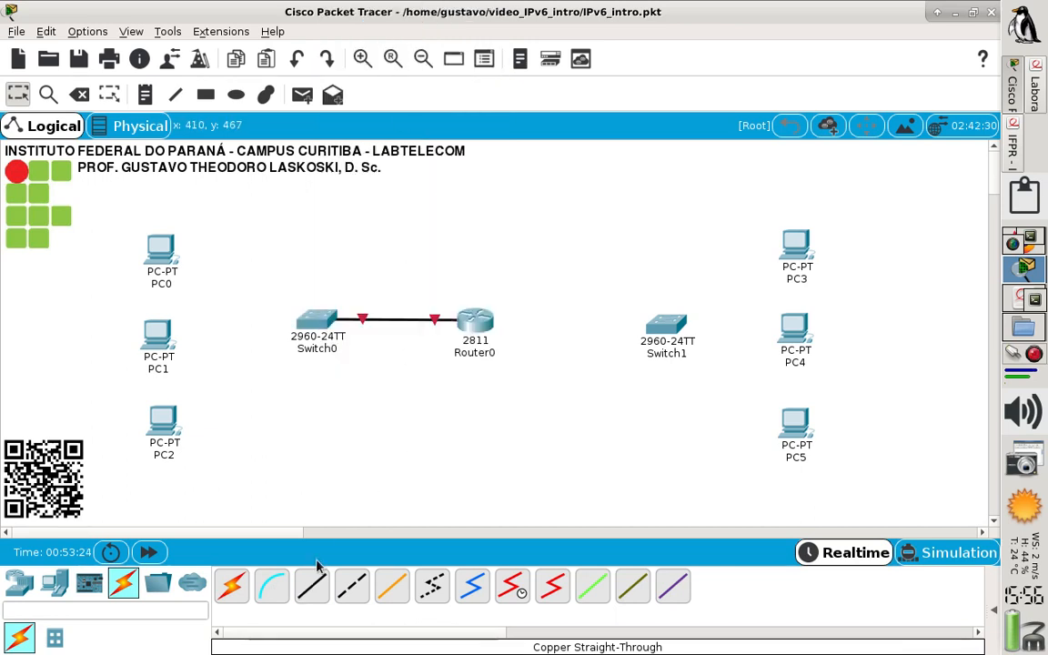
Connect Switch0 FastEthernet0/2 to PC0 FastEthernet0 with a copper straight-through cable
{"action": "left_click", "coordinate": [311, 585]}
{"action": "left_click", "coordinate": [309, 320]}
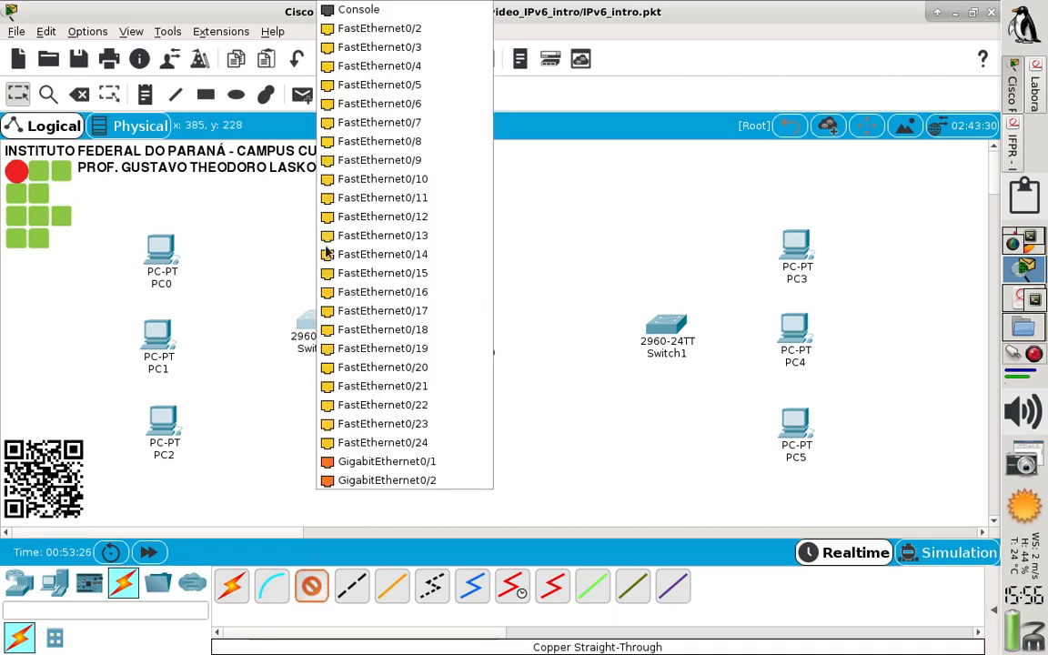
{"action": "left_click", "coordinate": [380, 30]}
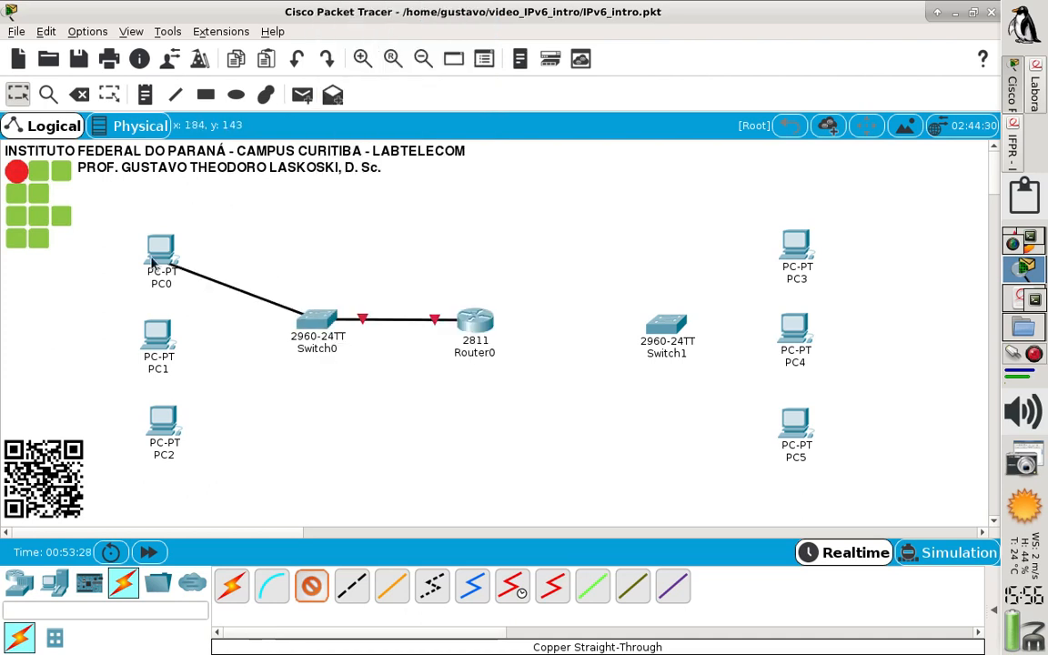
{"action": "left_click", "coordinate": [153, 258]}
{"action": "left_click", "coordinate": [224, 315]}
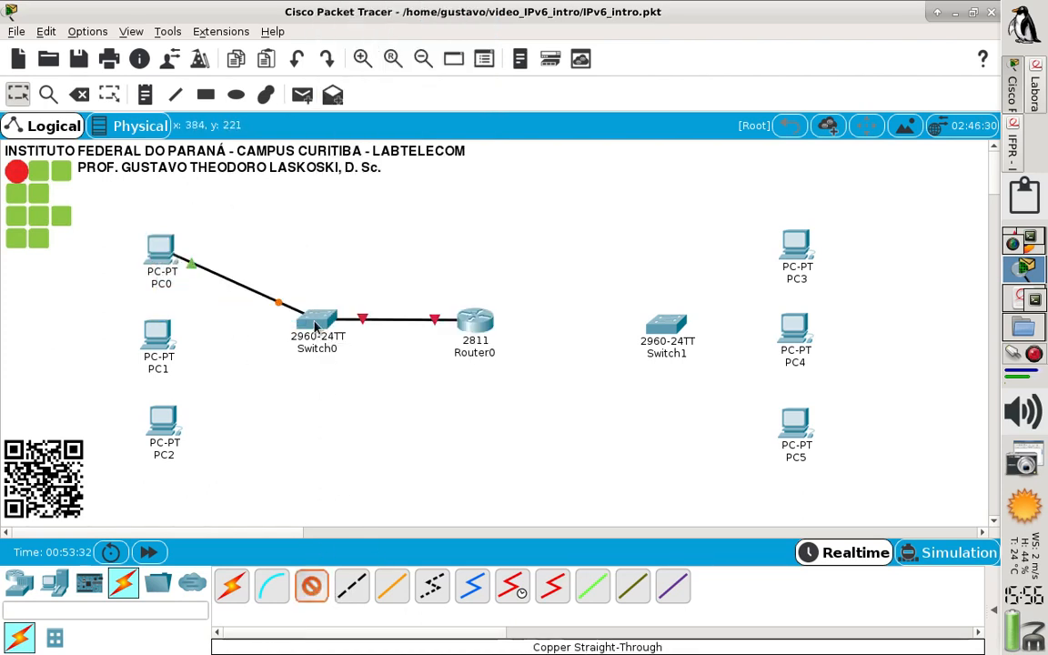
Connect Switch0 FastEthernet0/4 to PC2 FastEthernet0 with a copper straight-through cable
{"action": "left_click", "coordinate": [315, 325]}
{"action": "left_click", "coordinate": [350, 45]}
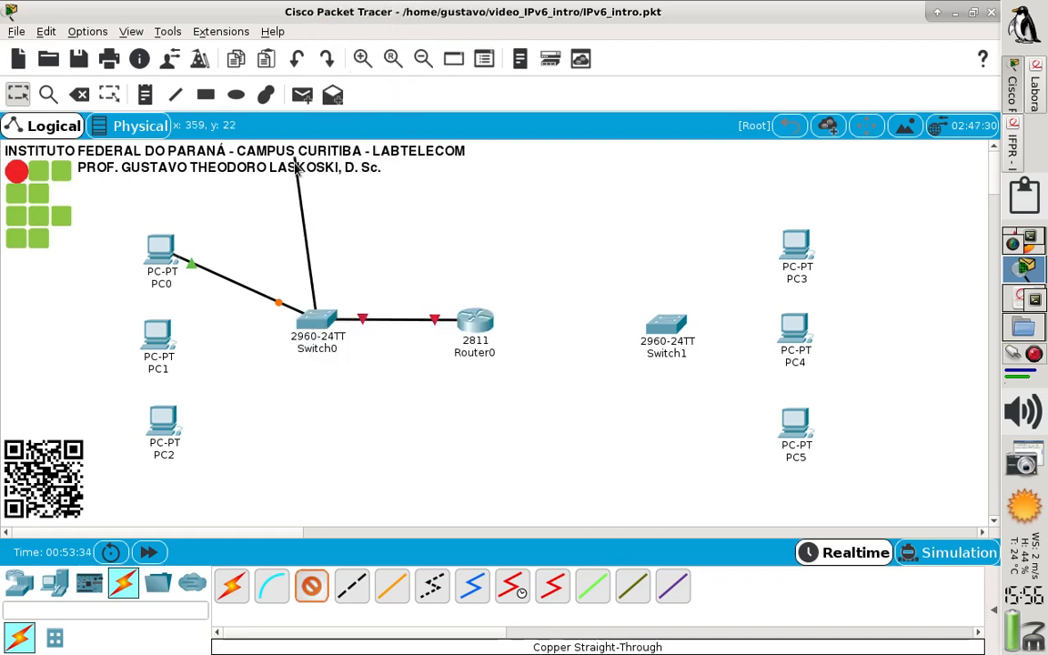
{"action": "left_click", "coordinate": [158, 431]}
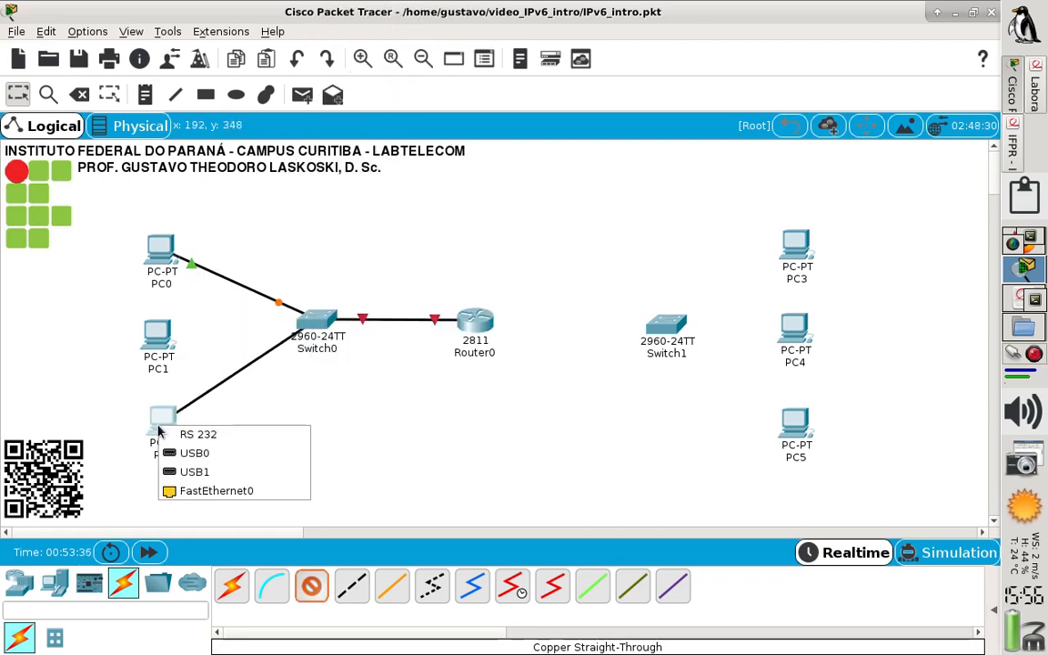
{"action": "left_click", "coordinate": [218, 491]}
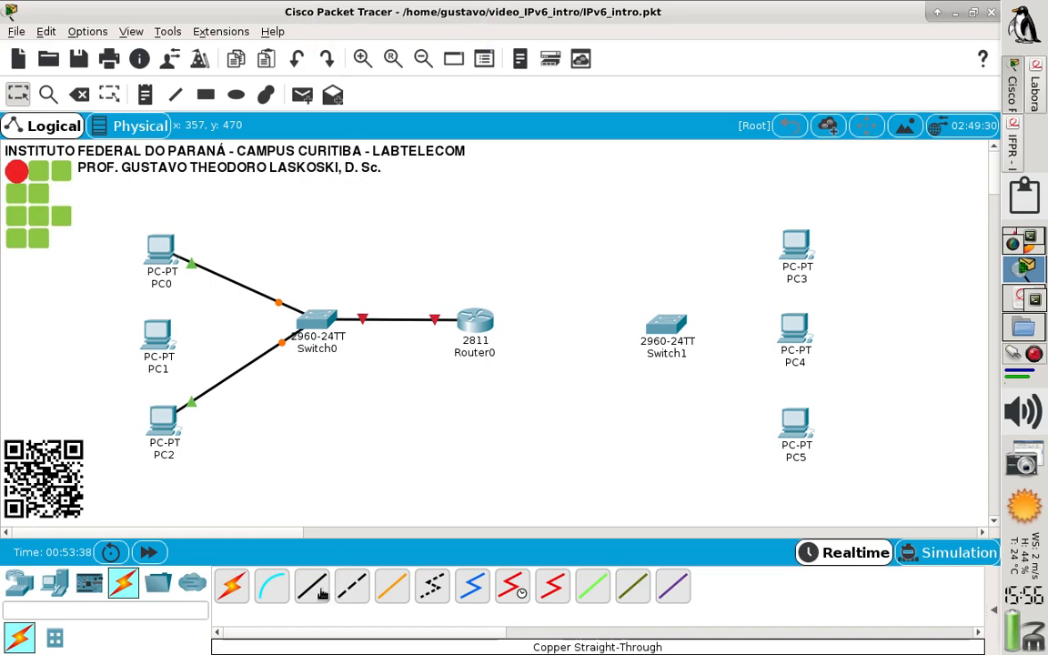
Connect Switch0 FastEthernet0/3 to PC1 FastEthernet0 with a copper straight-through cable
{"action": "left_click", "coordinate": [309, 327]}
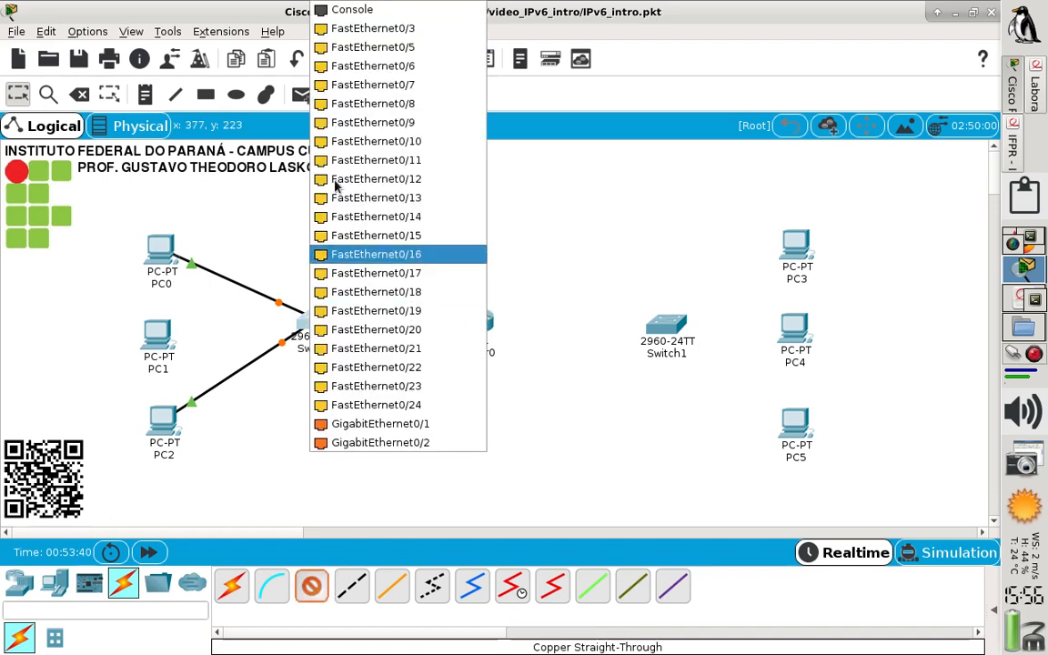
{"action": "left_click", "coordinate": [364, 28]}
{"action": "left_click", "coordinate": [160, 334]}
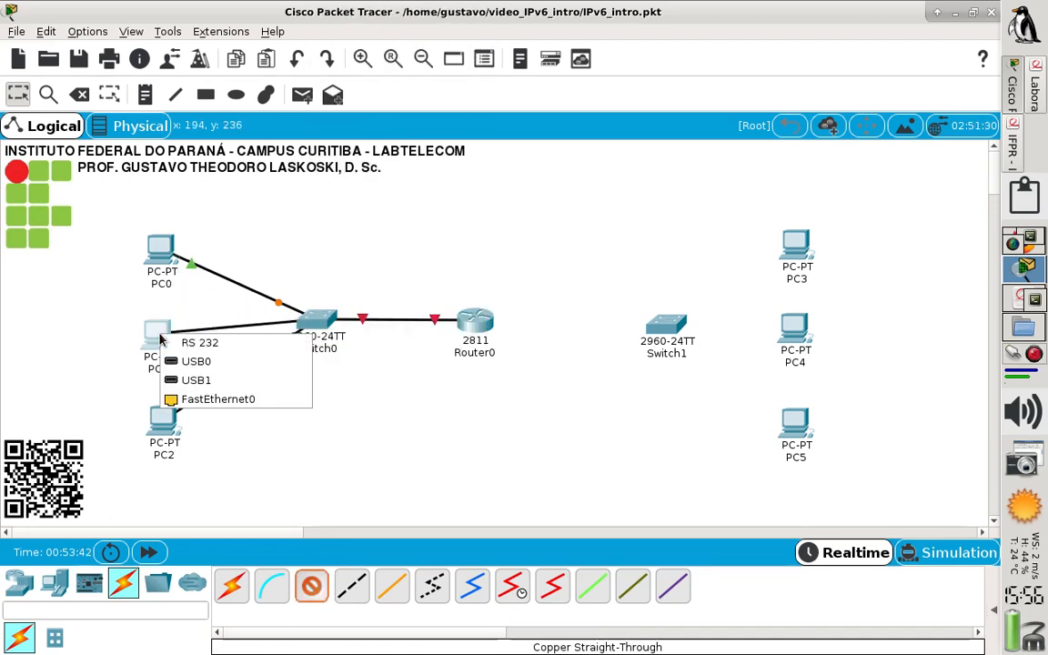
{"action": "left_click", "coordinate": [202, 399]}
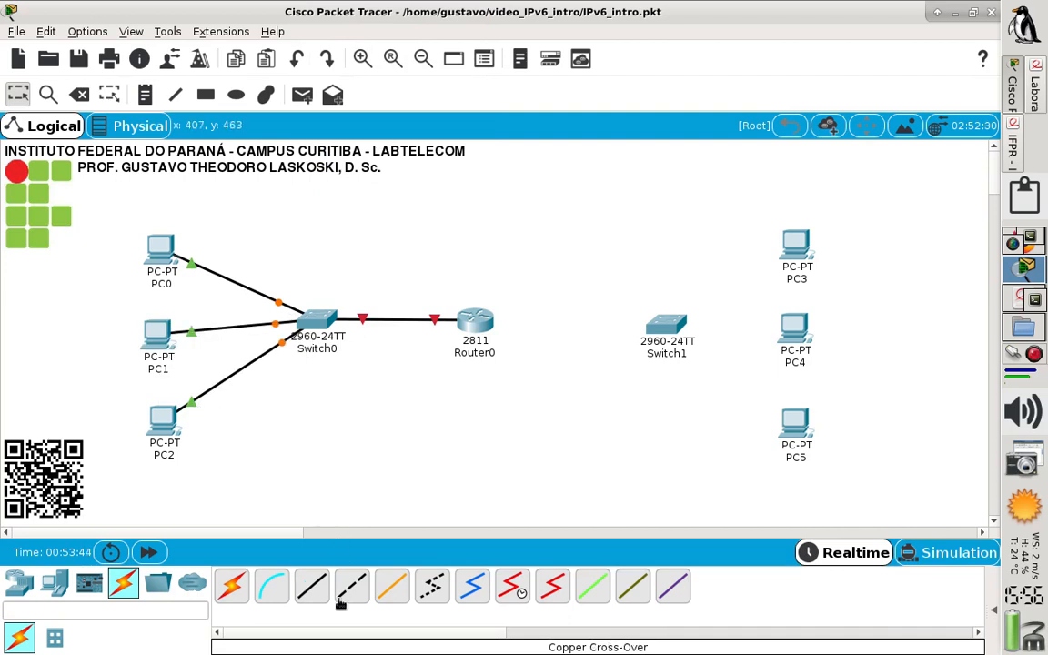
Connect Router0 FastEthernet0/1 to Switch1 FastEthernet0/1 with a copper straight-through cable
{"action": "left_click", "coordinate": [475, 324]}
{"action": "left_click", "coordinate": [544, 377]}
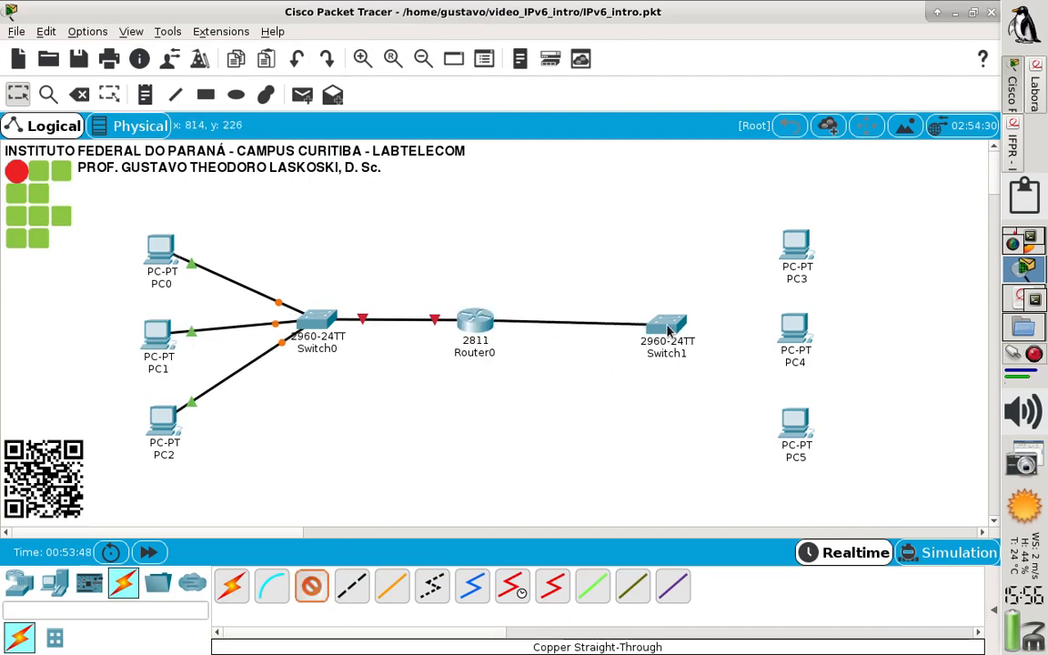
{"action": "left_click", "coordinate": [667, 325]}
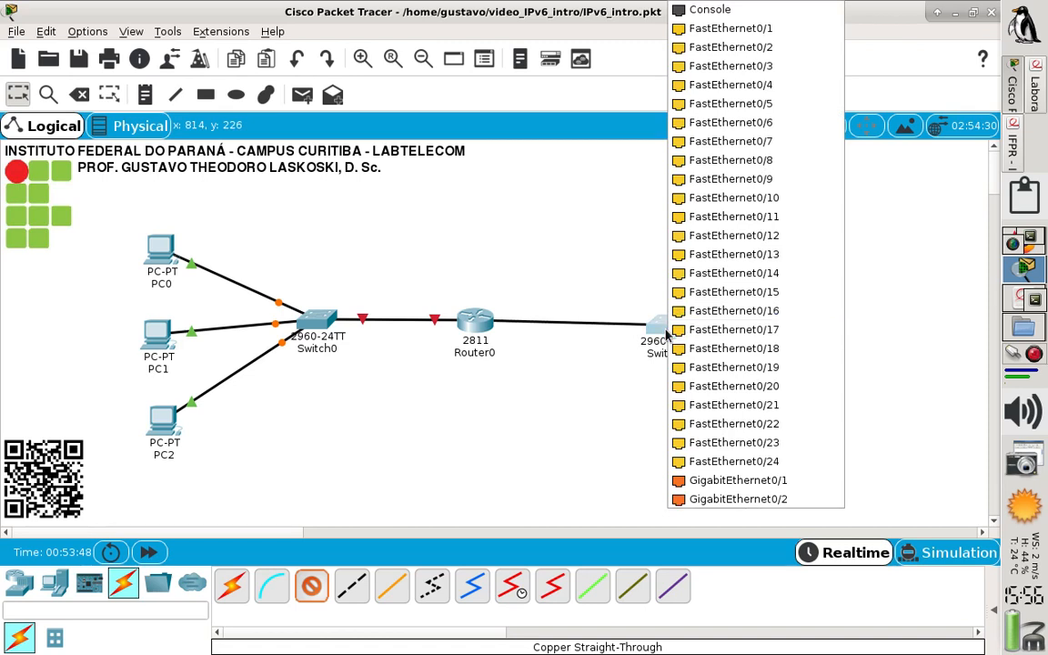
{"action": "left_click", "coordinate": [774, 29]}
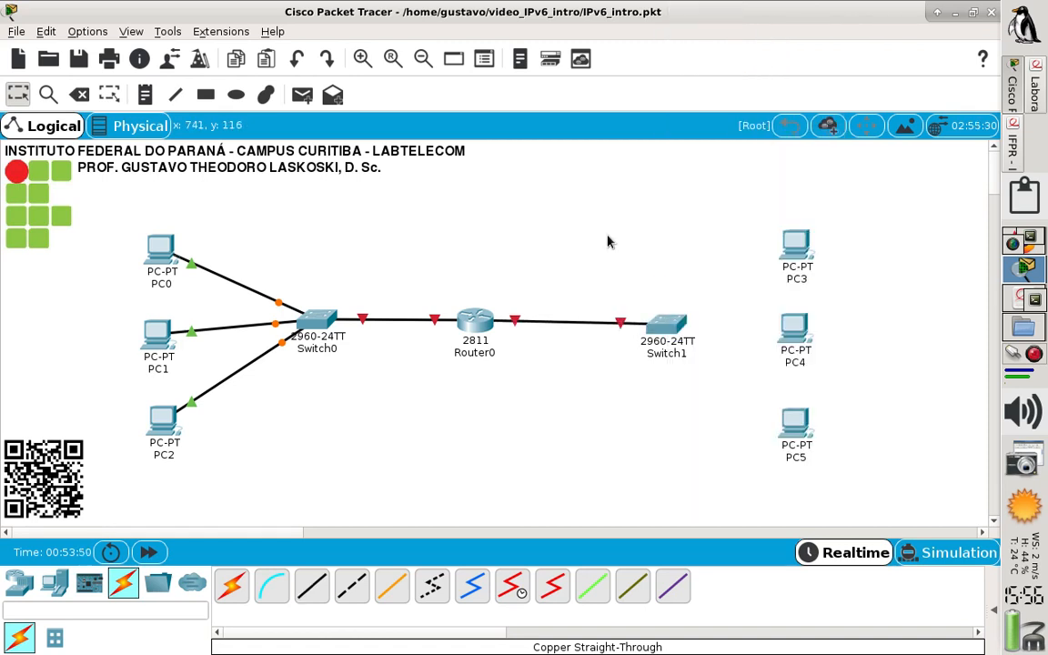
Connect Switch1 FastEthernet0/2 to PC3 FastEthernet0 with a copper straight-through cable
{"action": "left_click", "coordinate": [311, 587]}
{"action": "left_click", "coordinate": [662, 323]}
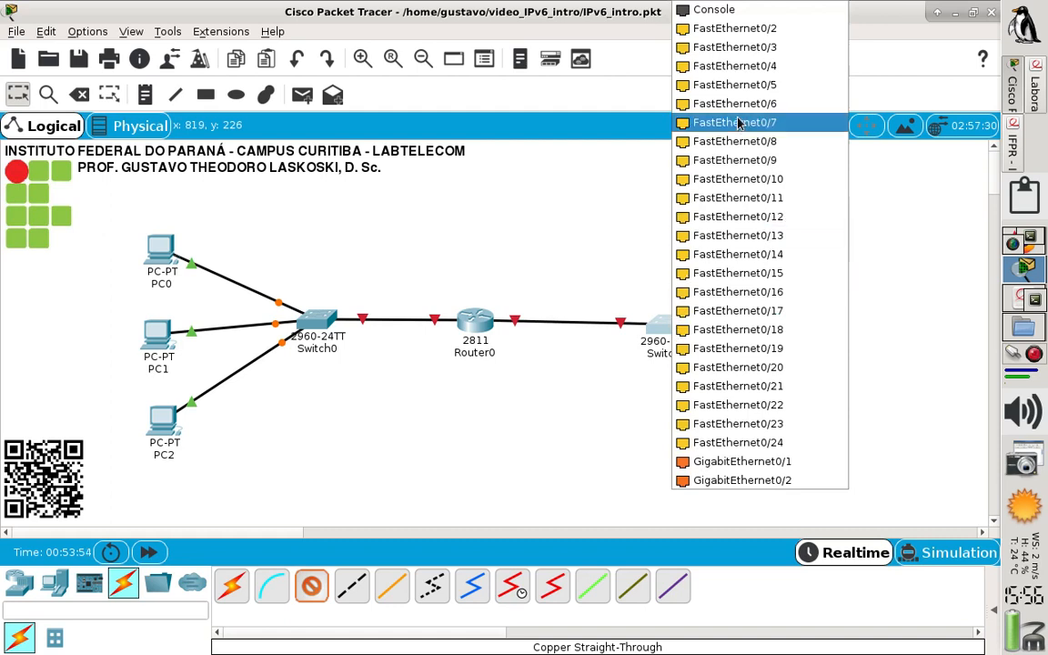
{"action": "left_click", "coordinate": [706, 30]}
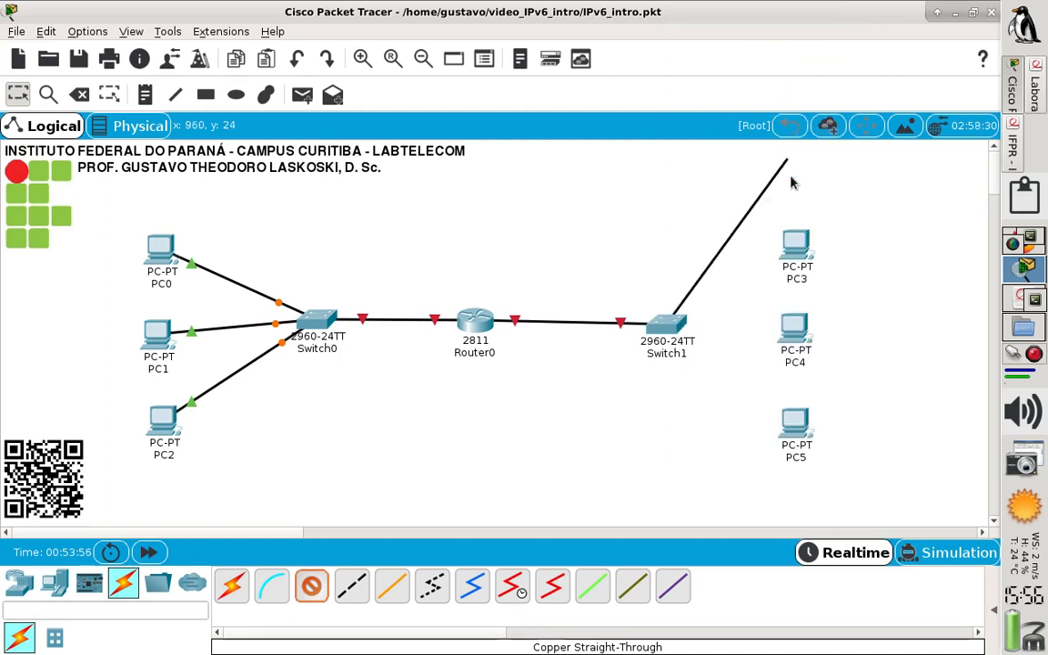
{"action": "left_click", "coordinate": [793, 242]}
{"action": "left_click", "coordinate": [823, 309]}
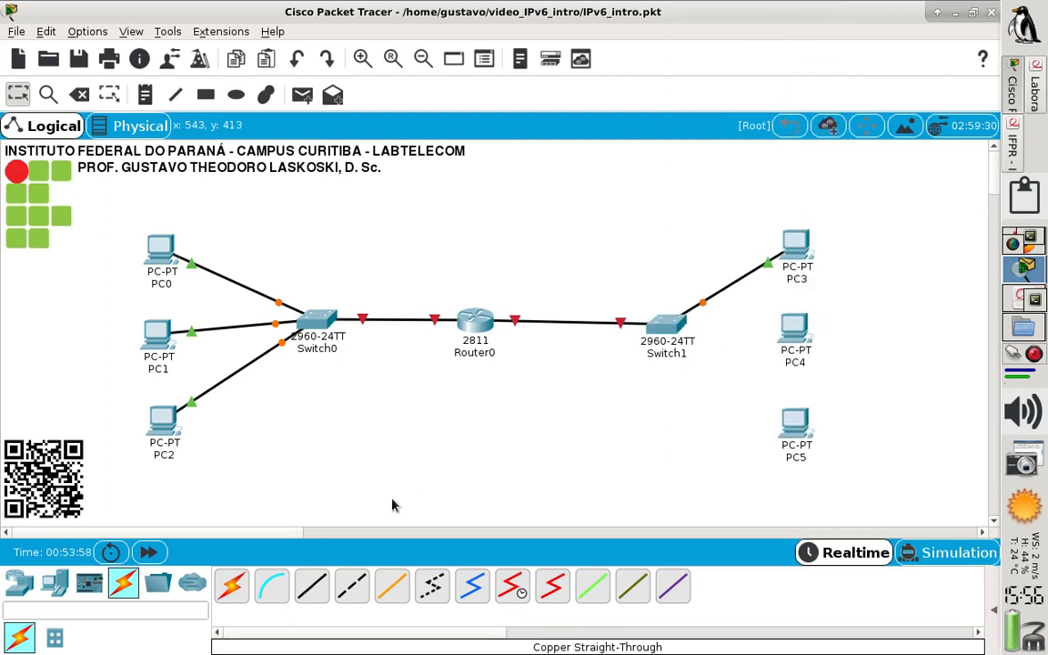
Connect Switch1 FastEthernet0/3 to PC4 FastEthernet0 with a copper straight-through cable
{"action": "left_click", "coordinate": [311, 587]}
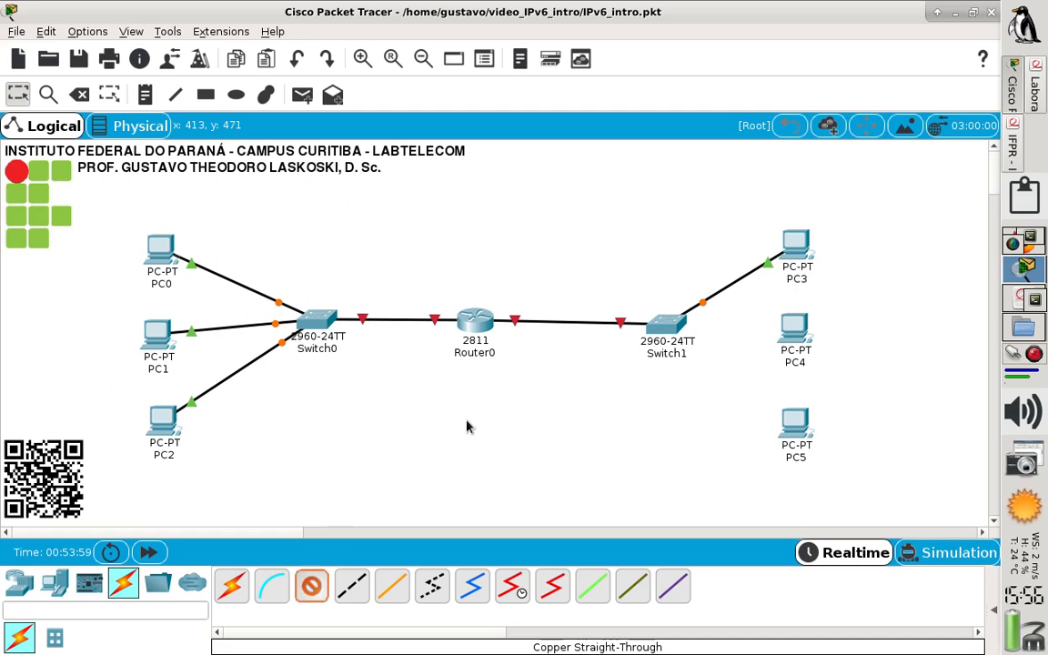
{"action": "left_click", "coordinate": [676, 320]}
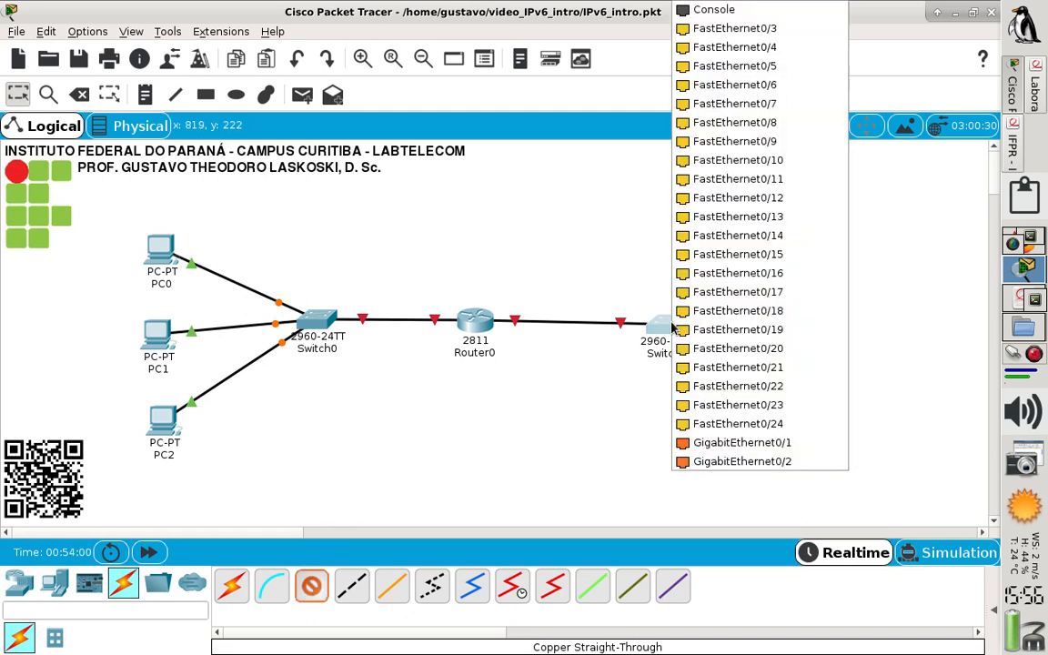
{"action": "left_click", "coordinate": [783, 36]}
{"action": "left_click", "coordinate": [793, 333]}
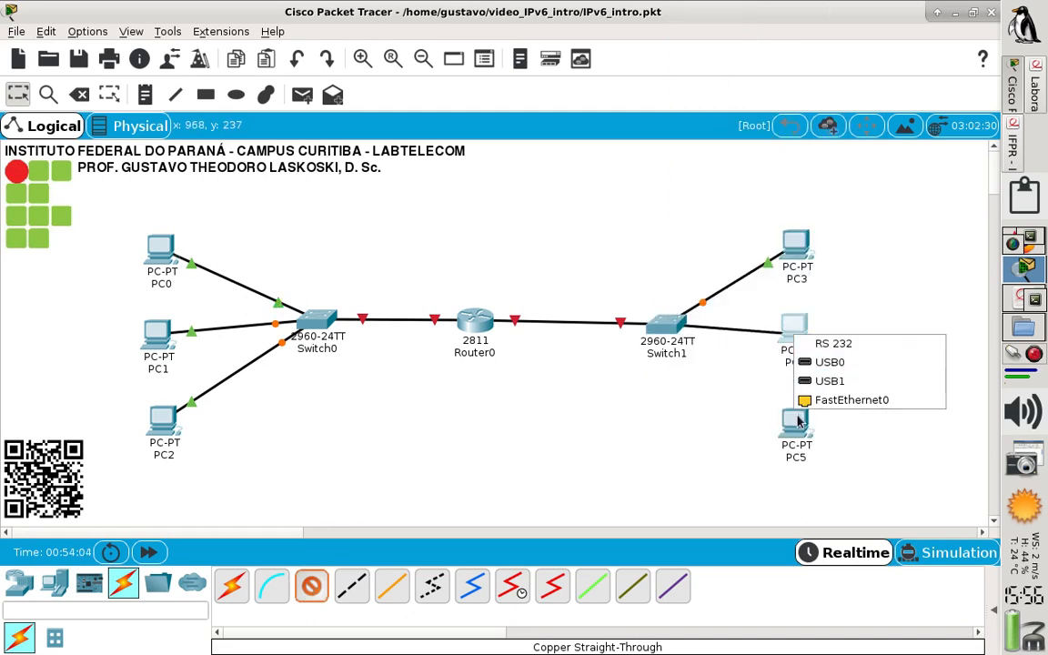
{"action": "left_click", "coordinate": [823, 400]}
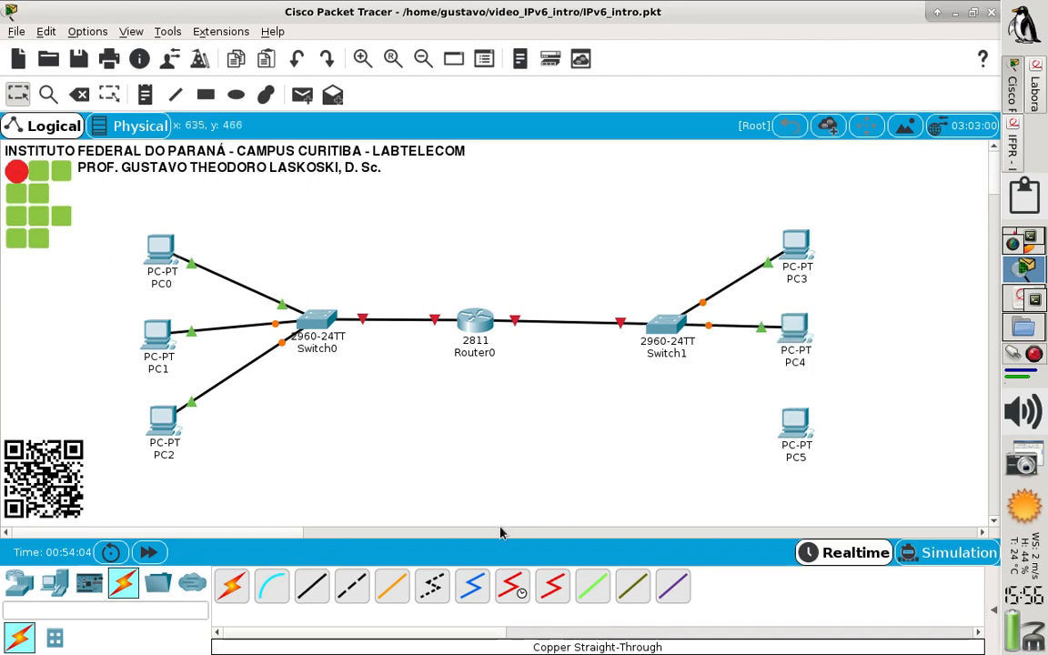
Connect Switch1 FastEthernet0/4 to PC5 FastEthernet0 with a copper straight-through cable
{"action": "left_click", "coordinate": [320, 592]}
{"action": "left_click", "coordinate": [667, 322]}
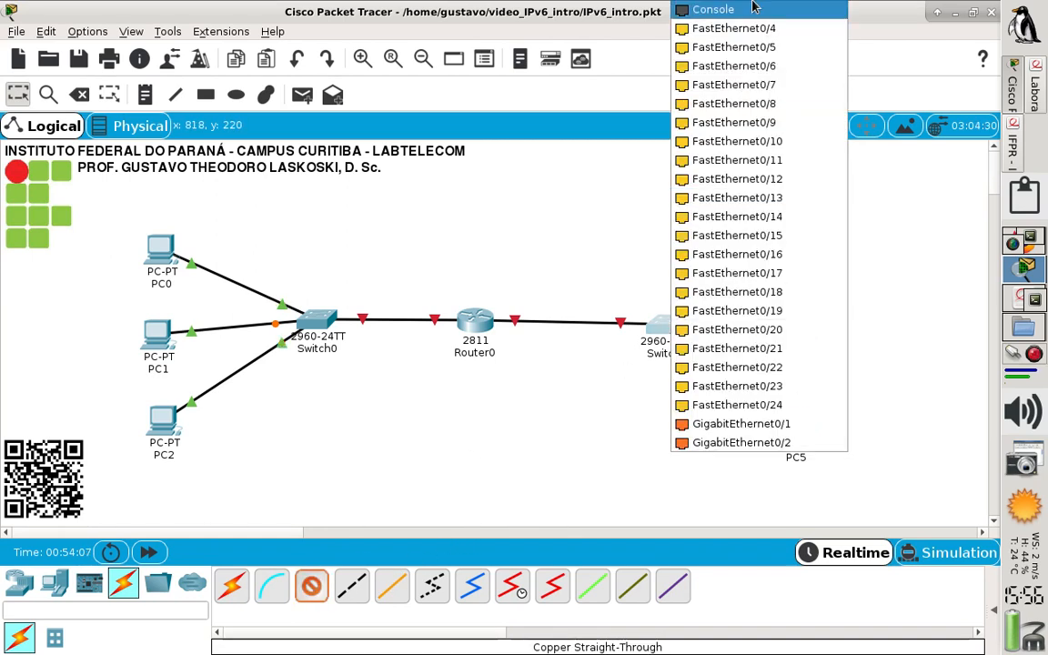
{"action": "left_click", "coordinate": [734, 28]}
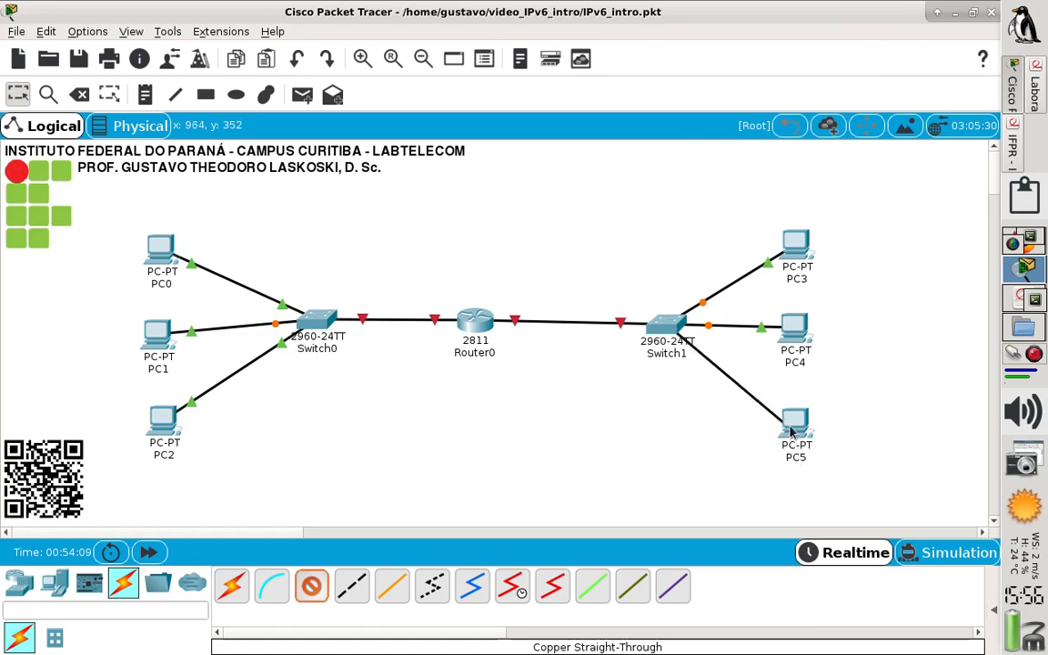
{"action": "left_click", "coordinate": [789, 455]}
{"action": "left_click", "coordinate": [806, 500]}
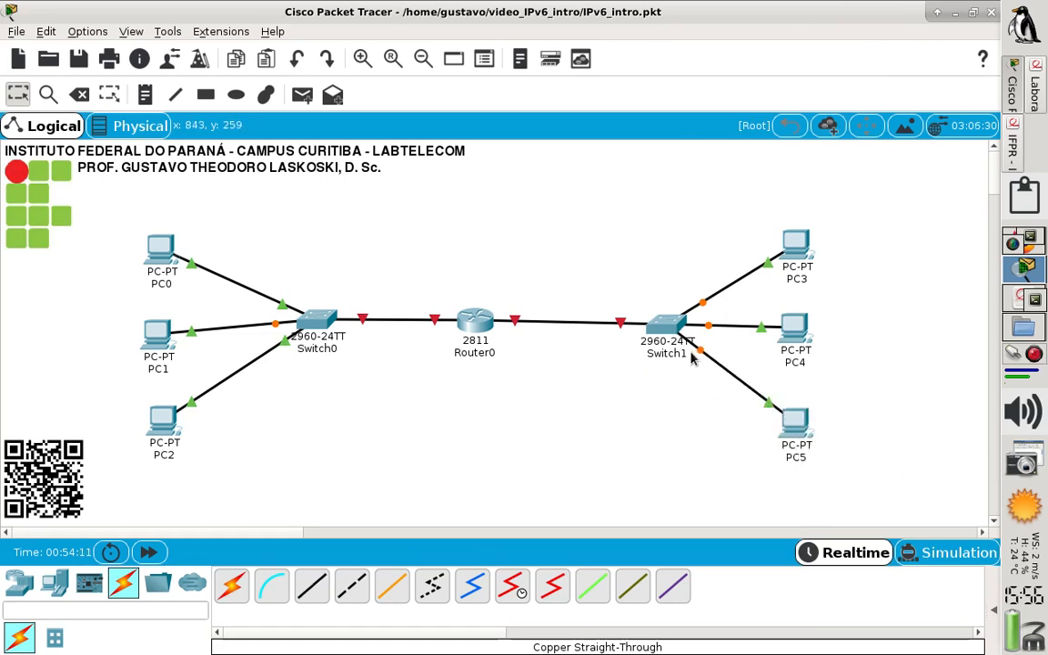
Straighten the topology by aligning Switch1, Router0 and Switch0 on one line and shifting PC0, PC1 and PC2 slightly toward Switch0
{"action": "mouse_move", "coordinate": [660, 340]}
{"action": "left_mouse_down"}
{"action": "mouse_move", "coordinate": [665, 325]}
{"action": "mouse_move", "coordinate": [654, 332]}
{"action": "left_mouse_up"}
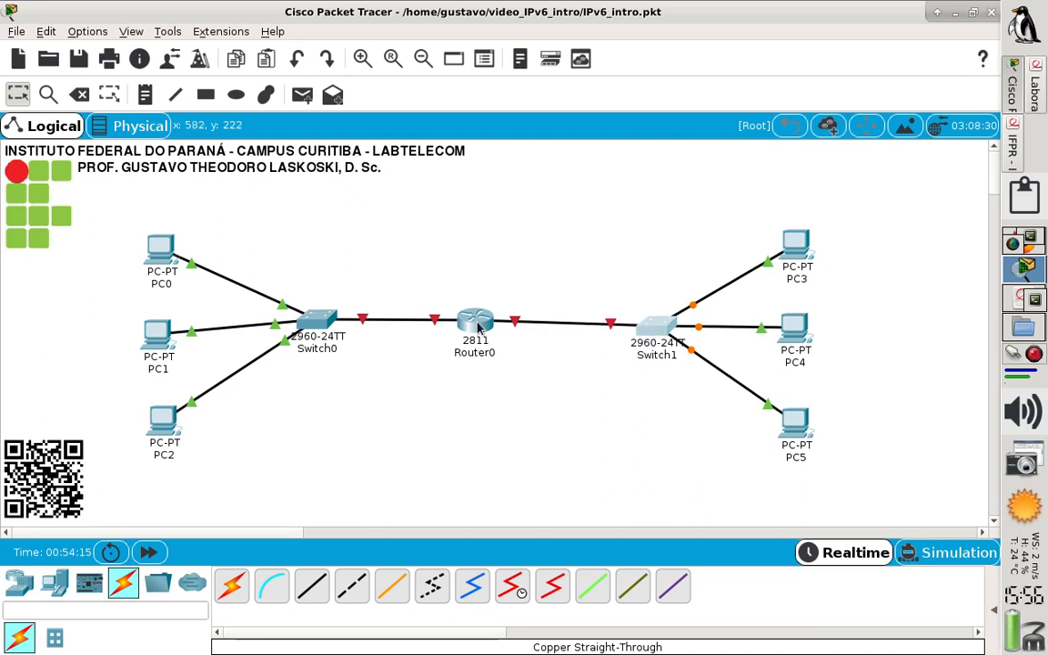
{"action": "left_click_drag", "start_coordinate": [478, 328], "coordinate": [487, 339]}
{"action": "left_click_drag", "start_coordinate": [321, 331], "coordinate": [323, 337]}
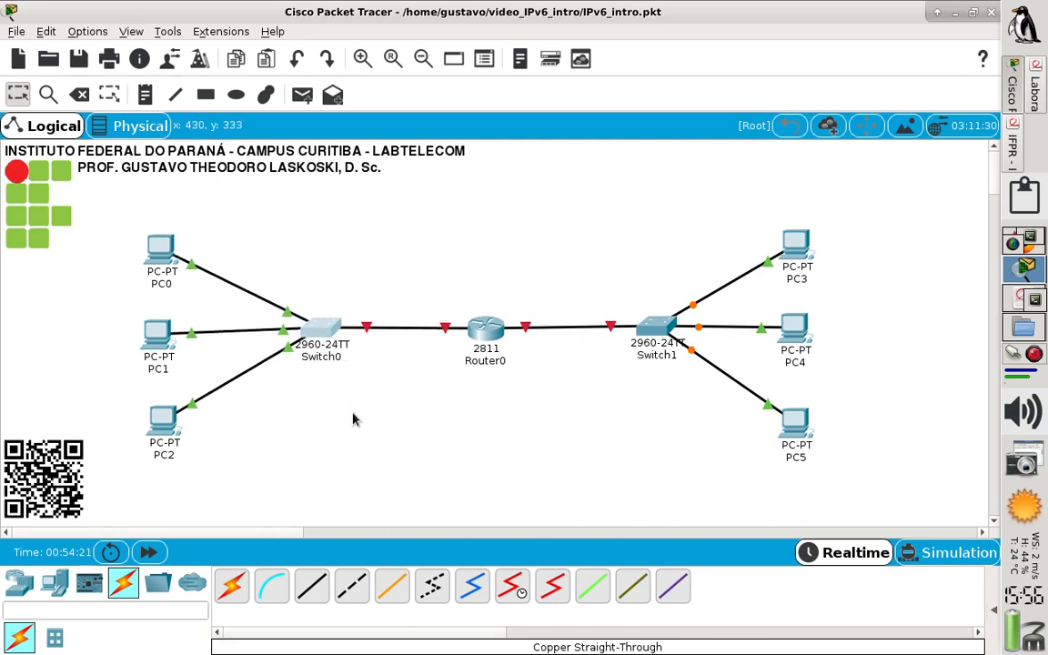
{"action": "left_click_drag", "start_coordinate": [157, 342], "coordinate": [168, 343]}
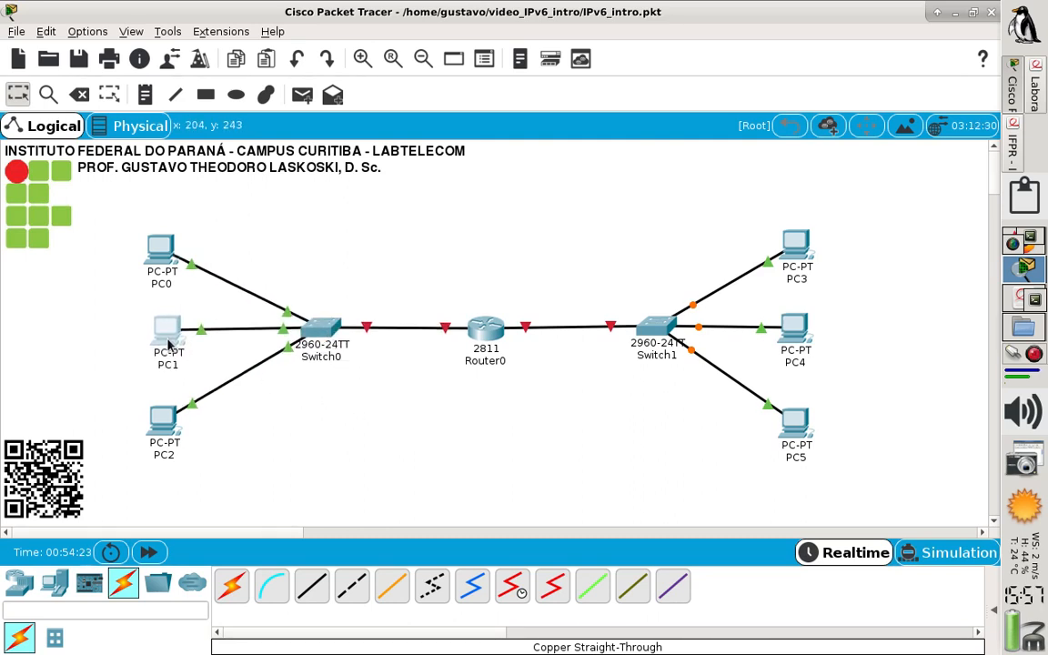
{"action": "left_click_drag", "start_coordinate": [157, 411], "coordinate": [175, 393]}
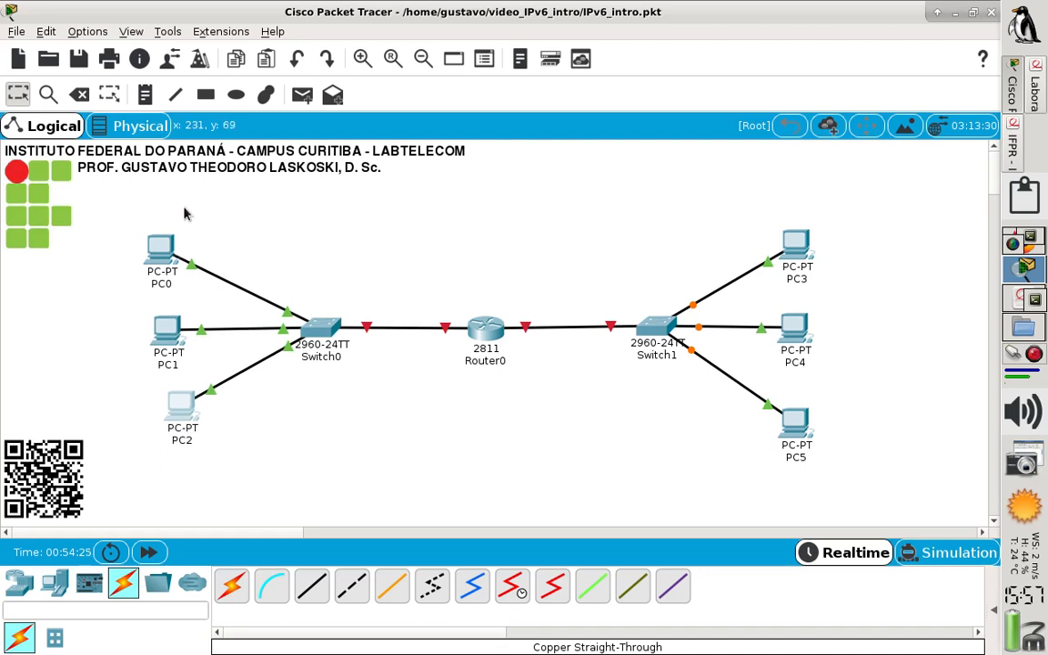
{"action": "left_click", "coordinate": [168, 242]}
{"action": "left_click_drag", "start_coordinate": [168, 243], "coordinate": [192, 247]}
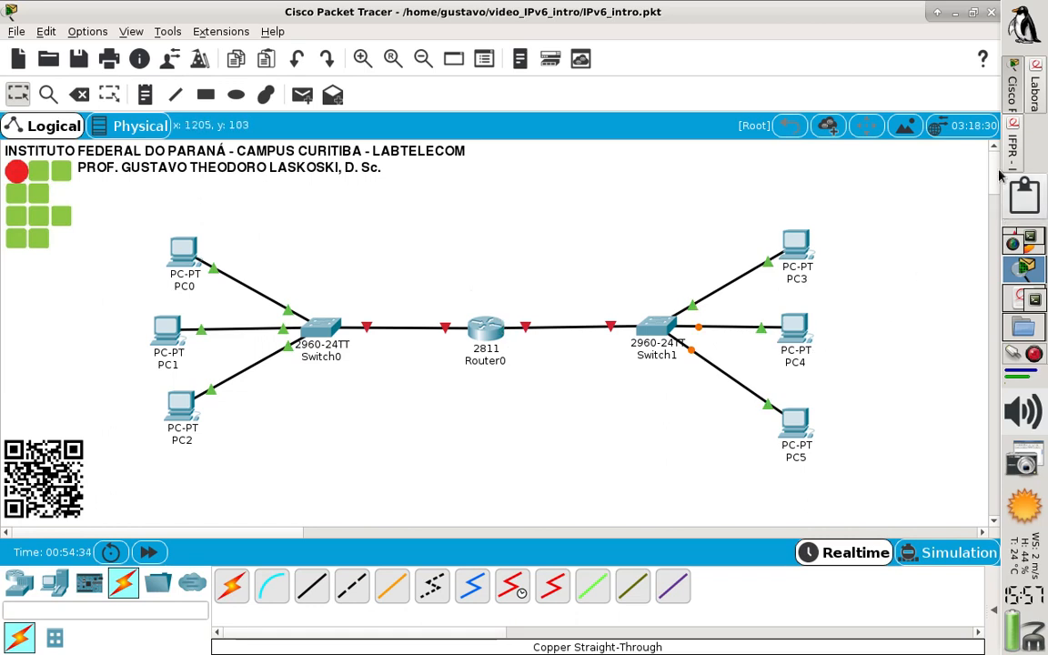
Open Router0's command line in a widened window and answer no to the initial configuration dialog
{"action": "left_click", "coordinate": [487, 330]}
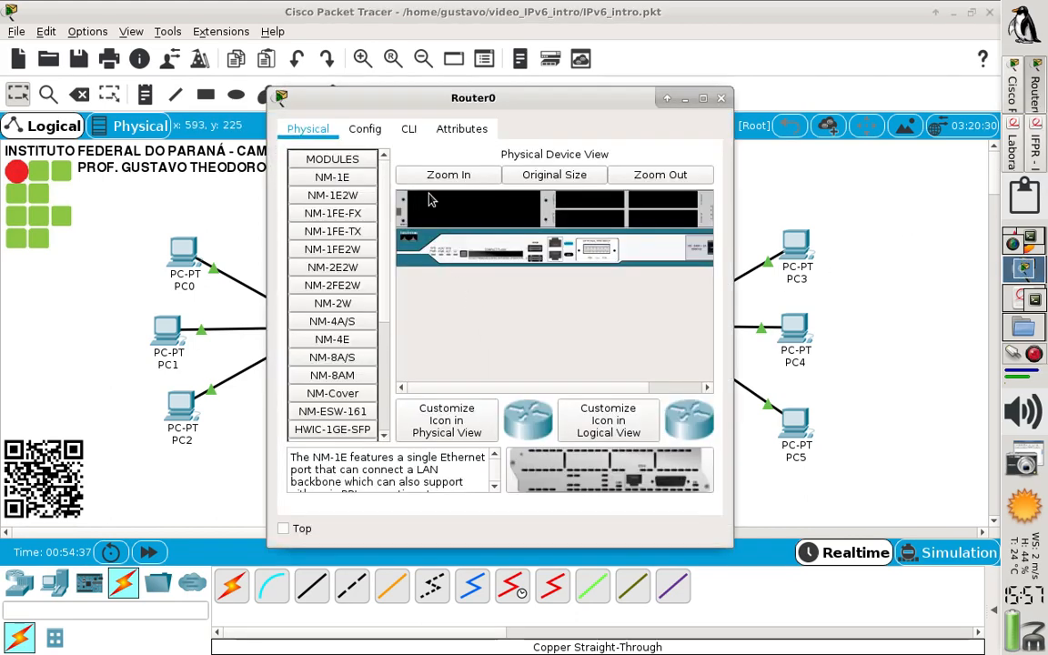
{"action": "left_click", "coordinate": [410, 129]}
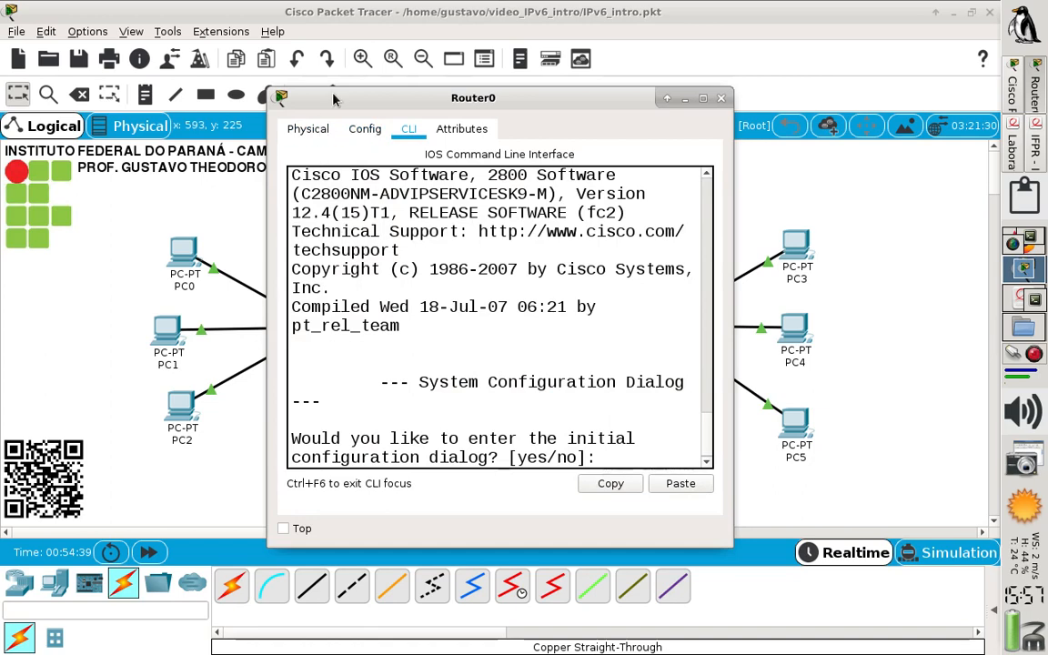
{"action": "left_click_drag", "start_coordinate": [334, 99], "coordinate": [218, 87]}
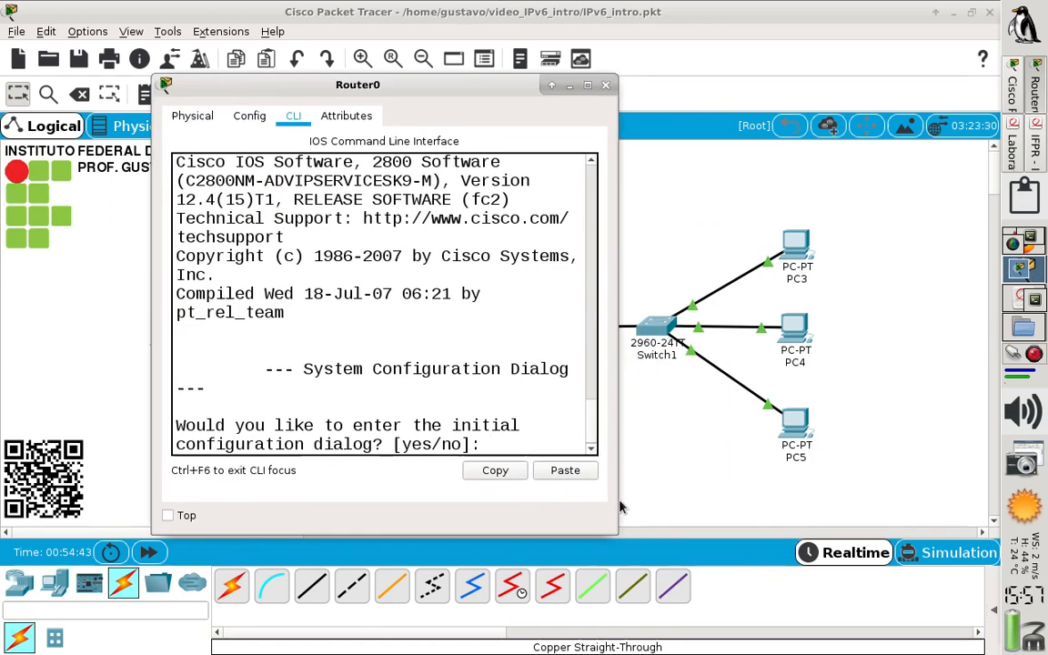
{"action": "left_click_drag", "start_coordinate": [614, 501], "coordinate": [978, 484]}
{"action": "left_click_drag", "start_coordinate": [979, 486], "coordinate": [985, 486]}
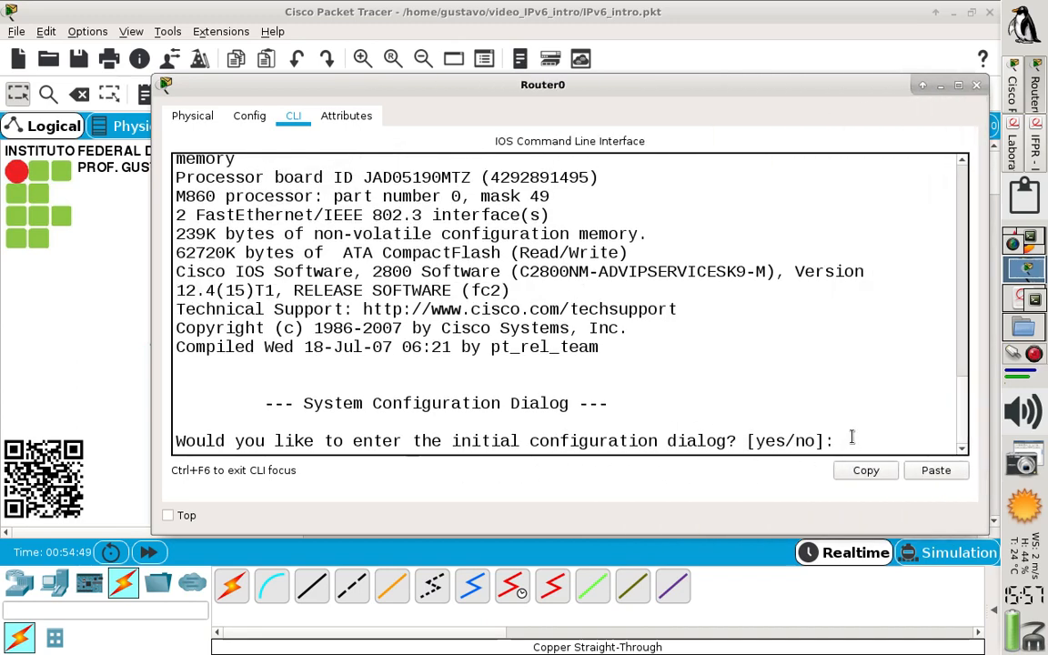
{"action": "type", "text": "no"}
{"action": "key", "text": "Return"}
Enter global configuration mode on Router0 and enable IPv6 routing with ipv6 unicast-routing
{"action": "key", "text": "Return"}
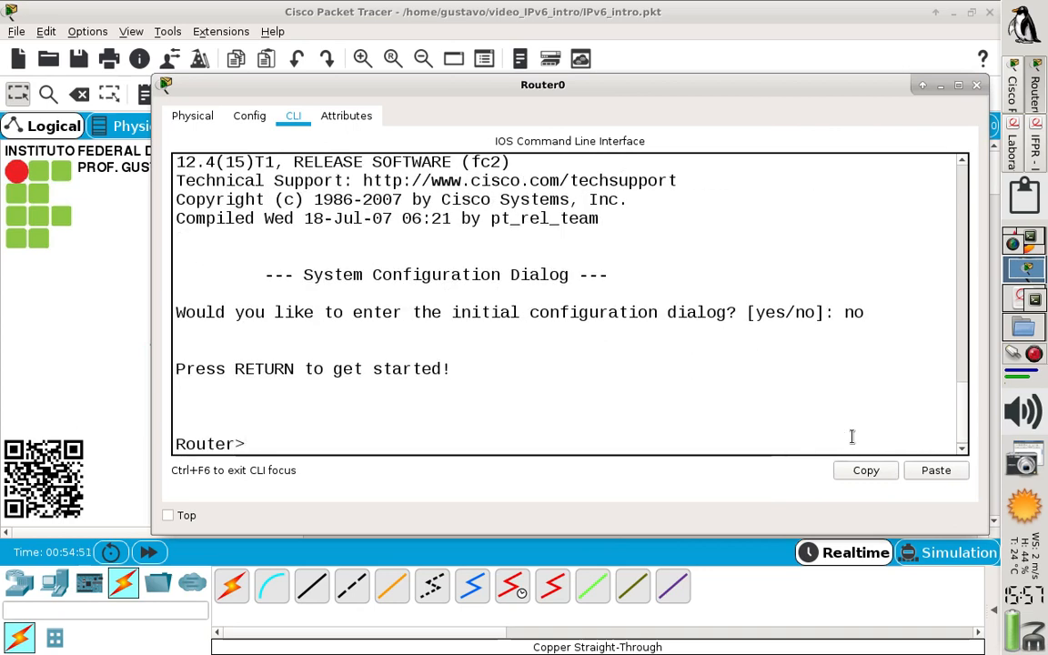
{"action": "type", "text": "en"}
{"action": "key", "text": "Return"}
{"action": "type", "text": "conf t"}
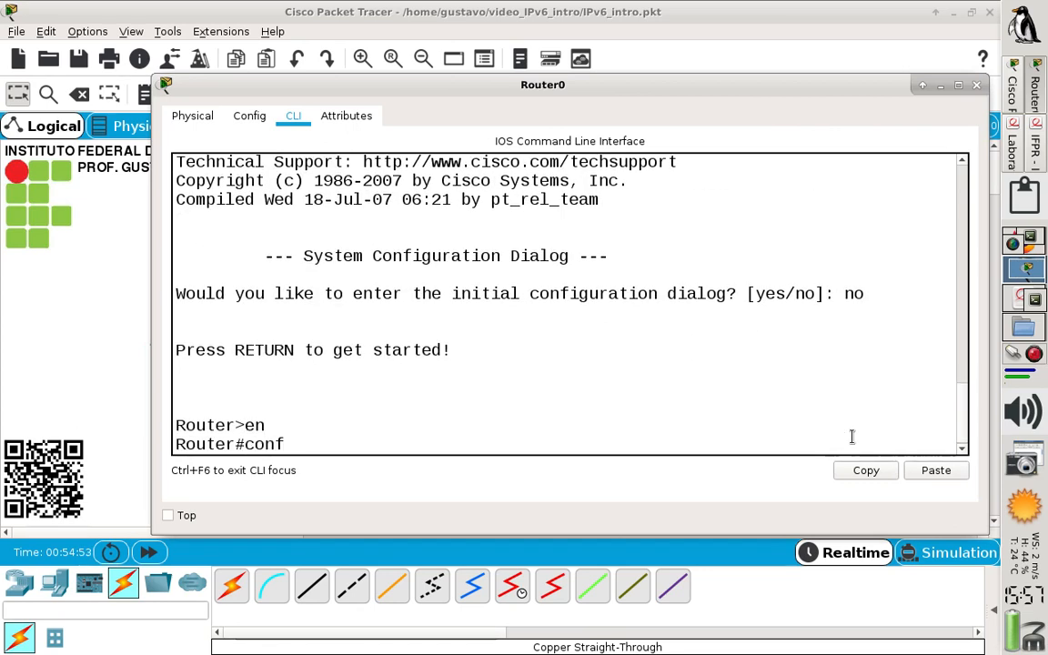
{"action": "key", "text": "Return"}
{"action": "type", "text": "i"}
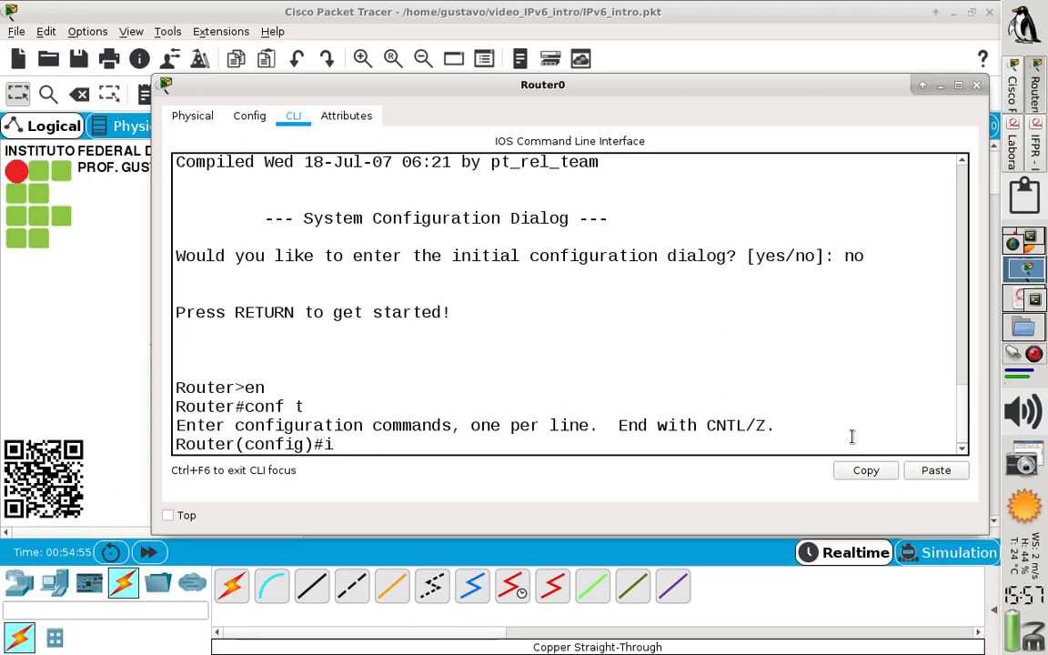
{"action": "type", "text": "pv6 un"}
{"action": "key", "text": "Tab"}
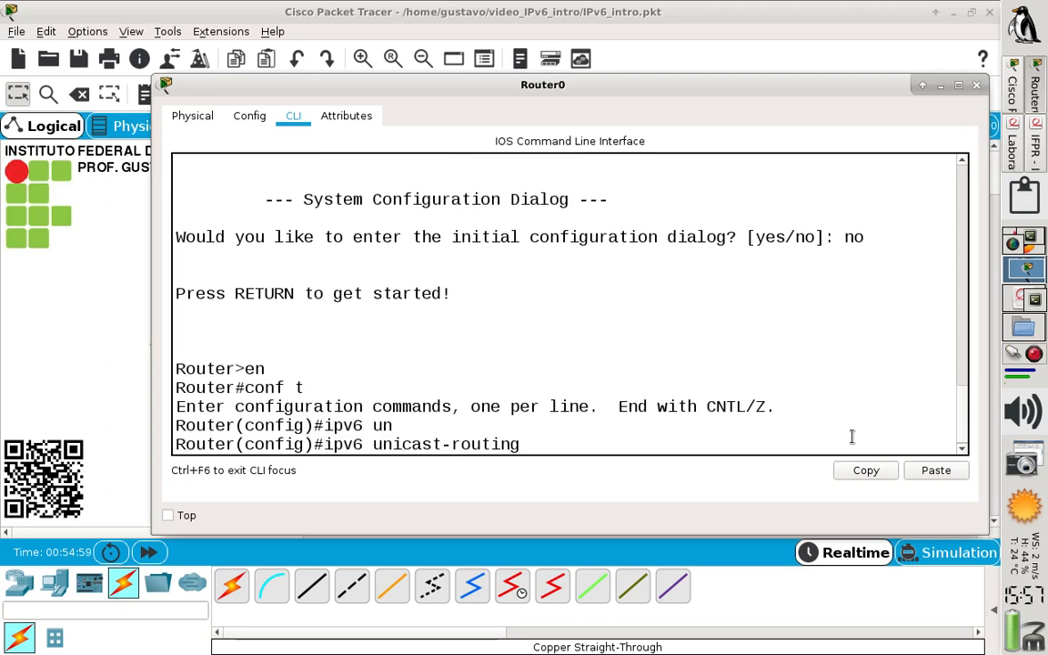
{"action": "key", "text": "Return"}
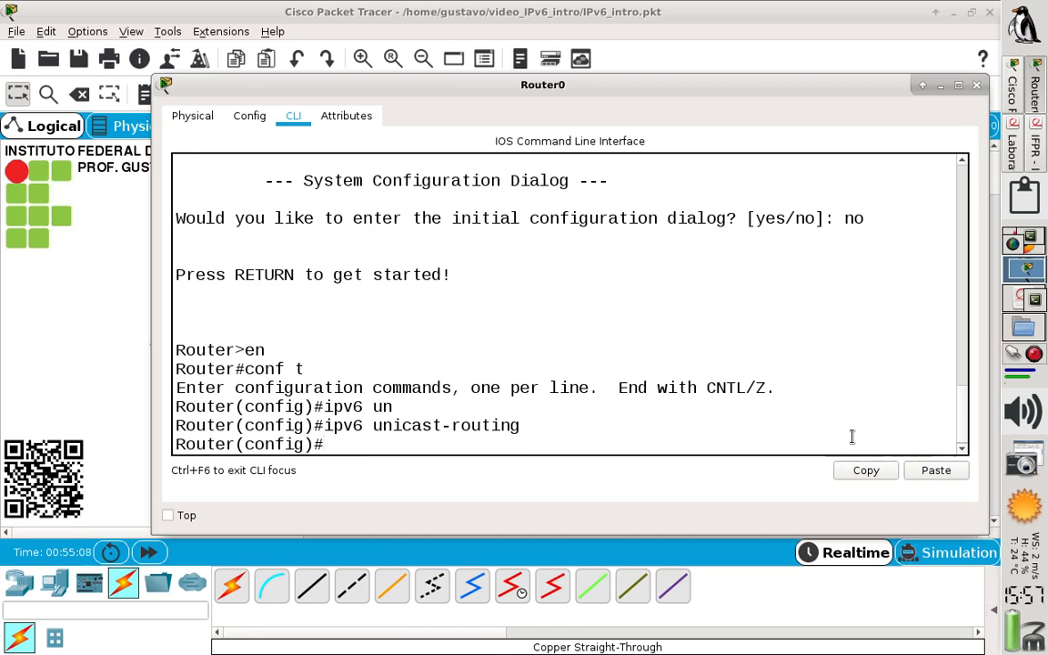
Enter the configuration of Router0 interface f0/0 and turn on IPv6 with ipv6 enable
{"action": "type", "text": "int f"}
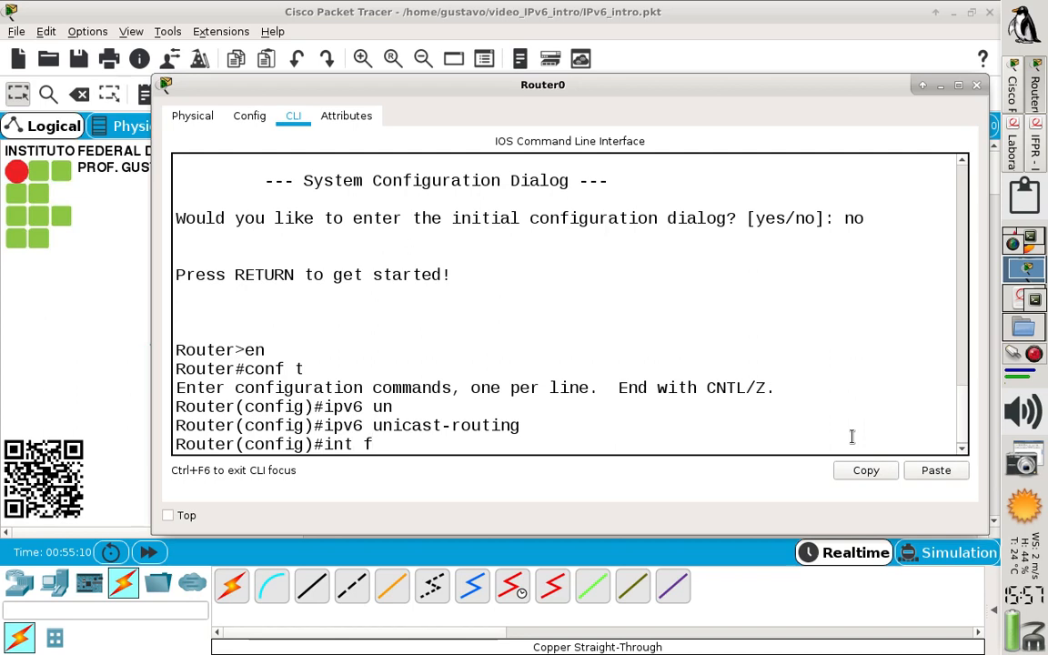
{"action": "type", "text": "0/0"}
{"action": "key", "text": "Return"}
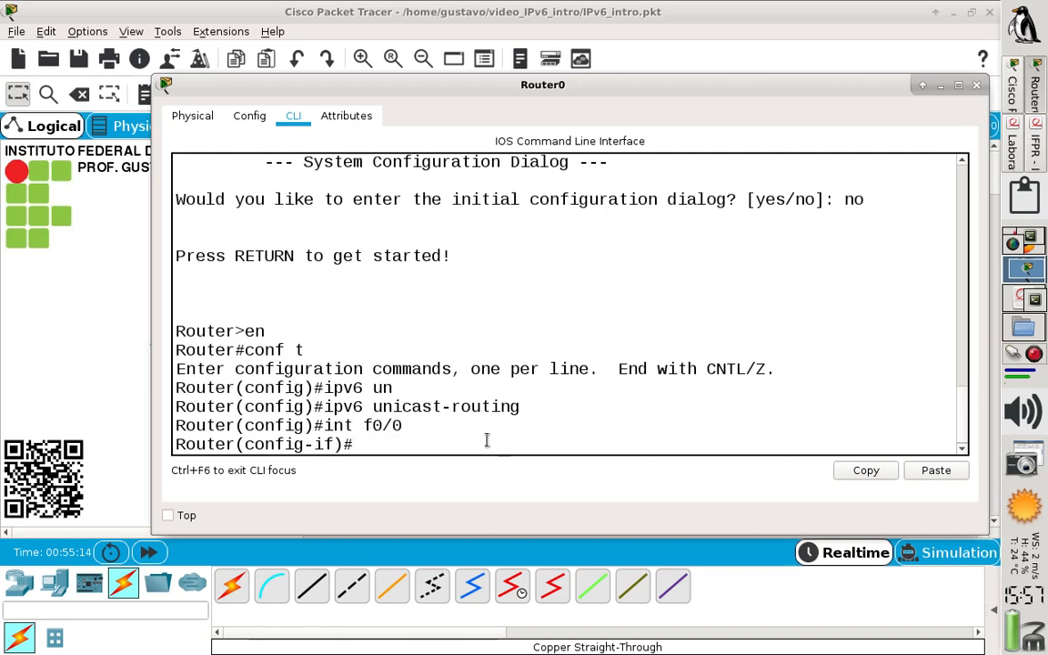
{"action": "type", "text": "ipv6 en"}
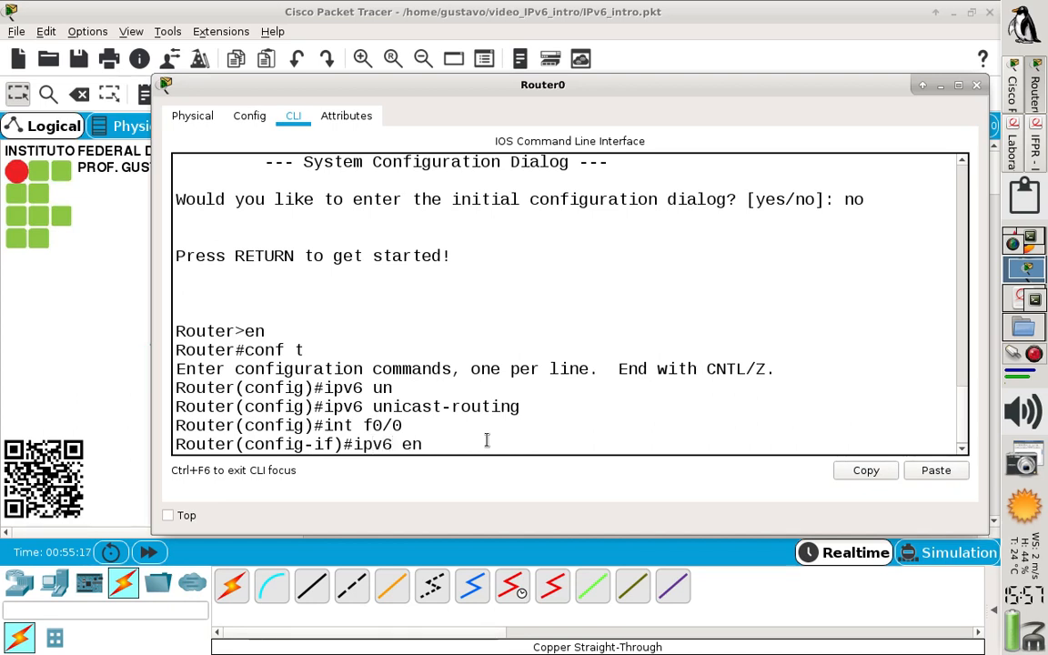
{"action": "key", "text": "Tab"}
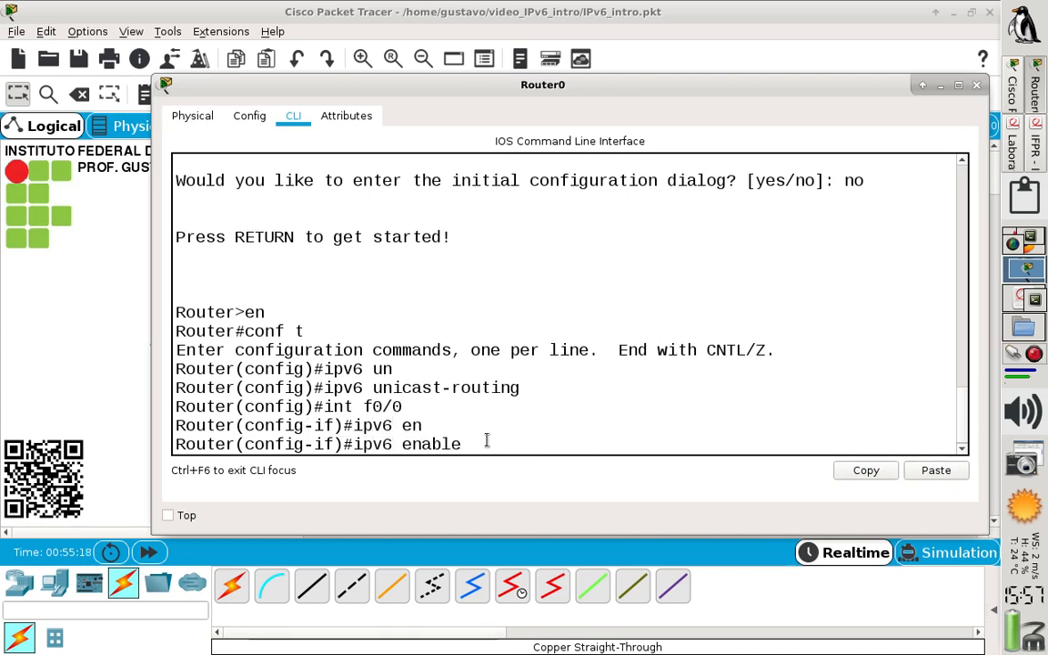
{"action": "key", "text": "Return"}
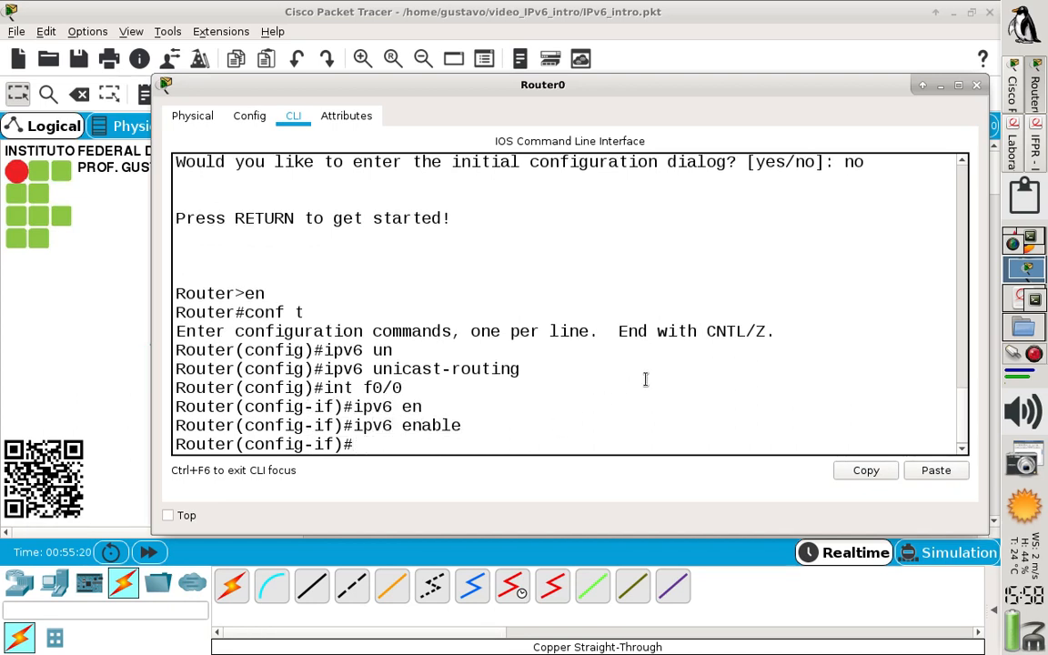
Check the addressing diagram in the lab sheet and assign IPv6 address 2001:db8:cafe::1/64 to Router0 interface f0/0
{"action": "left_click", "coordinate": [1014, 155]}
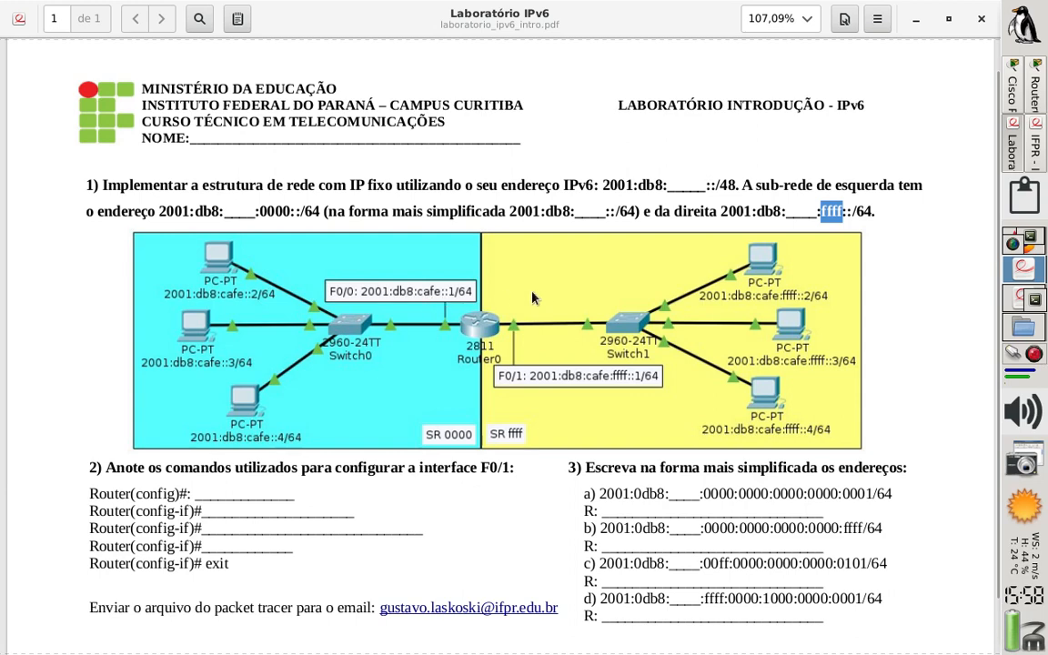
{"action": "left_click", "coordinate": [1042, 98]}
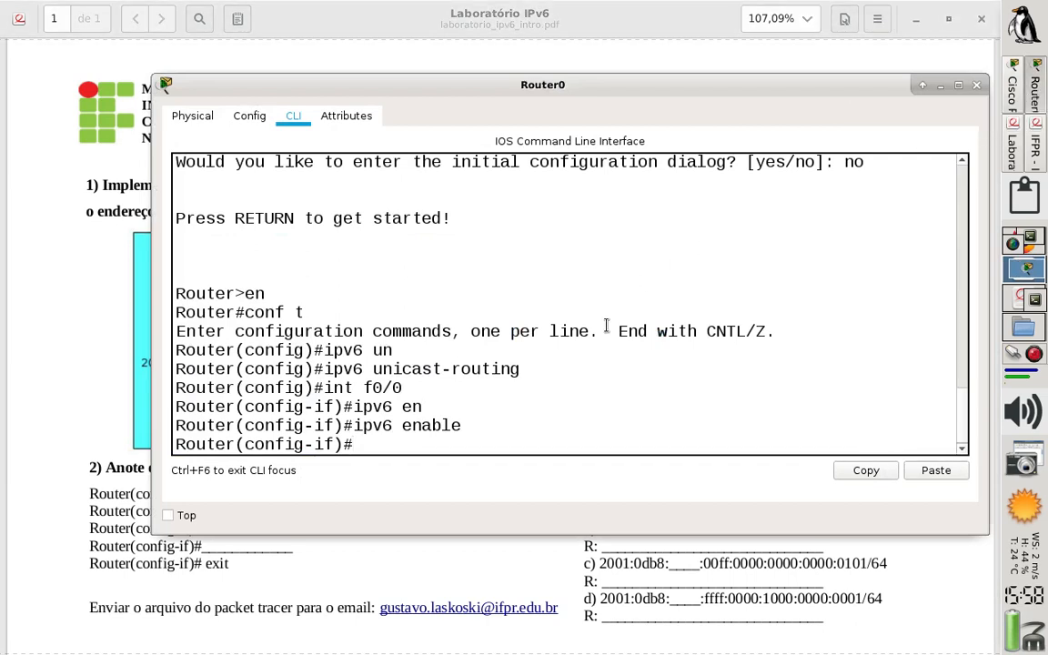
{"action": "type", "text": "ipv6 adn"}
{"action": "key", "text": "BackSpace"}
{"action": "type", "text": "d"}
{"action": "key", "text": "Tab"}
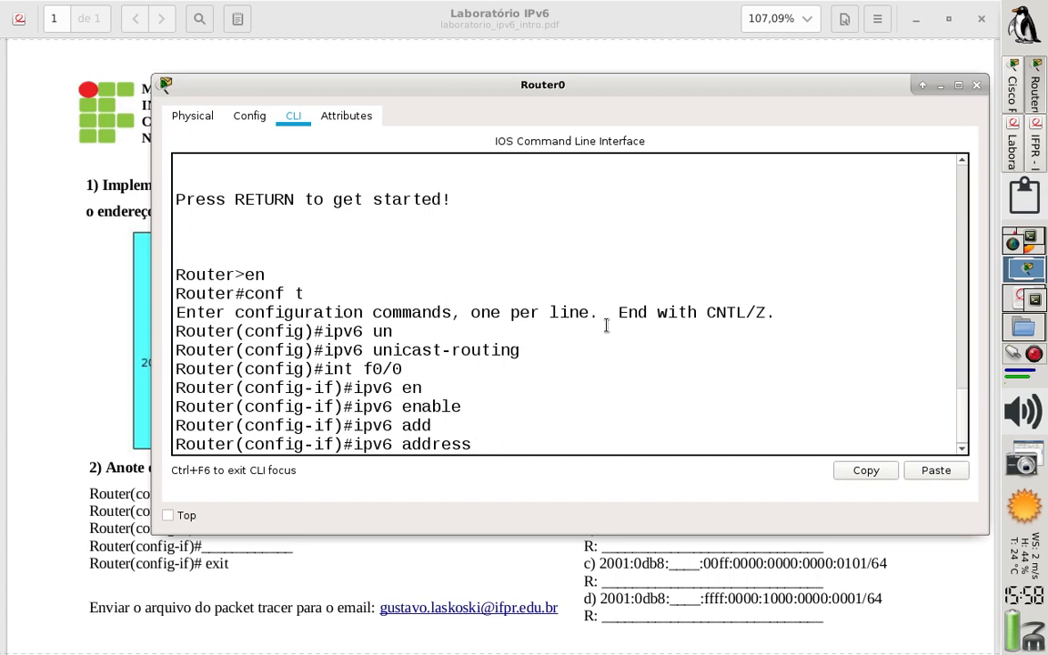
{"action": "type", "text": "2001:db8"}
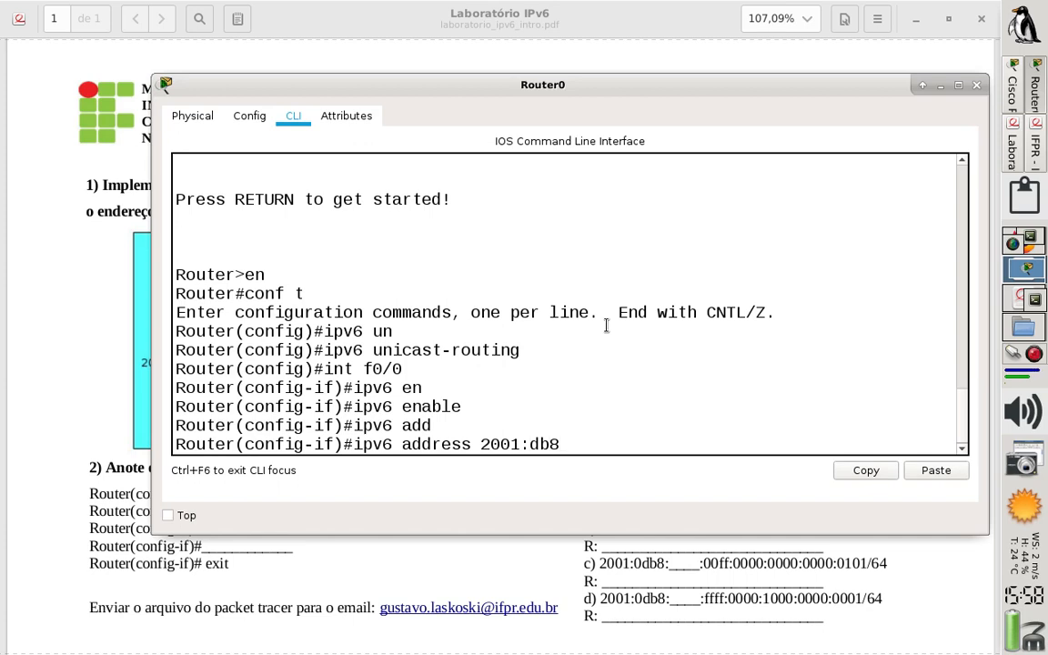
{"action": "type", "text": ":cafe:0000"}
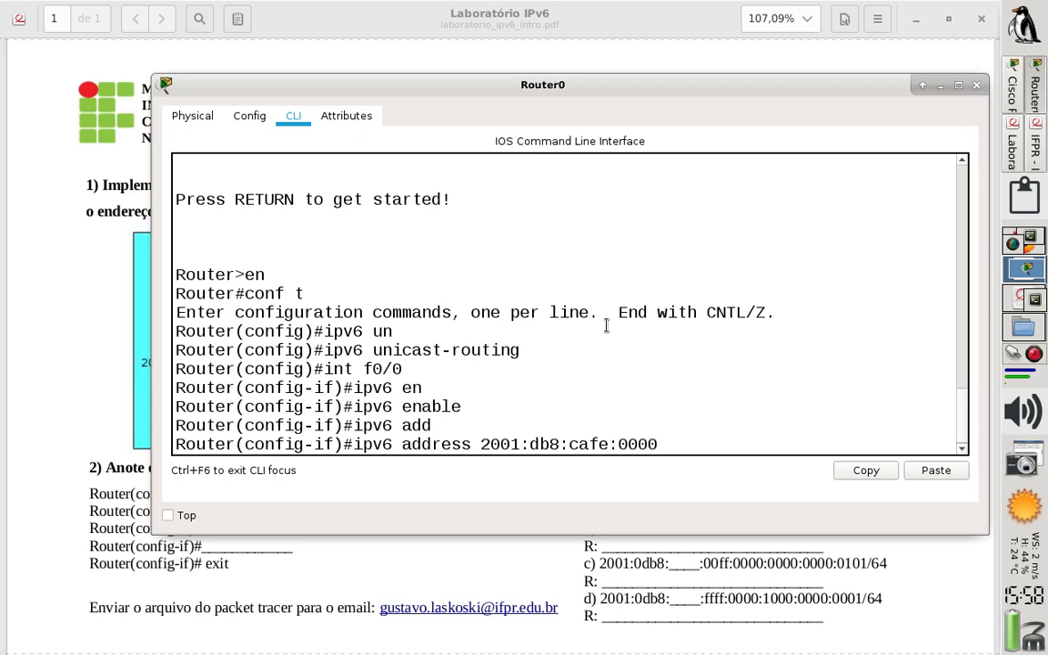
{"action": "type", "text": "::1"}
{"action": "key", "text": "BackSpace"}
{"action": "key", "text": "BackSpace"}
{"action": "key", "text": "BackSpace"}
{"action": "key", "text": "BackSpace"}
{"action": "key", "text": "BackSpace"}
{"action": "type", "text": "/64"}
{"action": "key", "text": "Return"}
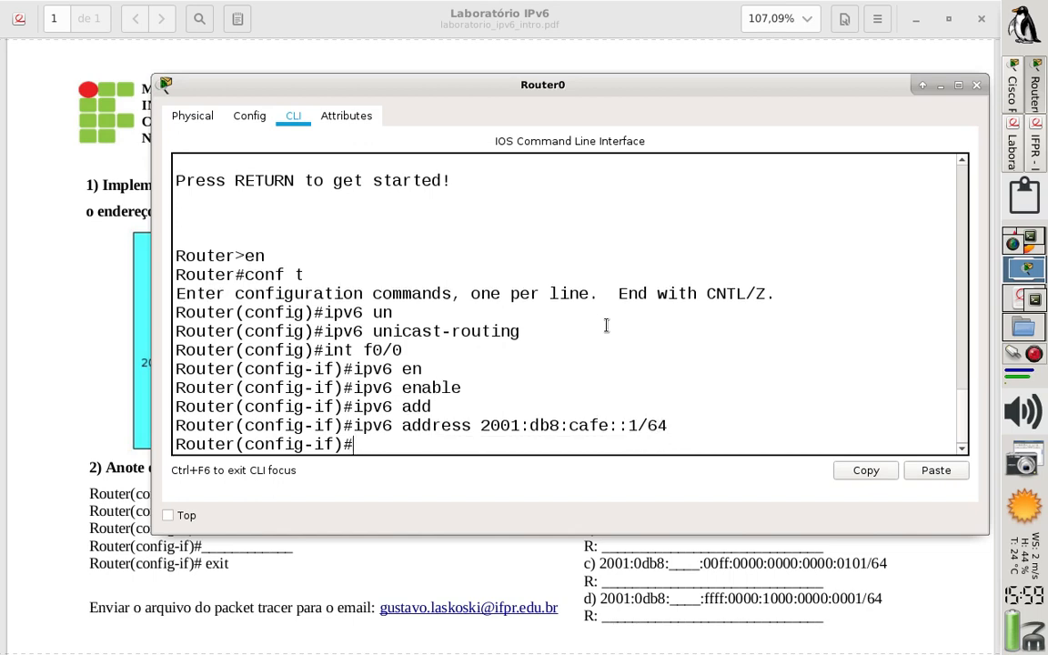
Bring up interface f0/0 with no shut and exit to global configuration mode
{"action": "type", "text": "no shut"}
{"action": "key", "text": "Return"}
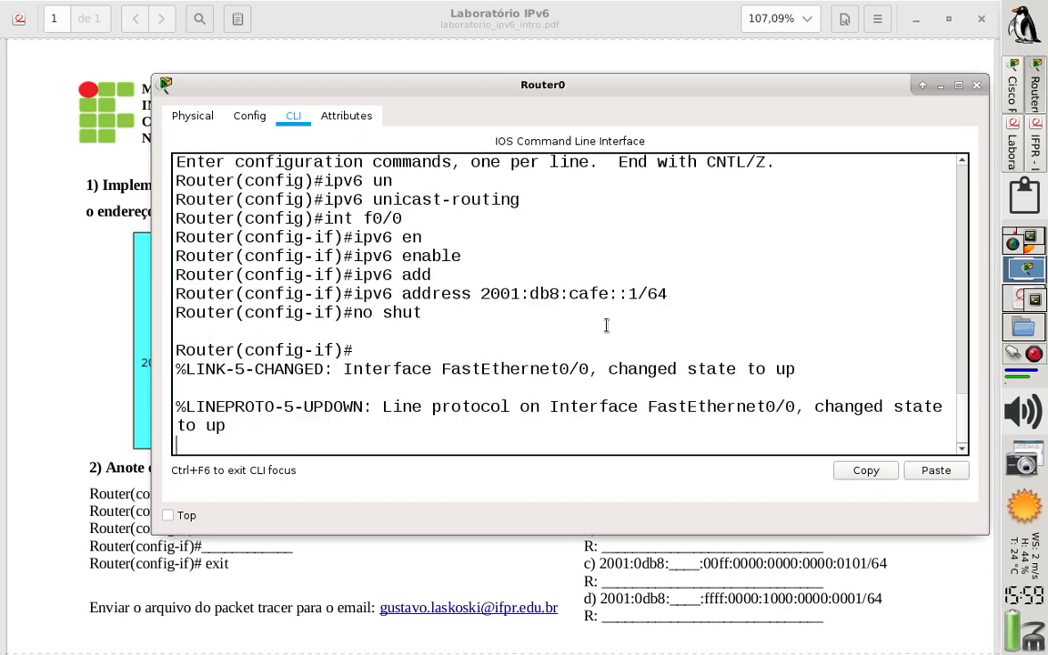
{"action": "key", "text": "Return"}
{"action": "type", "text": "exit"}
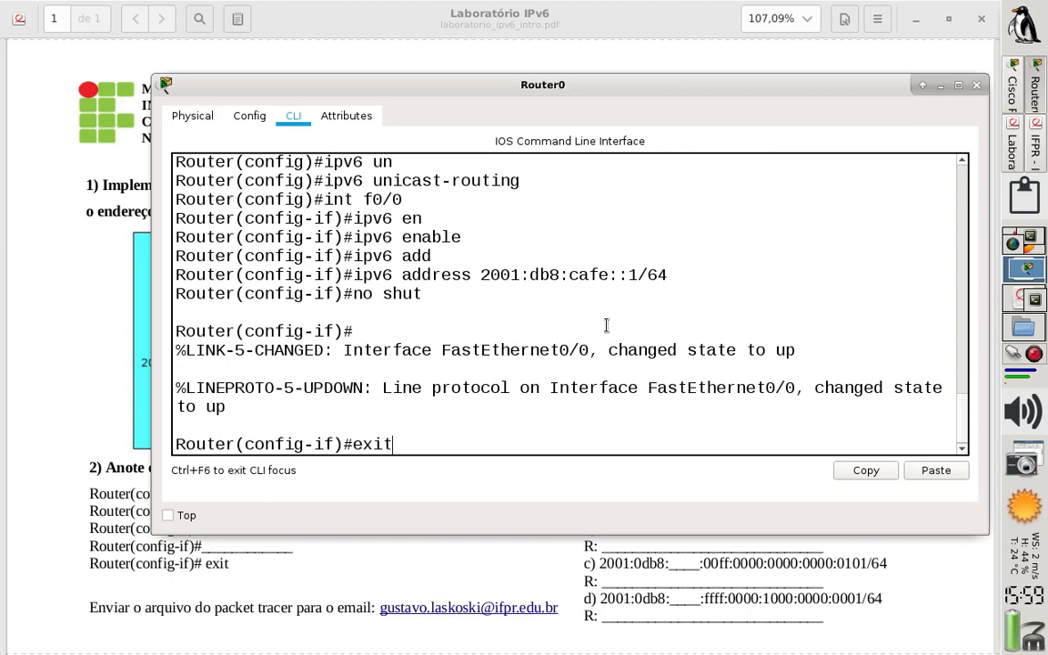
{"action": "key", "text": "Return"}
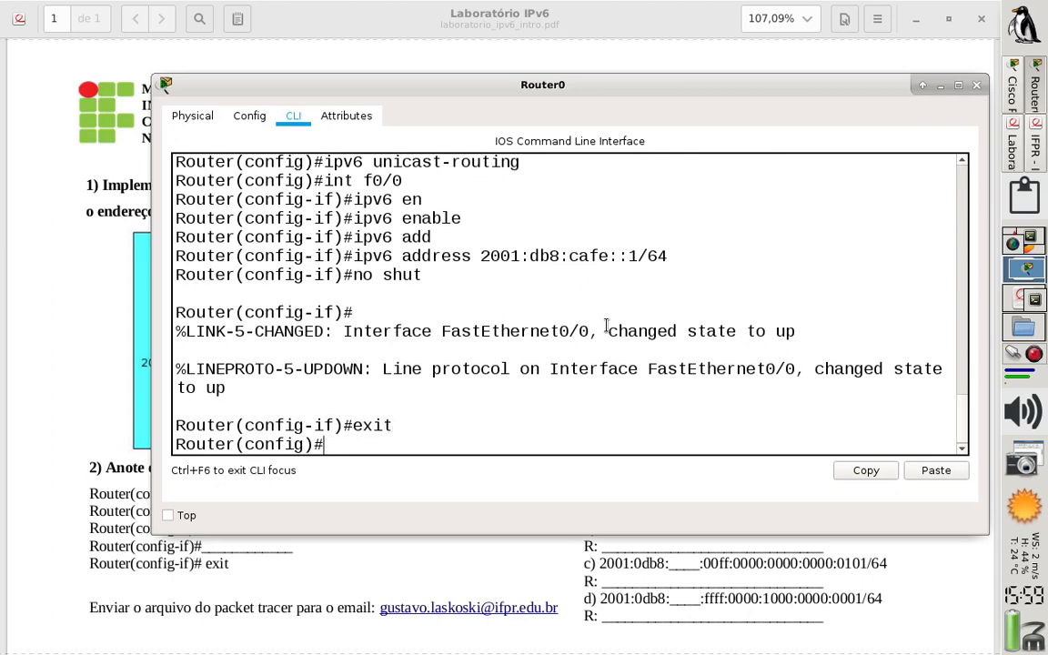
Enter the configuration of Router0 interface f0/1 and turn on IPv6 with ipv6 enable
{"action": "type", "text": "int f0"}
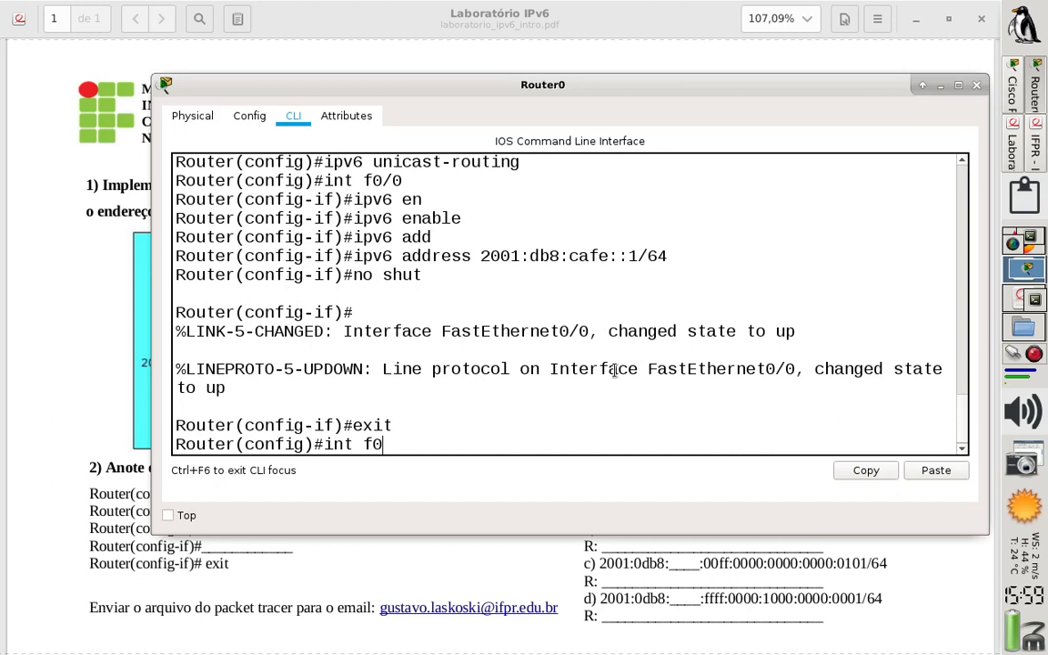
{"action": "type", "text": "/1"}
{"action": "key", "text": "Return"}
{"action": "type", "text": "ipv"}
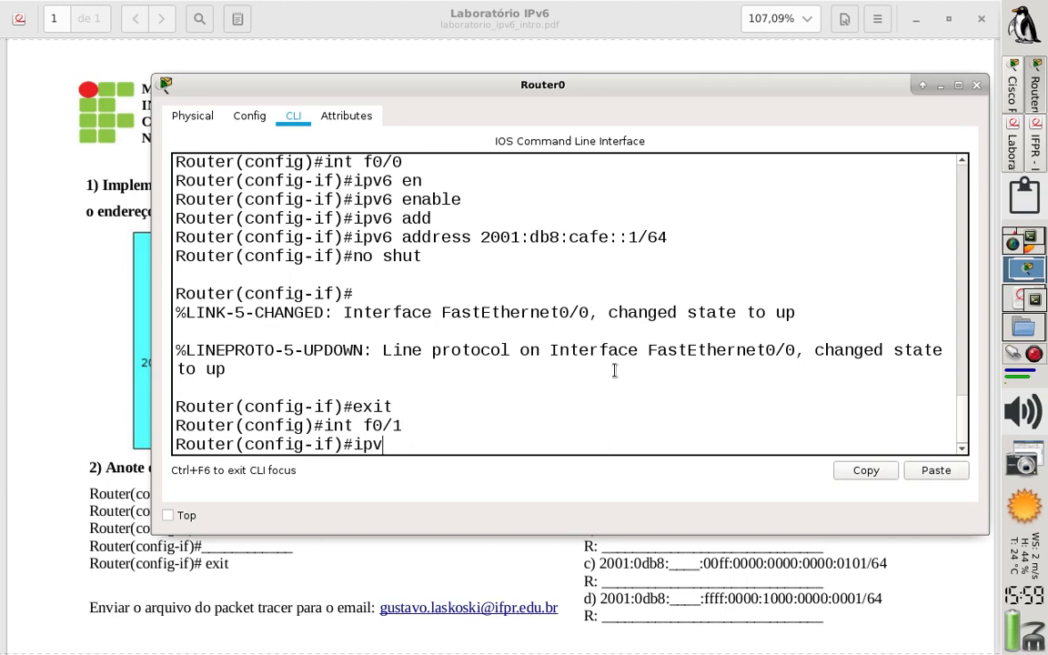
{"action": "type", "text": "6 en"}
{"action": "key", "text": "Tab"}
{"action": "key", "text": "Return"}
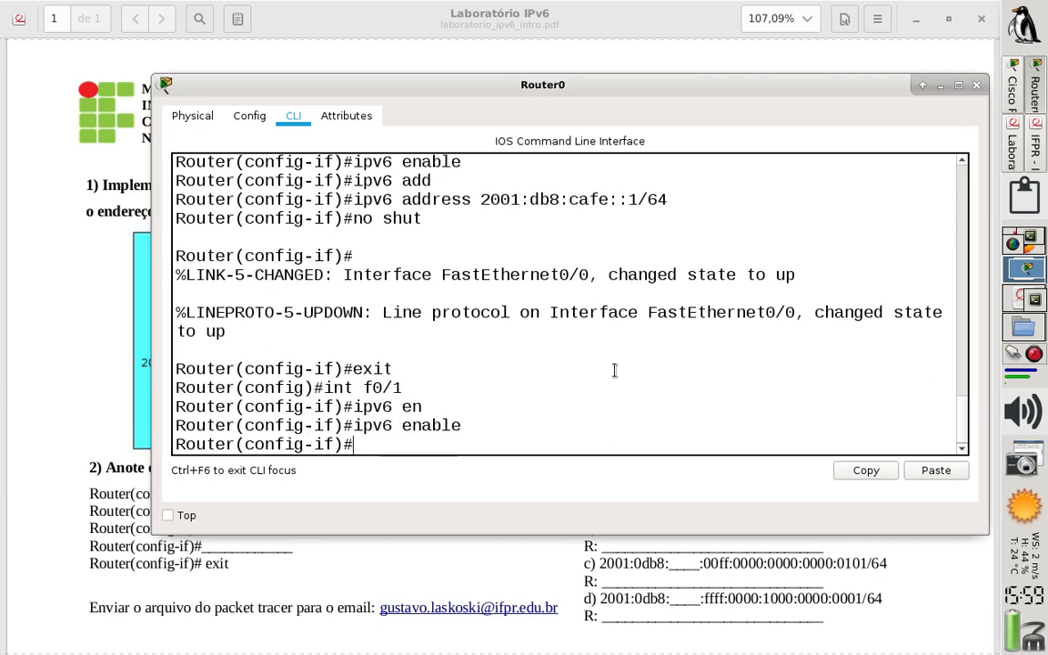
Assign IPv6 address 2001:db8:cafe:ffff::1/64 to Router0 interface f0/1, checking the subnet in the lab sheet
{"action": "type", "text": "ipv6 ad"}
{"action": "key", "text": "Tab"}
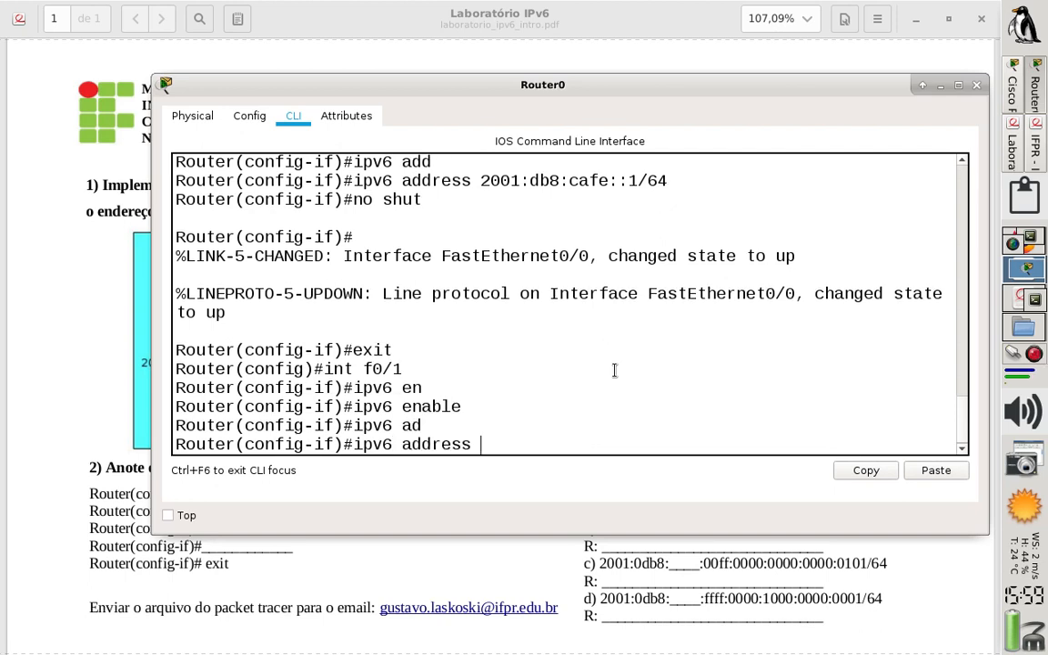
{"action": "type", "text": "2001:db8:cafe:"}
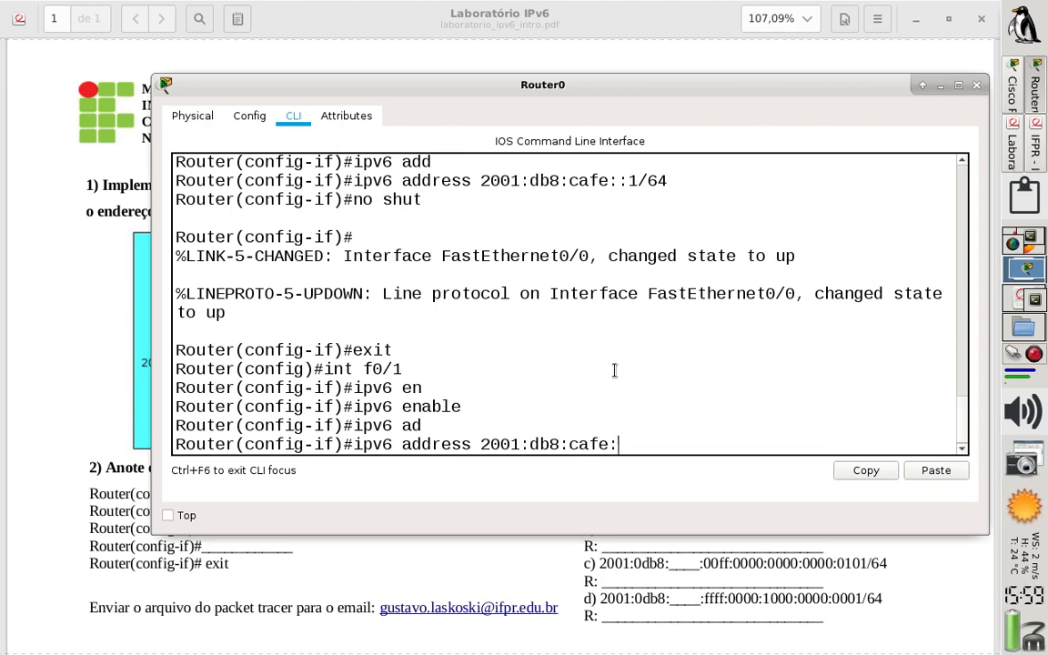
{"action": "left_click", "coordinate": [1012, 144]}
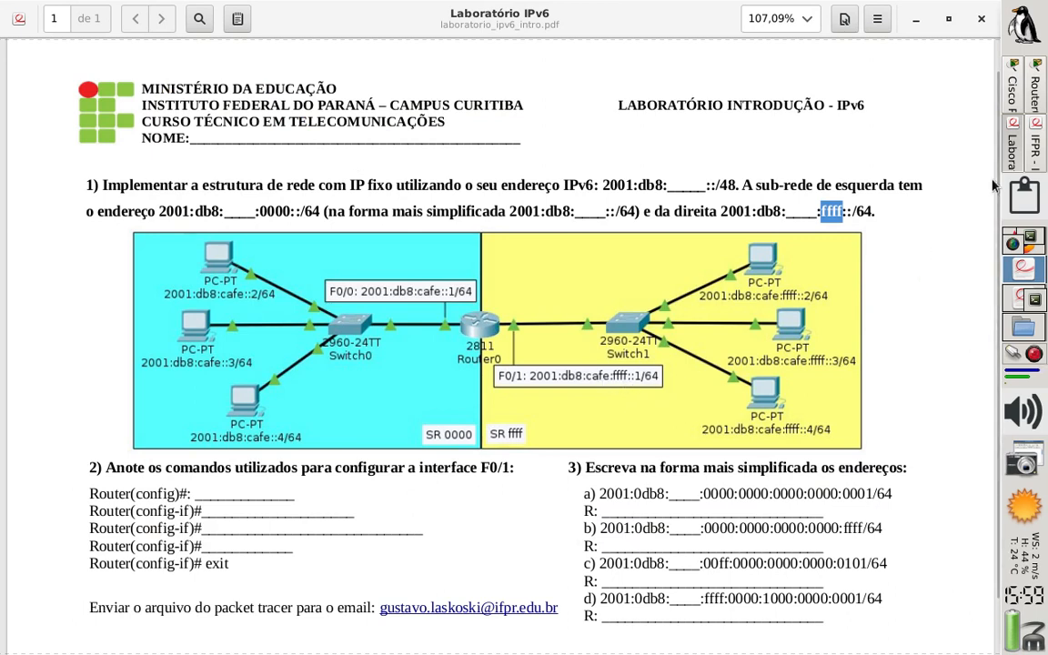
{"action": "left_click", "coordinate": [1035, 106]}
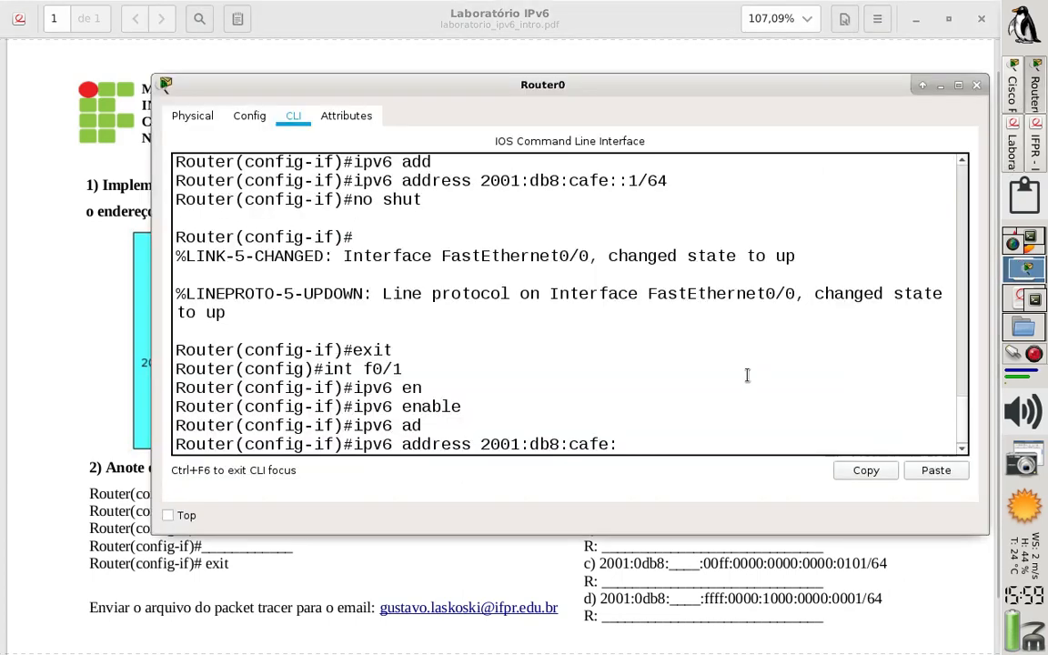
{"action": "type", "text": "ffff"}
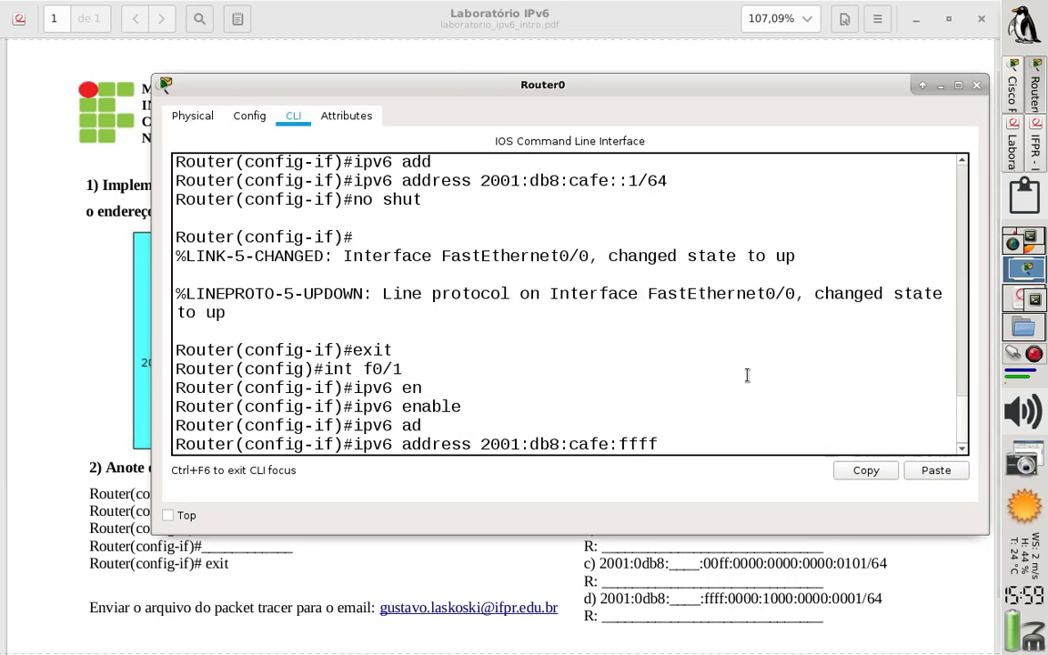
{"action": "type", "text": "::"}
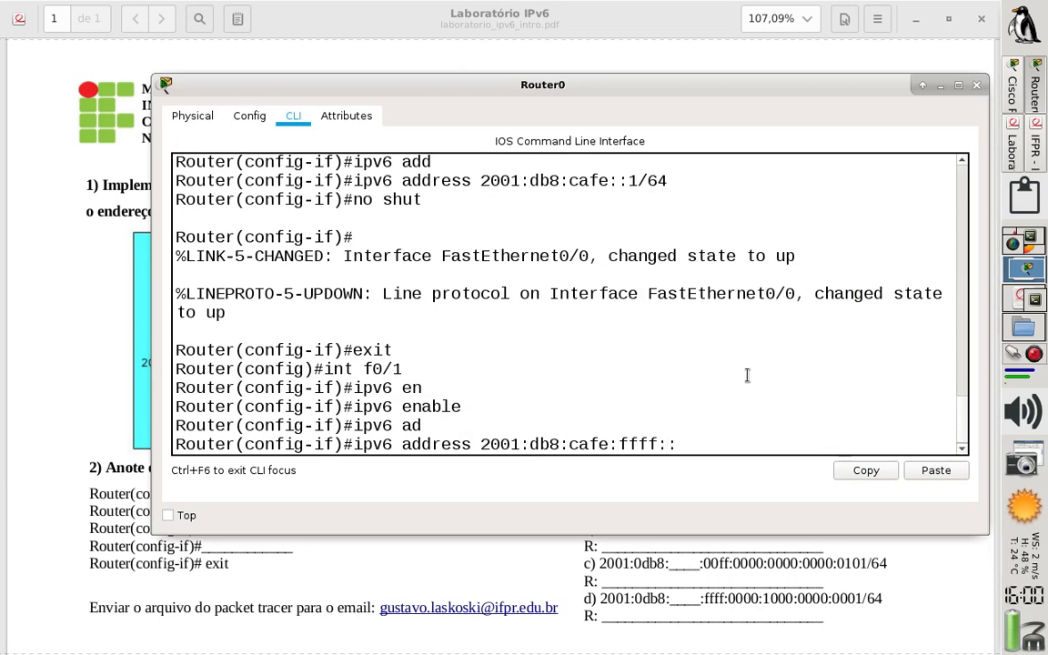
{"action": "type", "text": ":1"}
{"action": "type", "text": "/64"}
{"action": "key", "text": "Return"}
Bring up interface f0/1 with no shut and return to privileged mode with end
{"action": "type", "text": "no shut"}
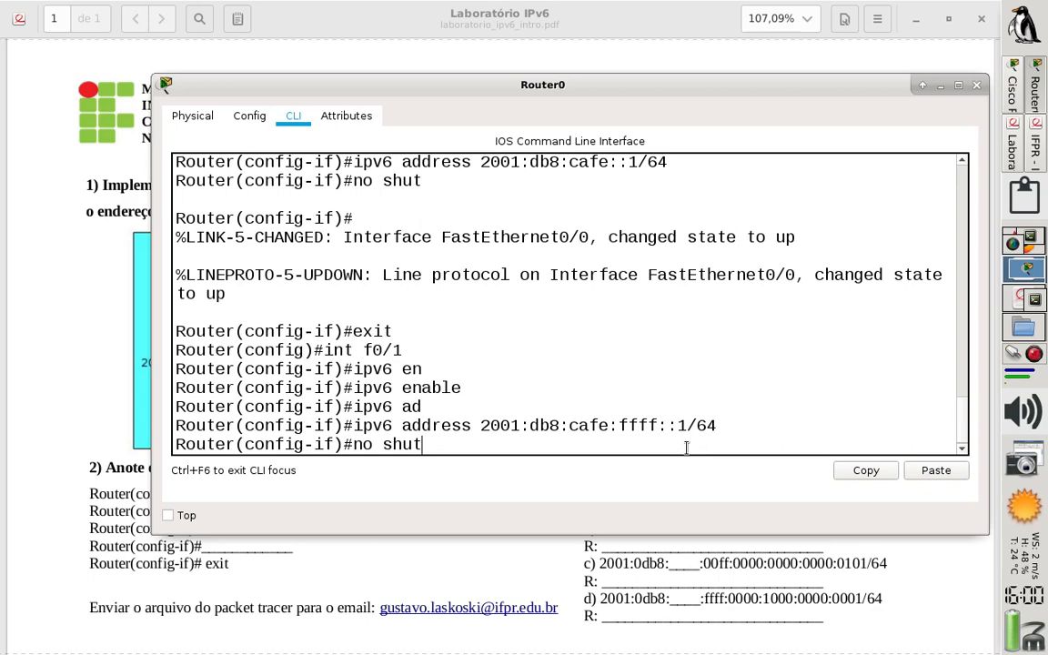
{"action": "key", "text": "Return"}
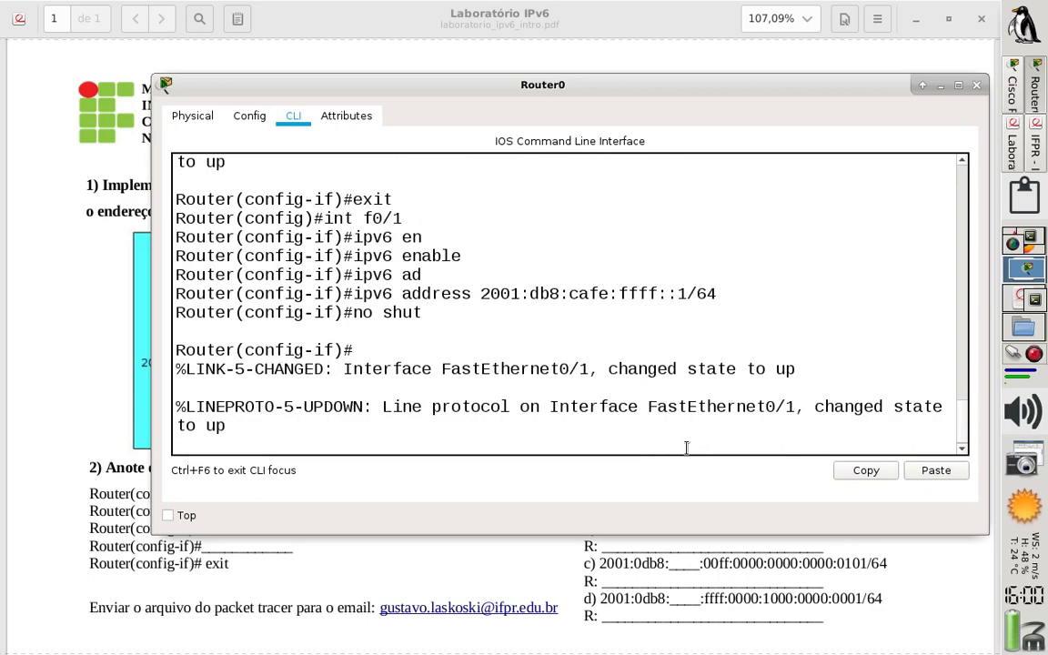
{"action": "type", "text": "end"}
{"action": "key", "text": "Return"}
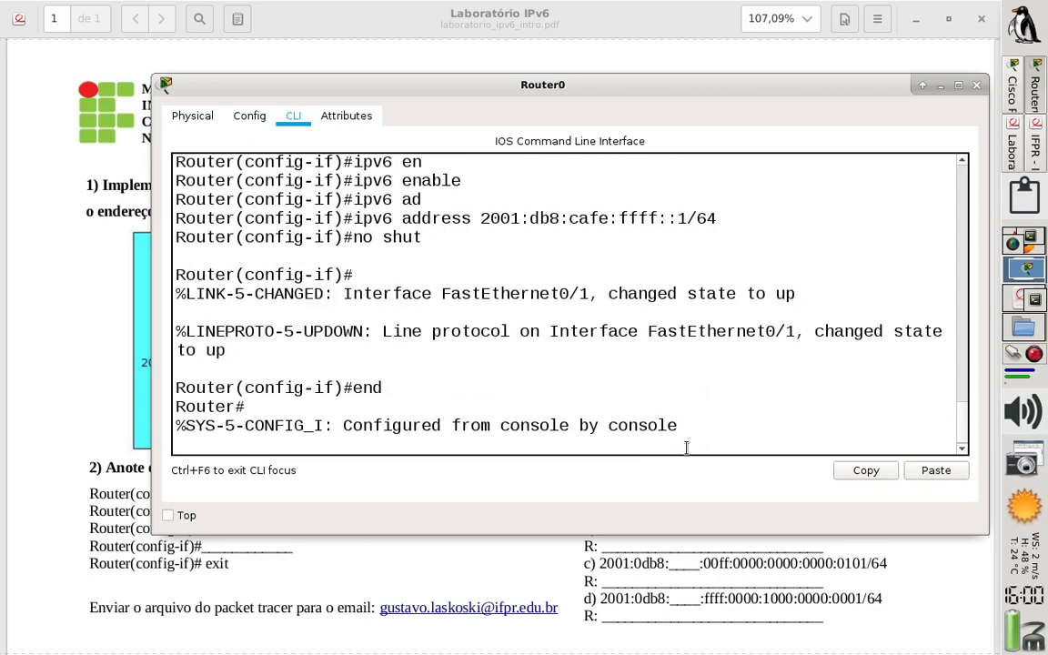
Display Router0's IPv6 routing table with sh ipv6 route, examine the connected and local routes of both FastEthernet interfaces, and close the router window
{"action": "type", "text": "sh"}
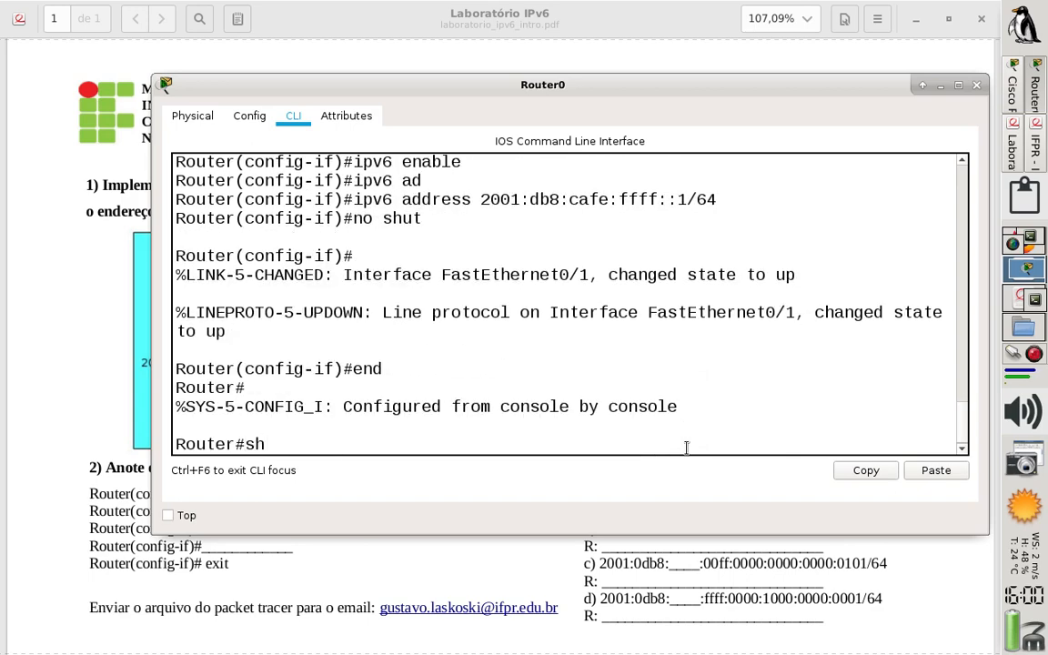
{"action": "type", "text": " ip v6 rou"}
{"action": "key", "text": "Tab"}
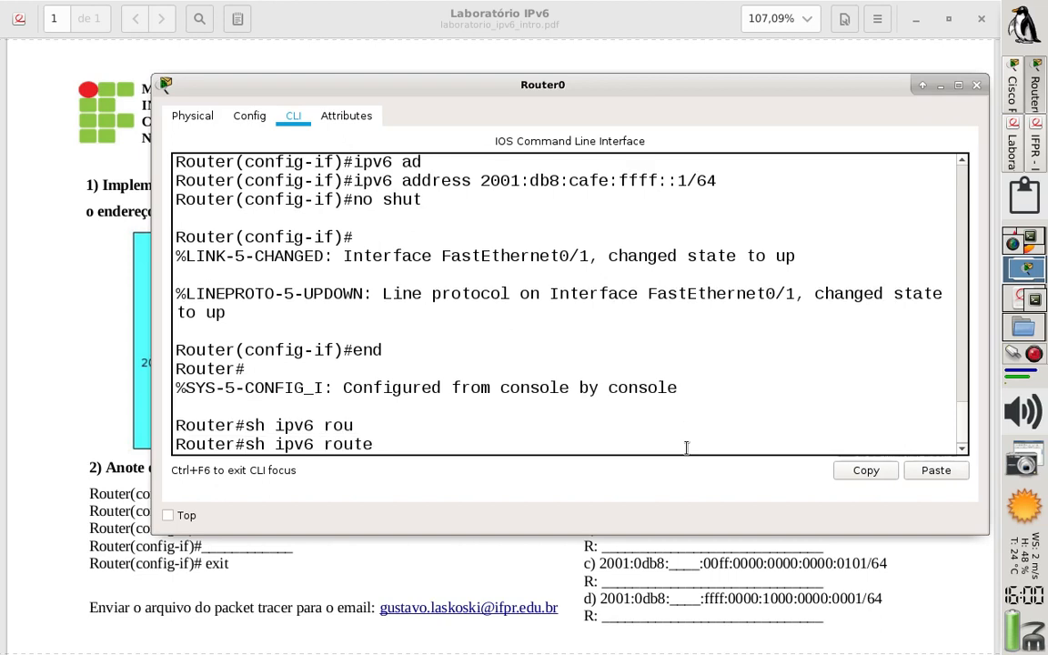
{"action": "key", "text": "Return"}
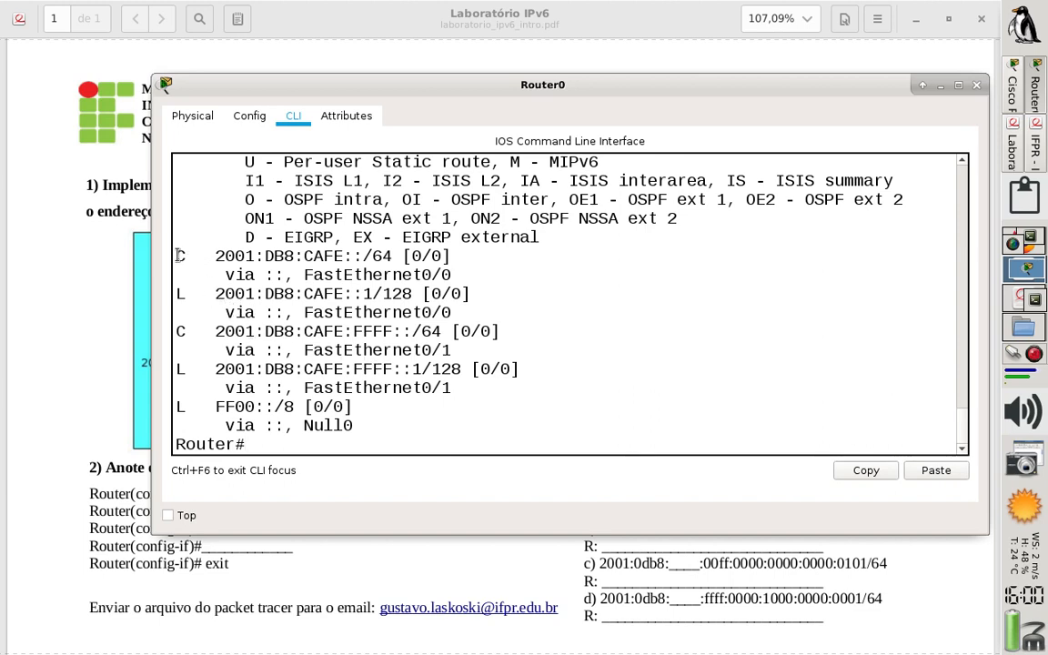
{"action": "left_click_drag", "start_coordinate": [179, 256], "coordinate": [392, 256]}
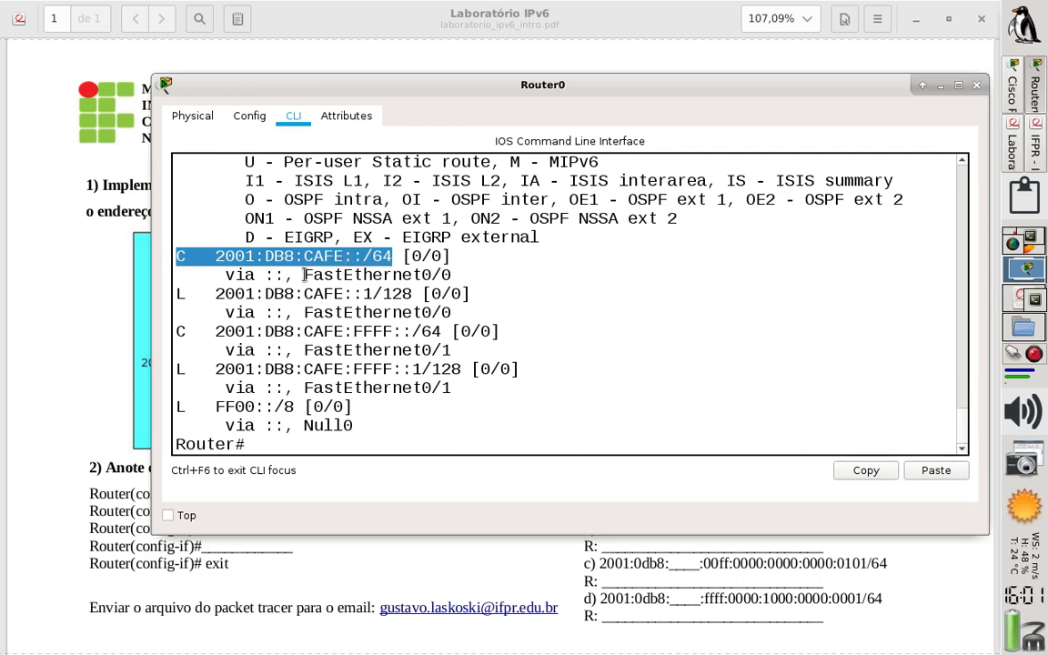
{"action": "left_click_drag", "start_coordinate": [305, 274], "coordinate": [462, 274]}
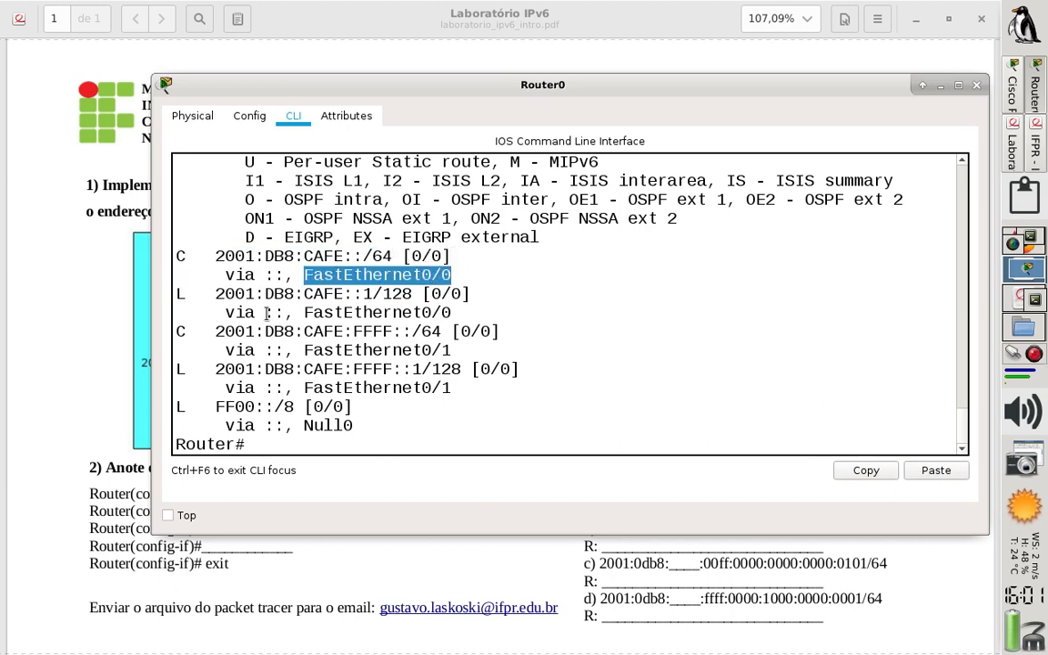
{"action": "left_click_drag", "start_coordinate": [180, 330], "coordinate": [402, 330]}
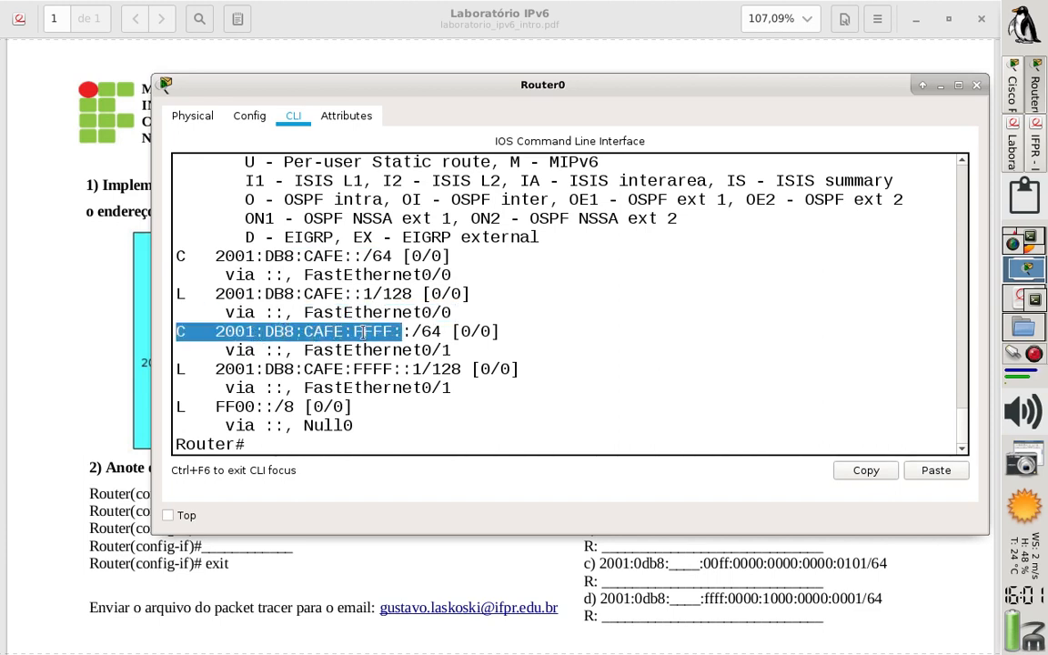
{"action": "left_click_drag", "start_coordinate": [304, 349], "coordinate": [464, 345]}
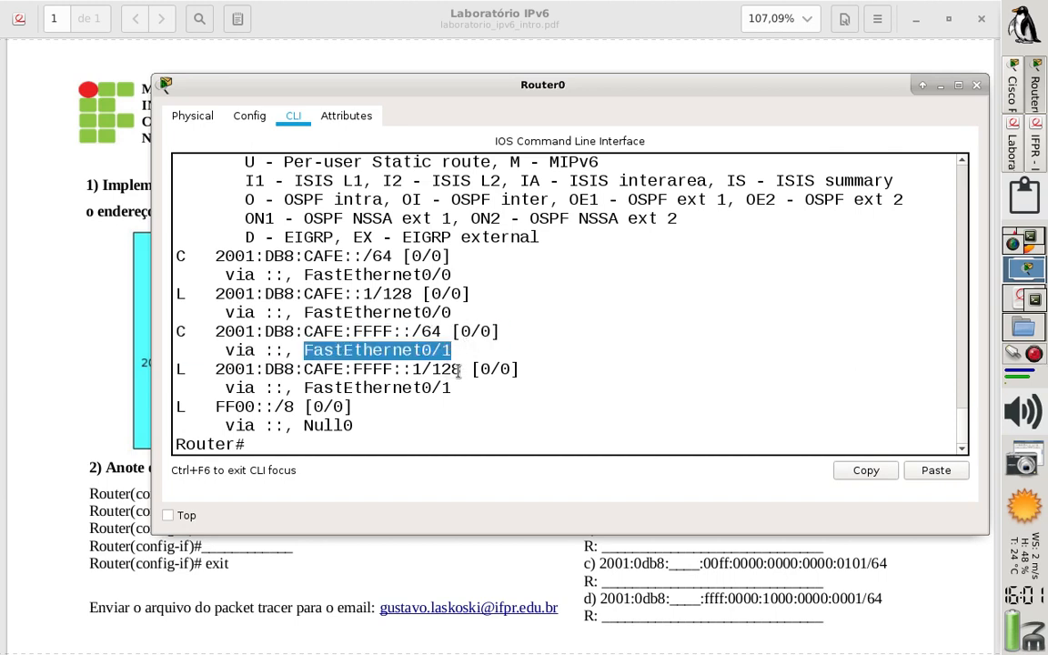
{"action": "left_click_drag", "start_coordinate": [393, 368], "coordinate": [298, 367]}
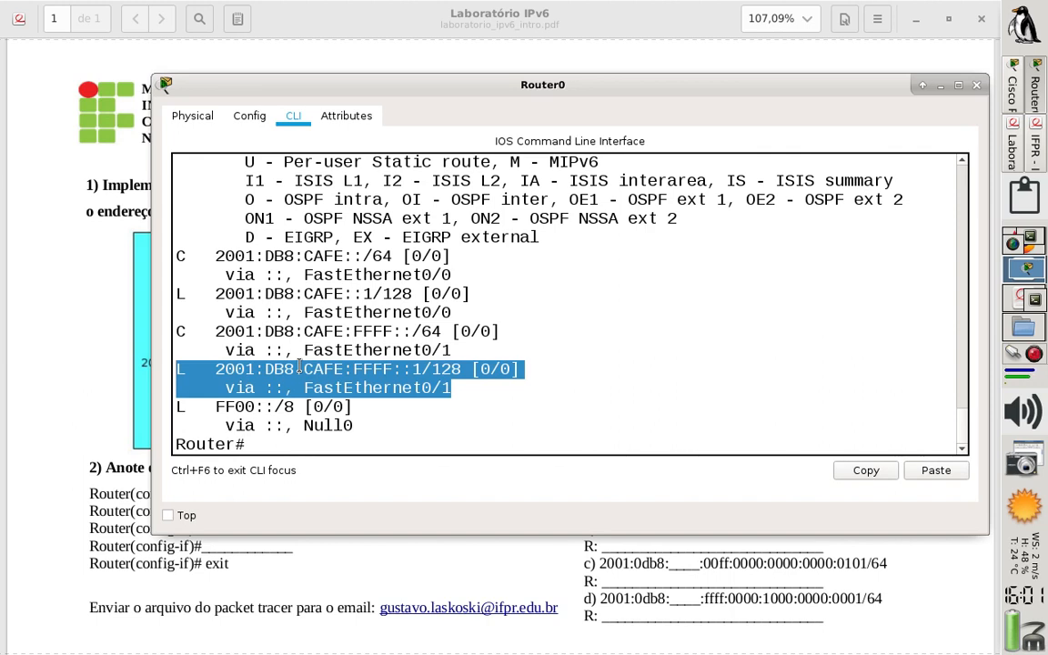
{"action": "left_click", "coordinate": [261, 373]}
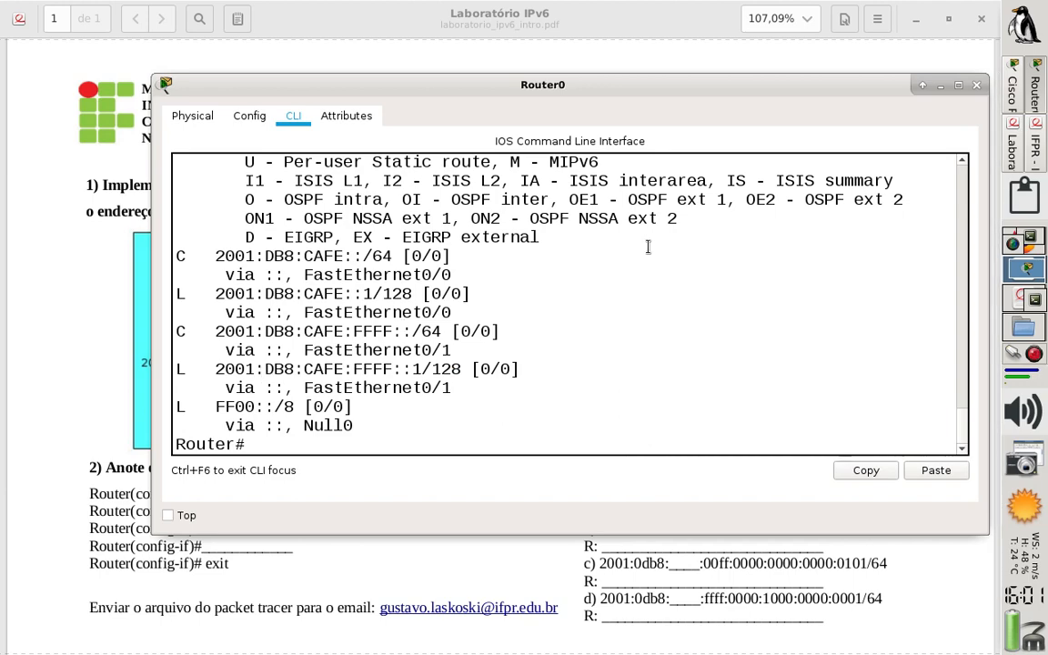
{"action": "left_click", "coordinate": [975, 87]}
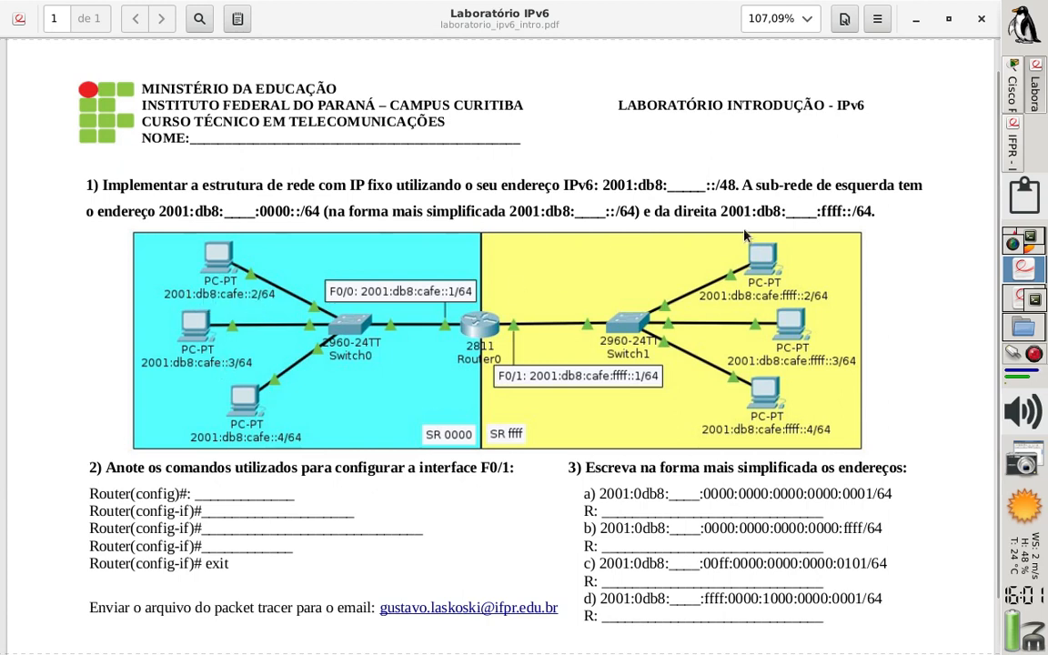
Switch to the Packet Tracer topology and set PC0's static IPv6 address to 2001:db8:cafe::2 with prefix length 64
{"action": "left_click", "coordinate": [1015, 91]}
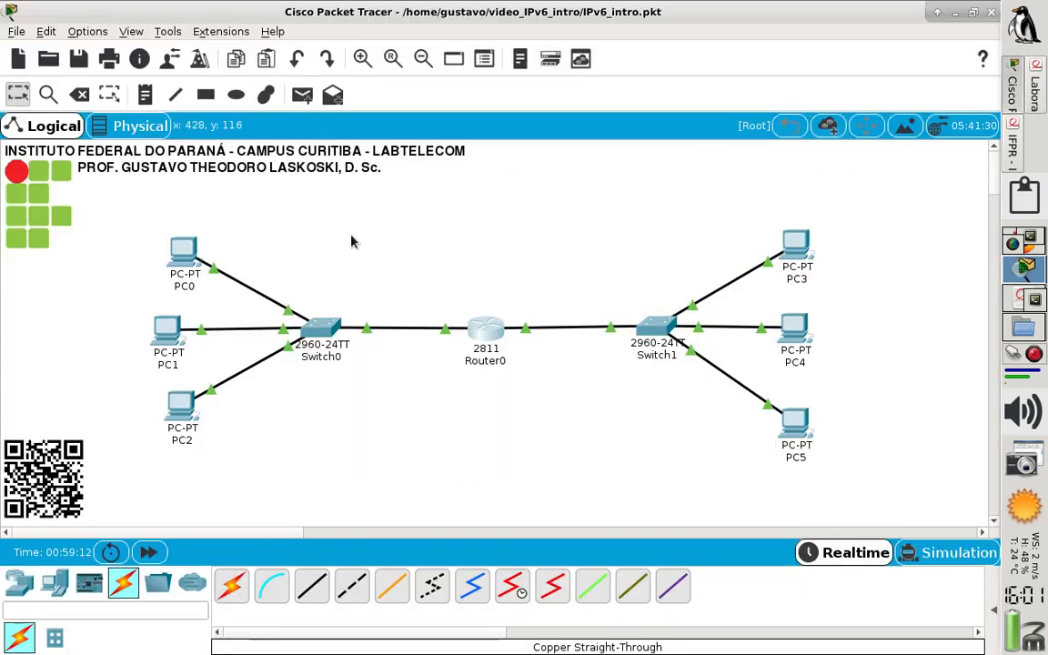
{"action": "left_click", "coordinate": [182, 252]}
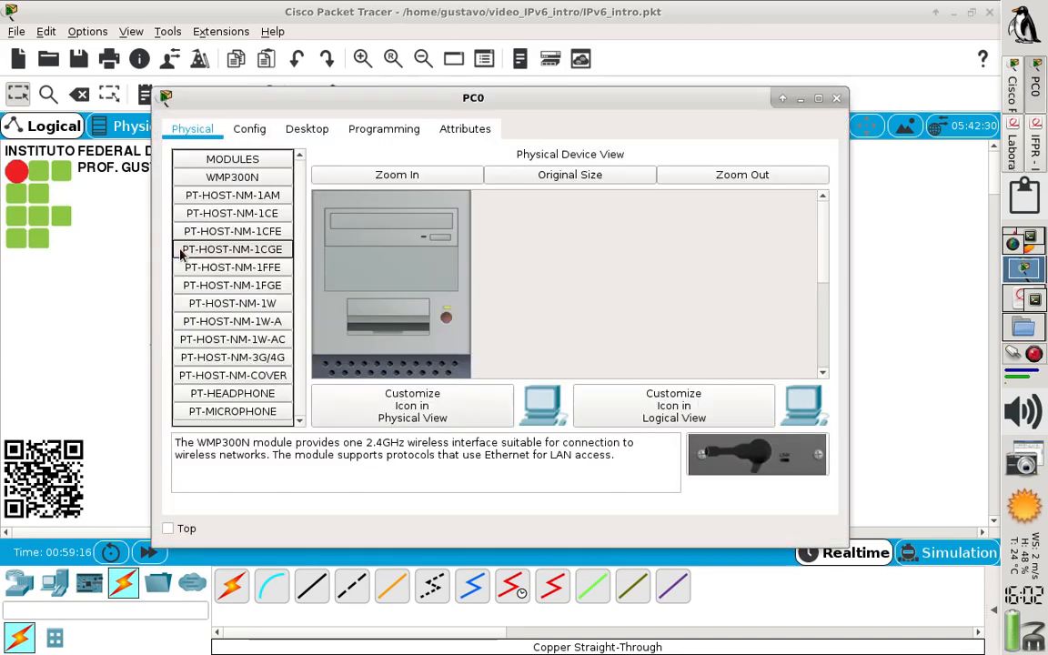
{"action": "left_click", "coordinate": [287, 129]}
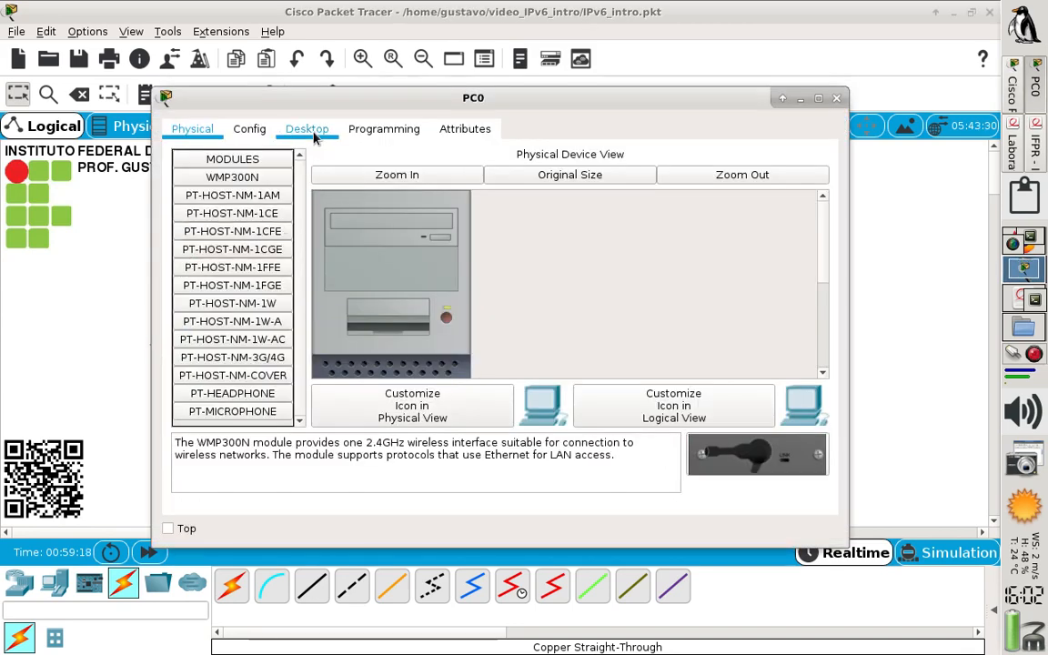
{"action": "left_click", "coordinate": [242, 194]}
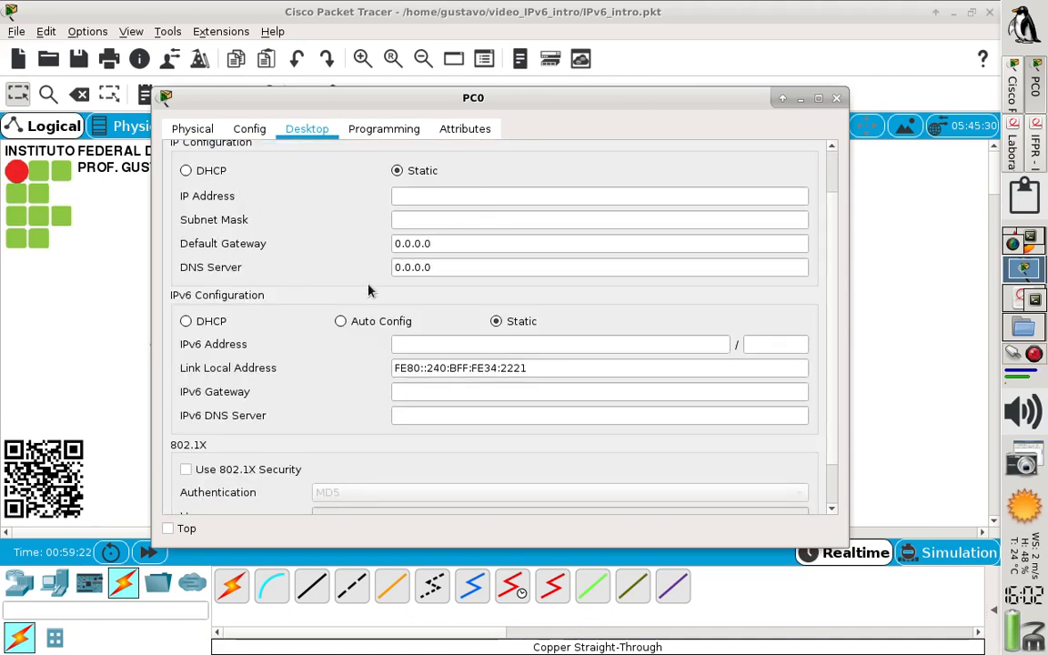
{"action": "left_click", "coordinate": [489, 343]}
{"action": "type", "text": "2001:b"}
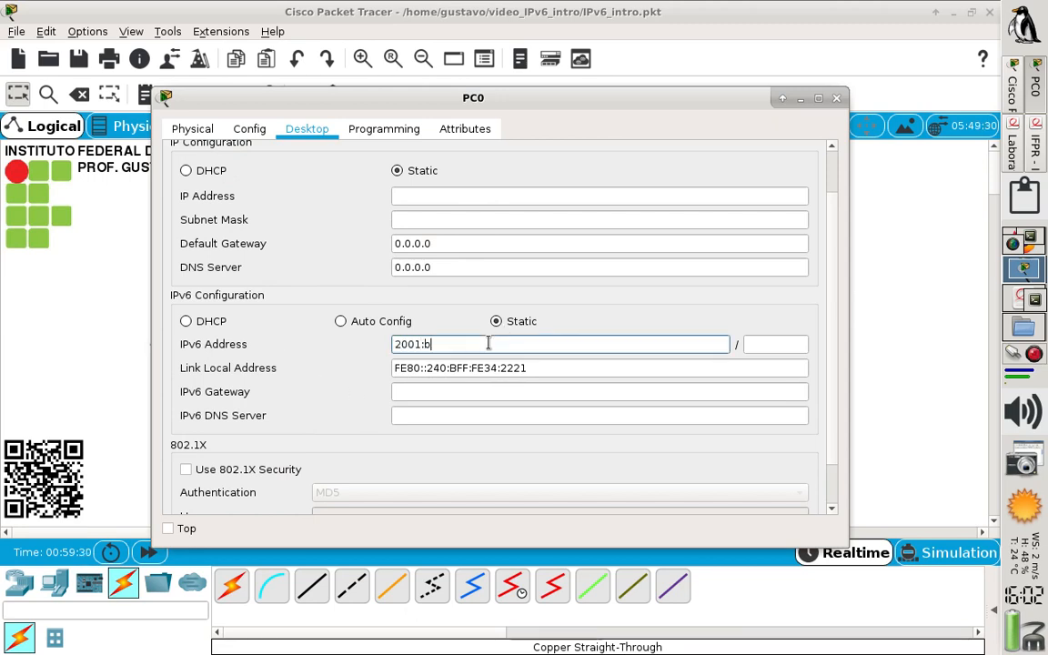
{"action": "key", "text": "BackSpace"}
{"action": "type", "text": "db8:cafe"}
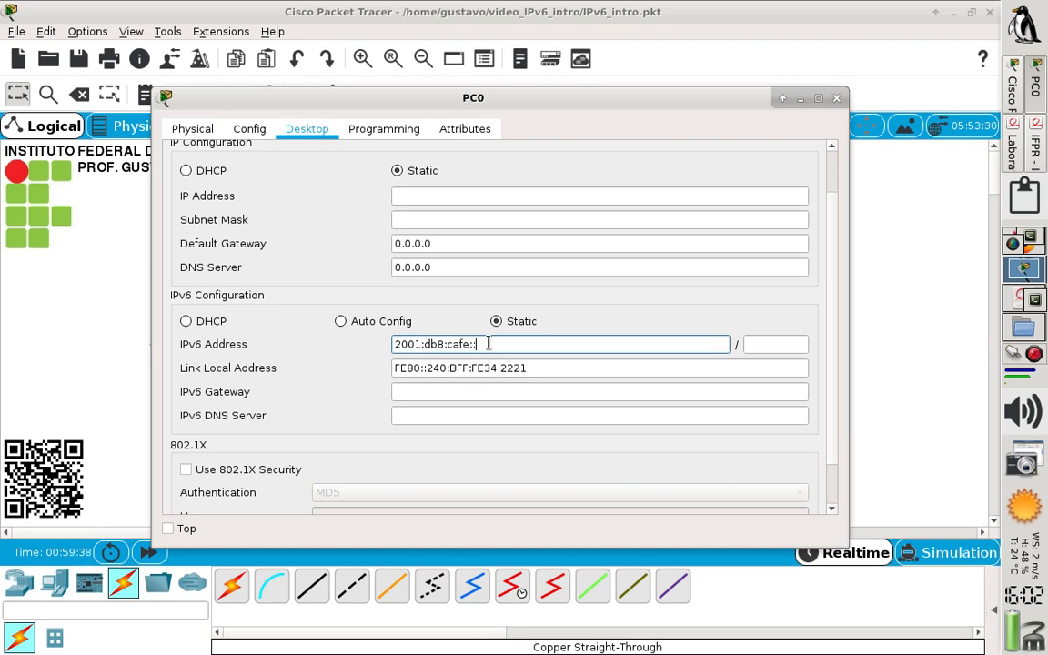
{"action": "type", "text": "::2"}
{"action": "left_click", "coordinate": [771, 344]}
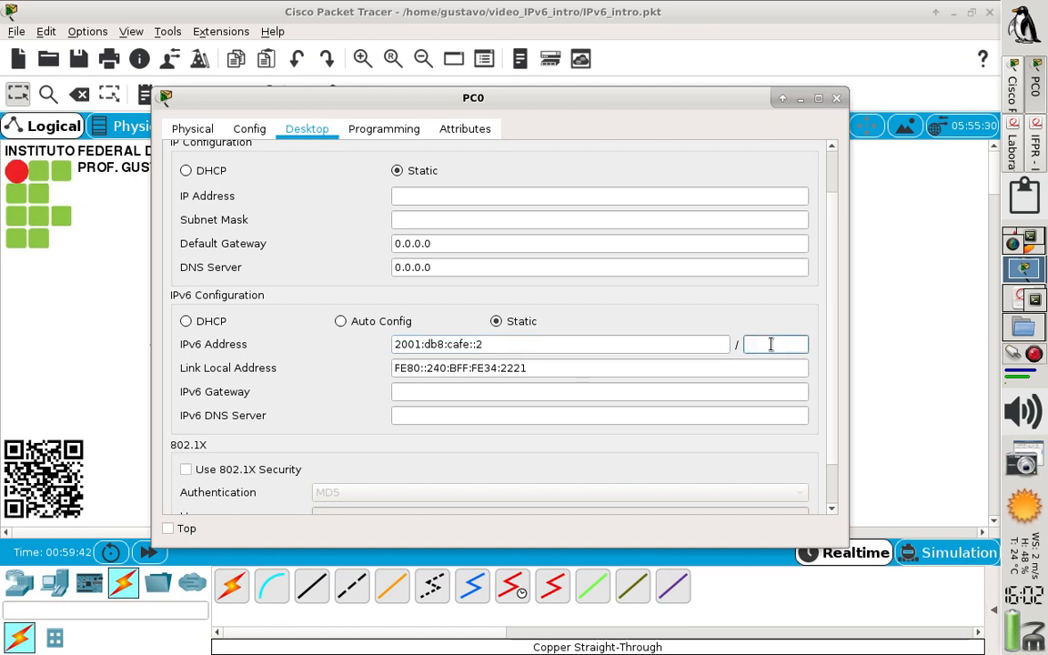
{"action": "type", "text": "64"}
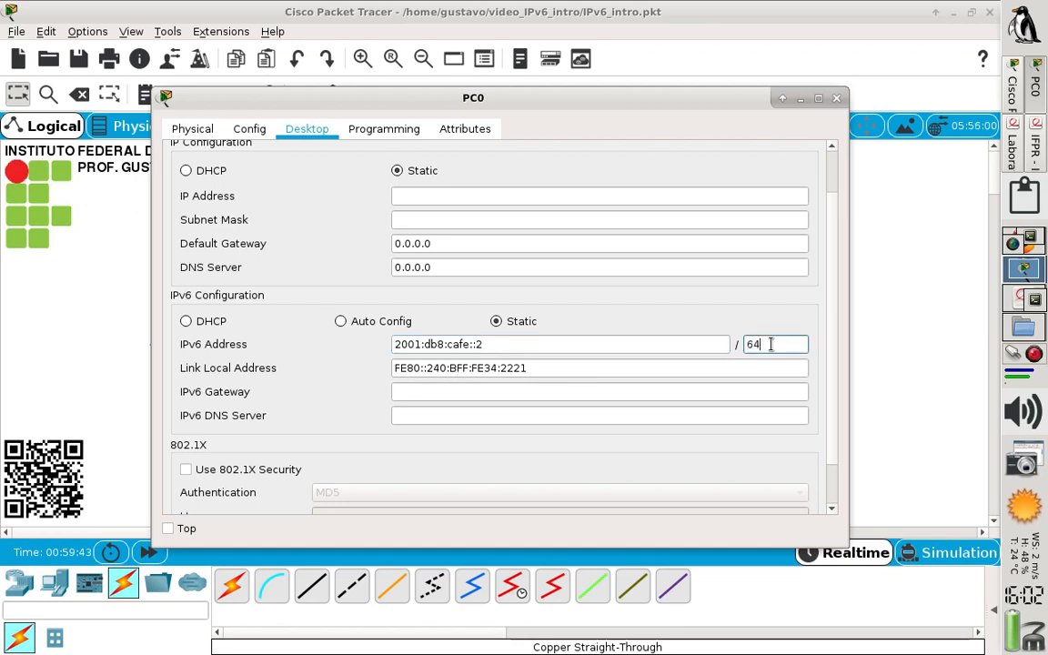
Set PC0's IPv6 gateway and IPv6 DNS server to 2001:db8:cafe::1, reusing the prefix of its IPv6 address
{"action": "left_click", "coordinate": [519, 346]}
{"action": "left_click_drag", "start_coordinate": [520, 346], "coordinate": [357, 346]}
{"action": "key", "text": "ctrl+c"}
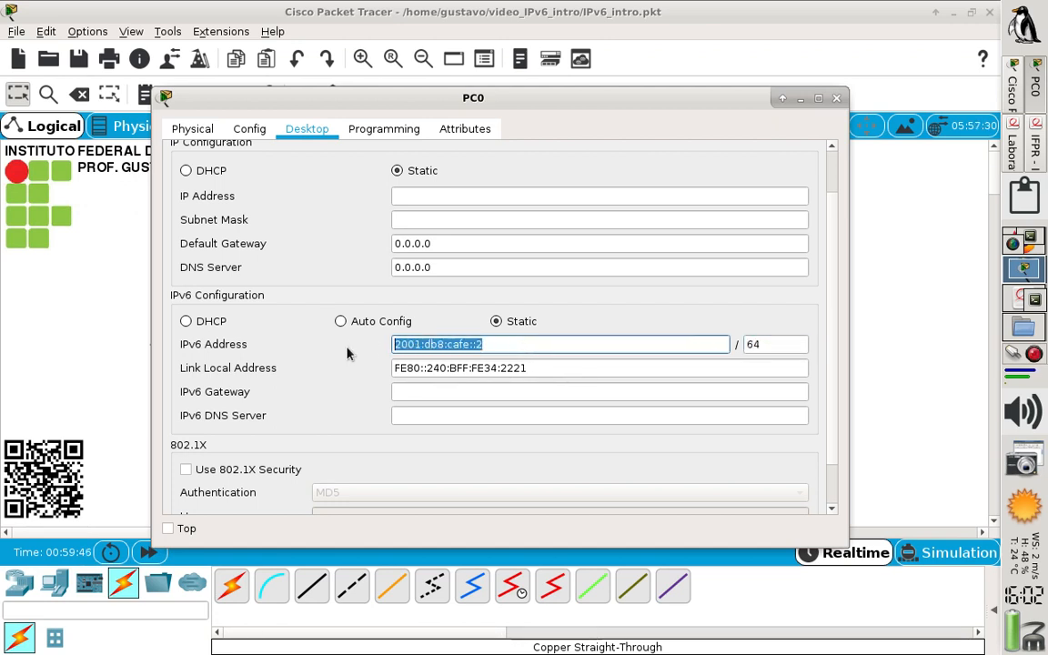
{"action": "left_click", "coordinate": [476, 391]}
{"action": "key", "text": "ctrl+v"}
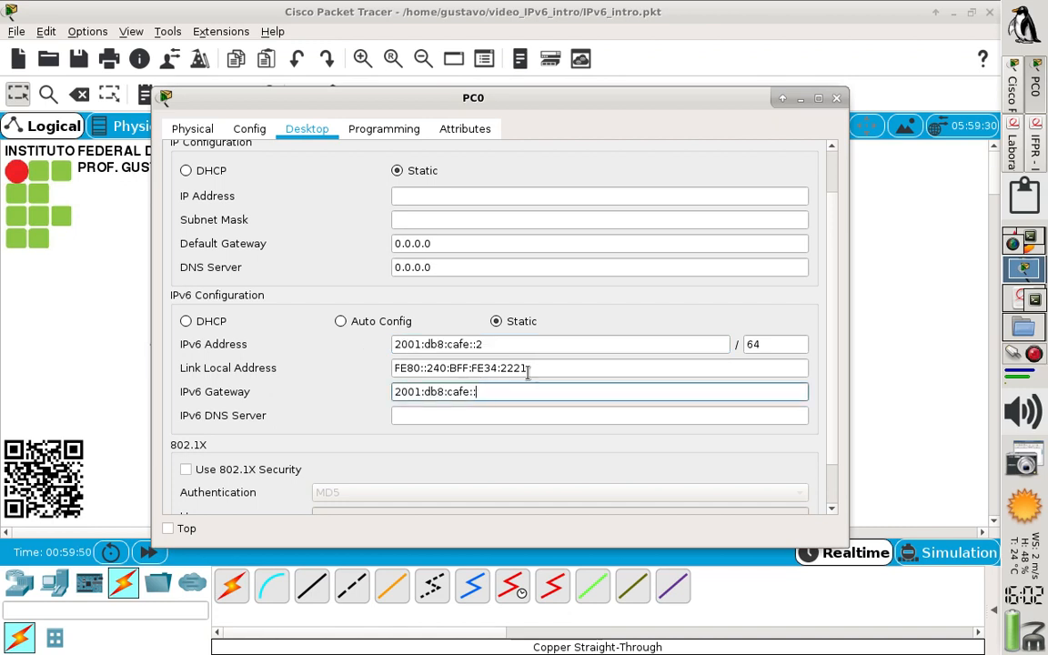
{"action": "left_click", "coordinate": [503, 413]}
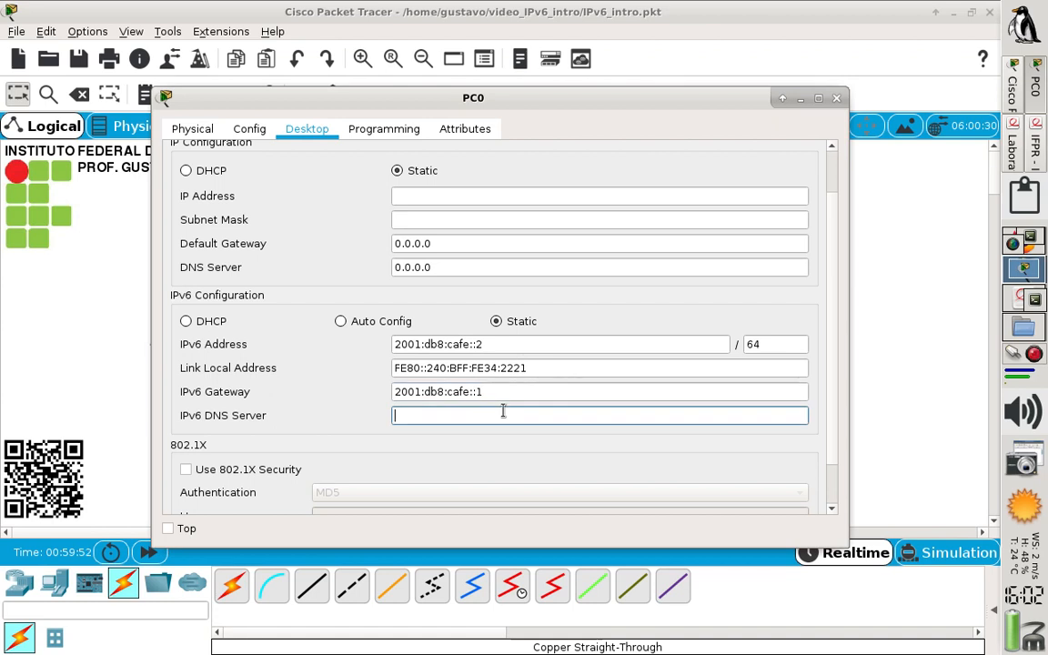
{"action": "key", "text": "ctrl+v"}
{"action": "key", "text": "BackSpace"}
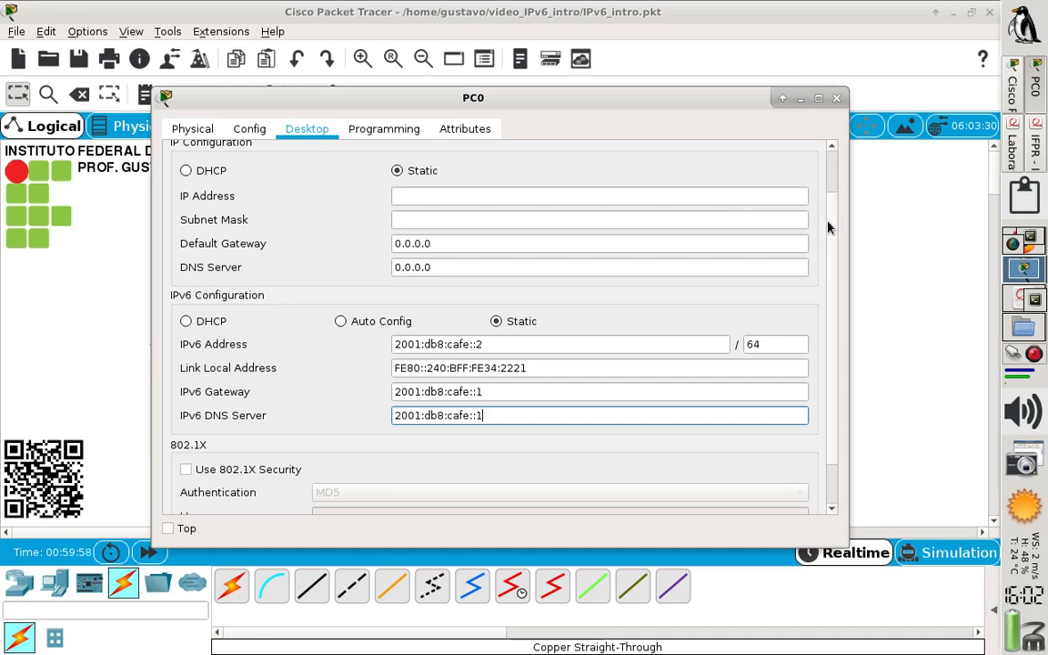
{"action": "scroll", "coordinate": [824, 196], "scroll_direction": "up", "scroll_amount": 2}
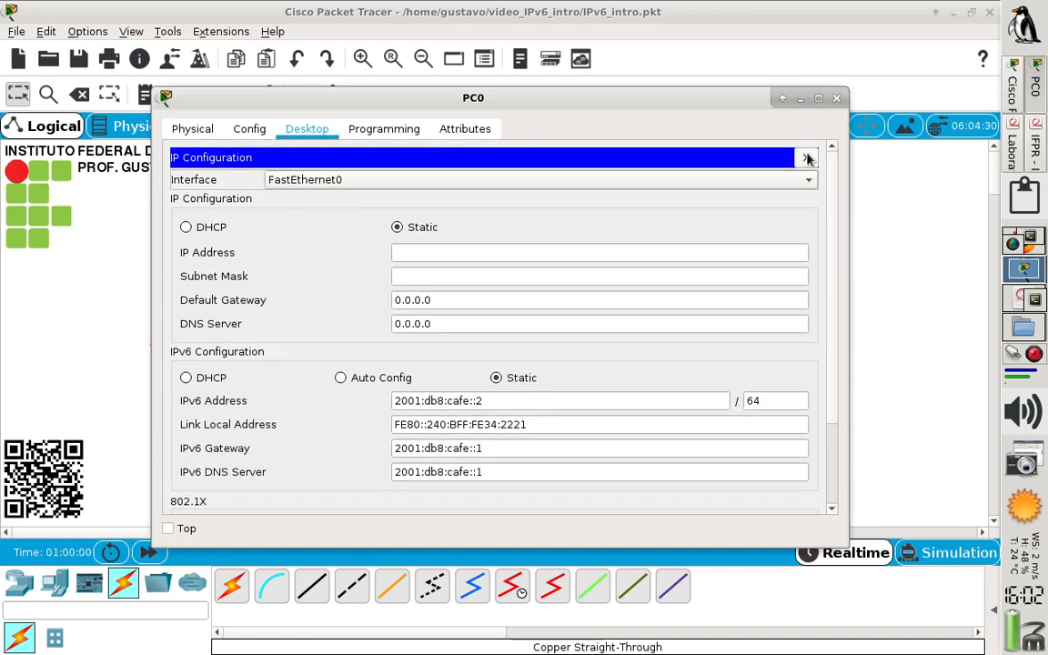
Close PC0's IP configuration and device window, and check Router0 and PC0 in the topology
{"action": "left_click", "coordinate": [807, 151]}
{"action": "left_click", "coordinate": [836, 98]}
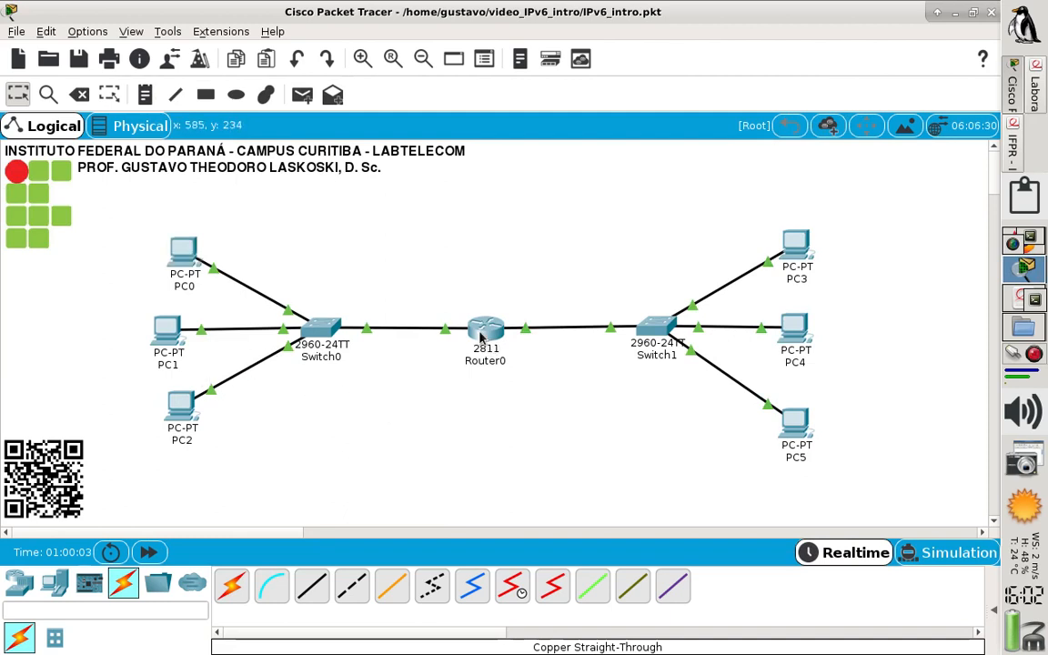
{"action": "mouse_move", "coordinate": [482, 341]}
{"action": "mouse_move", "coordinate": [185, 267]}
Set PC1's static IPv6 address to the uncompressed form 2001:0db8:cafe:0000:0000:0000:0000:0003 with prefix length 64
{"action": "left_click", "coordinate": [169, 333]}
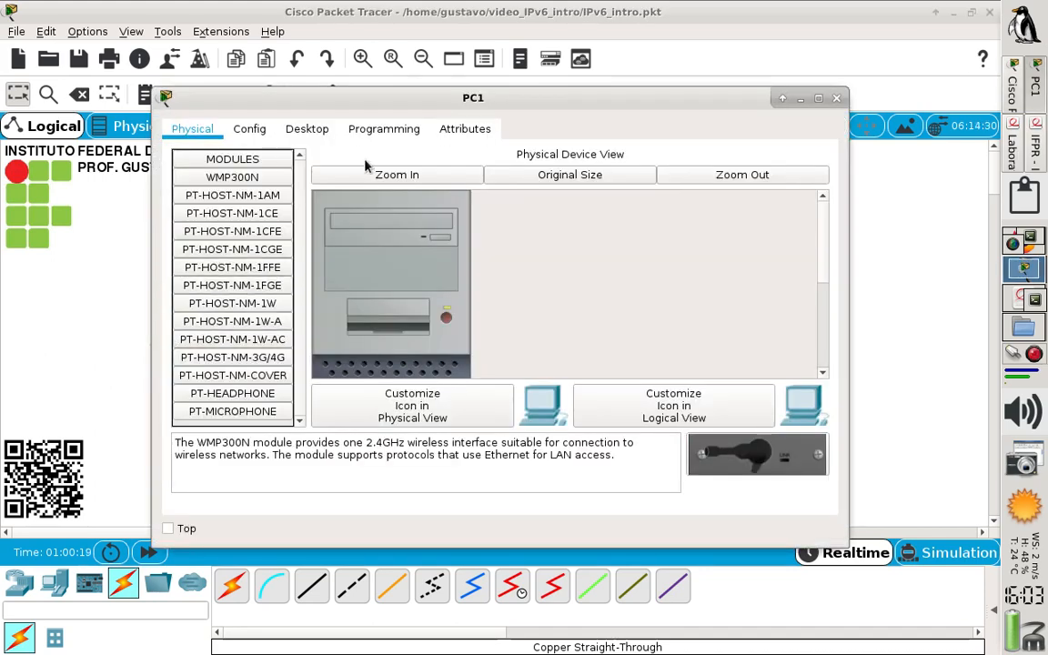
{"action": "left_click", "coordinate": [300, 128]}
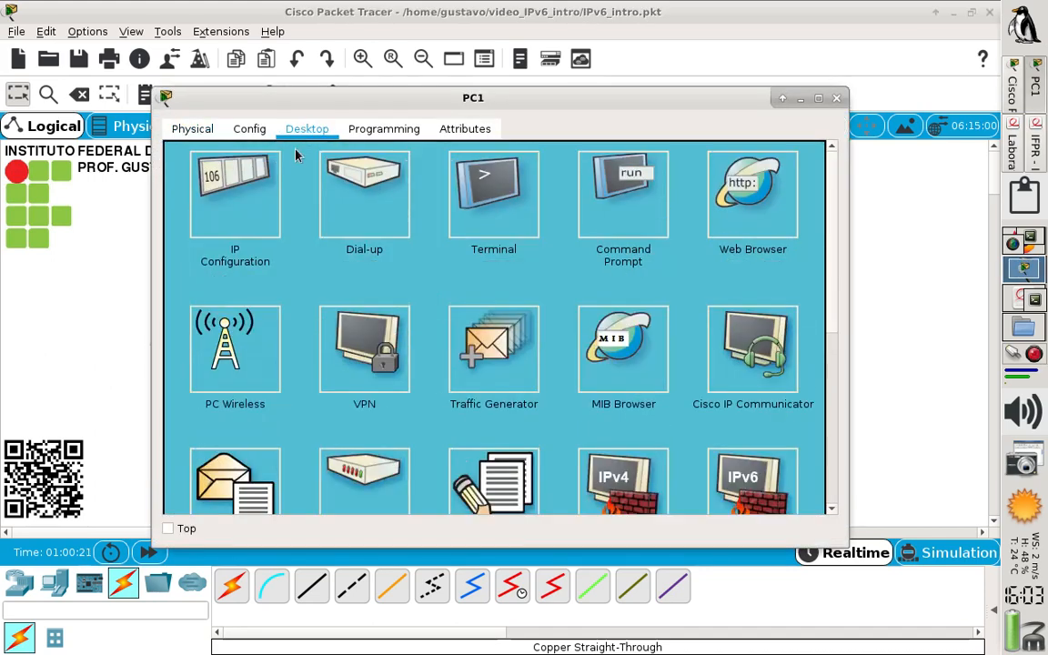
{"action": "left_click", "coordinate": [245, 200]}
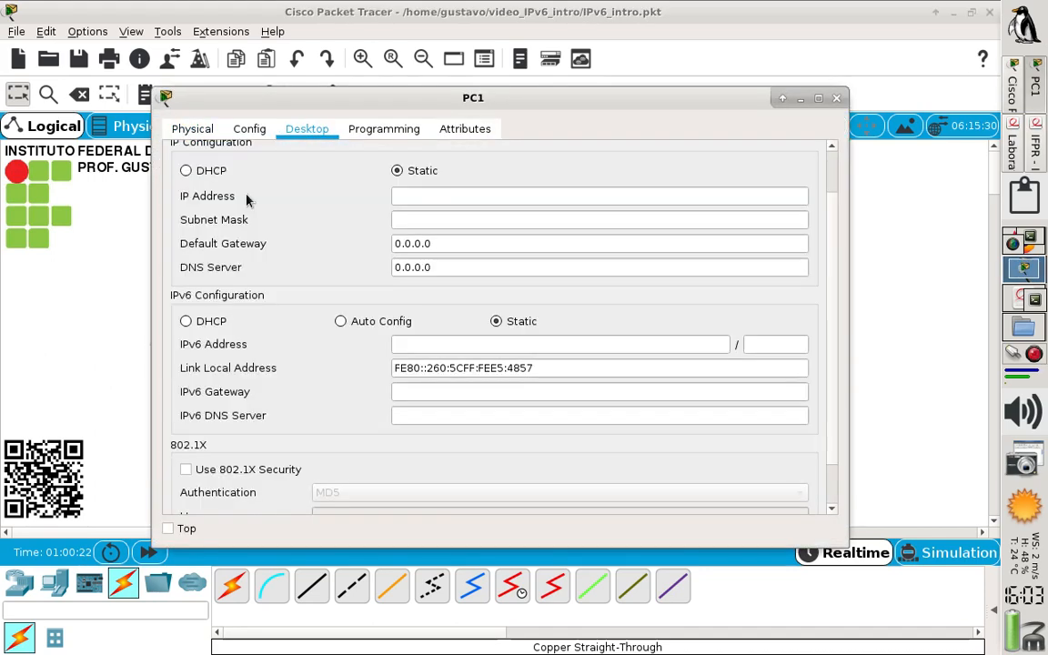
{"action": "left_click", "coordinate": [466, 349]}
{"action": "type", "text": "2"}
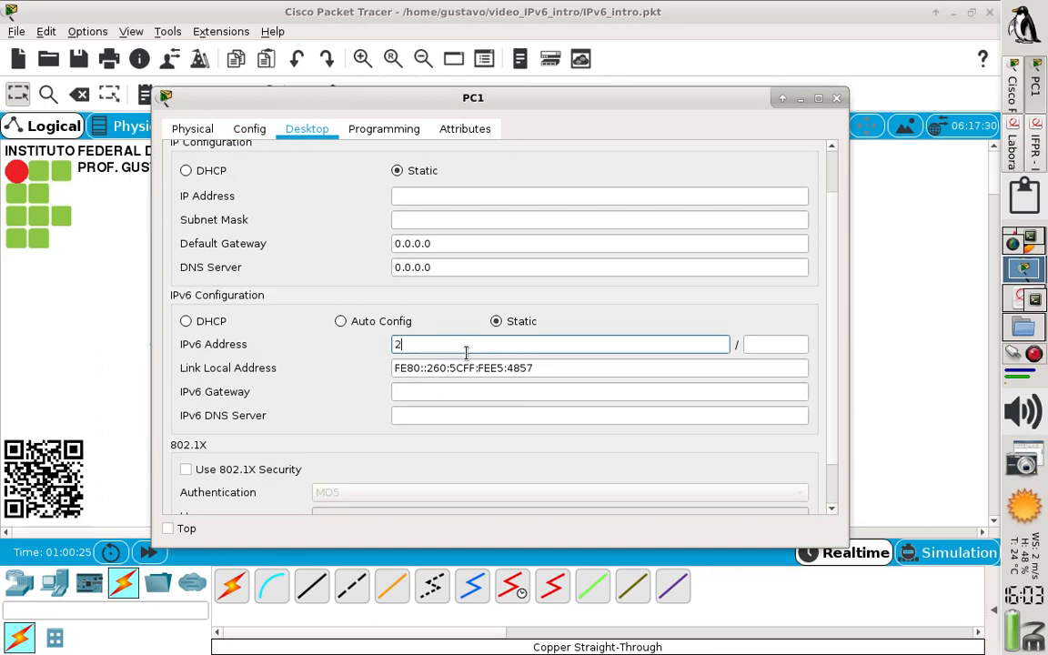
{"action": "type", "text": "001:0db8"}
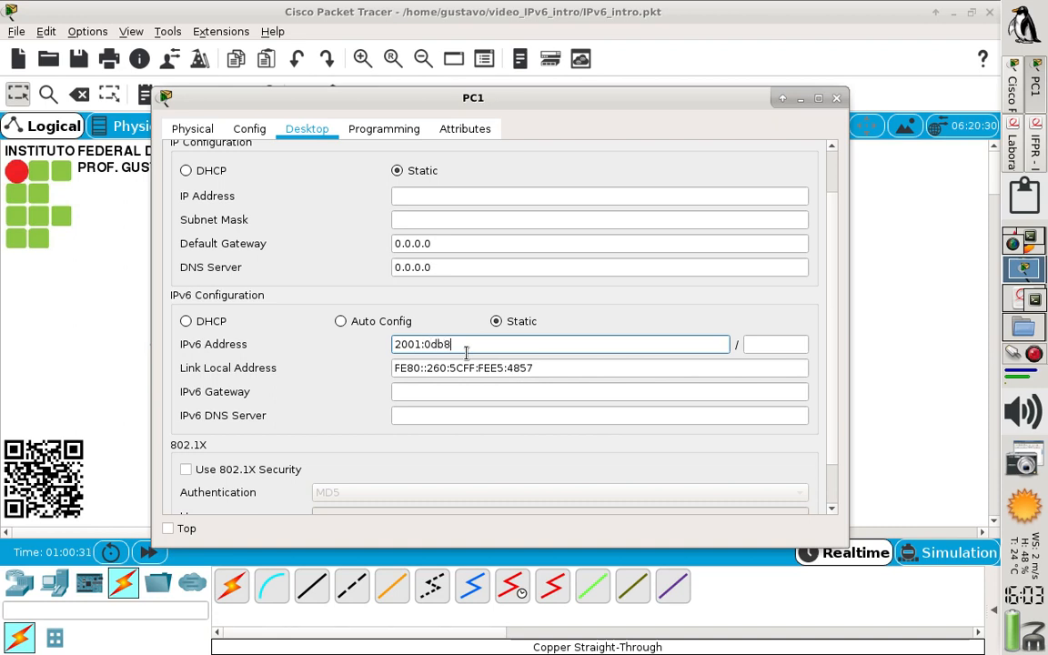
{"action": "type", "text": ":cafe:0000:0000"}
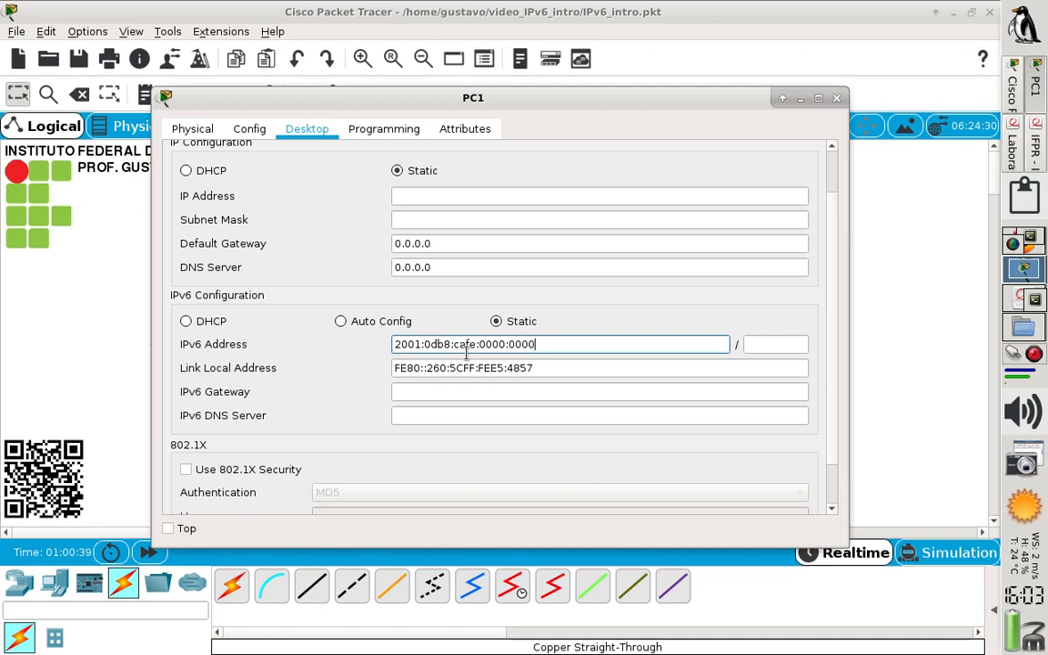
{"action": "type", "text": ":0000:0000:000"}
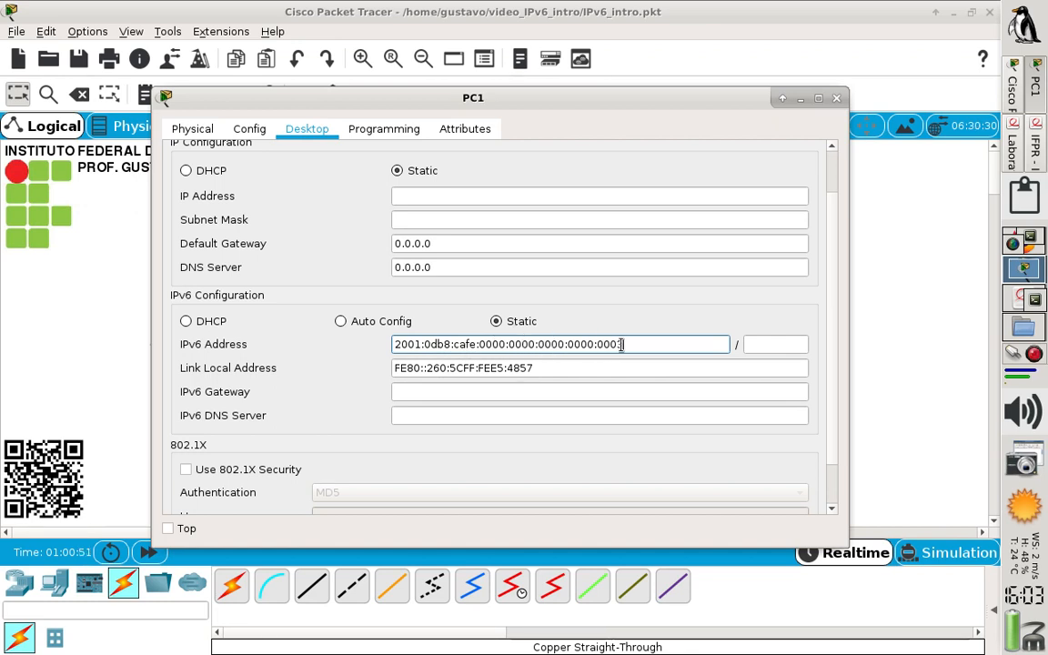
{"action": "type", "text": "3"}
{"action": "mouse_move", "coordinate": [624, 344]}
{"action": "left_mouse_down"}
{"action": "mouse_move", "coordinate": [568, 344]}
{"action": "mouse_move", "coordinate": [632, 338]}
{"action": "left_mouse_up"}
{"action": "left_click", "coordinate": [772, 345]}
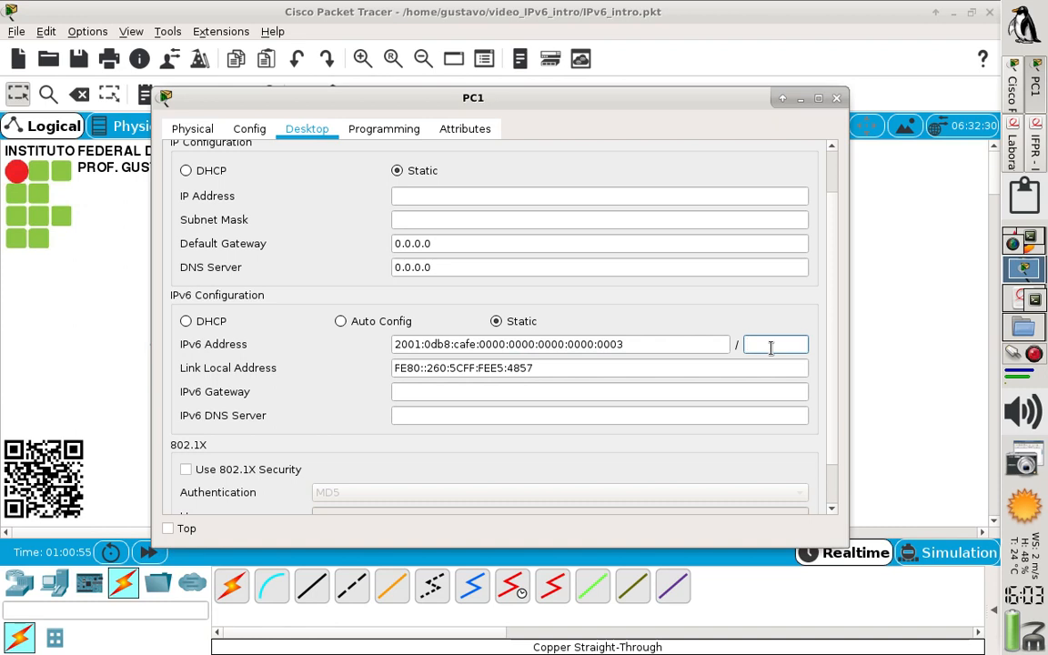
{"action": "type", "text": "64"}
Set PC1's IPv6 gateway and IPv6 DNS server to 2001:db8:cafe::1, and close its configuration window
{"action": "left_click", "coordinate": [593, 393]}
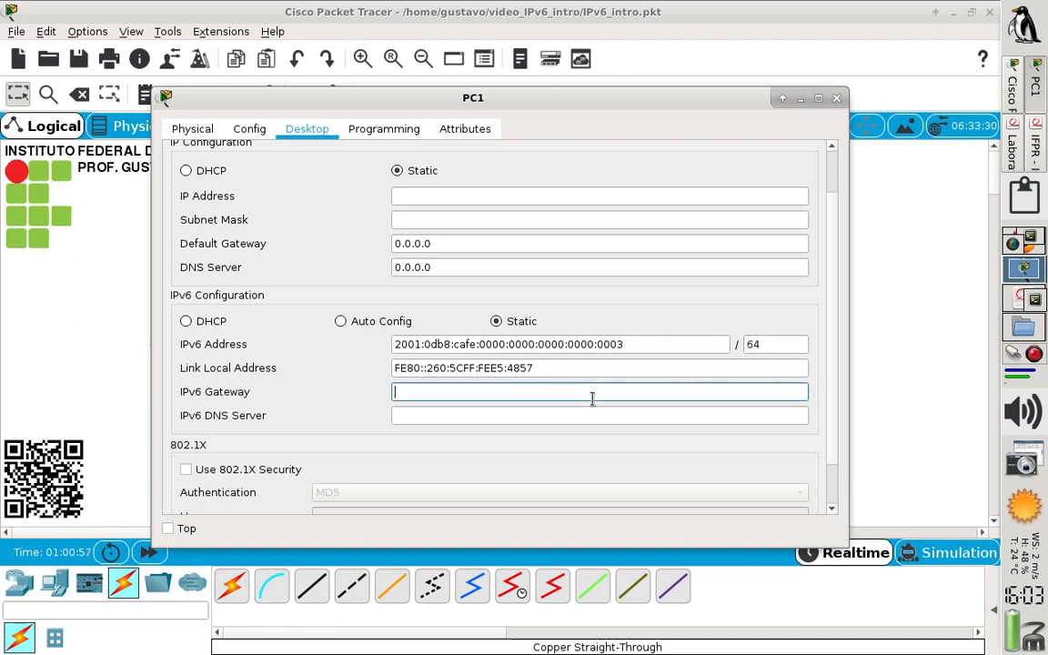
{"action": "type", "text": "2001:db8:cafe::2"}
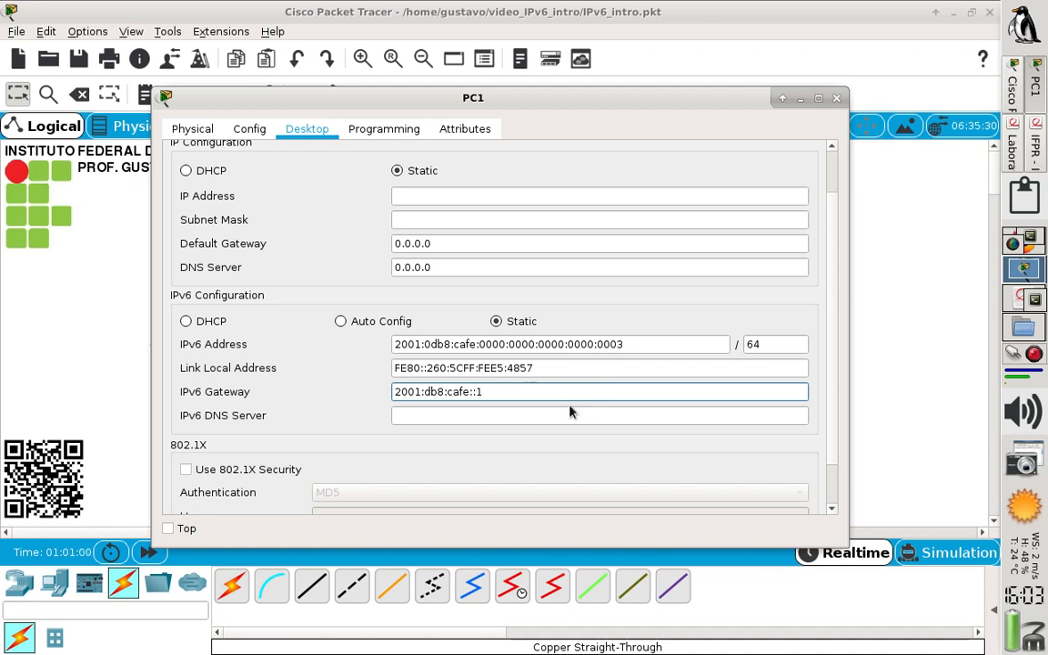
{"action": "left_click", "coordinate": [572, 412]}
{"action": "type", "text": "2001:db8:cafe::2"}
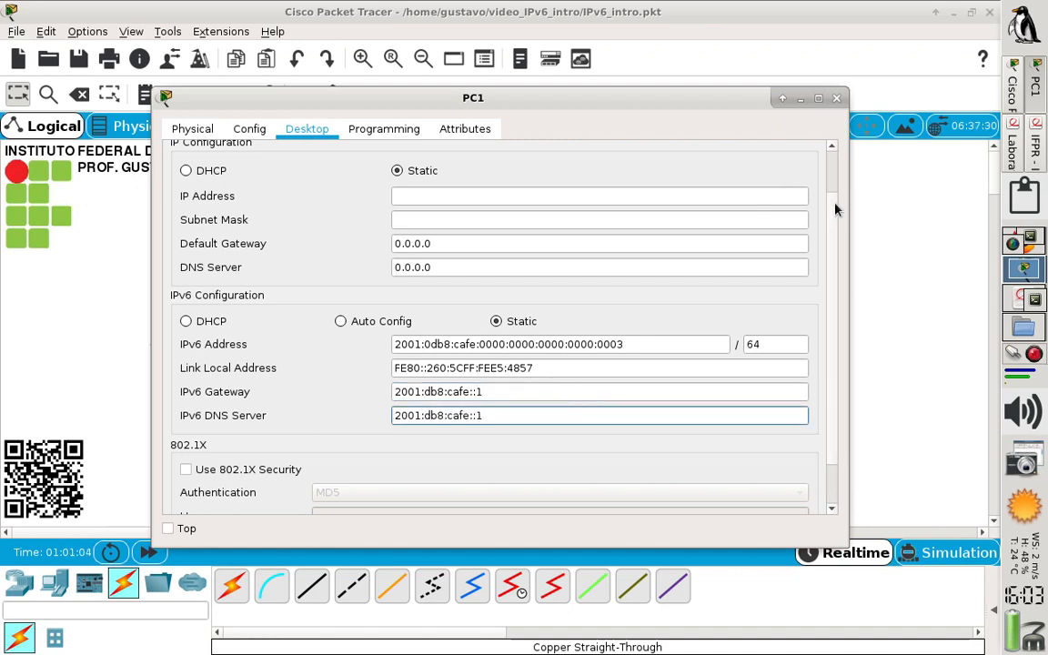
{"action": "scroll", "coordinate": [831, 209], "scroll_direction": "up", "scroll_amount": 2}
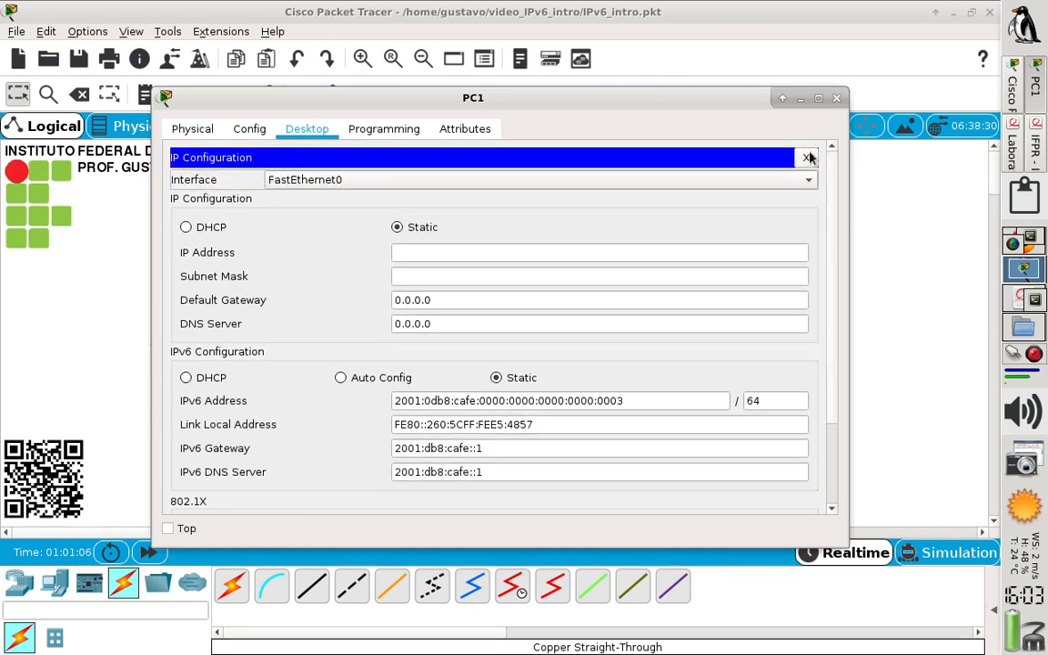
{"action": "left_click", "coordinate": [808, 158]}
{"action": "left_click", "coordinate": [836, 98]}
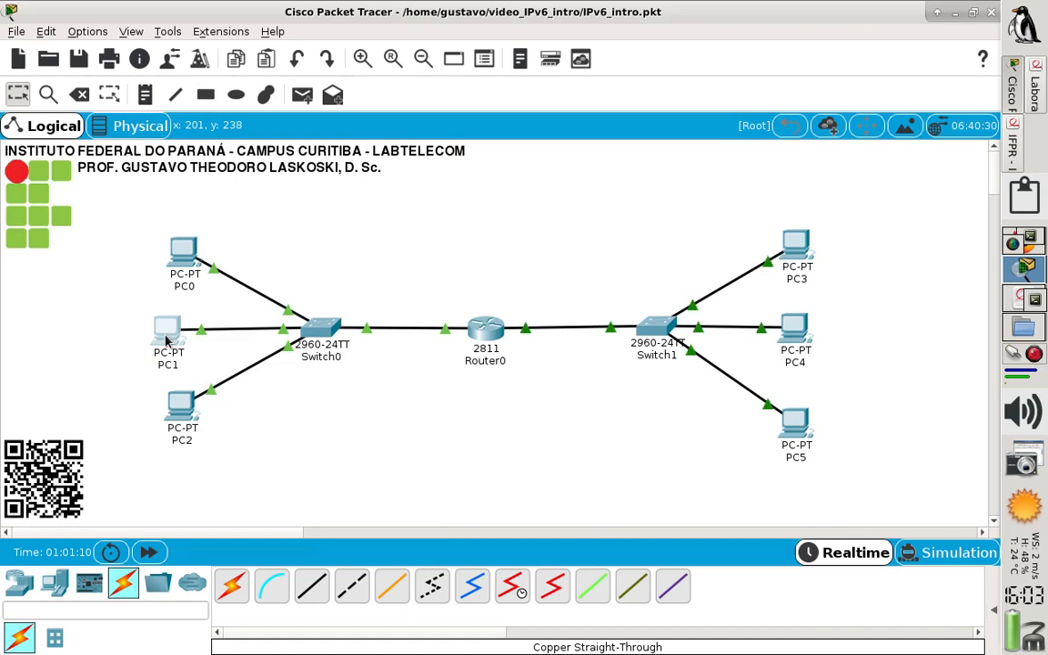
Examine how PC1's IPv6 address is written in its port summary and in its IP configuration, and close the device window
{"action": "mouse_move", "coordinate": [166, 340]}
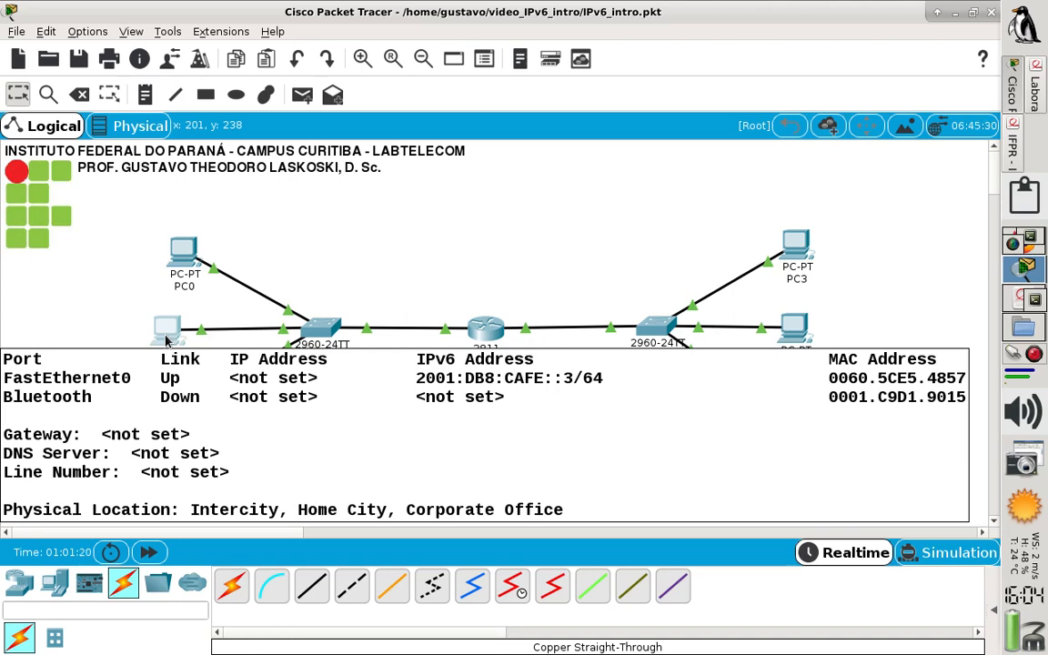
{"action": "left_click", "coordinate": [167, 333]}
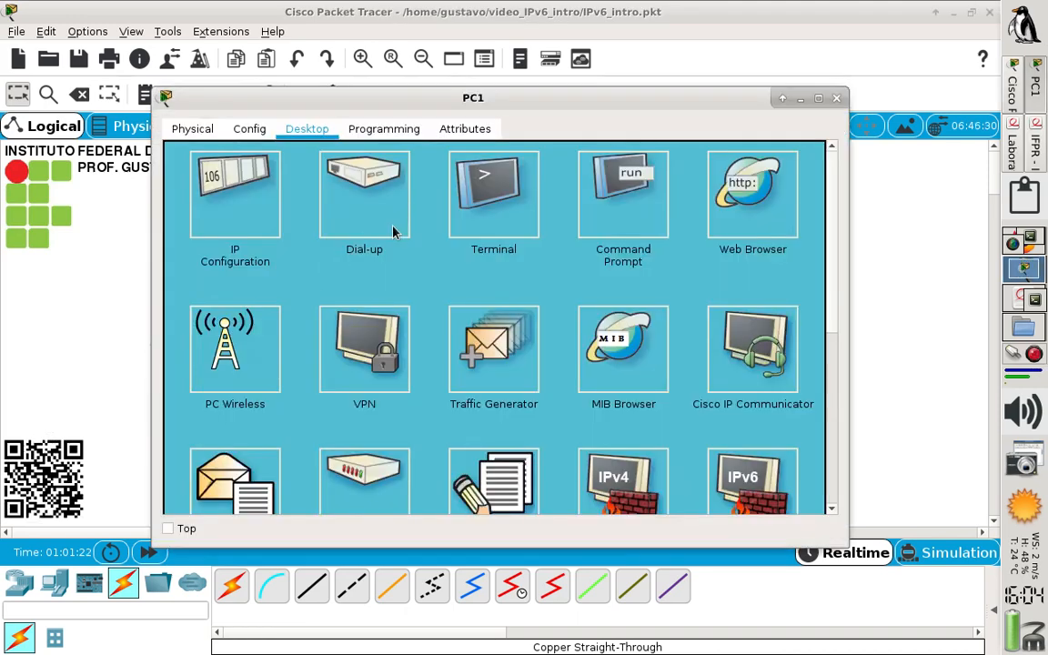
{"action": "left_click", "coordinate": [254, 204]}
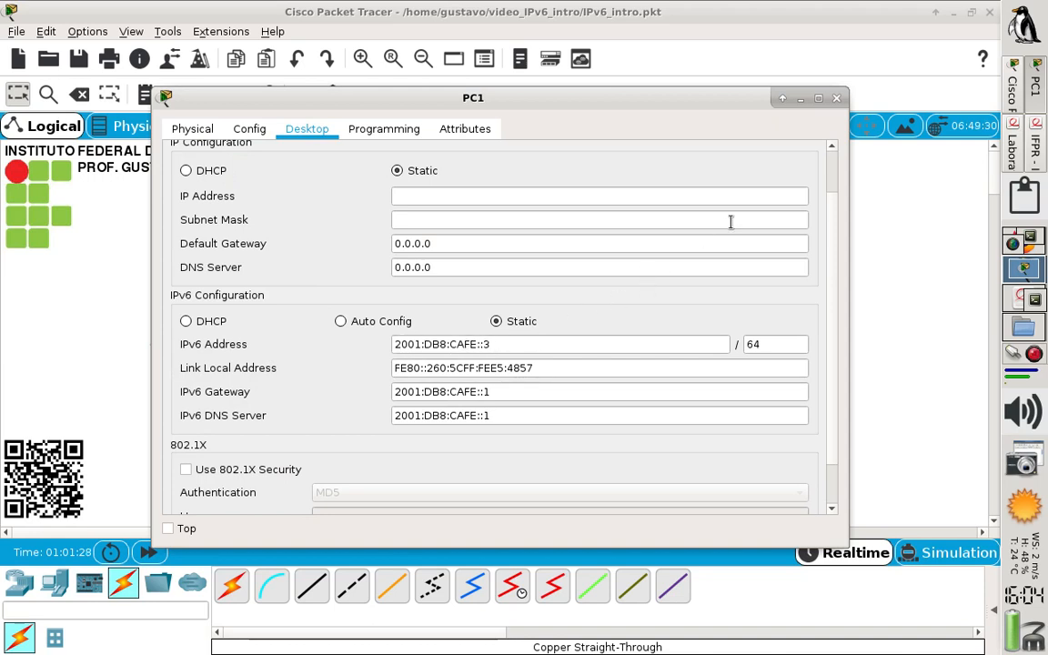
{"action": "left_click", "coordinate": [836, 97]}
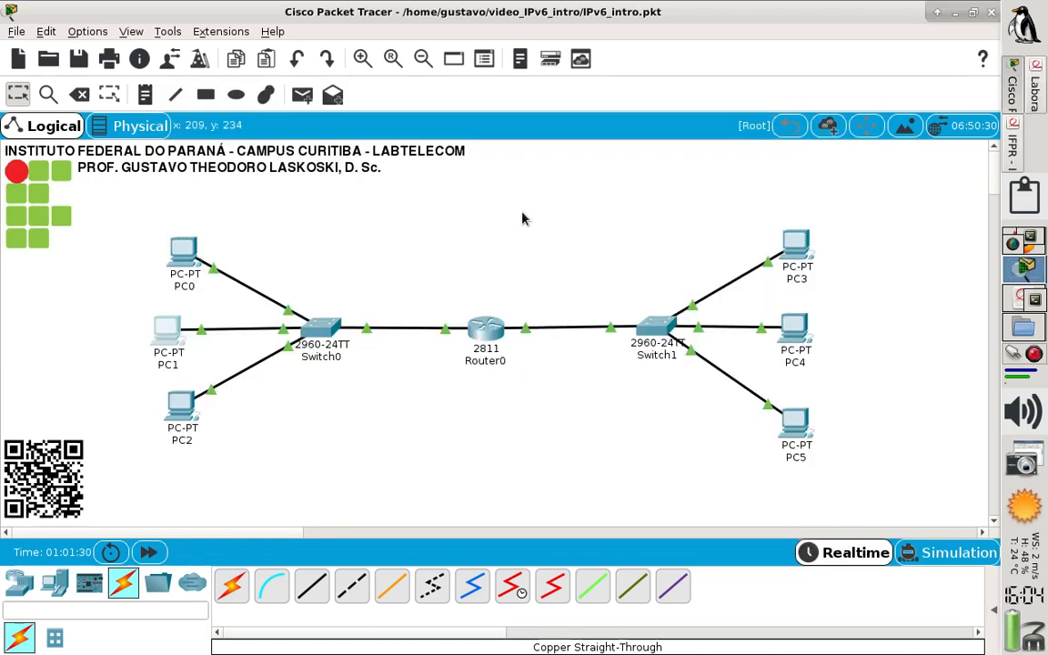
Set PC2's static IPv6 address to 2001:db8:cafe::4 with prefix length 64
{"action": "left_click", "coordinate": [182, 402]}
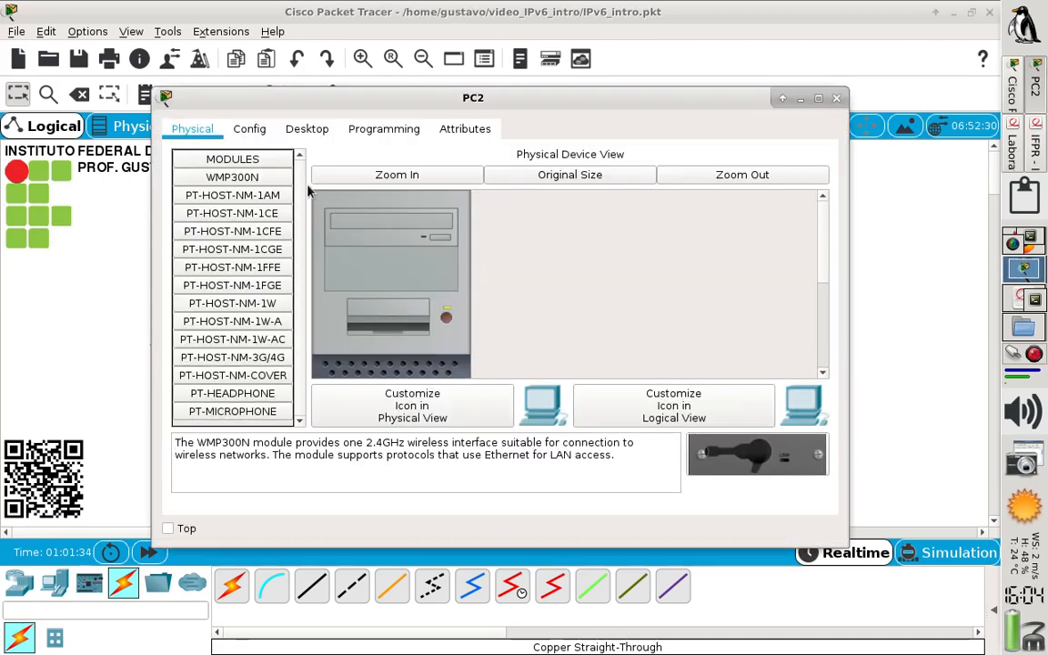
{"action": "left_click", "coordinate": [287, 127]}
{"action": "left_click", "coordinate": [252, 212]}
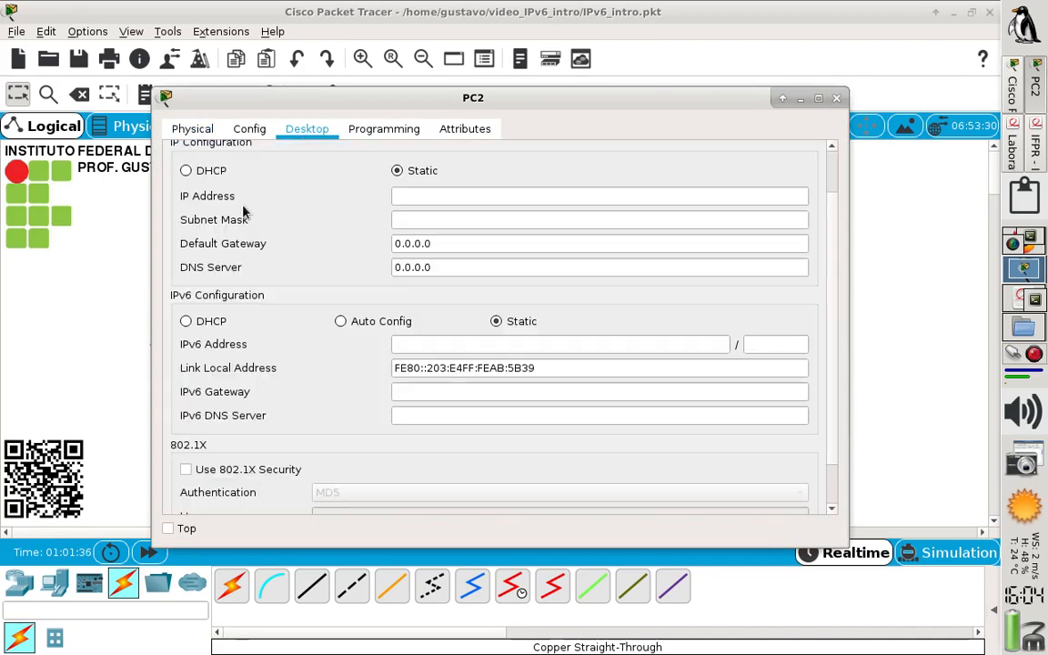
{"action": "left_click", "coordinate": [449, 345]}
{"action": "type", "text": "2001:db8"}
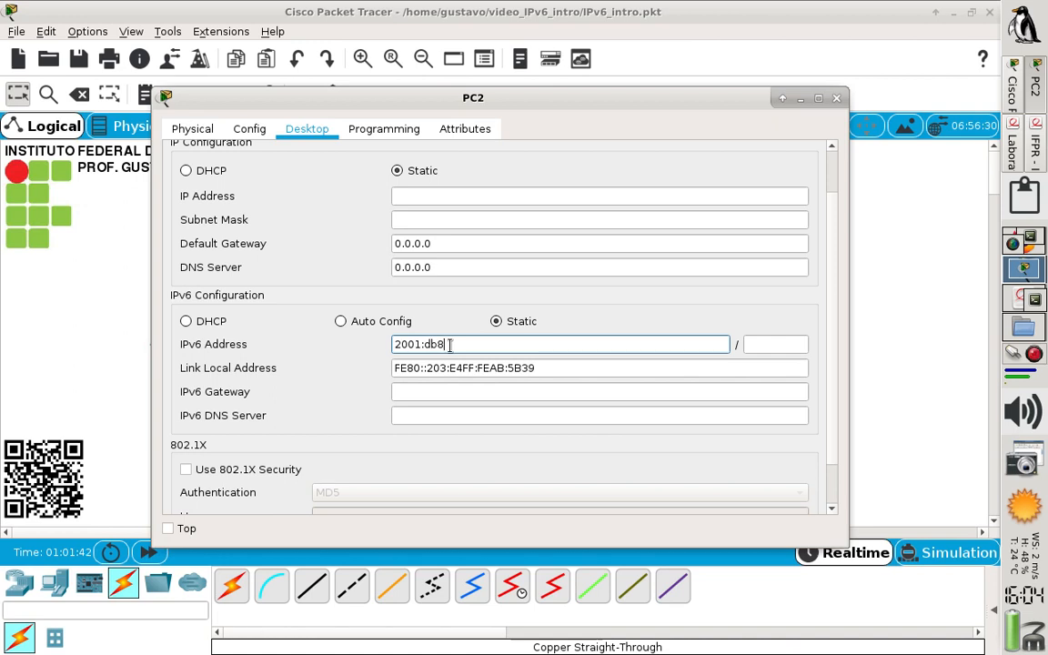
{"action": "type", "text": "::afe::"}
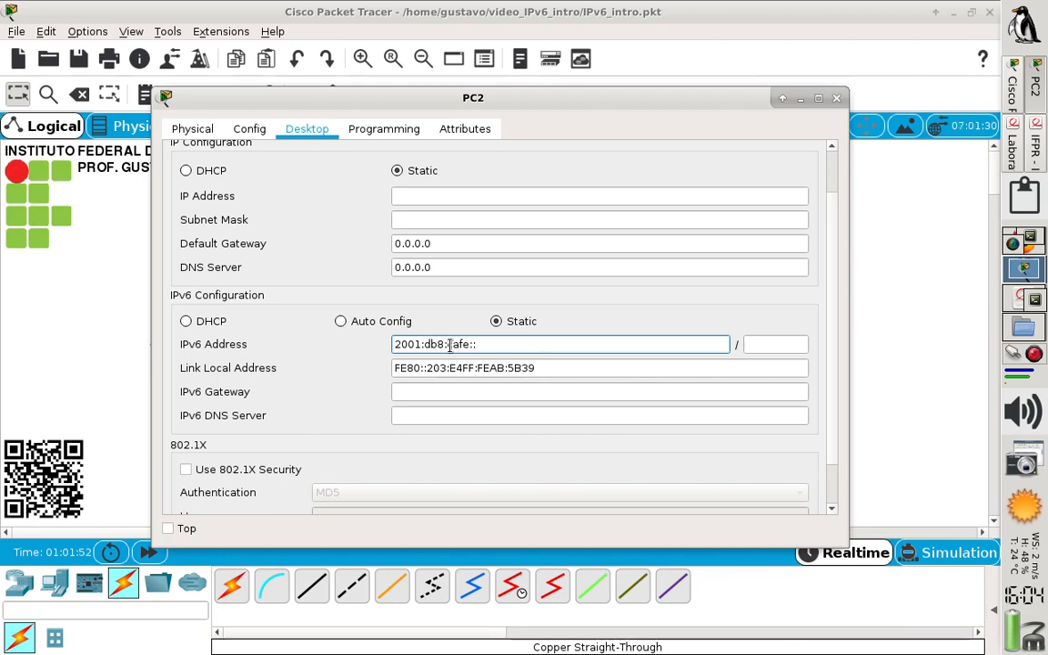
{"action": "scroll", "coordinate": [450, 346], "scroll_direction": "down", "scroll_amount": 1}
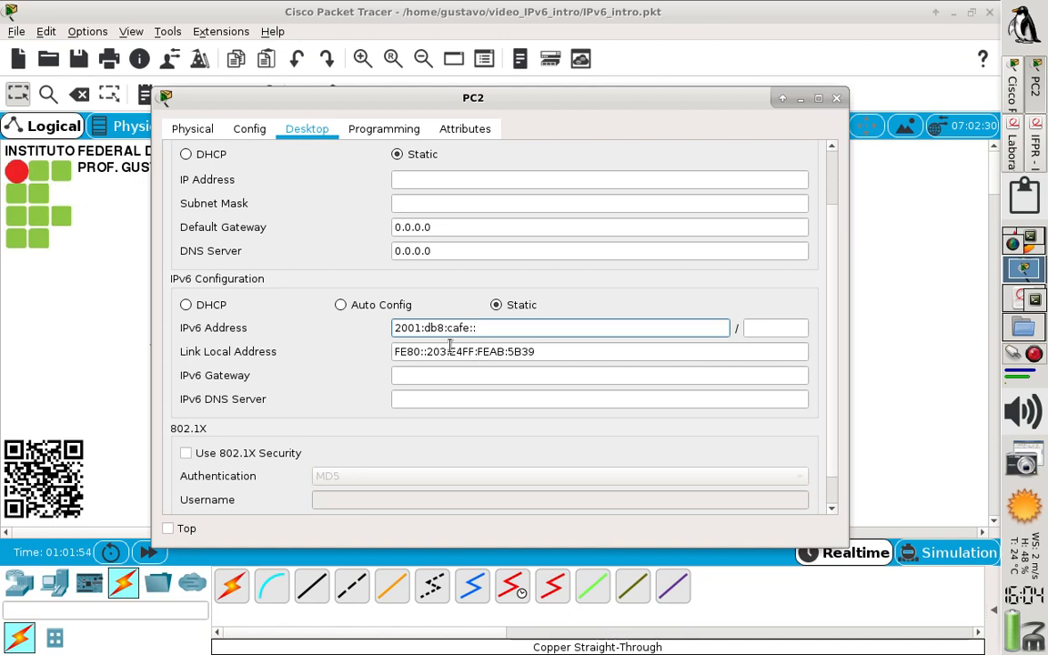
{"action": "key", "text": "Tab"}
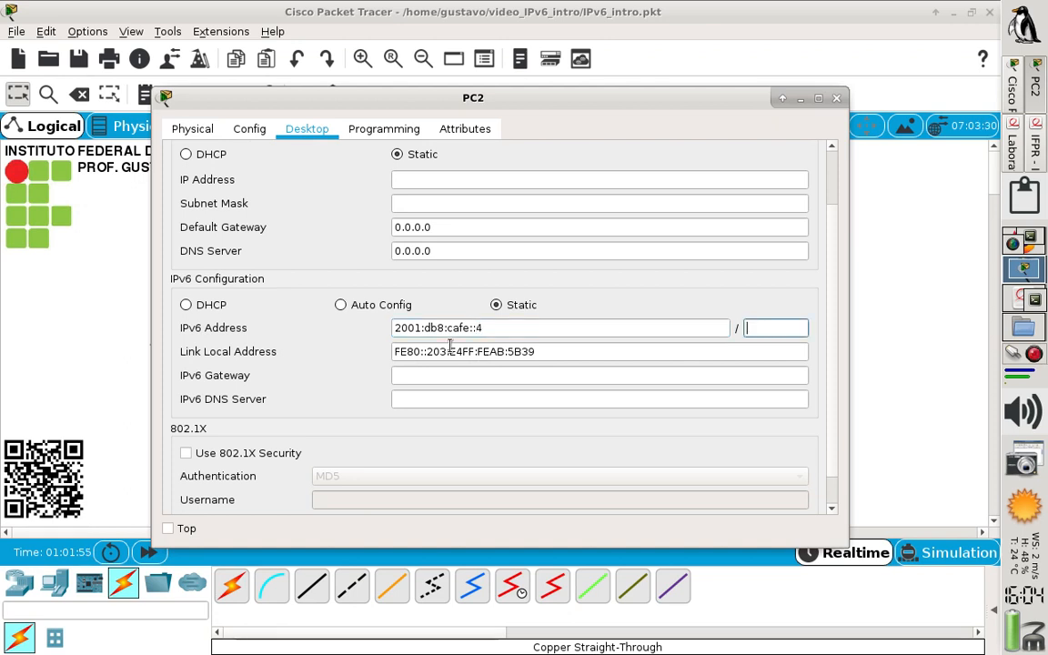
{"action": "type", "text": "64"}
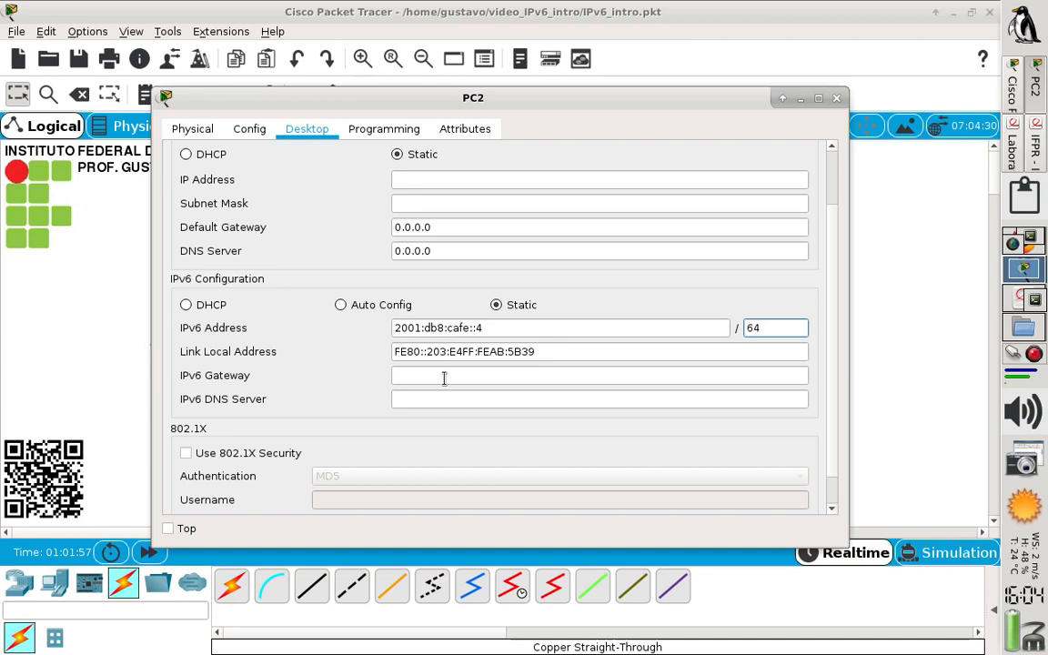
Set PC2's IPv6 gateway and IPv6 DNS server to 2001:db8:cafe::1, and close its configuration window
{"action": "left_click", "coordinate": [447, 374]}
{"action": "type", "text": "2001:db8:cafe::2"}
{"action": "key", "text": "BackSpace"}
{"action": "type", "text": "1"}
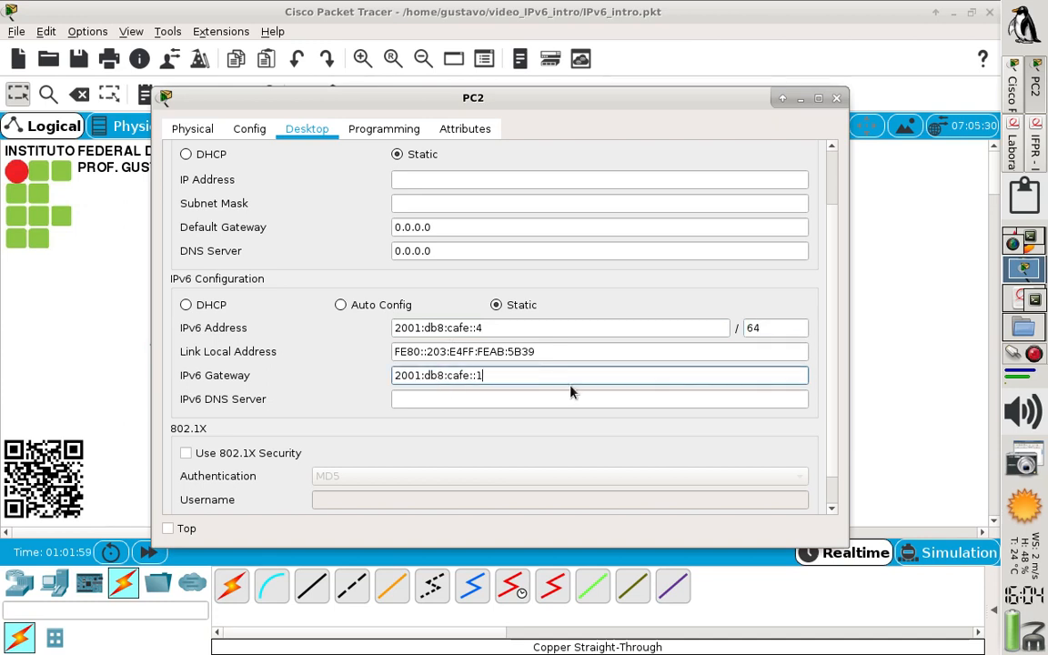
{"action": "left_click", "coordinate": [559, 400]}
{"action": "type", "text": "2001:db8:cafe::2"}
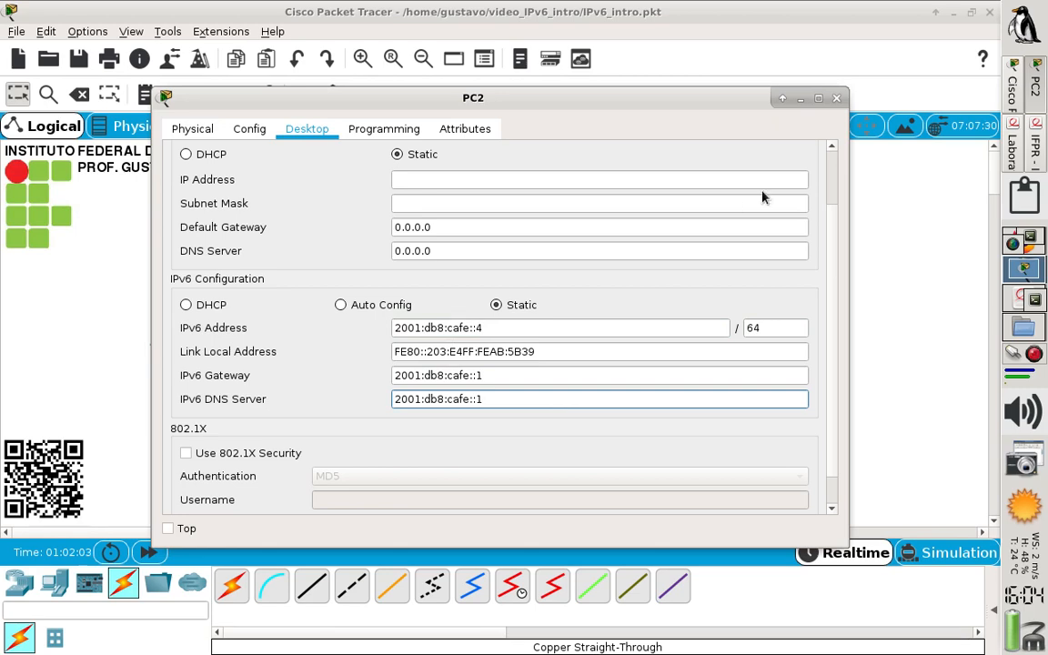
{"action": "left_click", "coordinate": [836, 98]}
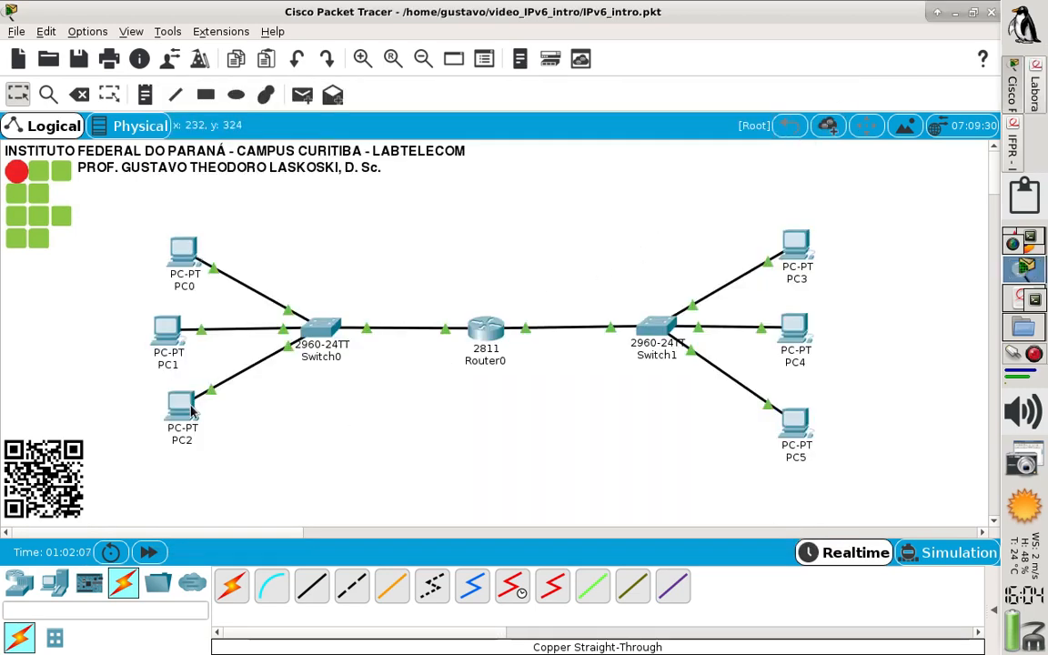
Show the PDU scenario list and test connectivity with a simple PDU from PC0 to Router0
{"action": "mouse_move", "coordinate": [192, 412]}
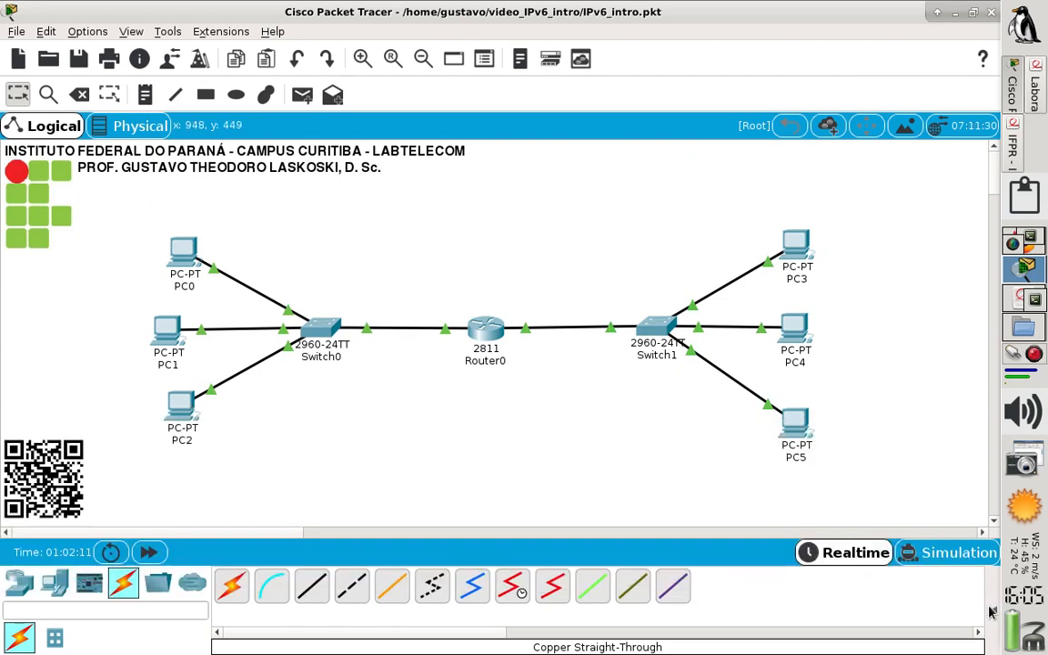
{"action": "left_click", "coordinate": [992, 609]}
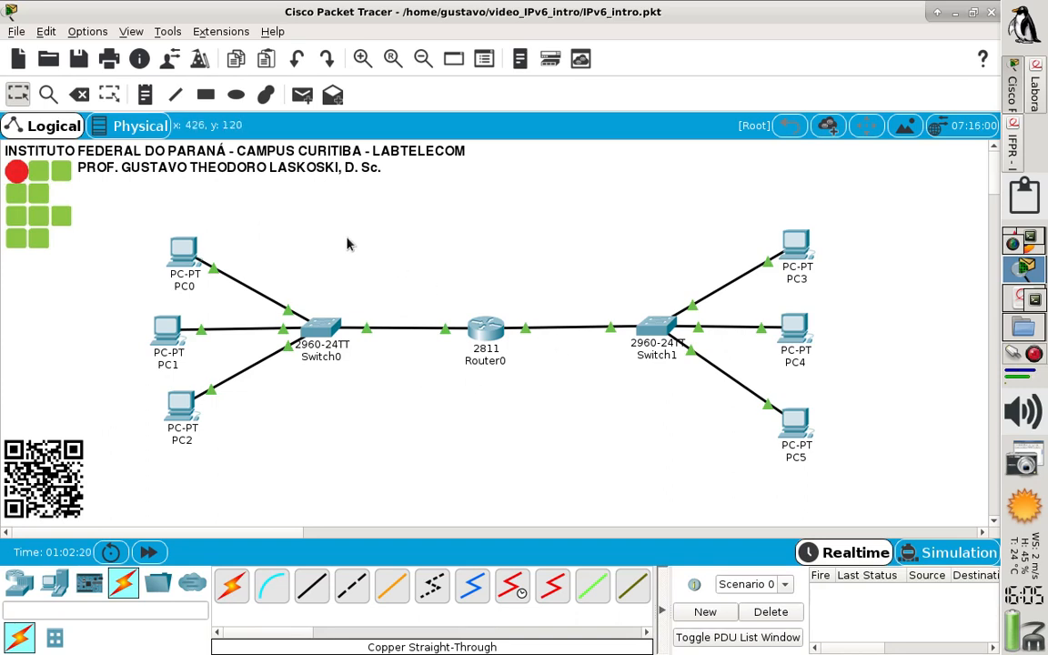
{"action": "left_click", "coordinate": [299, 99]}
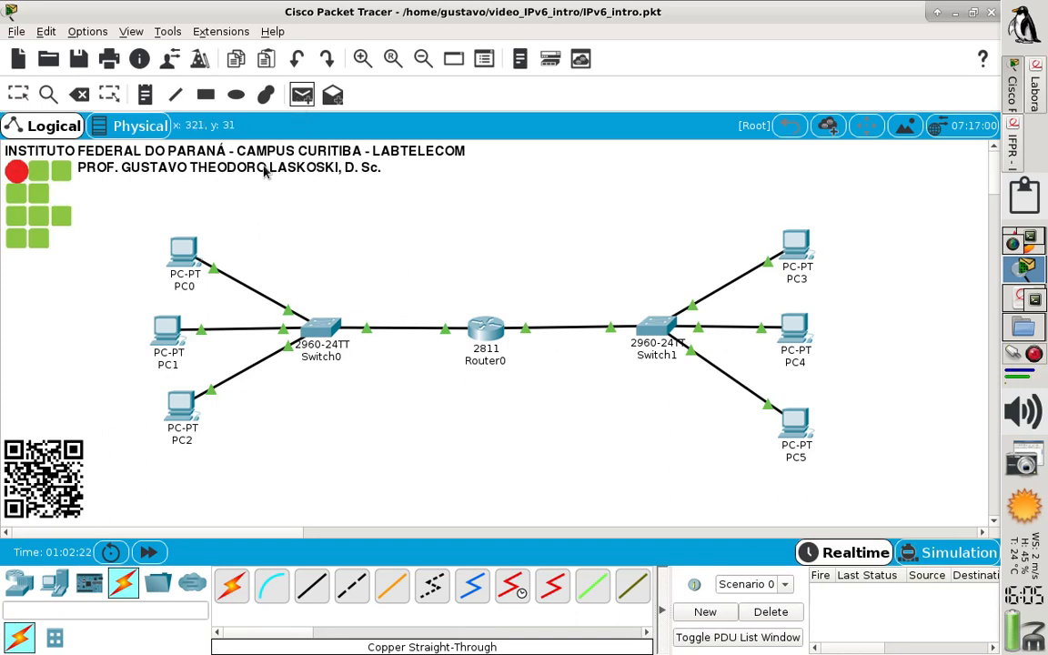
{"action": "left_click", "coordinate": [179, 259]}
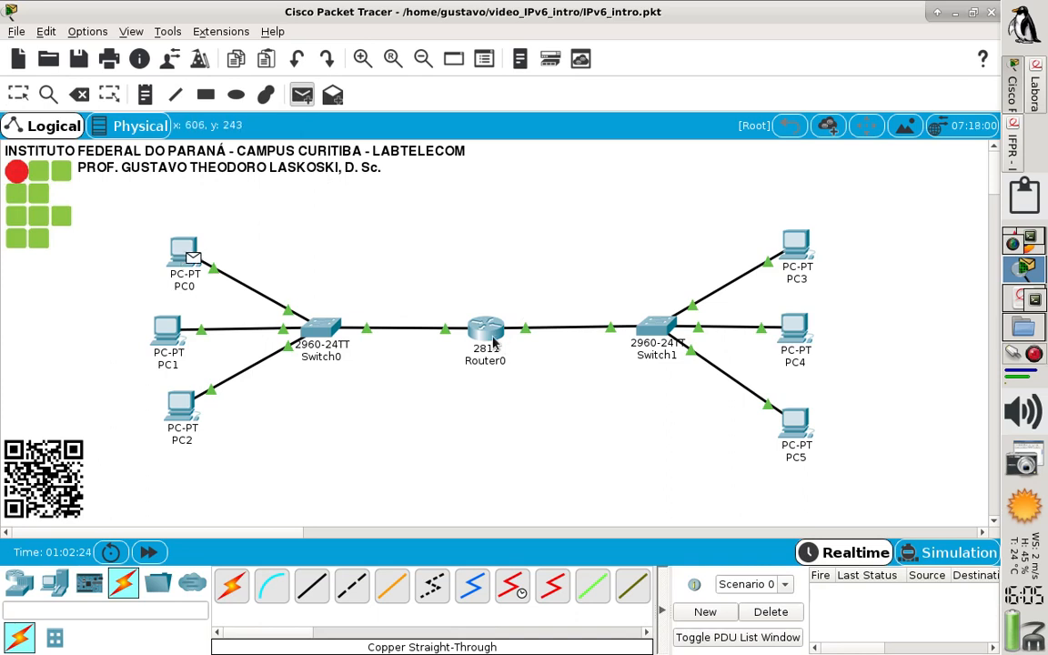
{"action": "left_click", "coordinate": [485, 326]}
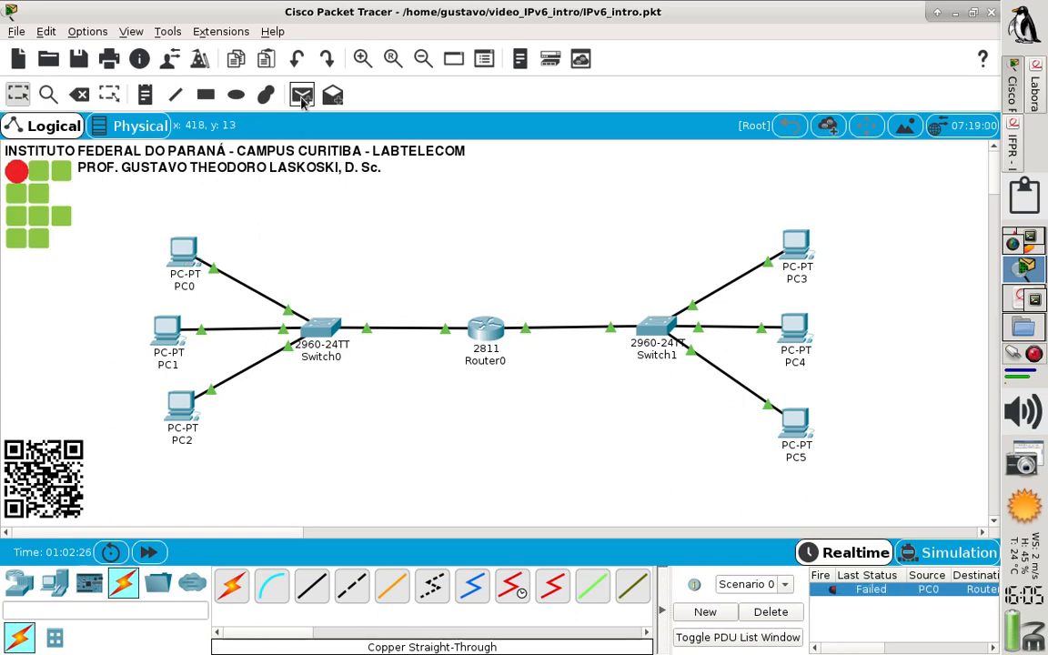
Repeat the connectivity test with a second simple PDU from PC0 to Router0
{"action": "left_click", "coordinate": [302, 95]}
{"action": "left_click", "coordinate": [186, 250]}
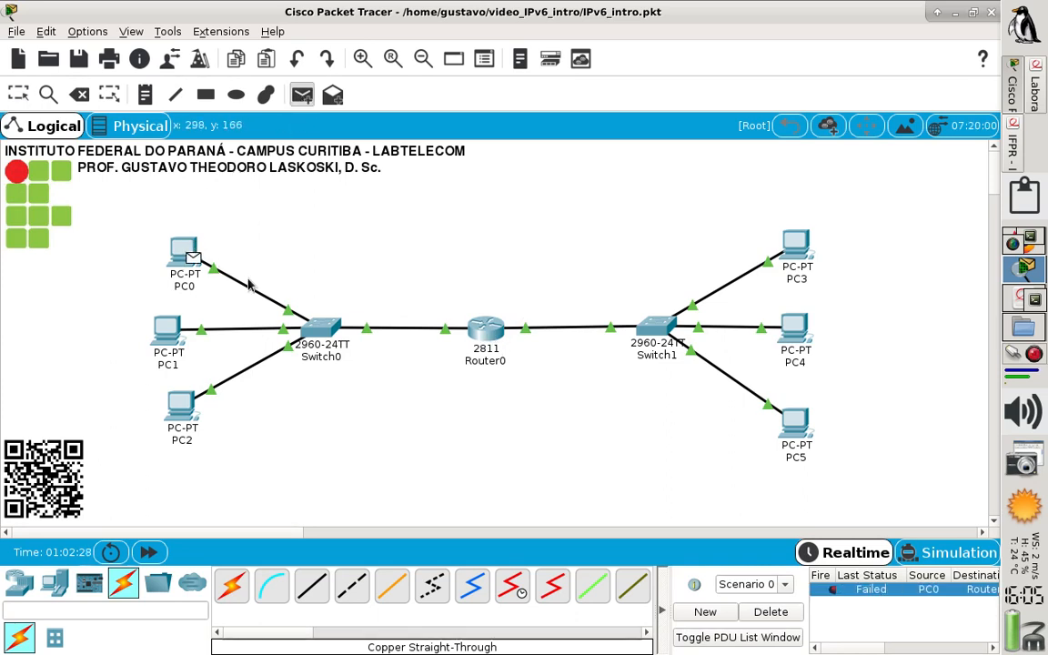
{"action": "left_click", "coordinate": [478, 335]}
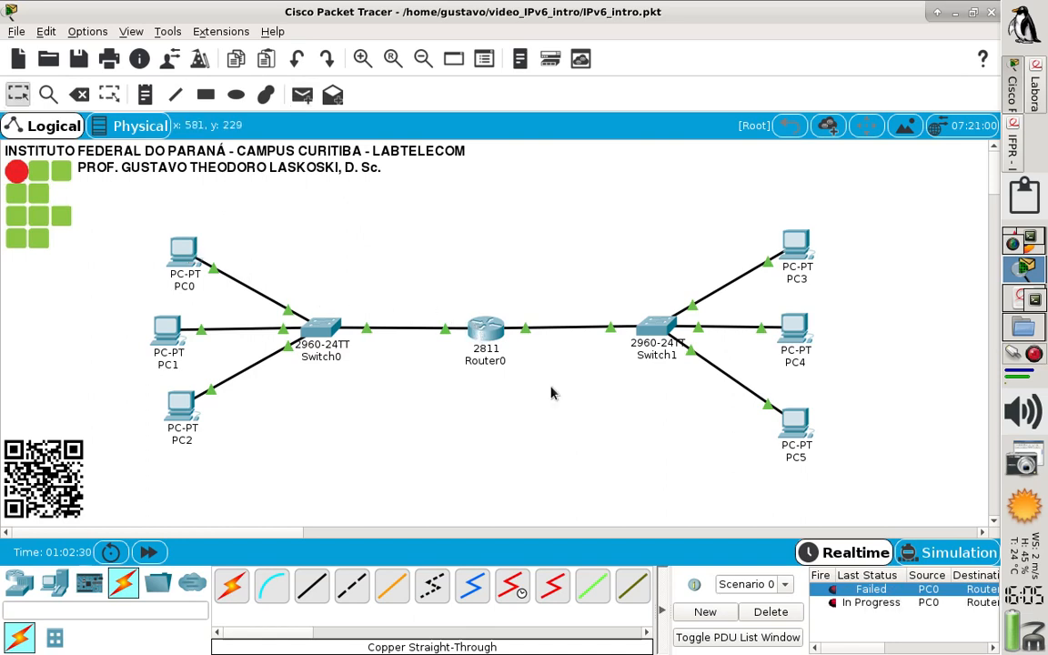
Delete Scenario 0 to clear both simple PDU tests from PC0 to Router0
{"action": "left_click", "coordinate": [769, 614]}
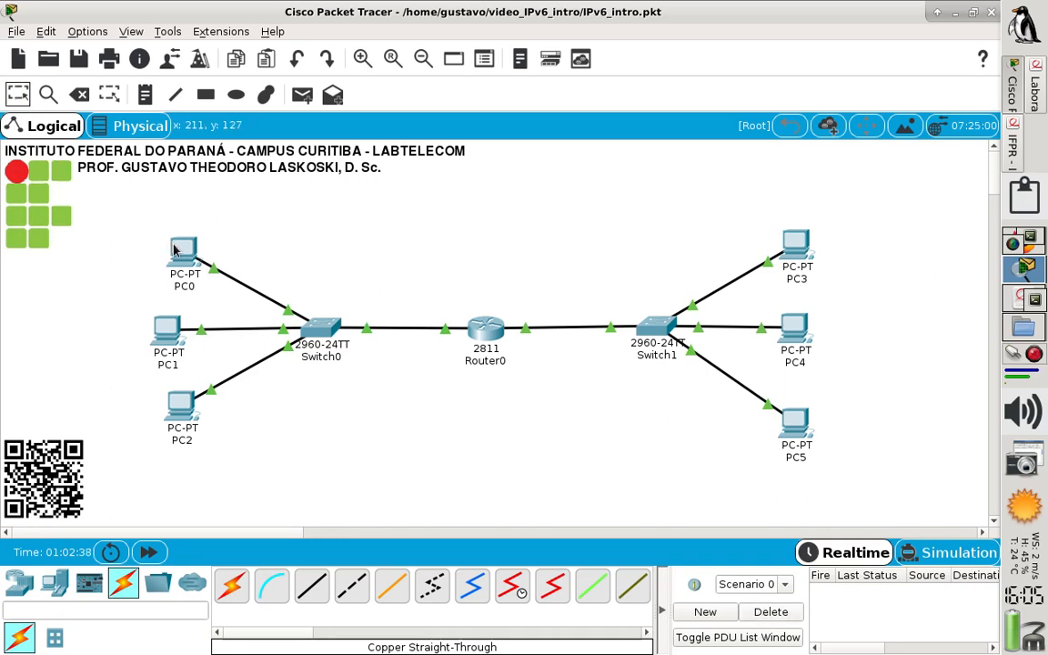
{"action": "mouse_move", "coordinate": [183, 257]}
{"action": "mouse_move", "coordinate": [485, 326]}
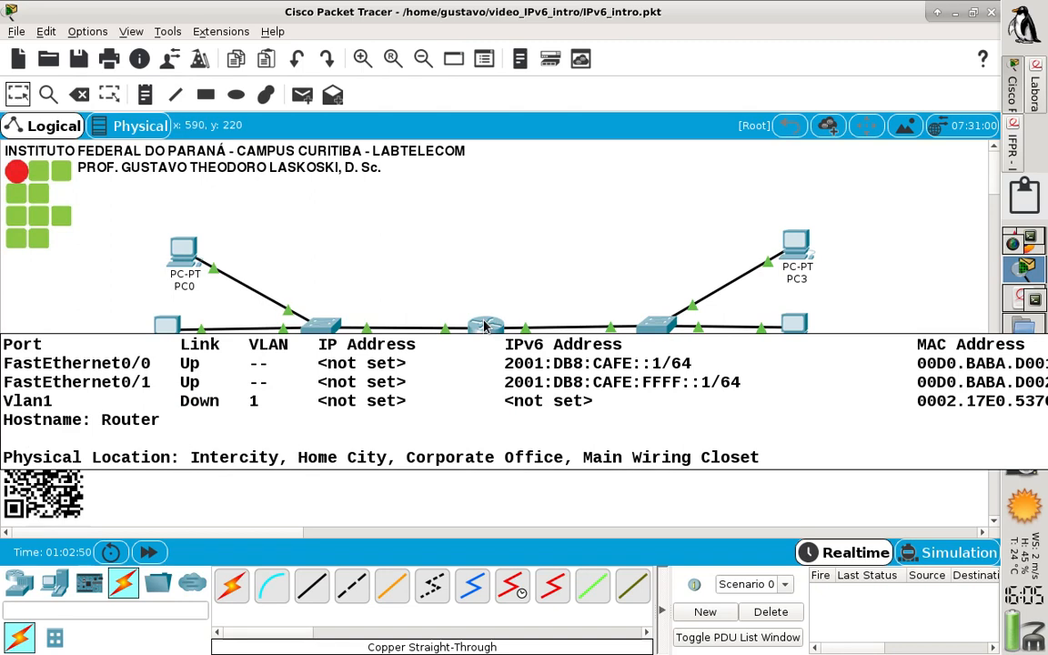
Open PC0's Command Prompt and ping Router0's interface address 2001:db8:cafe::1
{"action": "left_click", "coordinate": [185, 249]}
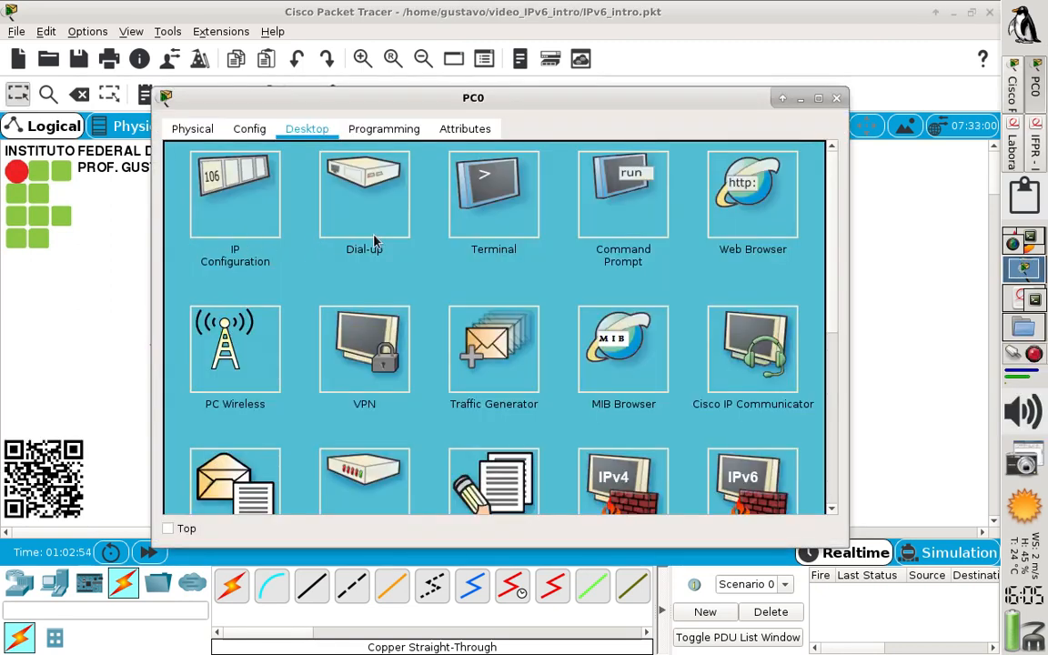
{"action": "left_click", "coordinate": [628, 208]}
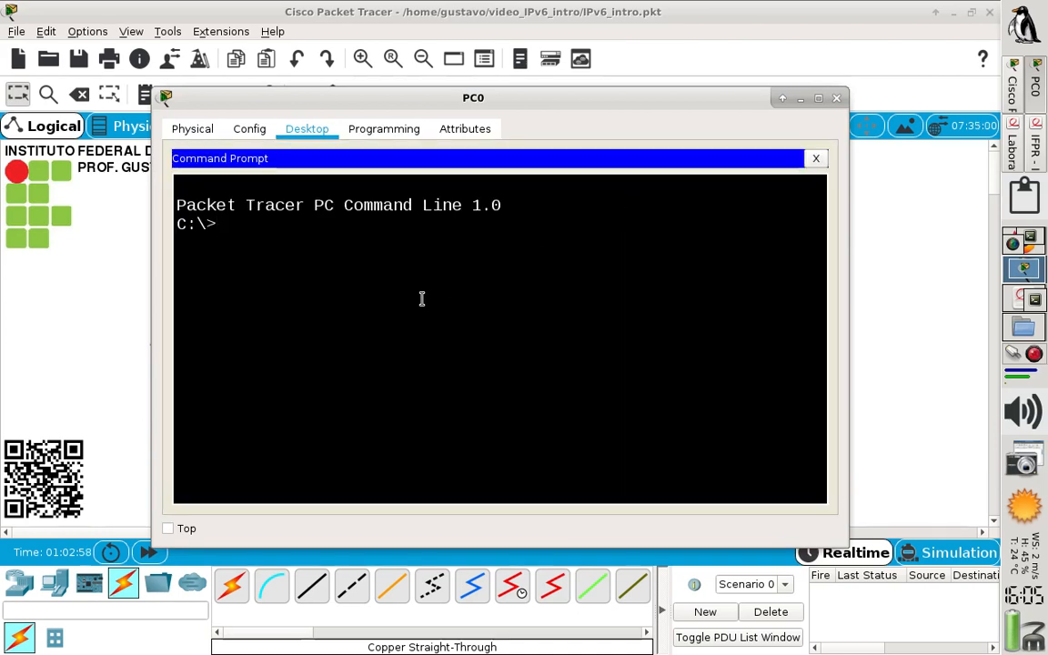
{"action": "type", "text": "ping 2"}
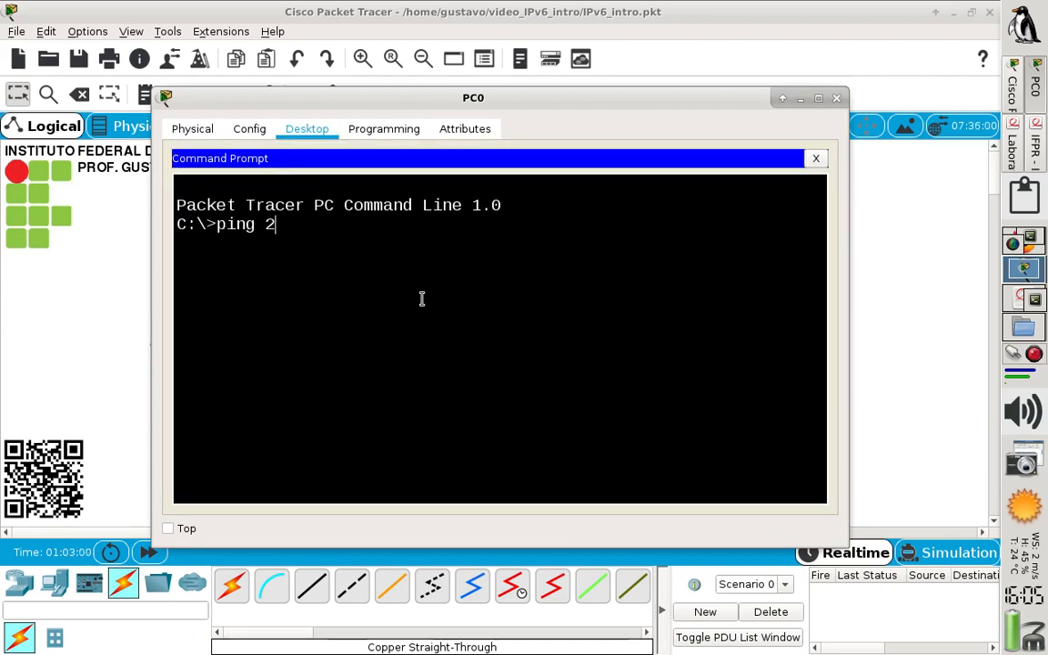
{"action": "type", "text": "001:db8:cafe::1"}
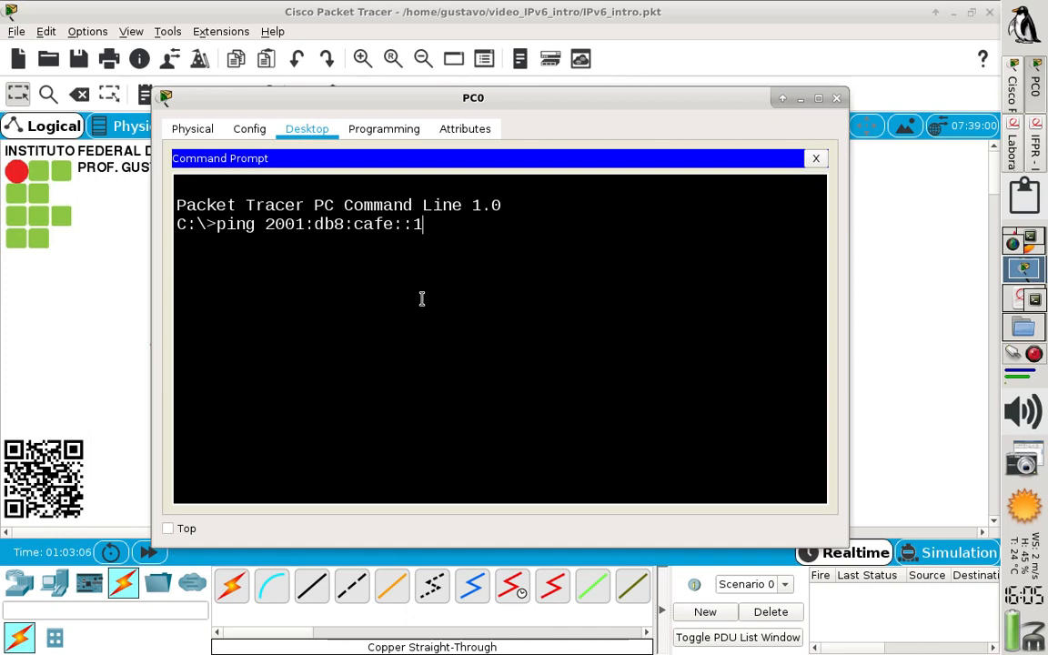
{"action": "key", "text": "Return"}
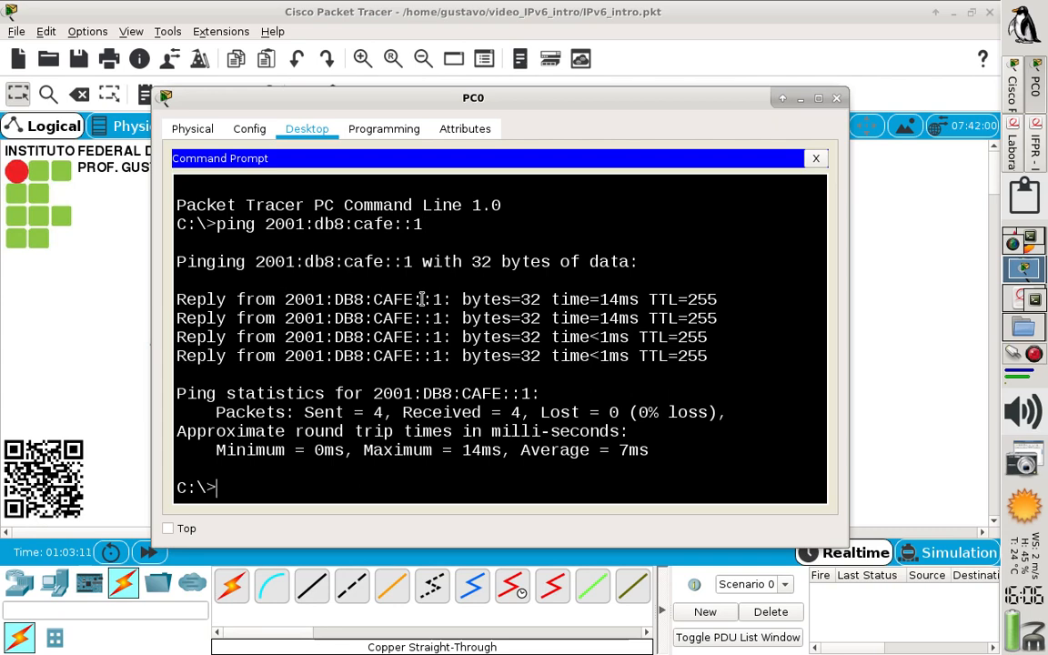
Ping PC1 from PC0 at 2001:db8:cafe::3, reusing the previous ping command
{"action": "key", "text": "Up"}
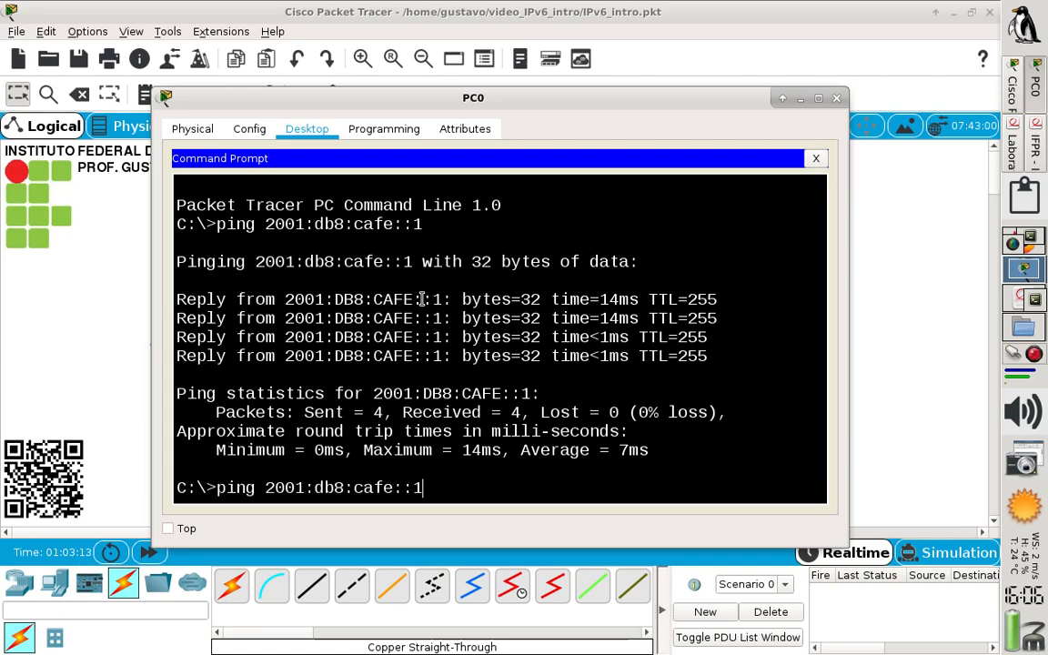
{"action": "key", "text": "BackSpace"}
{"action": "type", "text": "3"}
{"action": "key", "text": "Return"}
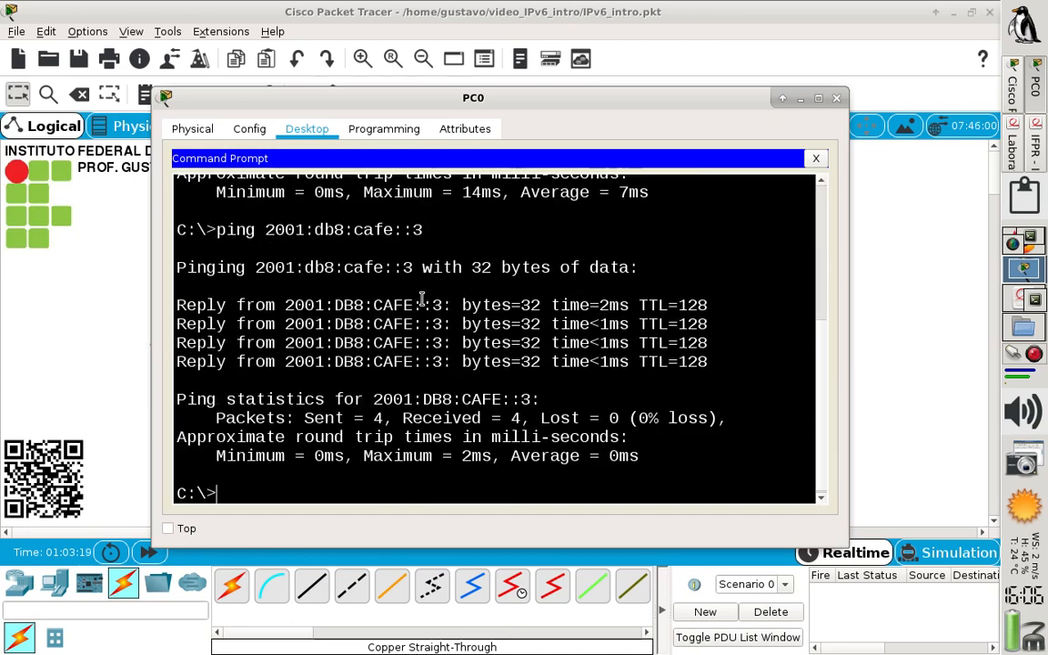
Ping PC2 from PC0 using the full address 2001:0db8:cafe:0000:0000:0000:0000:0004, and close PC0's window
{"action": "type", "text": "ping 200"}
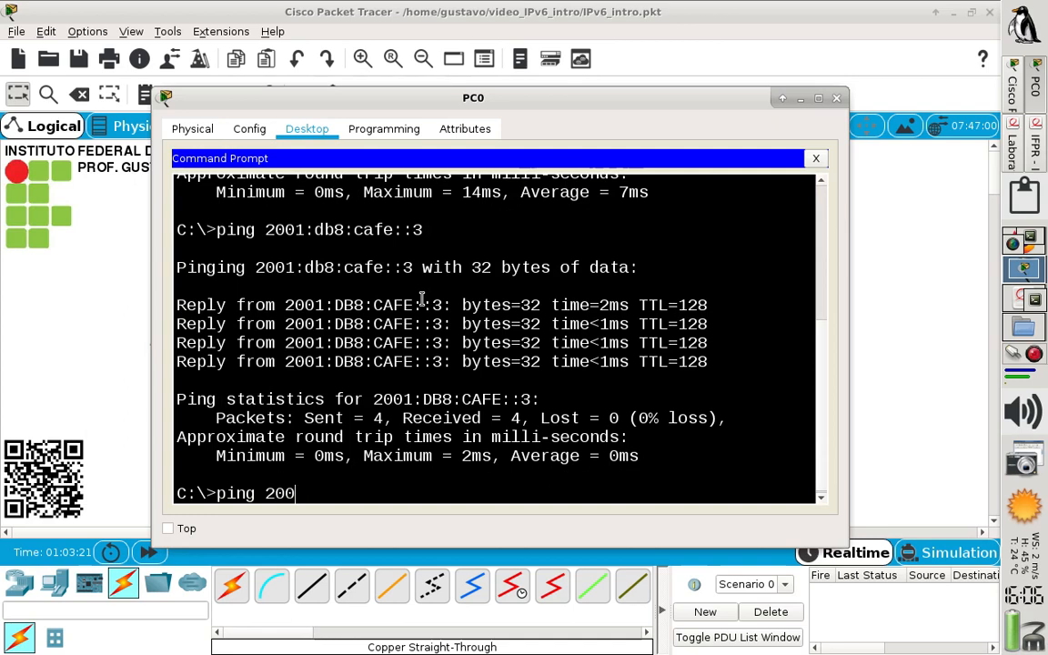
{"action": "type", "text": "1:9"}
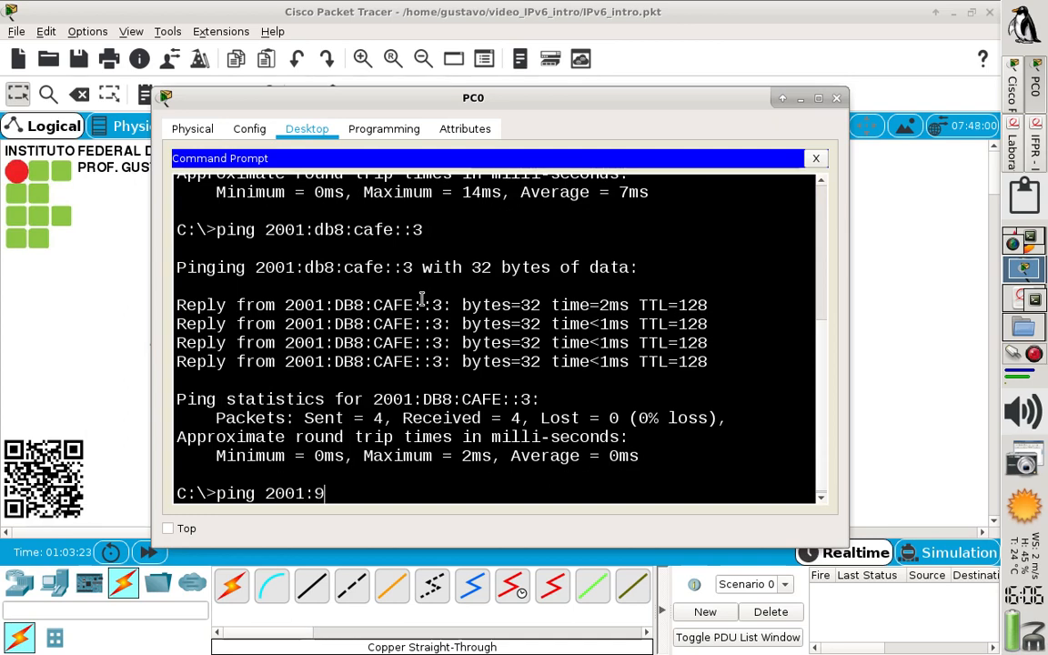
{"action": "key", "text": "BackSpace"}
{"action": "type", "text": "0db8:cafe:00"}
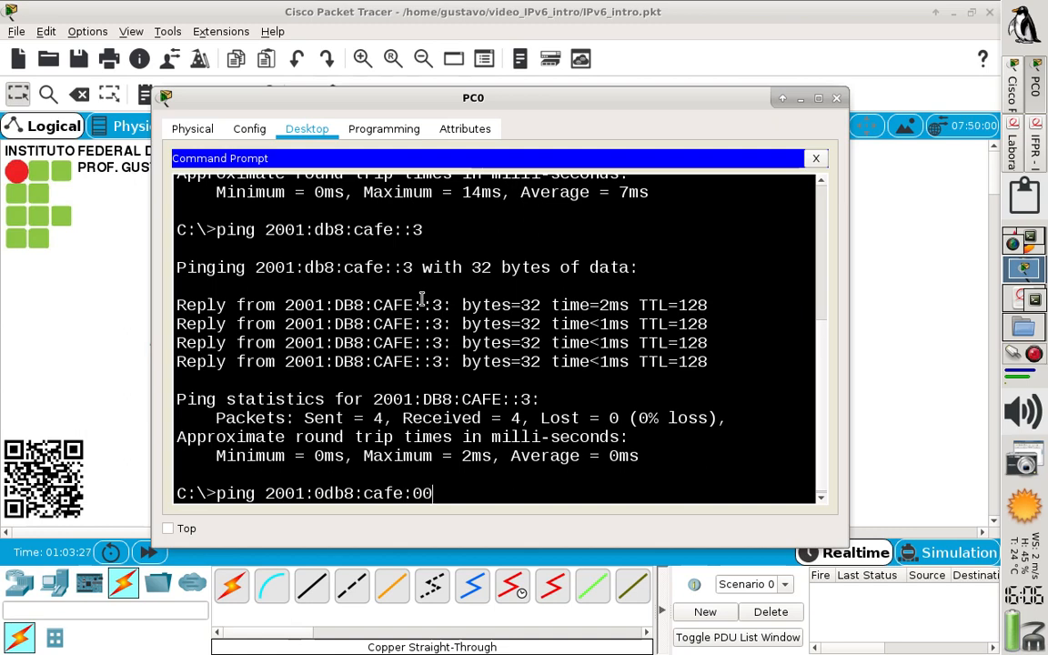
{"action": "type", "text": "00:00000"}
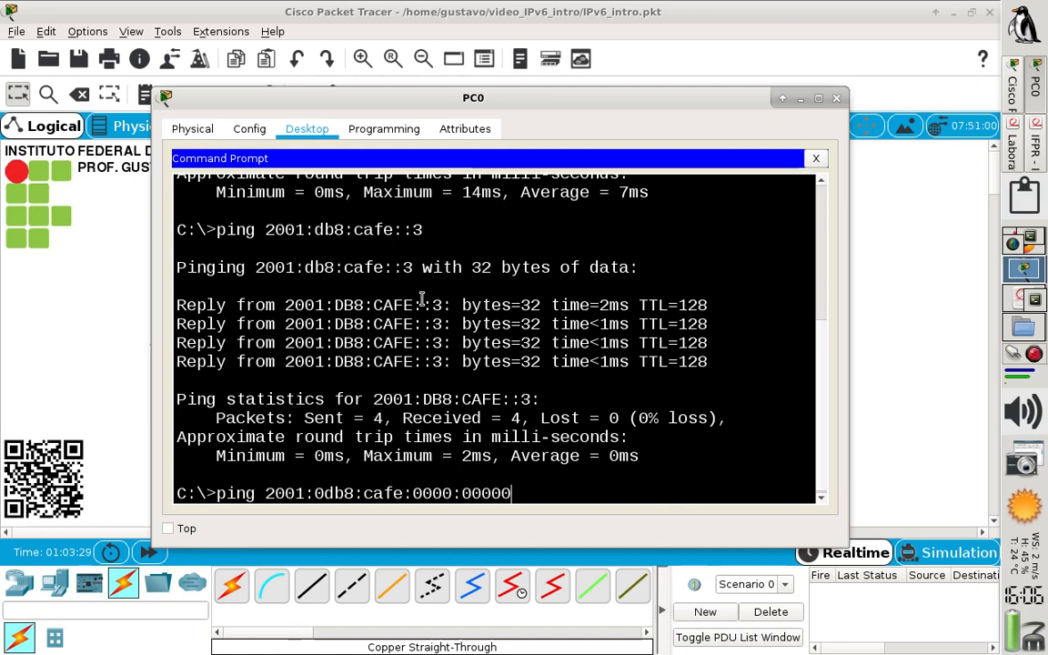
{"action": "type", "text": ":0000"}
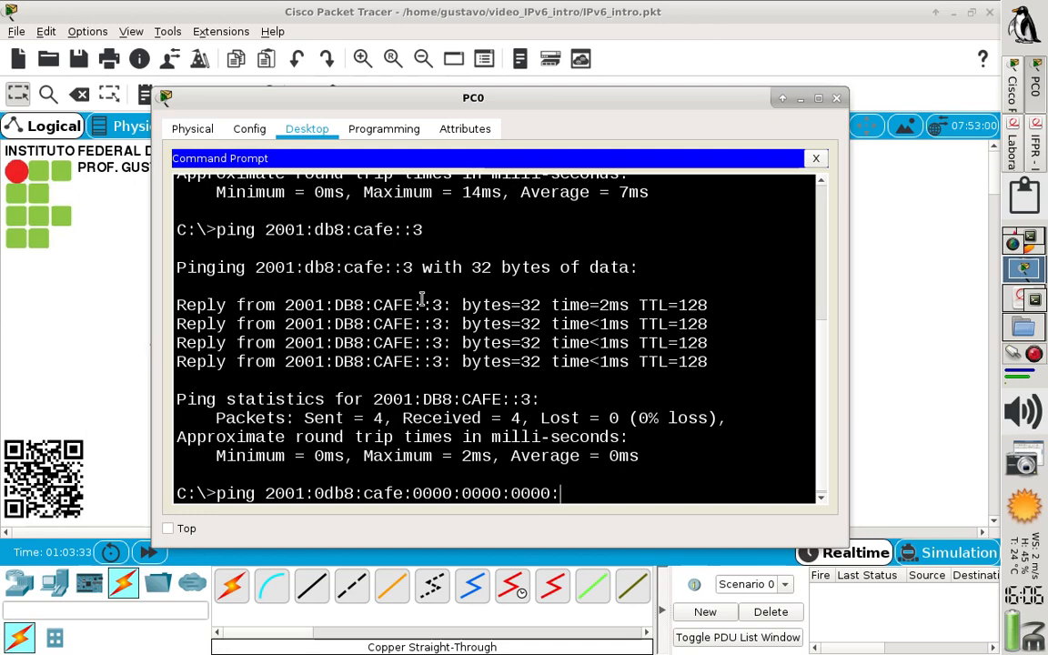
{"action": "type", "text": ":0004"}
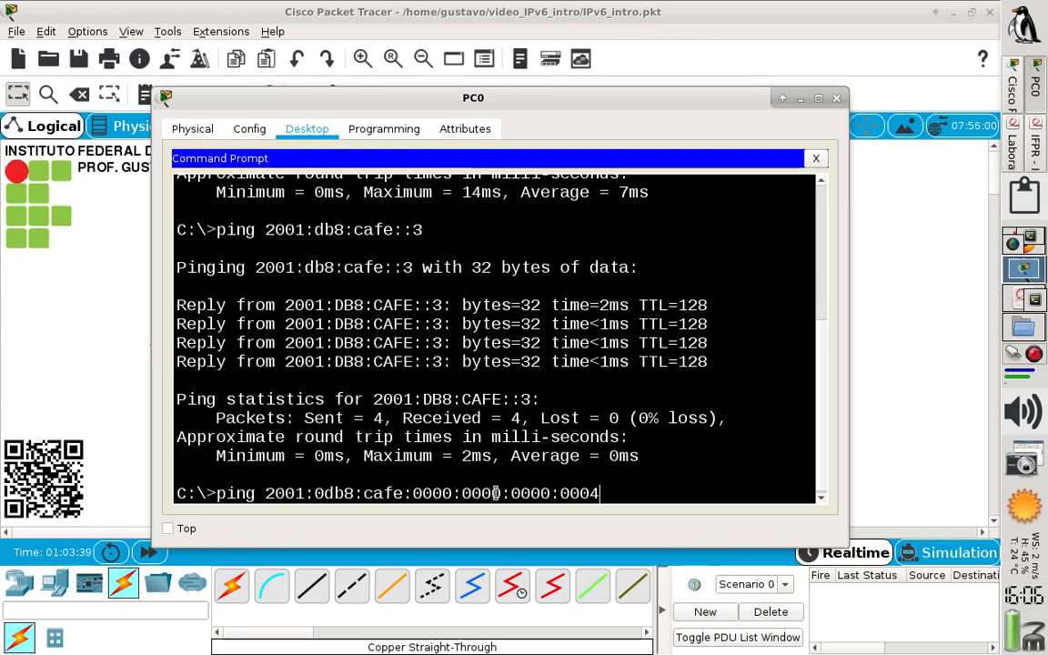
{"action": "key", "text": "Left"}
{"action": "key", "text": "Left"}
{"action": "key", "text": "Left"}
{"action": "key", "text": "Left"}
{"action": "type", "text": "0000:"}
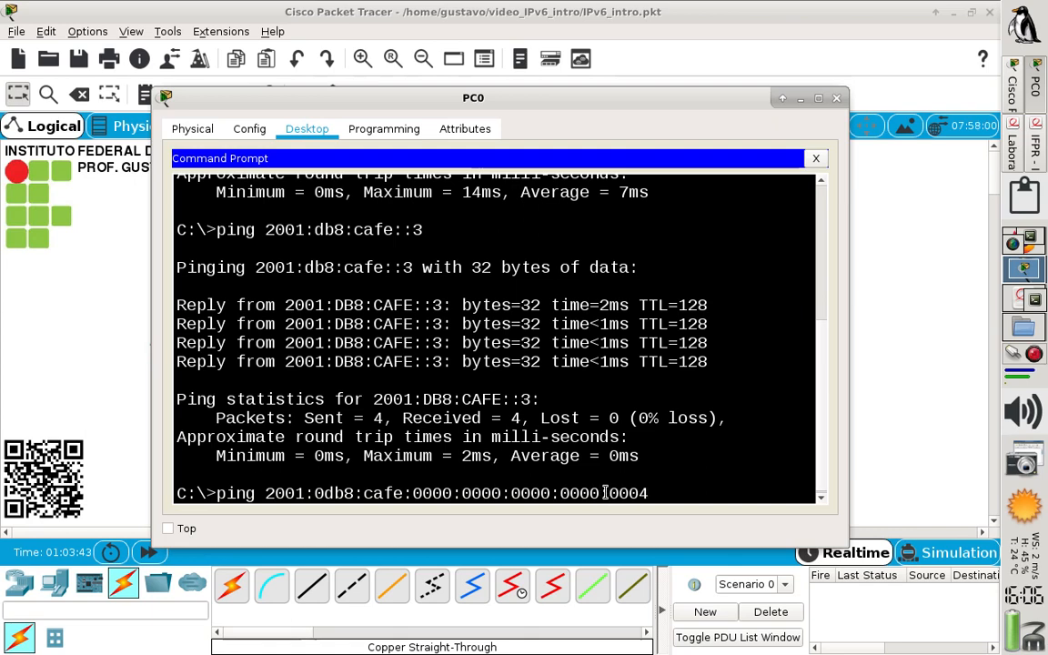
{"action": "key", "text": "Return"}
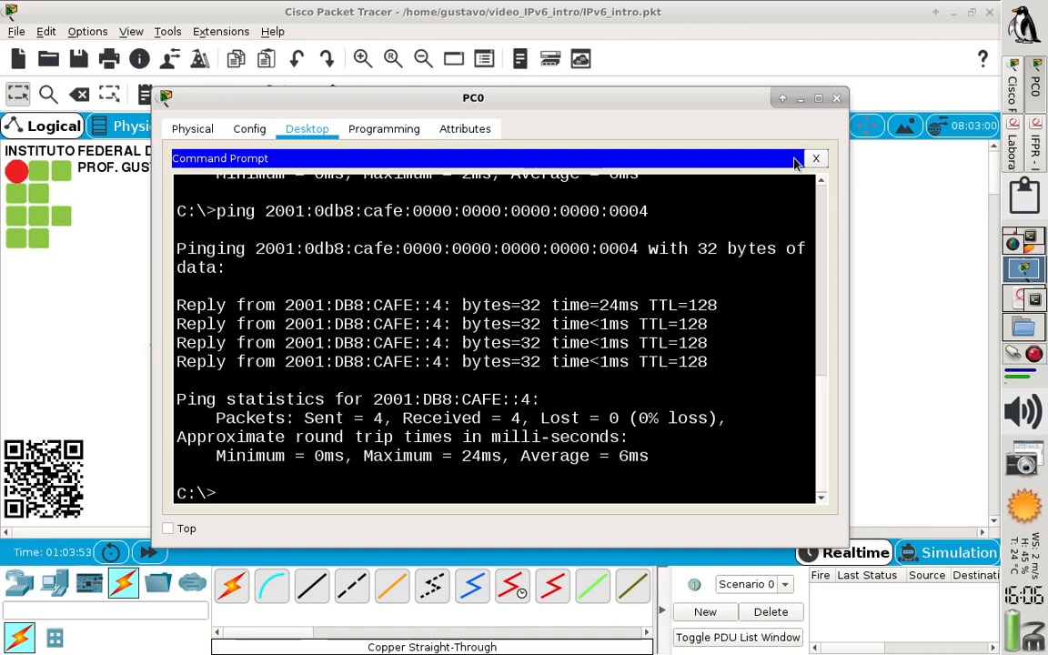
{"action": "left_click", "coordinate": [837, 99]}
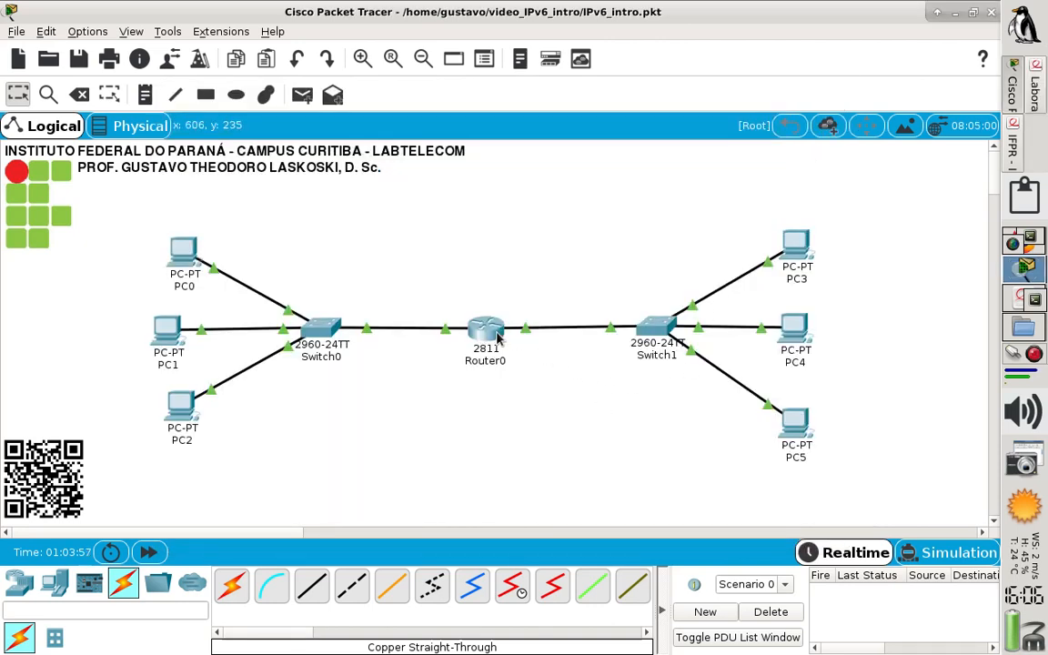
Switch to the Laboratório IPv6 PDF, review the addresses of the ffff subnet, and return to Packet Tracer
{"action": "mouse_move", "coordinate": [498, 337]}
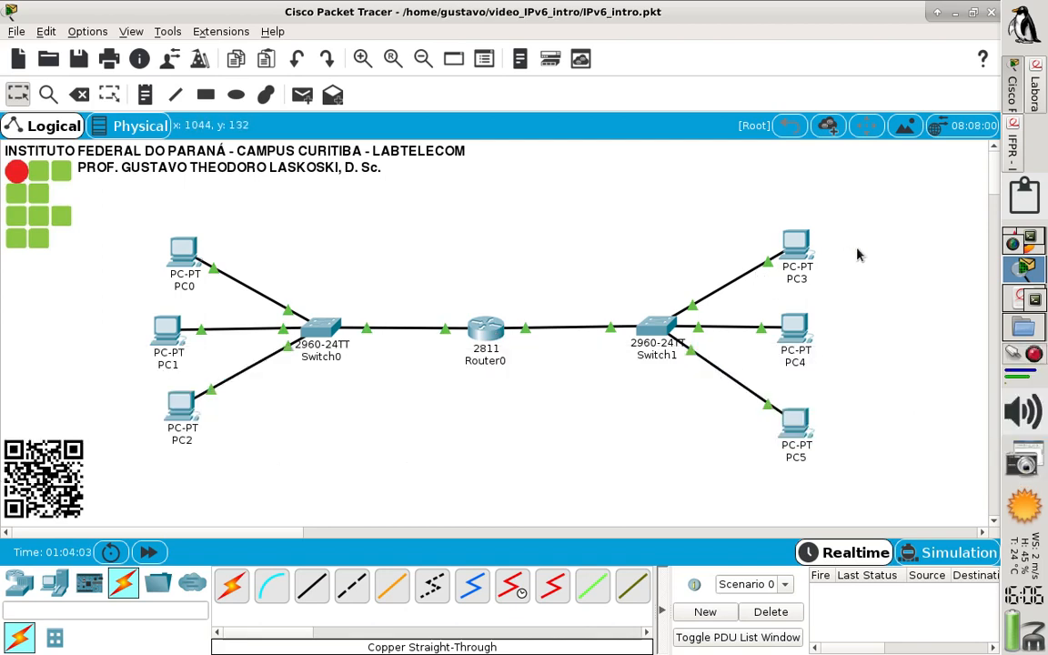
{"action": "left_click", "coordinate": [1035, 105]}
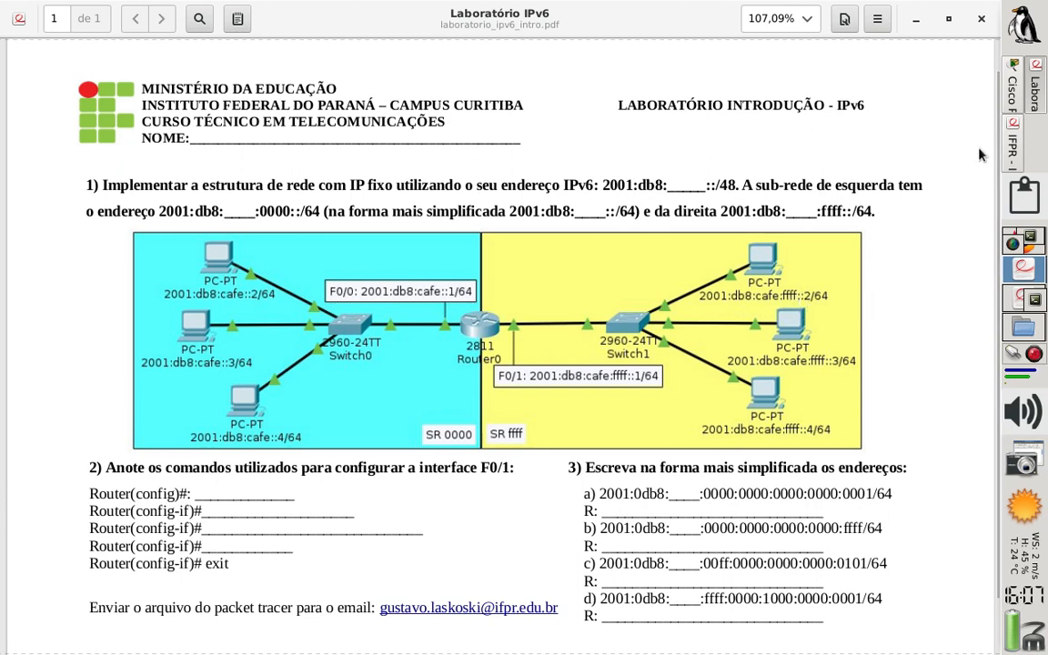
{"action": "left_click", "coordinate": [1016, 89]}
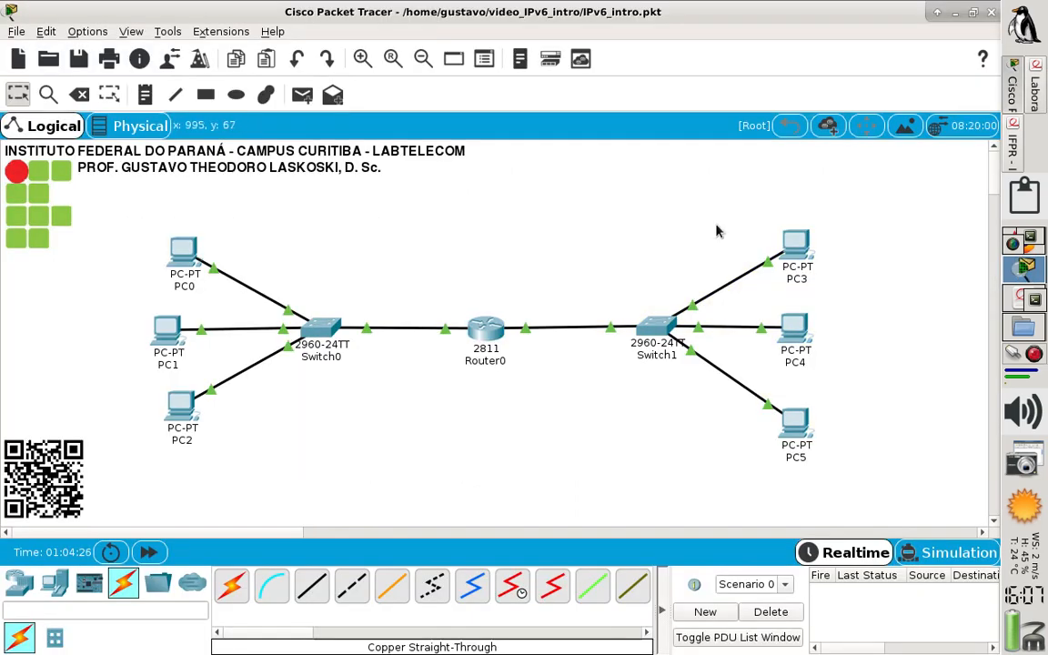
Open PC3's IP configuration and set its static IPv6 address to 2001:db8:cafe:ffff::2 with prefix length 64
{"action": "left_click", "coordinate": [793, 254]}
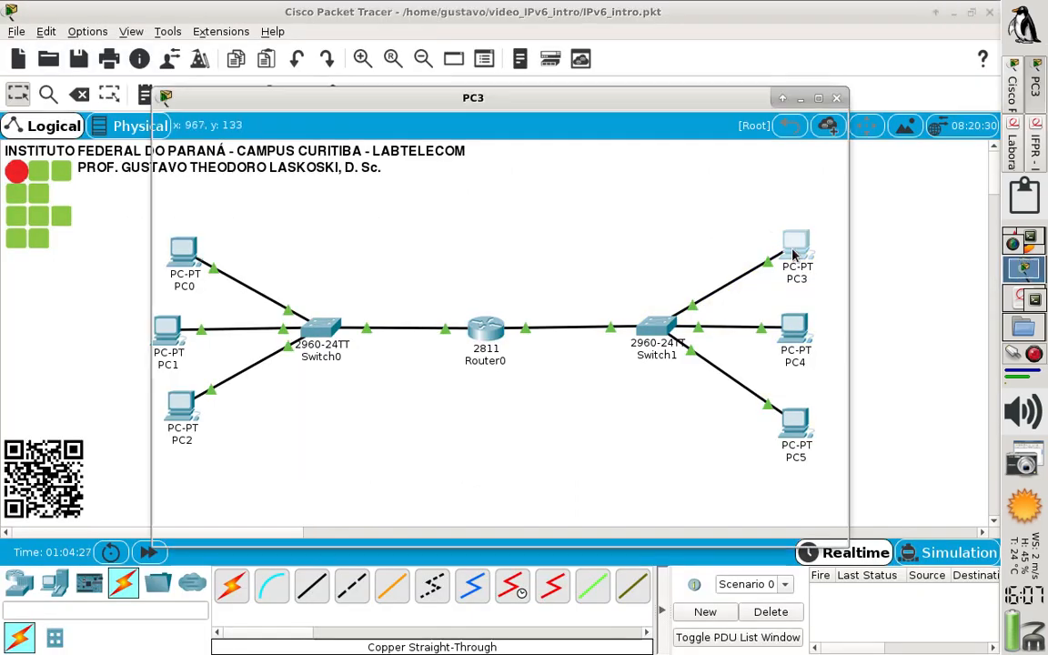
{"action": "left_click", "coordinate": [327, 136]}
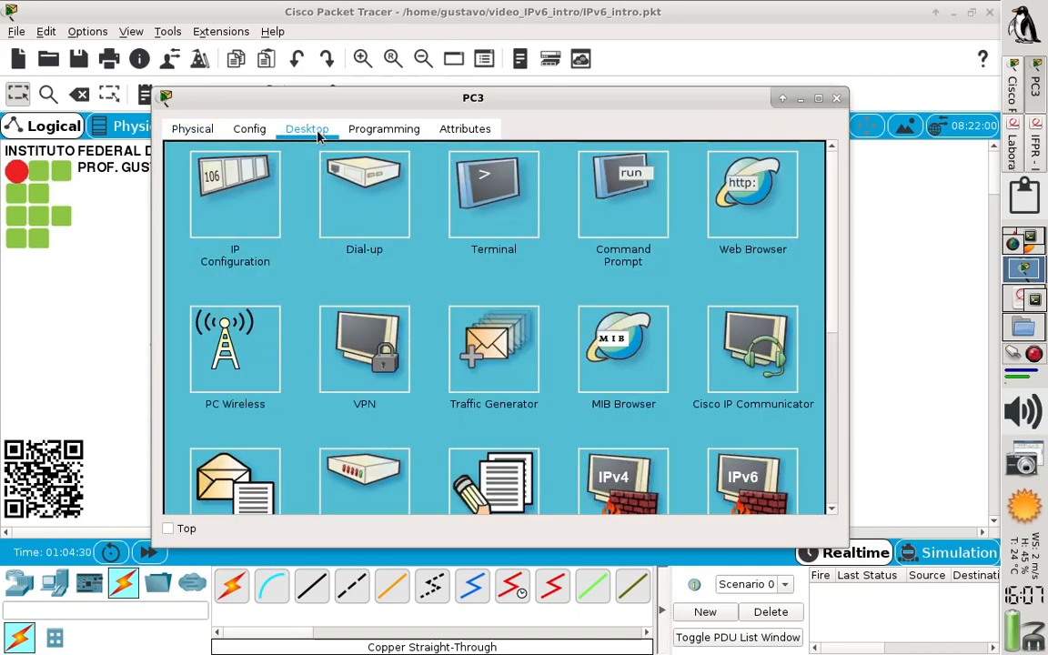
{"action": "left_click", "coordinate": [224, 177]}
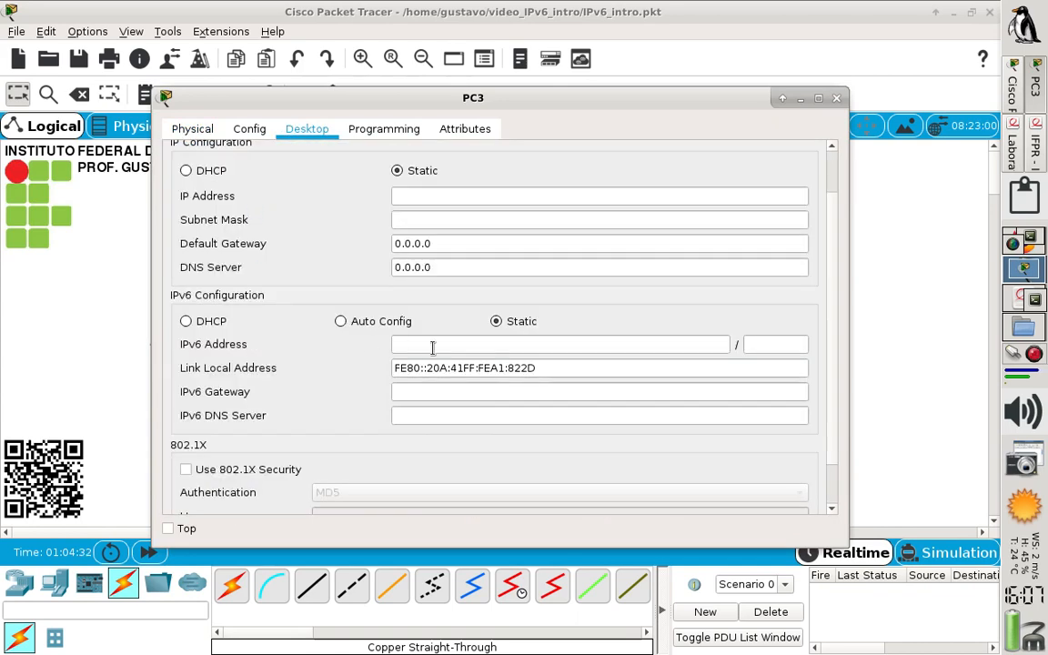
{"action": "left_click", "coordinate": [394, 345]}
{"action": "type", "text": "2001"}
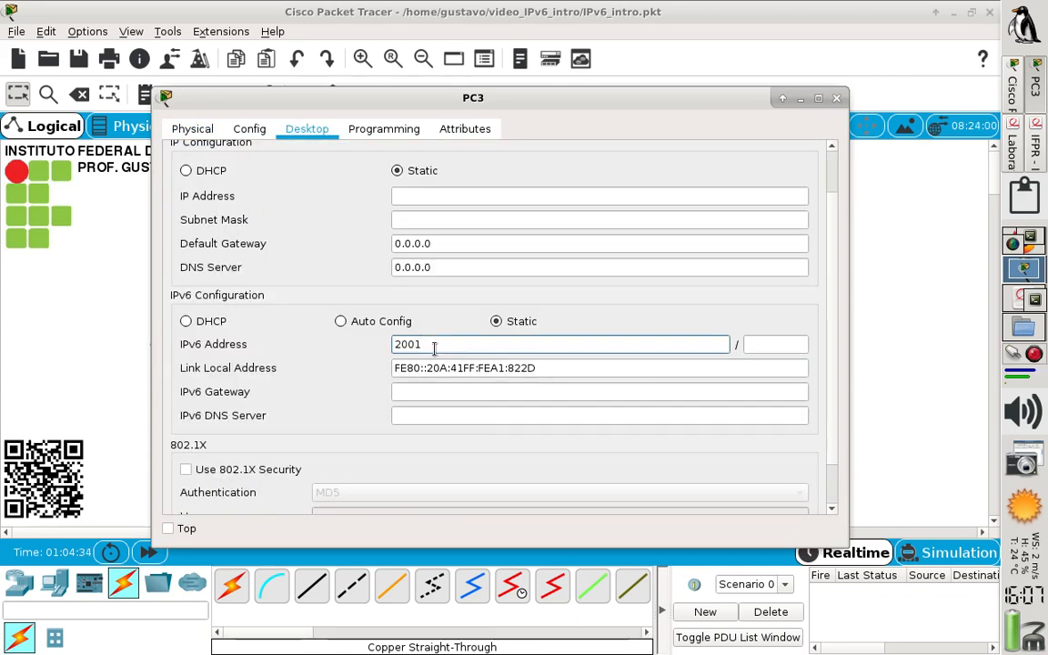
{"action": "type", "text": ":b8"}
{"action": "type", "text": "ffff::2"}
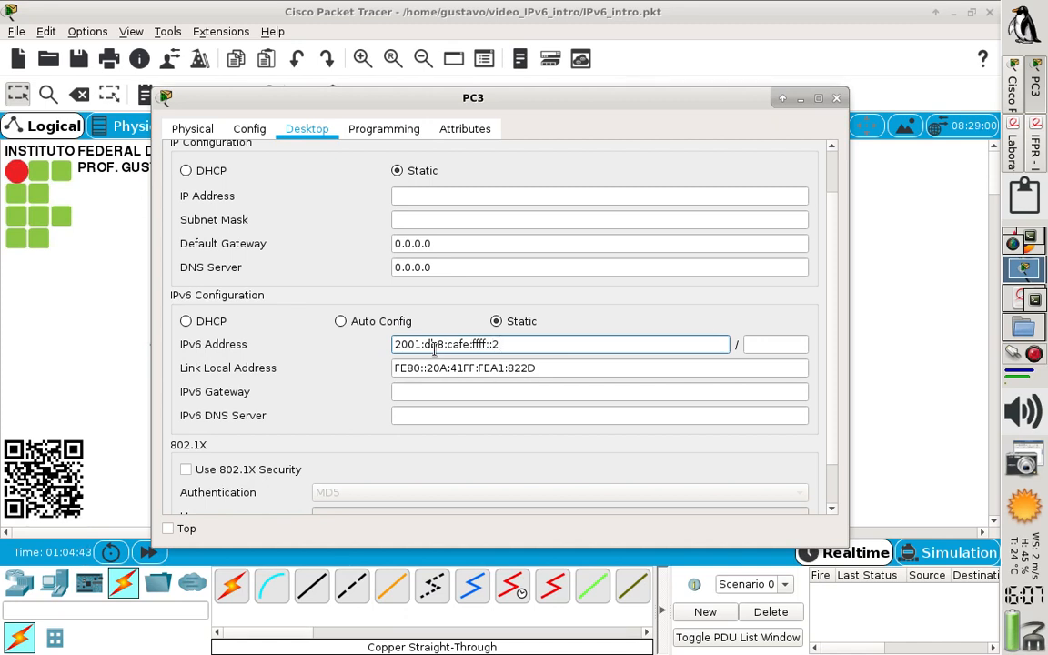
{"action": "key", "text": "Tab"}
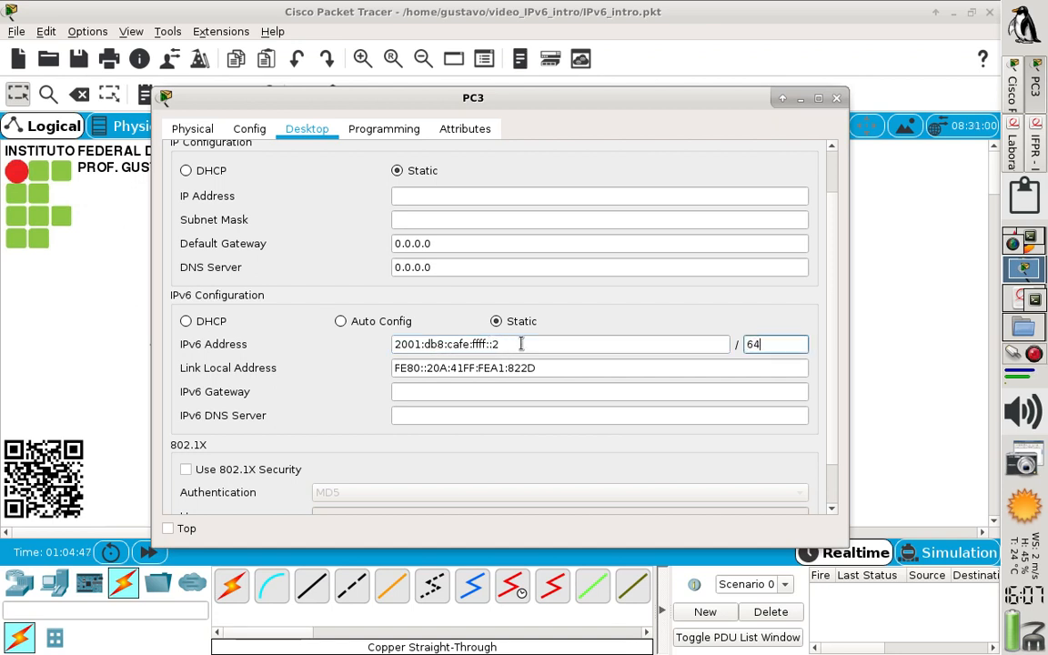
Set PC3's IPv6 gateway and IPv6 DNS server to 2001:db8:cafe:ffff::1, and close its configuration window
{"action": "left_click_drag", "start_coordinate": [494, 344], "coordinate": [385, 344]}
{"action": "key", "text": "ctrl+c"}
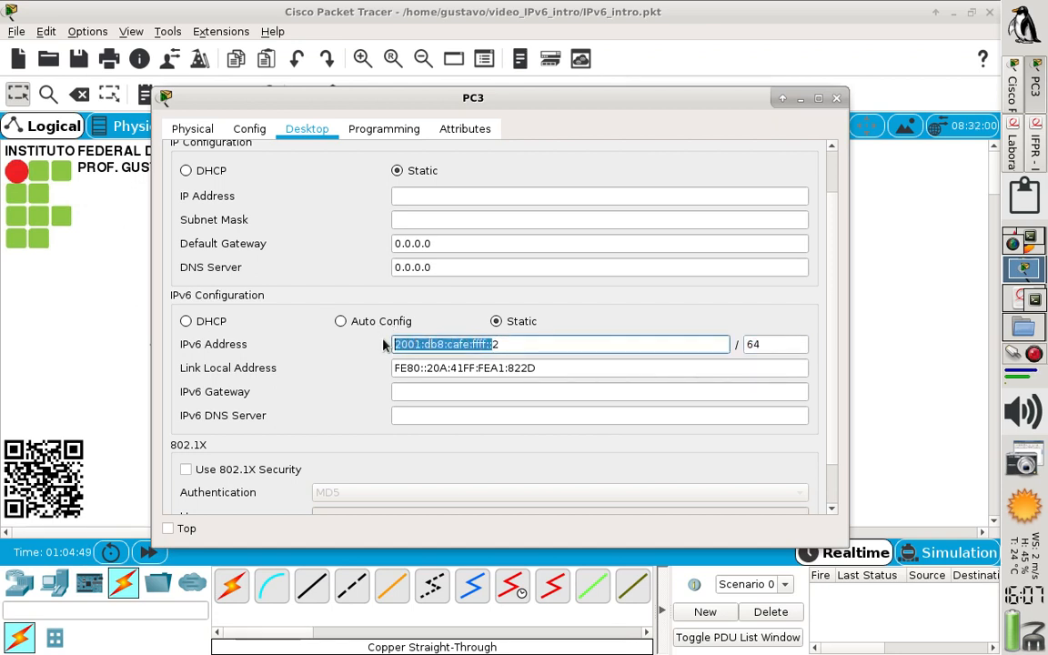
{"action": "left_click", "coordinate": [480, 394]}
{"action": "key", "text": "ctrl+v"}
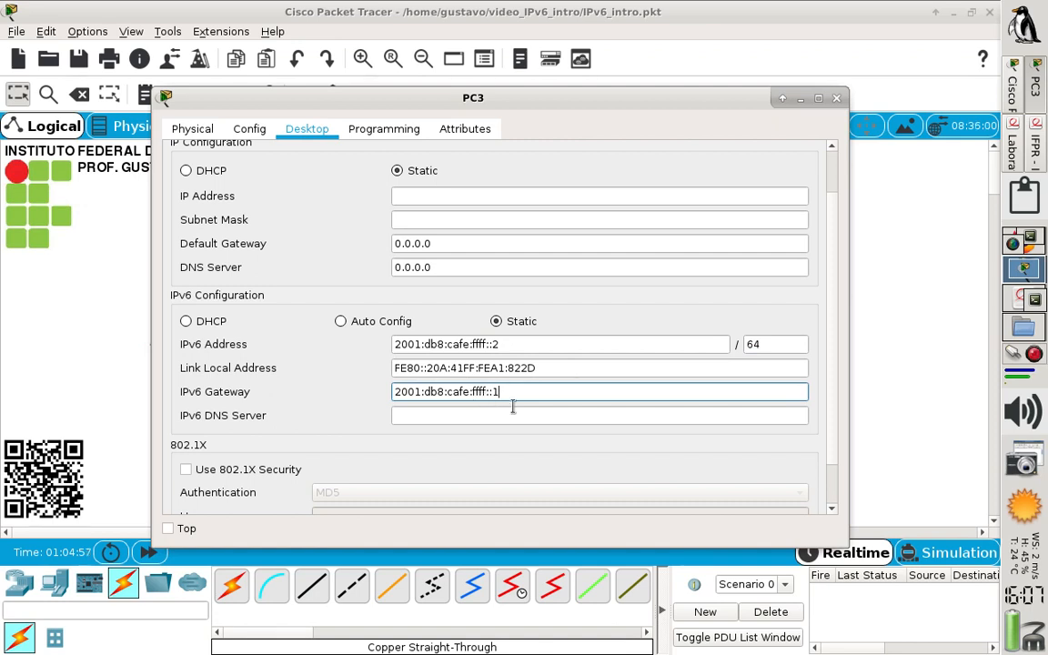
{"action": "left_click", "coordinate": [513, 410]}
{"action": "key", "text": "ctrl+v"}
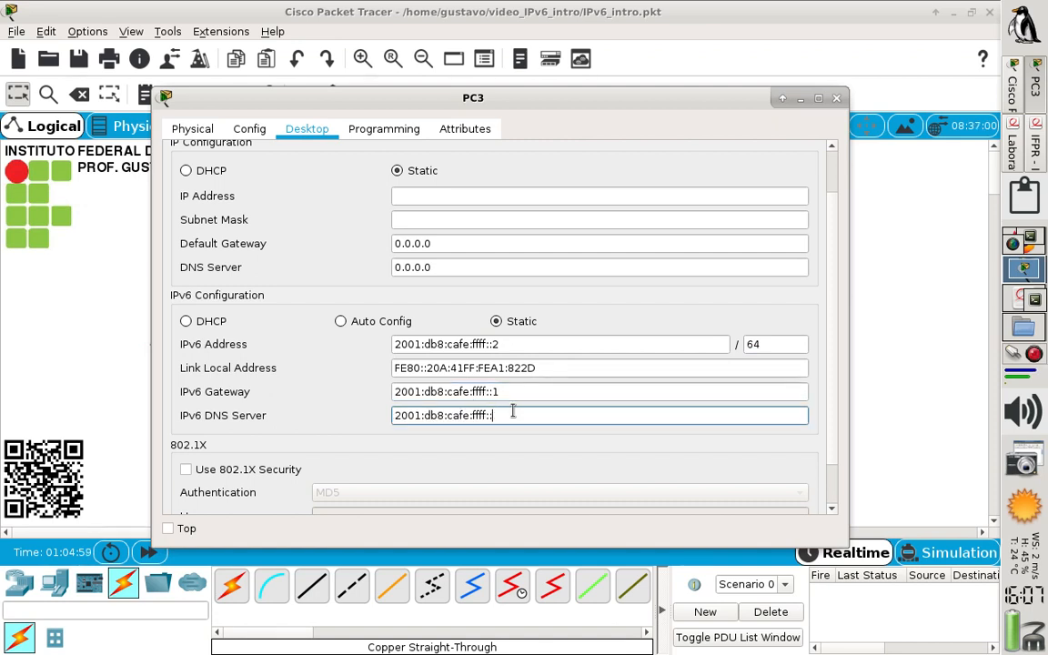
{"action": "type", "text": "1"}
{"action": "left_click", "coordinate": [837, 100]}
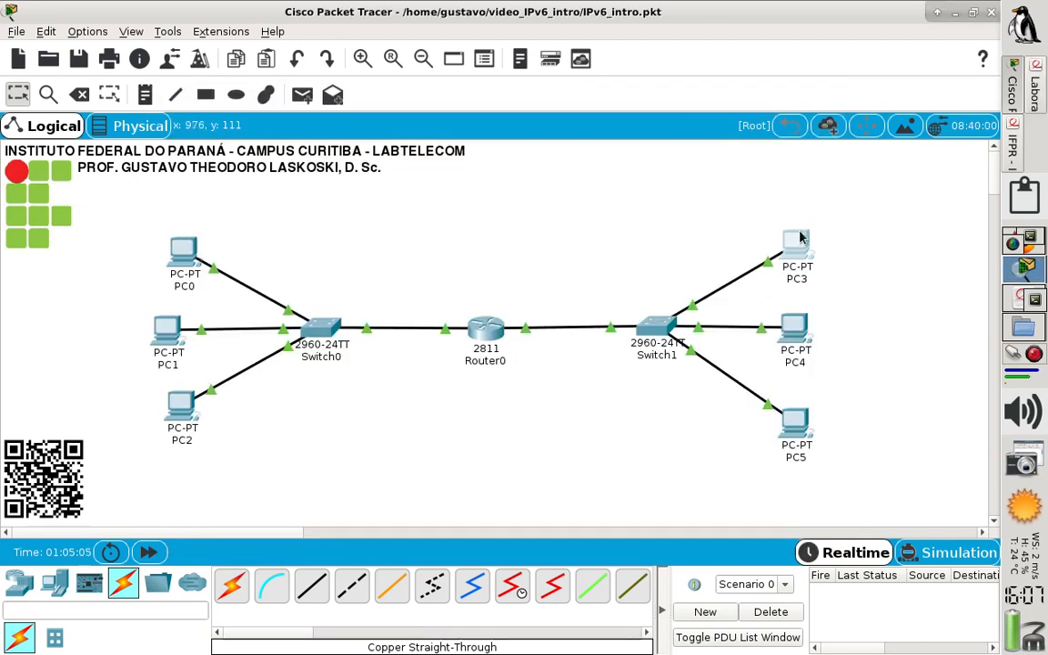
Open PC4's IP configuration and set its static IPv6 address to 2001:db8:cafe:ffff::3 with prefix length 64
{"action": "mouse_move", "coordinate": [800, 238]}
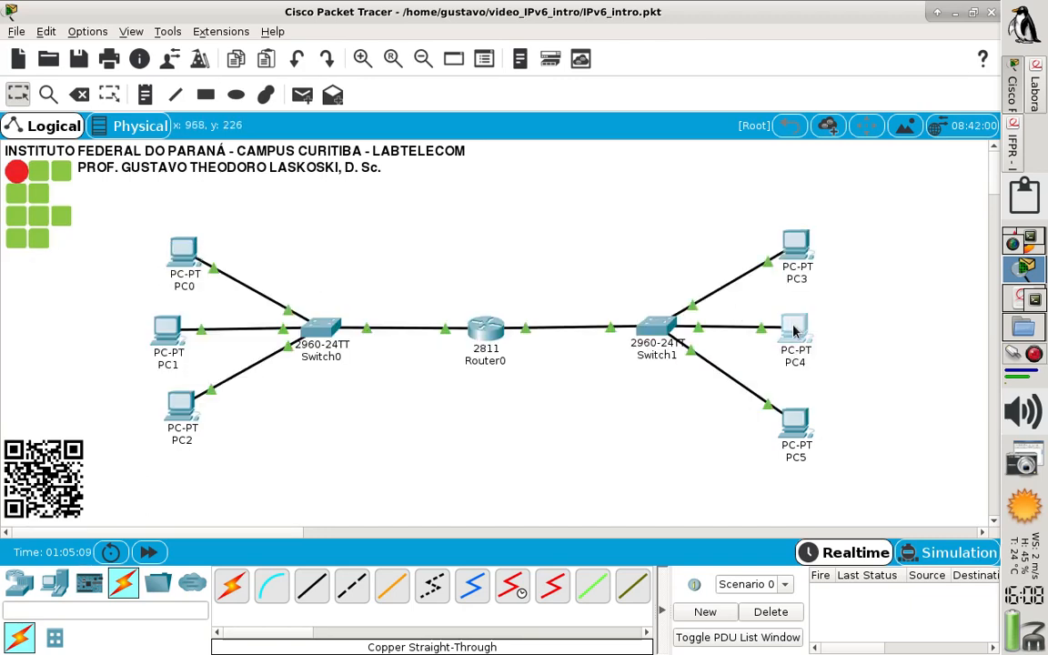
{"action": "left_click", "coordinate": [794, 330]}
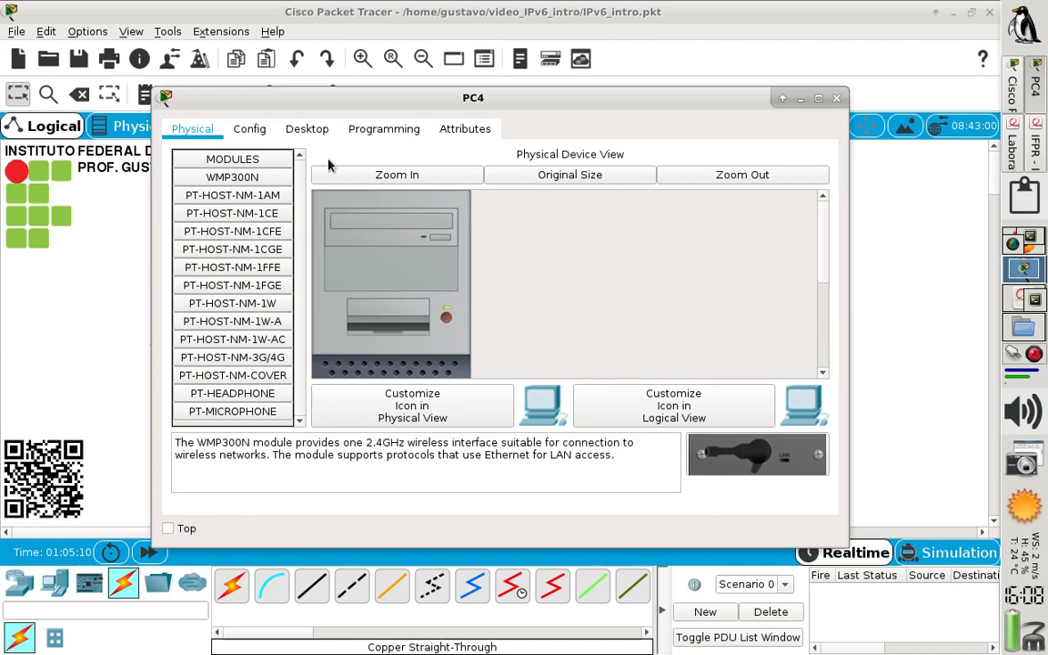
{"action": "left_click", "coordinate": [305, 132]}
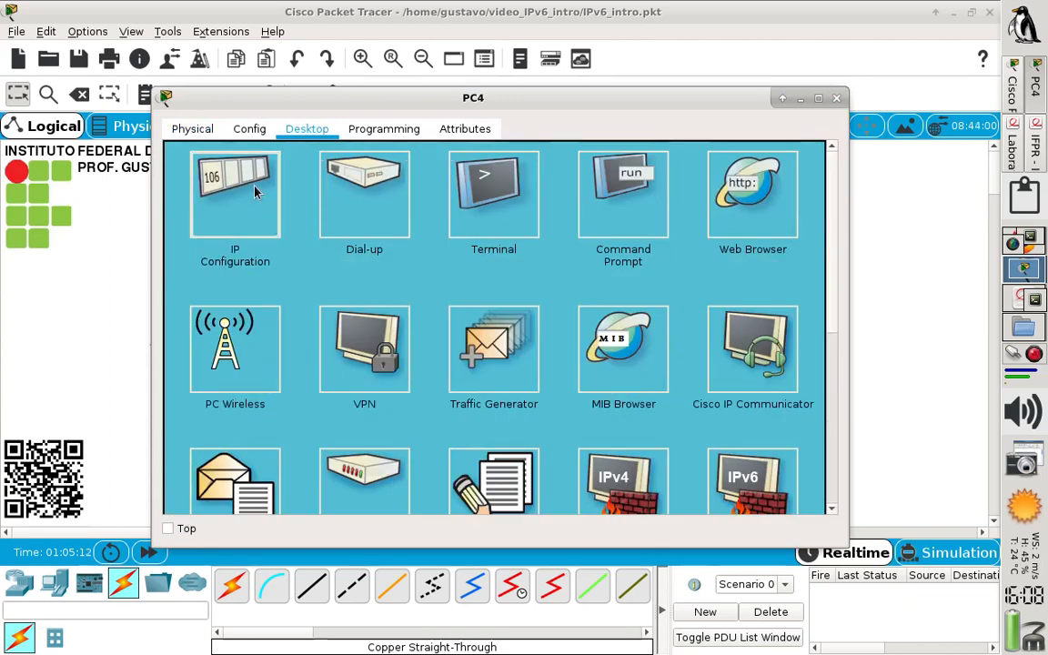
{"action": "left_click", "coordinate": [228, 168]}
{"action": "left_click", "coordinate": [423, 347]}
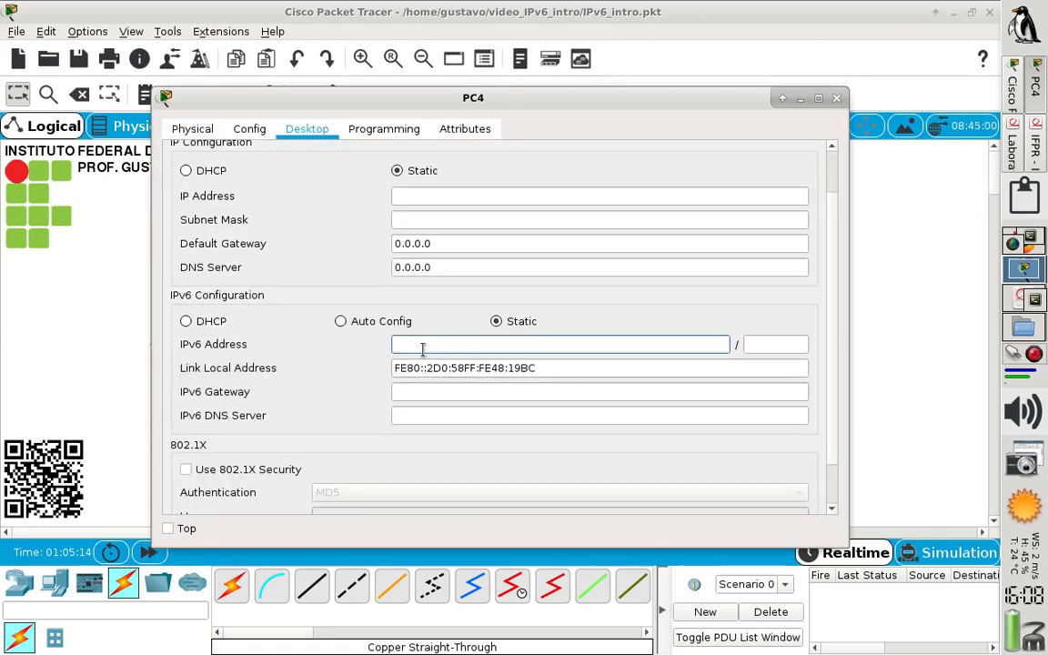
{"action": "key", "text": "ctrl+v"}
{"action": "key", "text": "ctrl+a"}
{"action": "key", "text": "ctrl+c"}
{"action": "key", "text": "End"}
{"action": "left_click", "coordinate": [762, 347]}
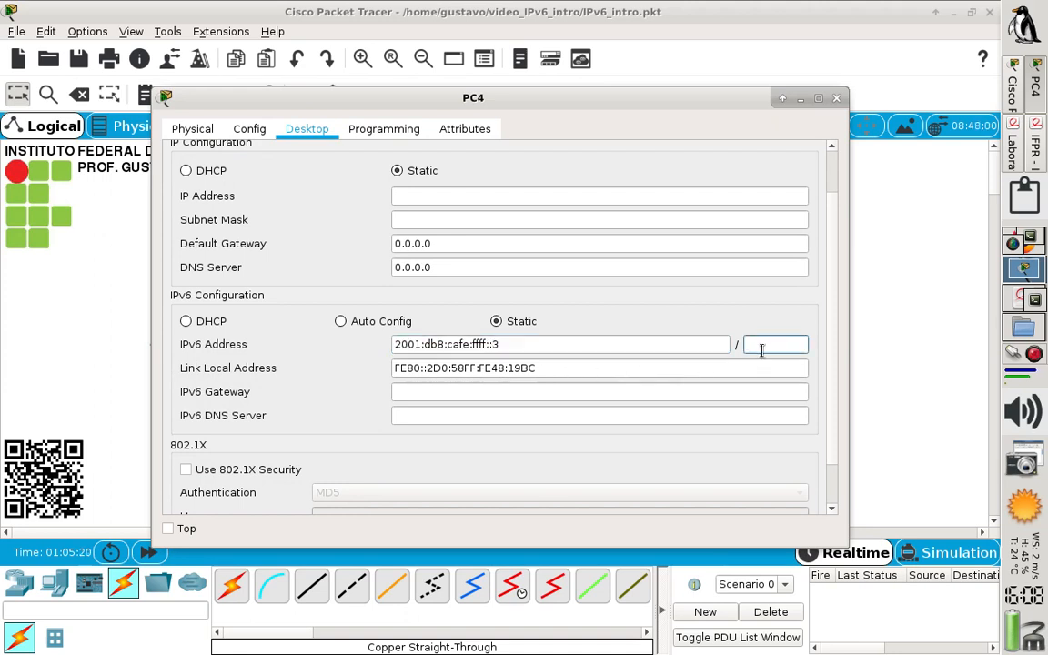
{"action": "type", "text": "64"}
Set PC4's IPv6 gateway and IPv6 DNS server to 2001:db8:cafe:ffff::1, and close its configuration window
{"action": "left_click", "coordinate": [706, 390]}
{"action": "key", "text": "ctrl+v"}
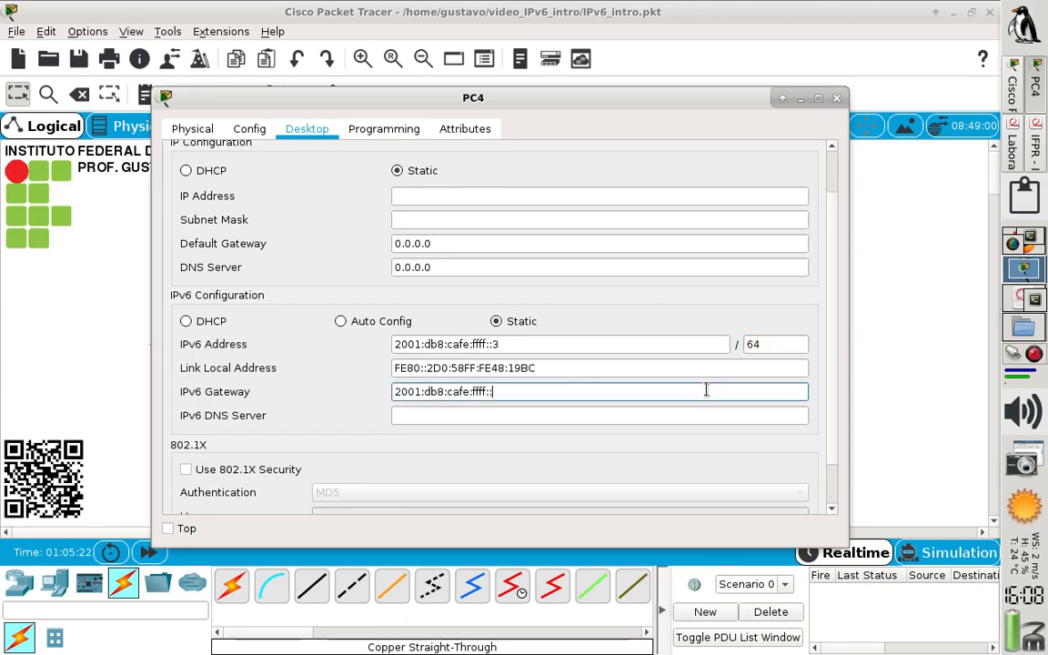
{"action": "type", "text": "1"}
{"action": "key", "text": "Tab"}
{"action": "key", "text": "ctrl+v"}
{"action": "type", "text": "1"}
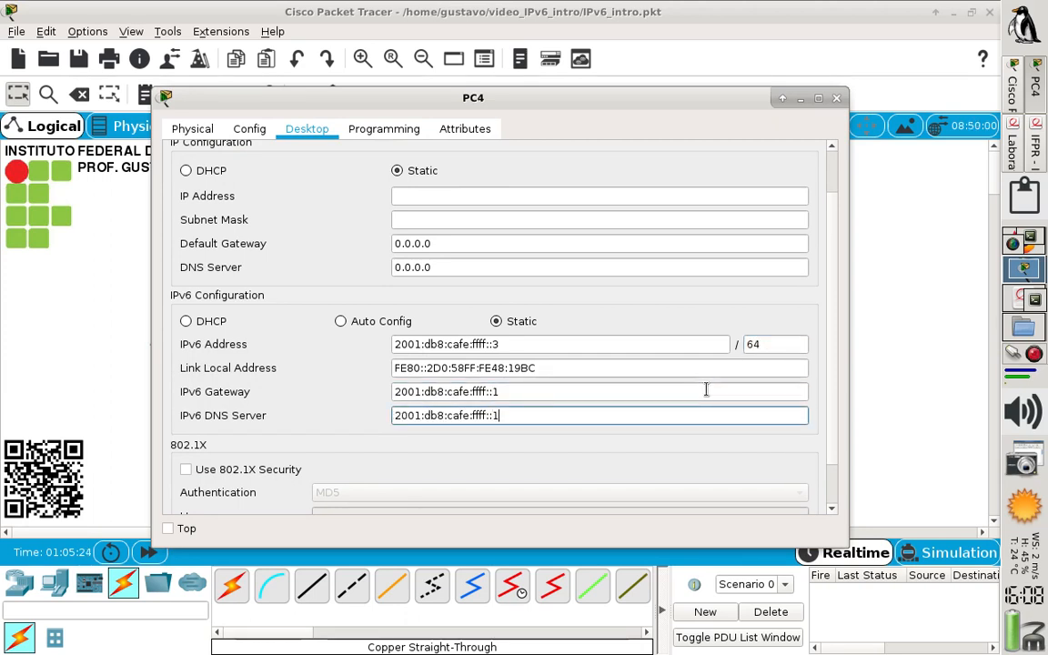
{"action": "left_click", "coordinate": [836, 97]}
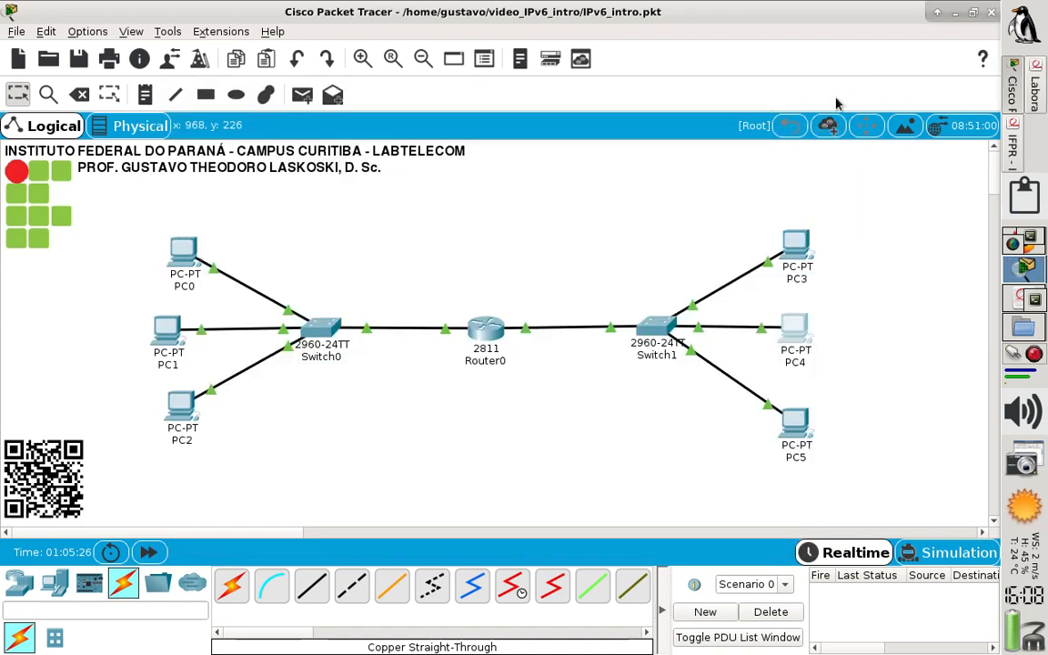
Open PC5's IP configuration and set its static IPv6 address to 2001:db8:cafe:ffff::4 with prefix length 64
{"action": "left_click", "coordinate": [797, 424]}
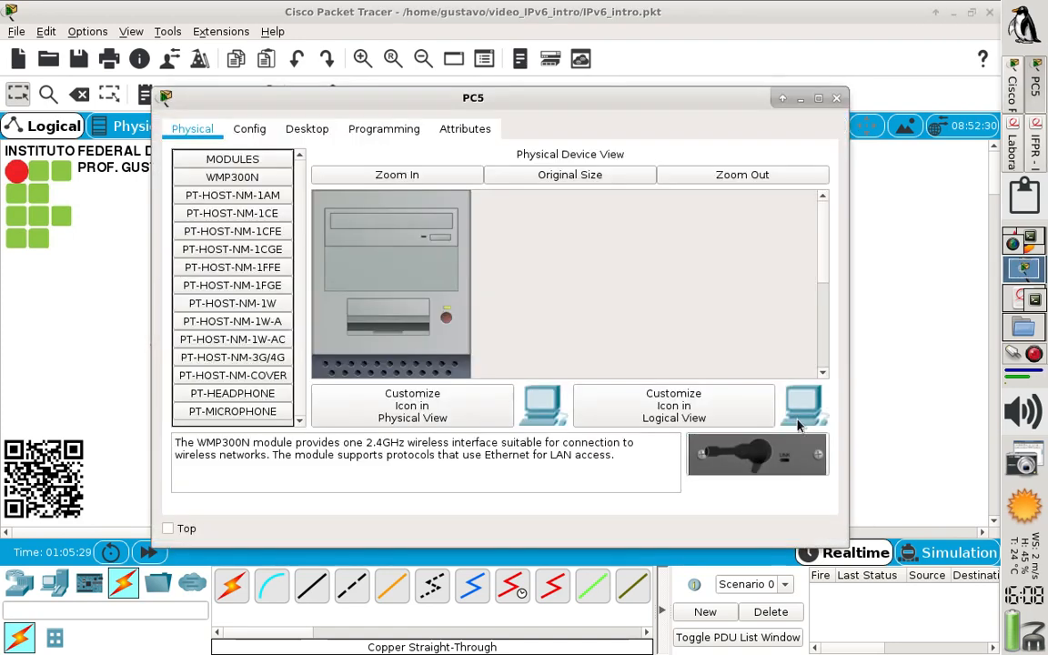
{"action": "left_click", "coordinate": [307, 129]}
{"action": "left_click", "coordinate": [258, 202]}
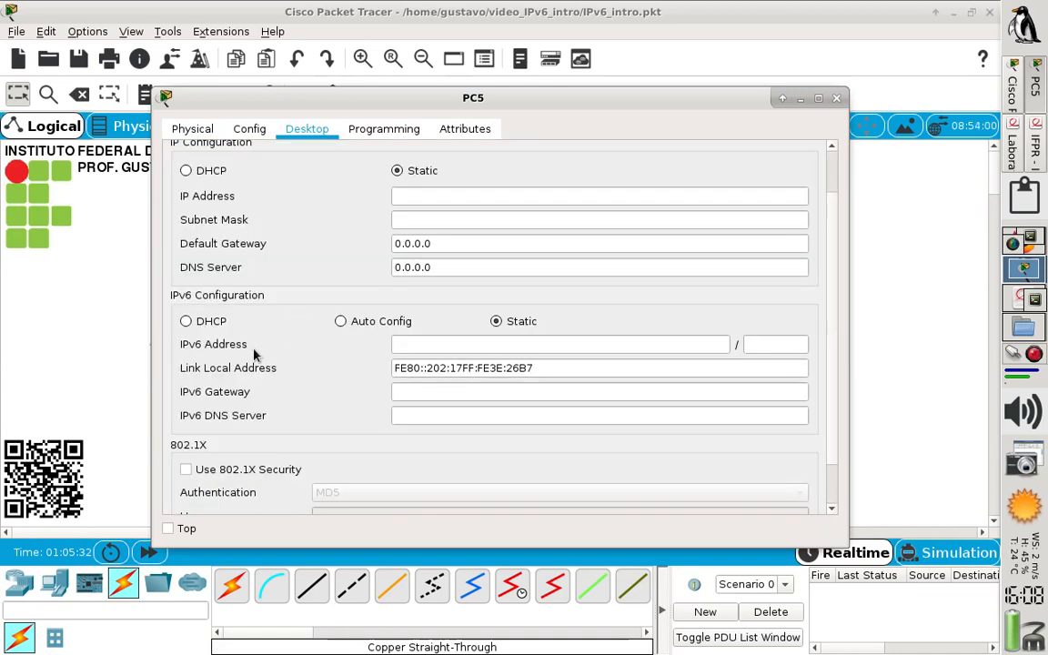
{"action": "left_click", "coordinate": [442, 344]}
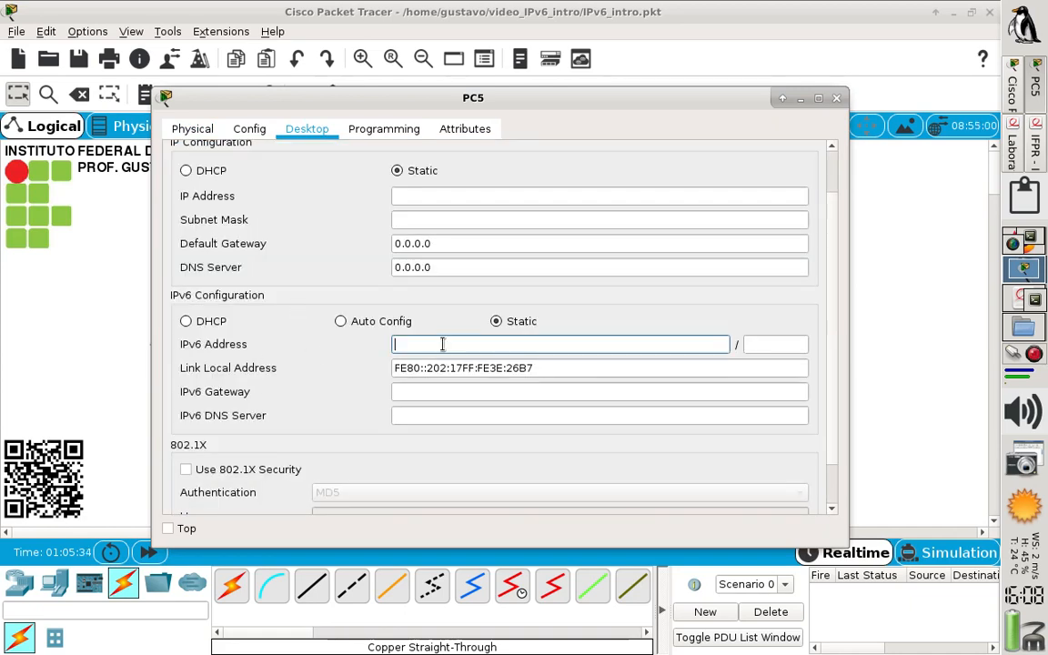
{"action": "type", "text": "2001:db8:cafe:ffff::"}
{"action": "type", "text": "4"}
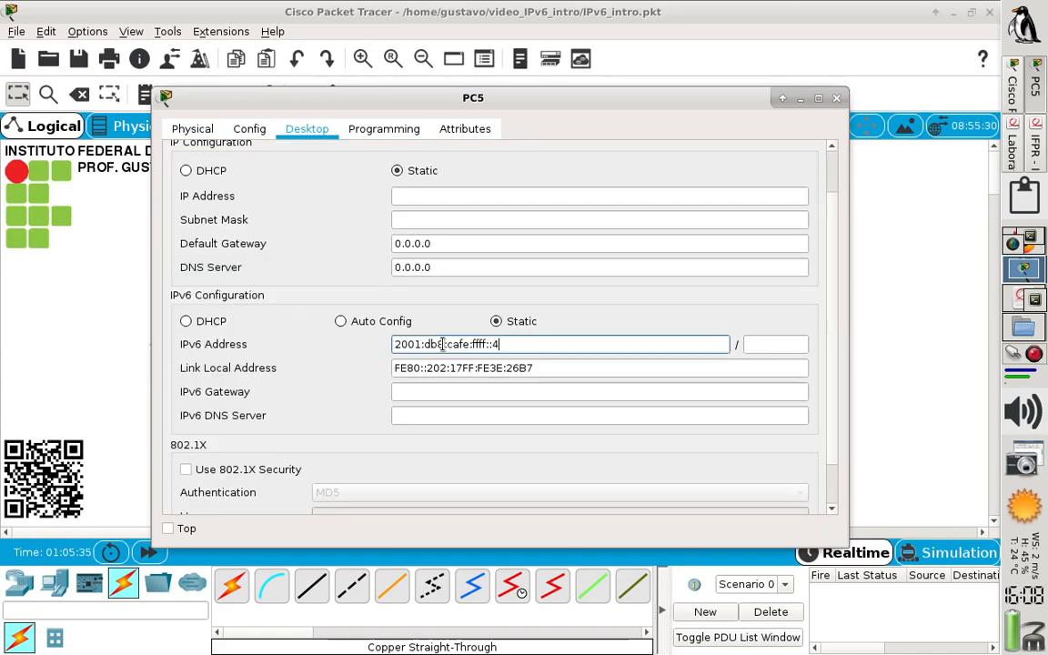
{"action": "left_click", "coordinate": [755, 344]}
{"action": "type", "text": "64"}
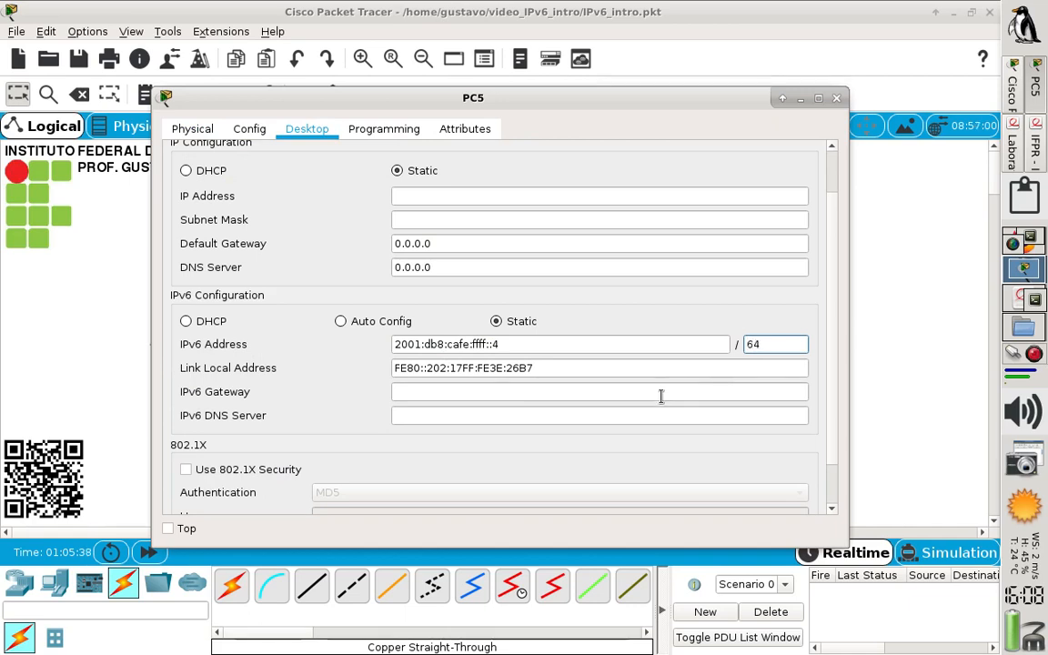
Set PC5's IPv6 gateway and IPv6 DNS server to 2001:db8:cafe:ffff::1, and close its configuration window
{"action": "left_click", "coordinate": [662, 393]}
{"action": "key", "text": "ctrl+v"}
{"action": "type", "text": "1"}
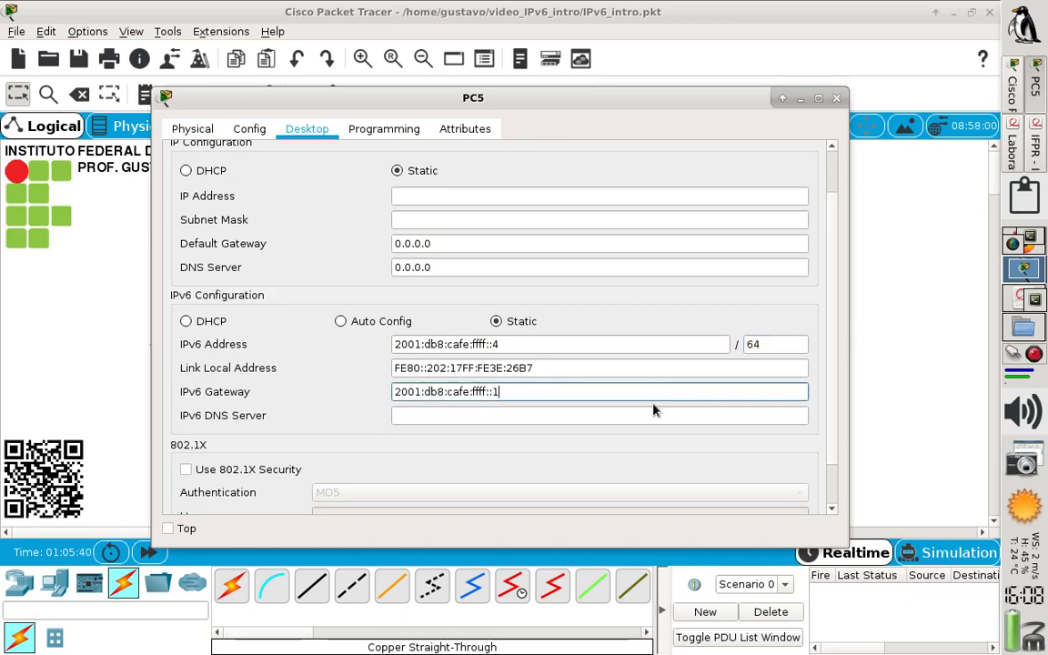
{"action": "left_click", "coordinate": [646, 415]}
{"action": "key", "text": "ctrl+v"}
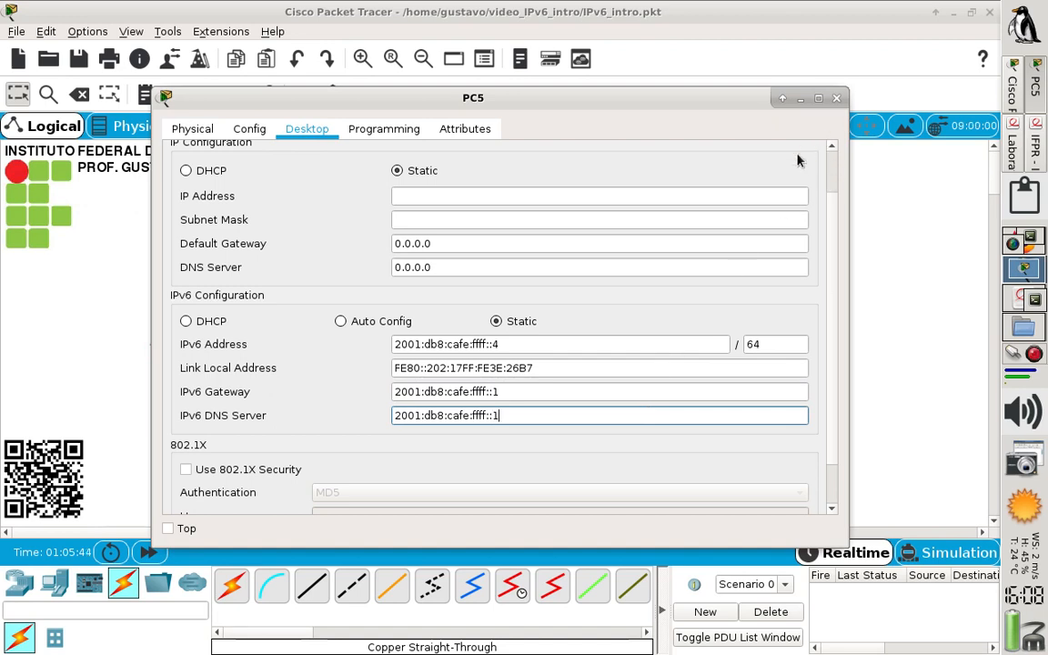
{"action": "left_click", "coordinate": [837, 97]}
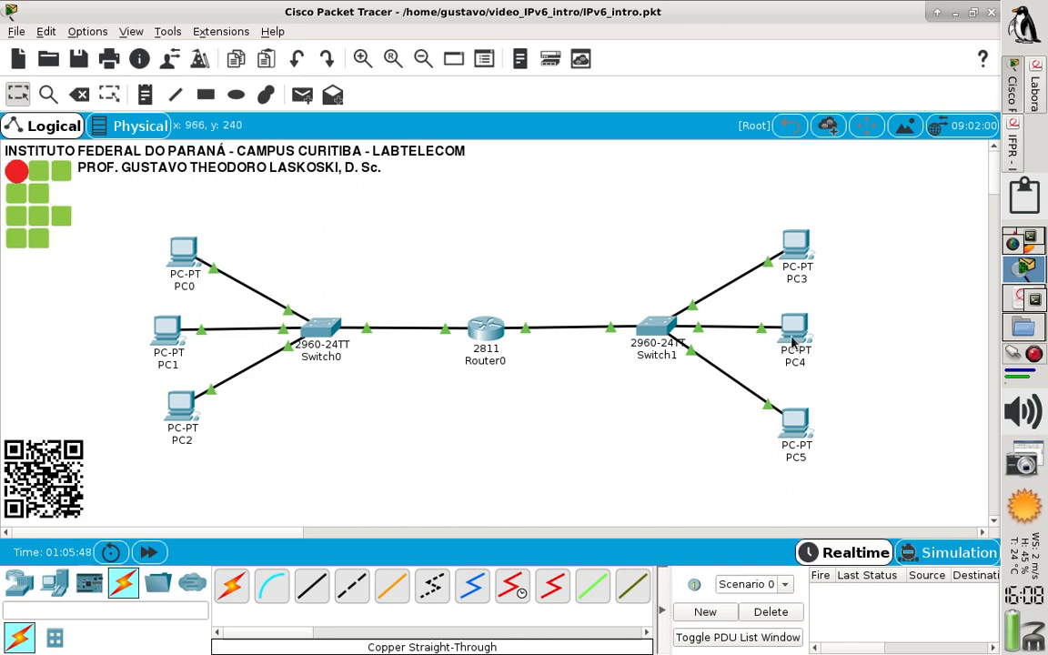
Open PC5's command prompt and ping its gateway at 2001:db8:cafe:ffff::1
{"action": "mouse_move", "coordinate": [793, 341]}
{"action": "mouse_move", "coordinate": [791, 446]}
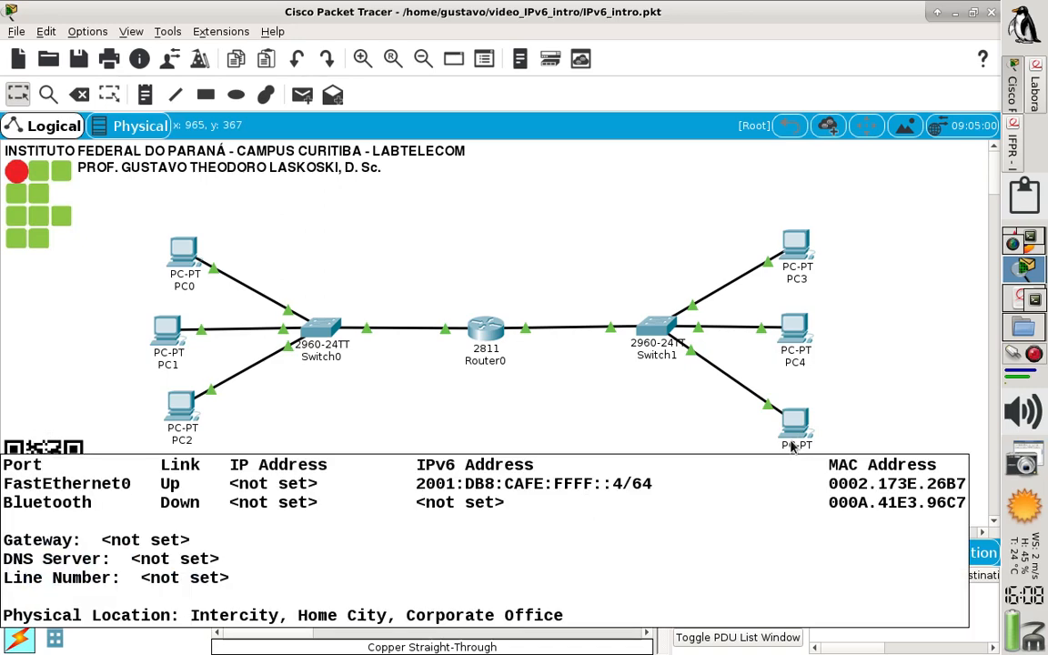
{"action": "left_click", "coordinate": [794, 428]}
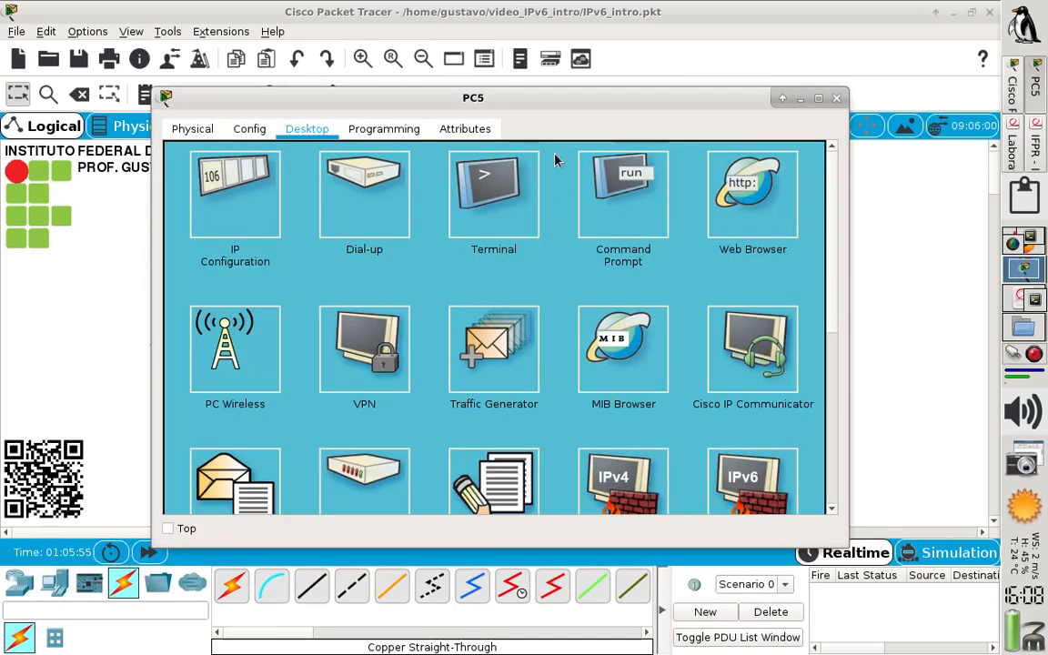
{"action": "left_click", "coordinate": [623, 189]}
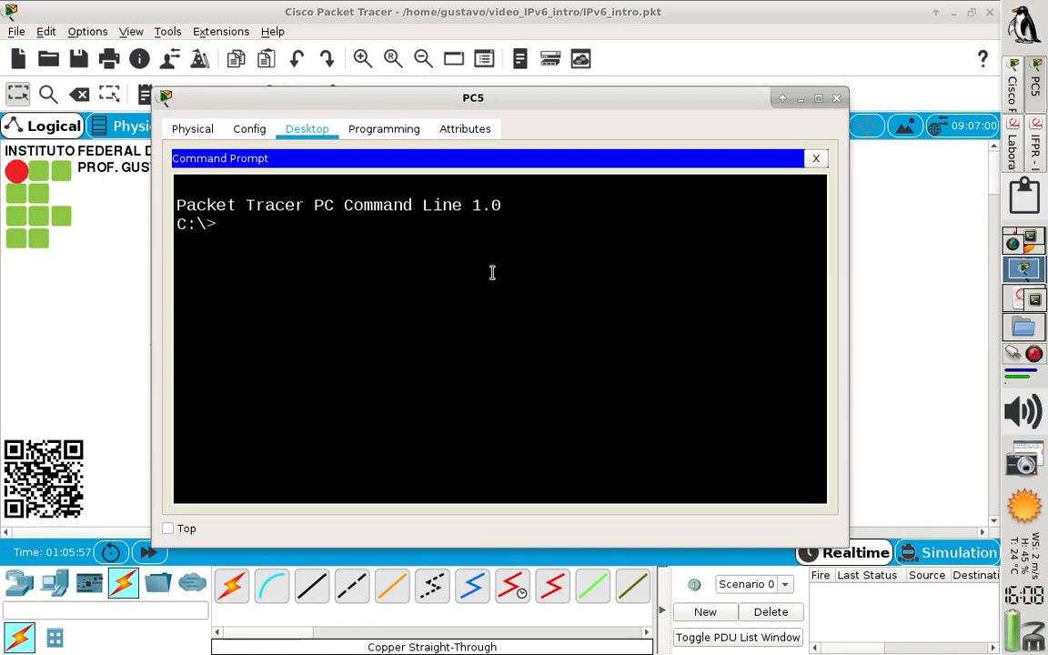
{"action": "type", "text": "ping 2001:db8:"}
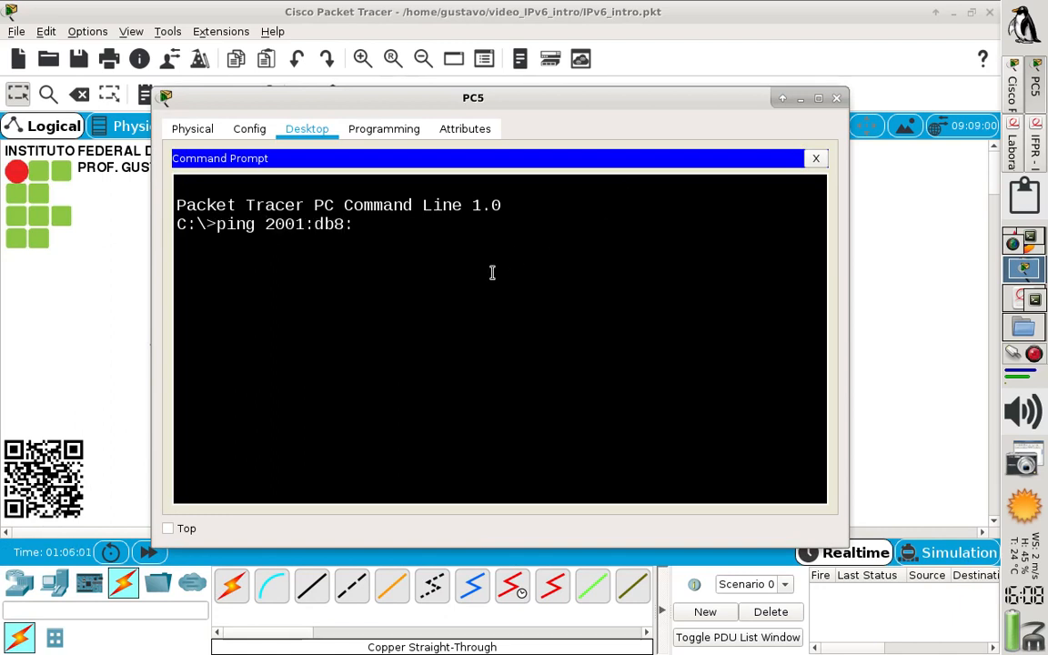
{"action": "type", "text": "cafe:ffff"}
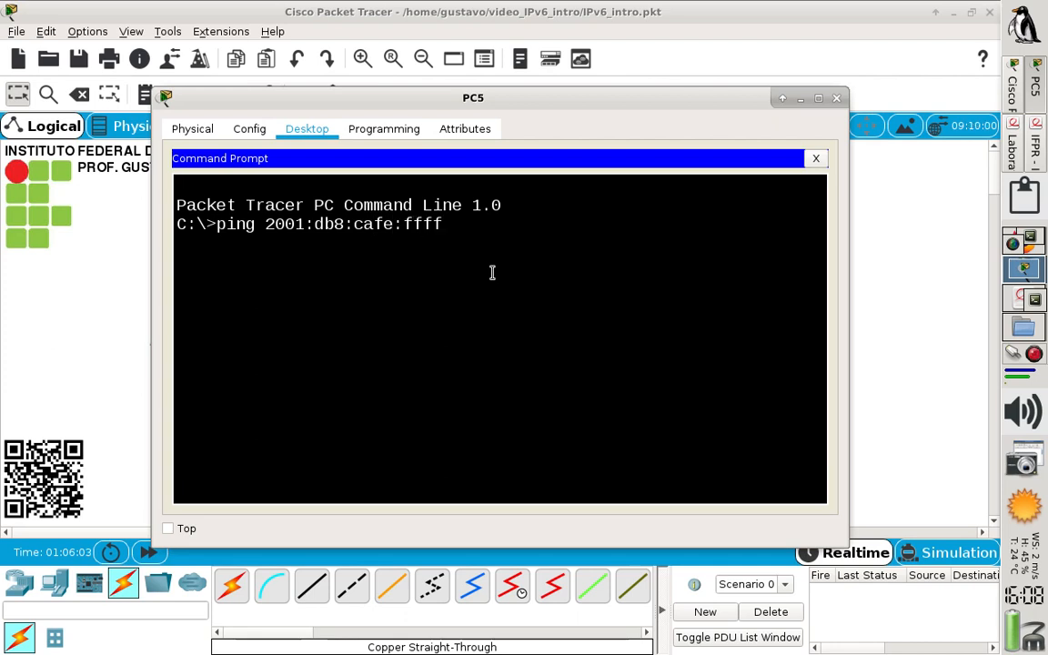
{"action": "type", "text": "::1"}
{"action": "key", "text": "Return"}
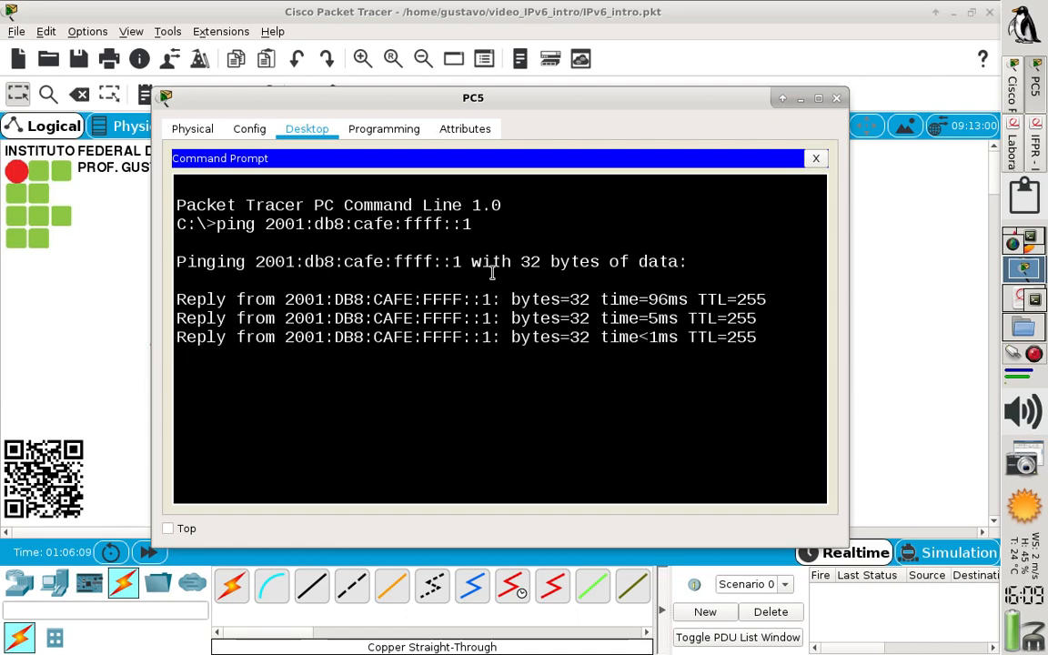
Ping PC4 at 2001:db8:cafe:ffff::3 and PC3 at 2001:db8:cafe:ffff::2 from PC5
{"action": "key", "text": "Up"}
{"action": "key", "text": "BackSpace"}
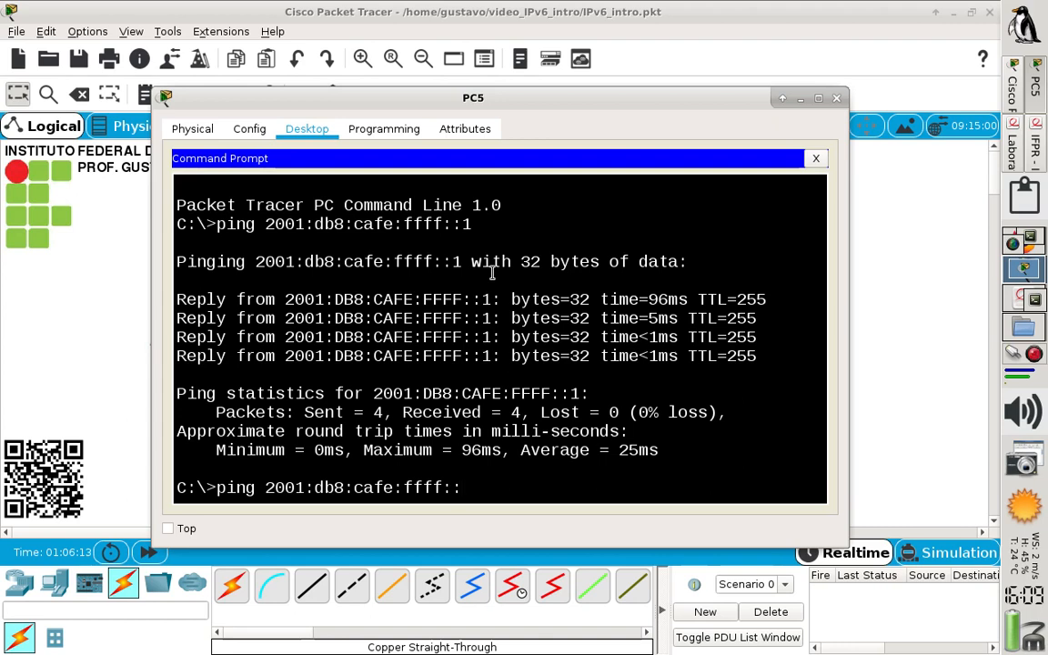
{"action": "type", "text": "3"}
{"action": "key", "text": "Return"}
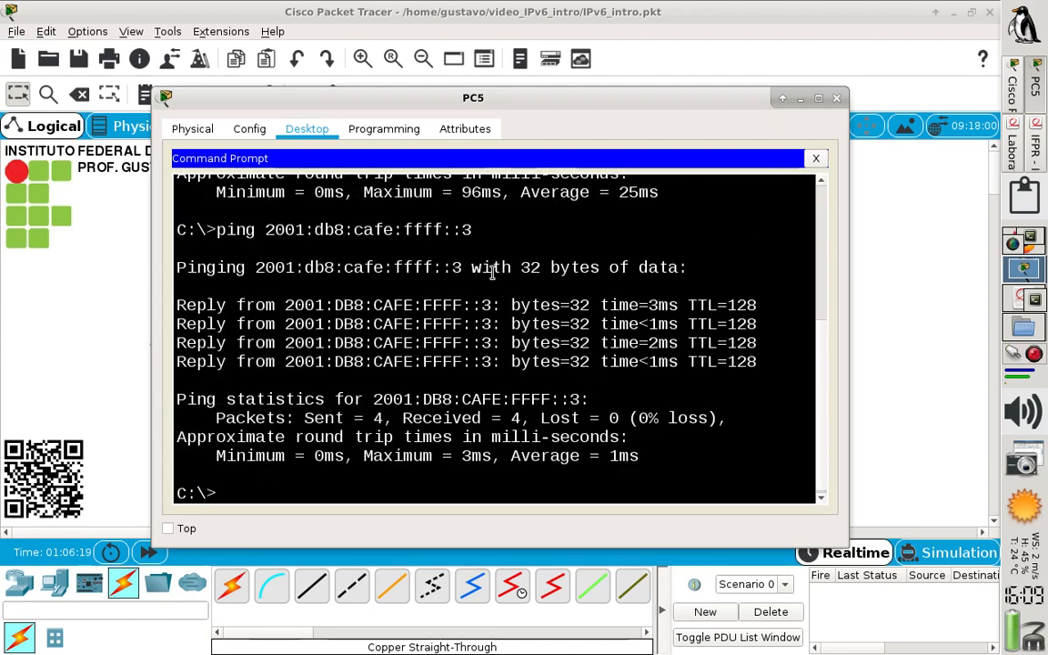
{"action": "key", "text": "Up"}
{"action": "key", "text": "BackSpace"}
{"action": "type", "text": "2001:db8:cafe:ffff::2"}
{"action": "key", "text": "Return"}
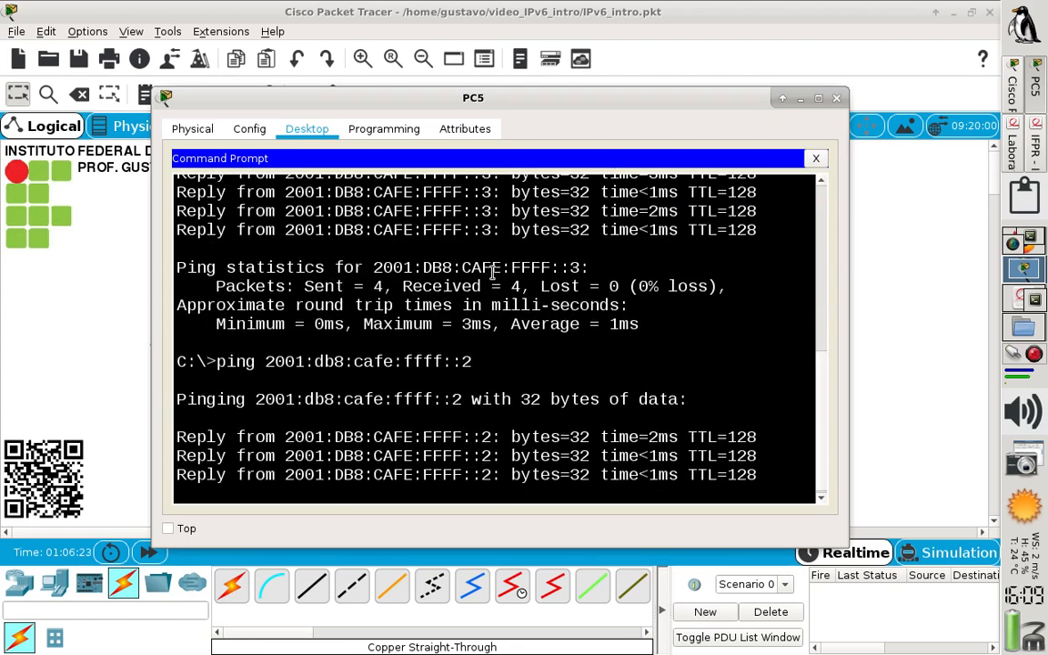
Ping the host in the other subnet from PC5 using the address 2001:db8:cafe:0000::2
{"action": "key", "text": "Up"}
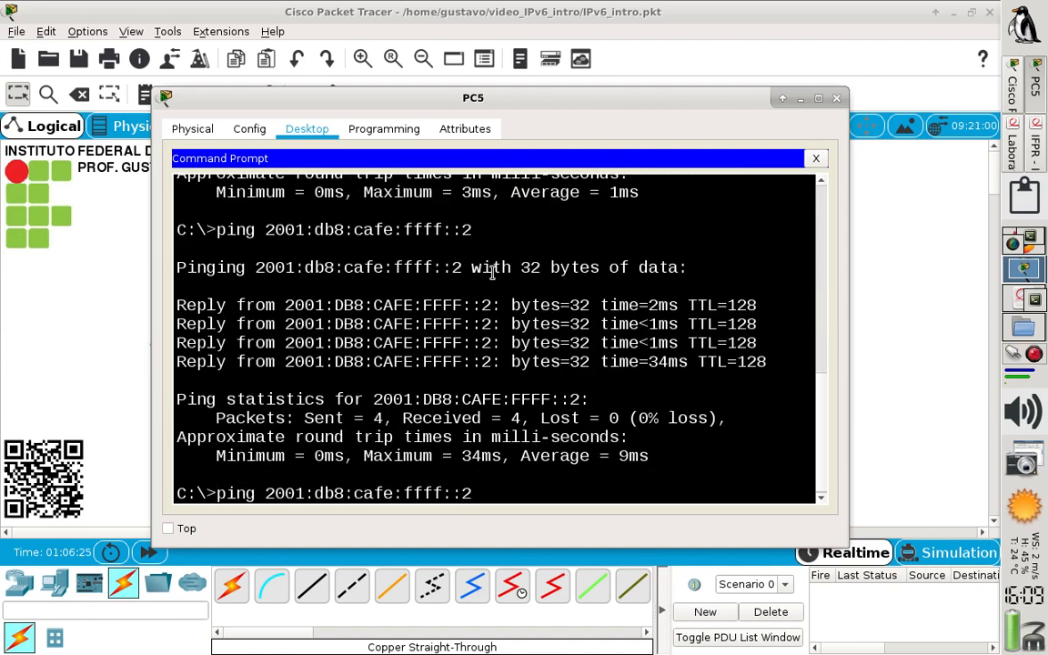
{"action": "key", "text": "Left"}
{"action": "key", "text": "Left"}
{"action": "key", "text": "Left"}
{"action": "key", "text": "BackSpace"}
{"action": "key", "text": "BackSpace"}
{"action": "key", "text": "BackSpace"}
{"action": "key", "text": "BackSpace"}
{"action": "type", "text": "000"}
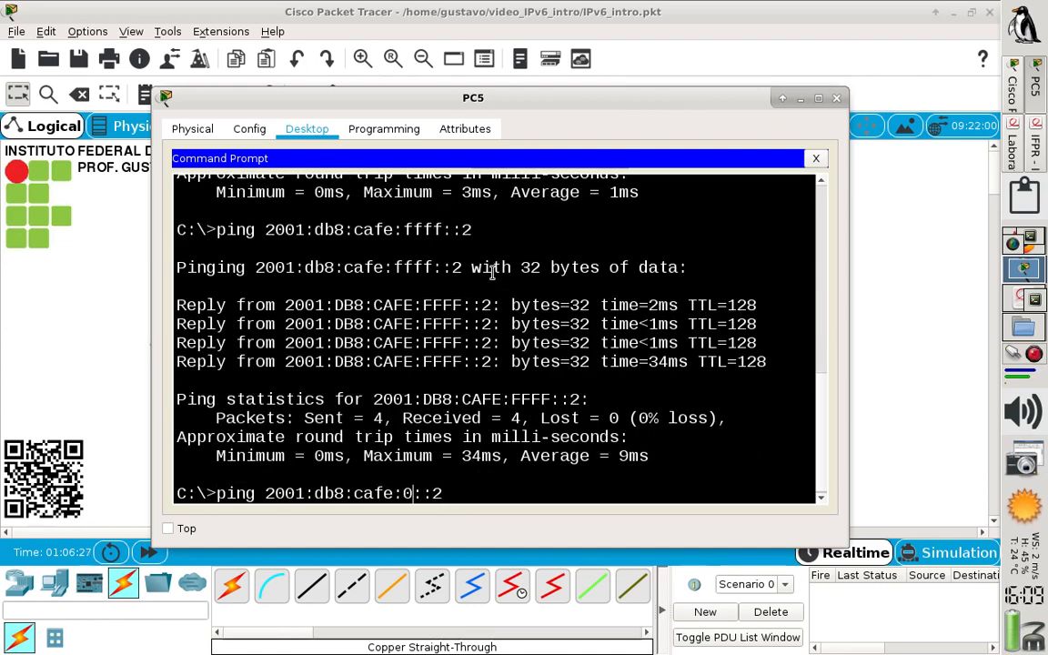
{"action": "type", "text": "0"}
{"action": "key", "text": "Return"}
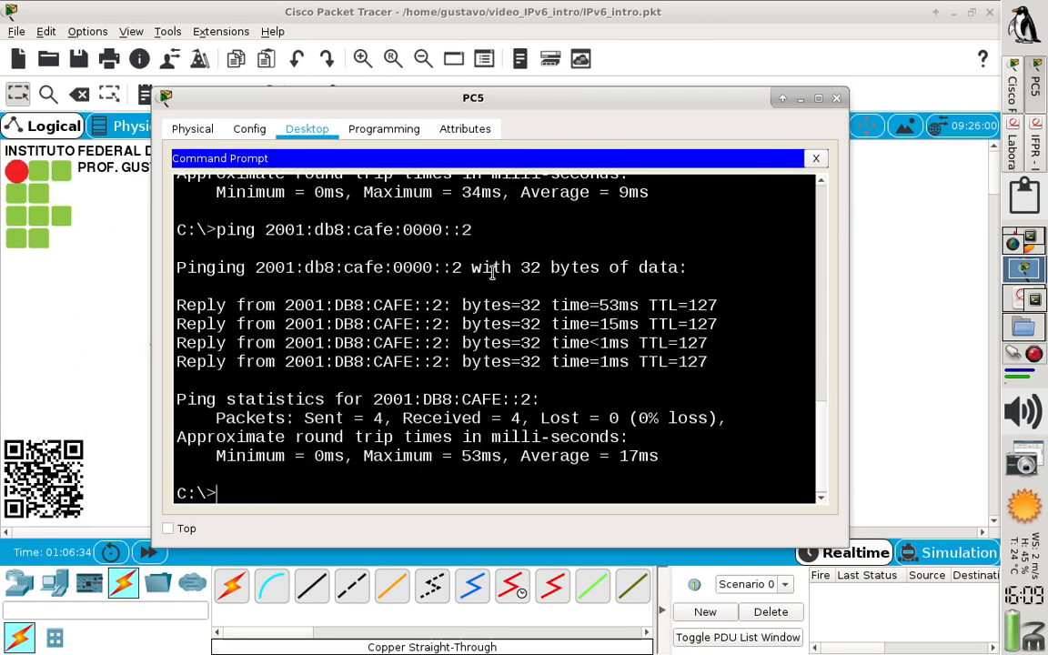
Ping the same remote host from PC5 using the shortened address 2001:db8:cafe::2, and close PC5's window
{"action": "key", "text": "Up"}
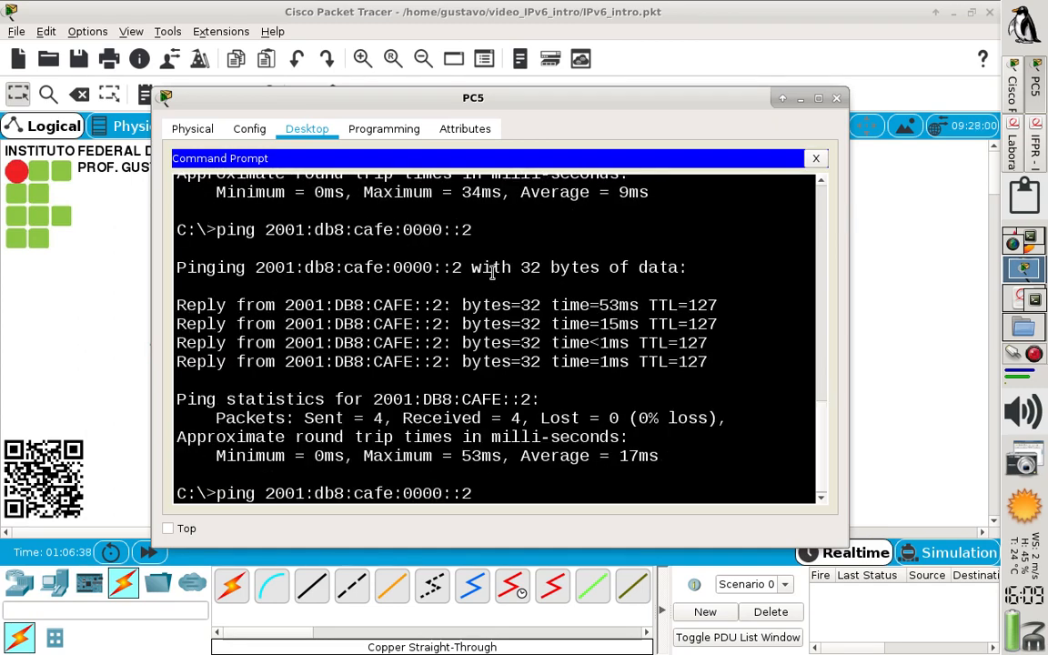
{"action": "key", "text": "BackSpace"}
{"action": "key", "text": "BackSpace"}
{"action": "key", "text": "BackSpace"}
{"action": "key", "text": "BackSpace"}
{"action": "key", "text": "BackSpace"}
{"action": "key", "text": "Return"}
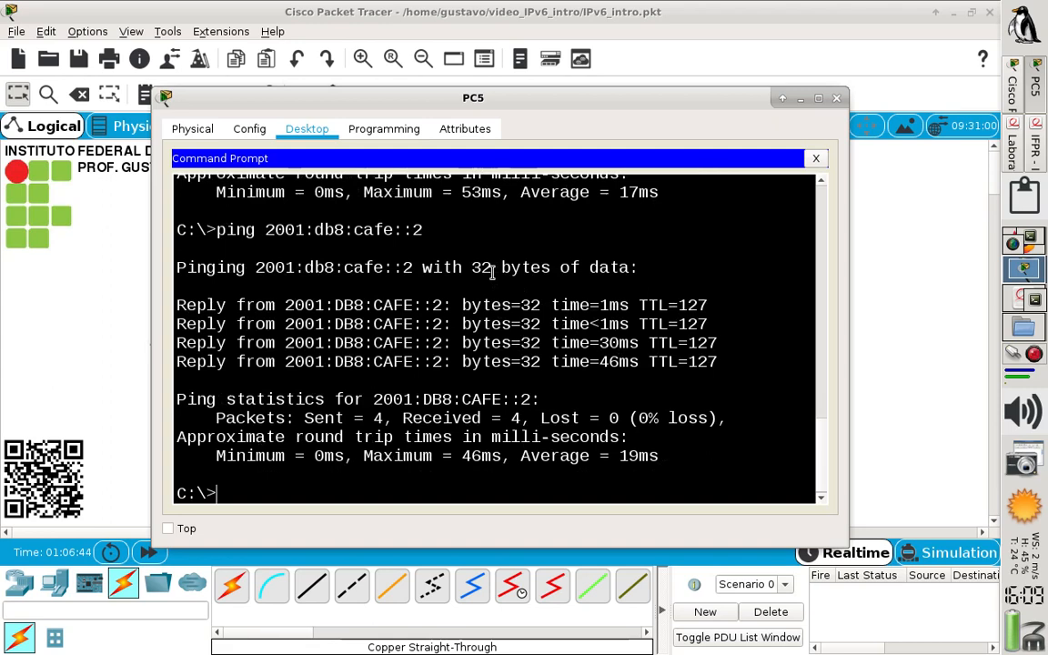
{"action": "left_click", "coordinate": [836, 97]}
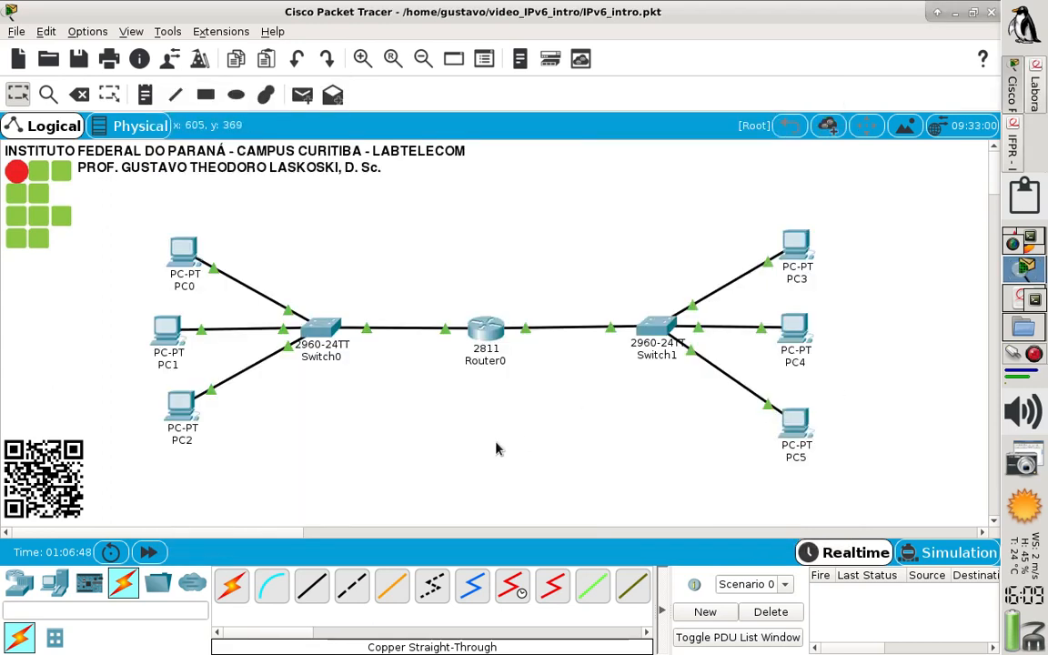